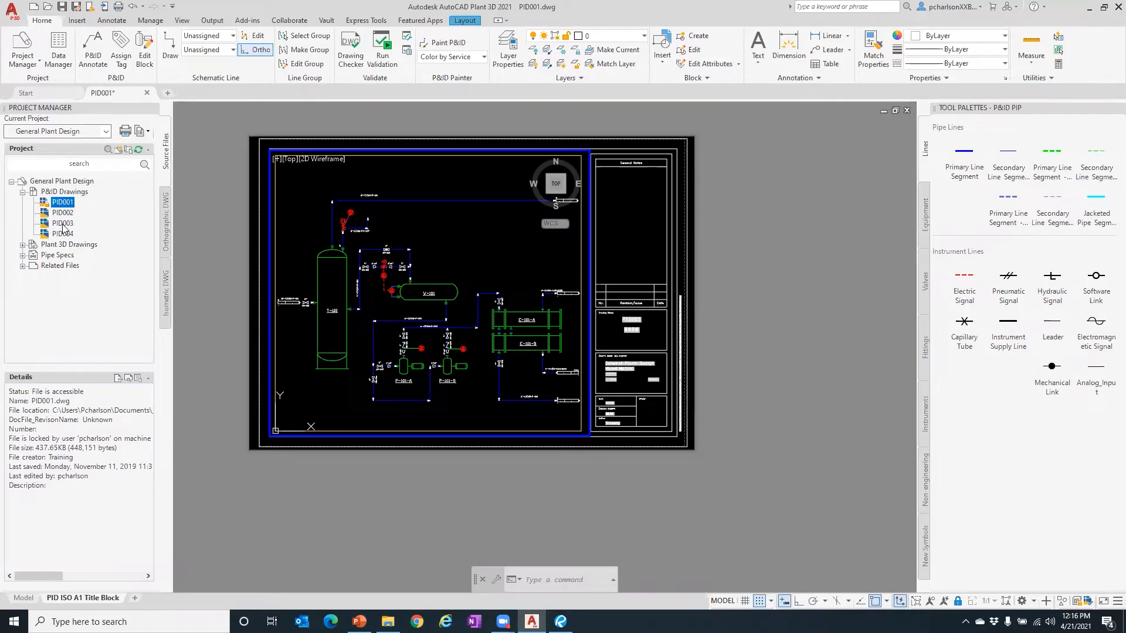
- Open drawing PID002 from P&ID Drawings in the Project Manager
left_click(48, 7)
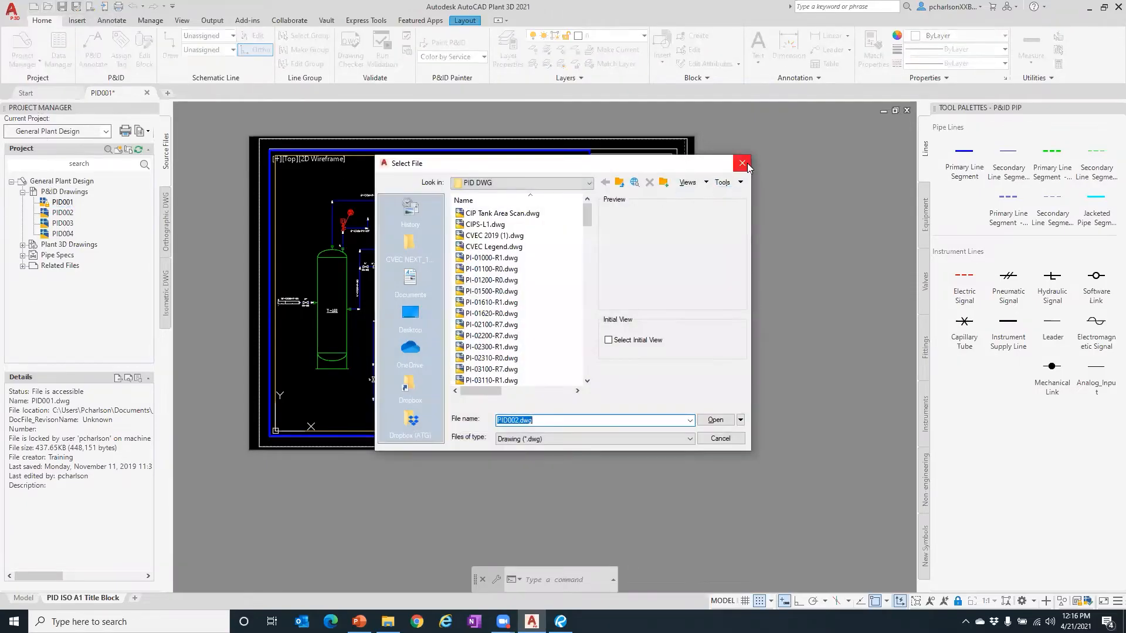
left_click(747, 164)
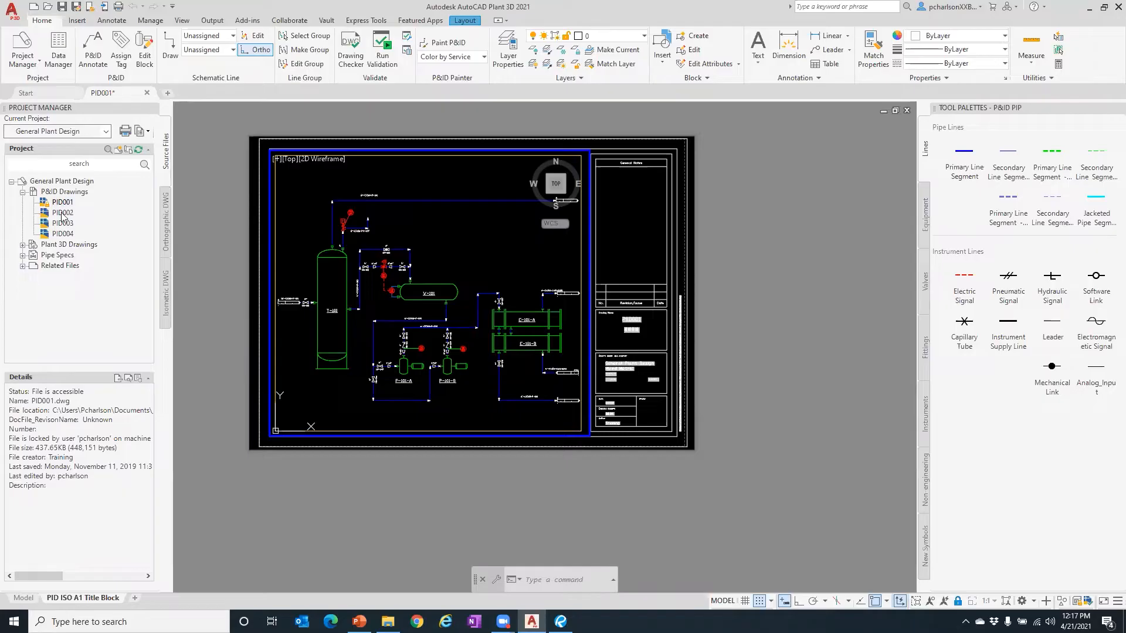
double_click(62, 214)
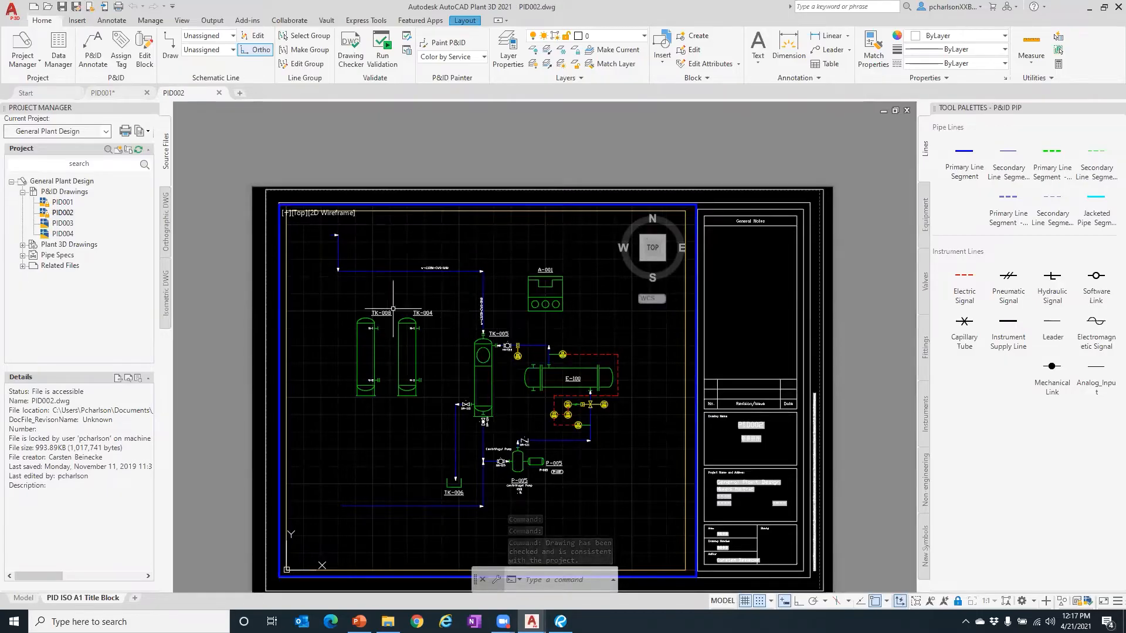
scroll(422, 120, "down", 1)
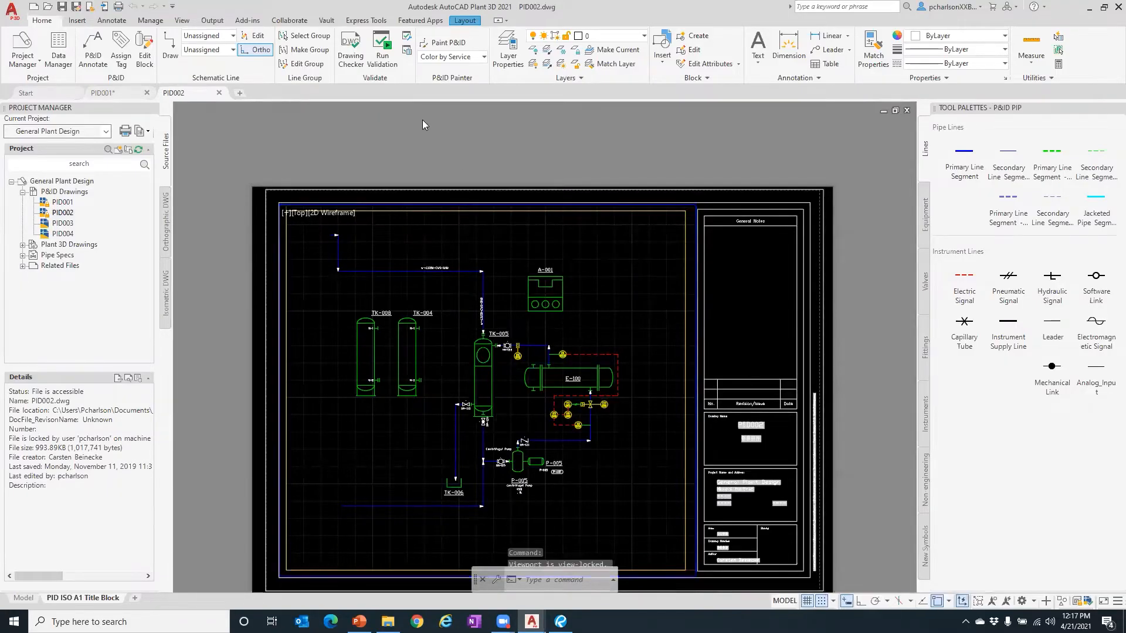
scroll(422, 120, "down", 2)
scroll(458, 201, "up", 2)
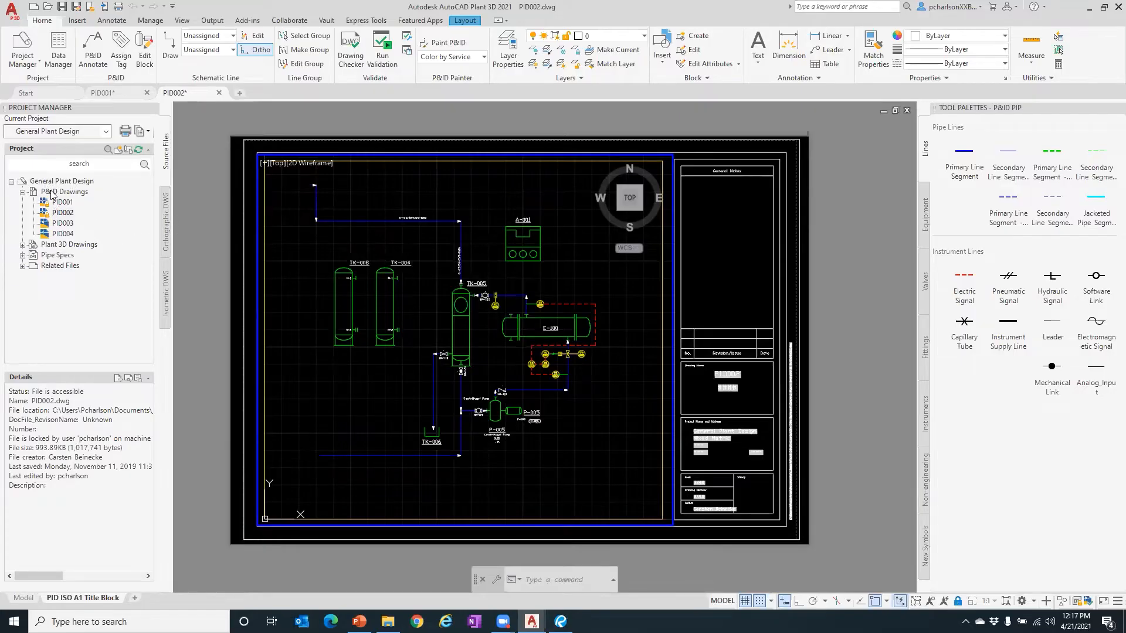
- Browse Plant 3D Drawings, Pipe Specs and Related Files in Project Manager, then collapse them
left_click(22, 246)
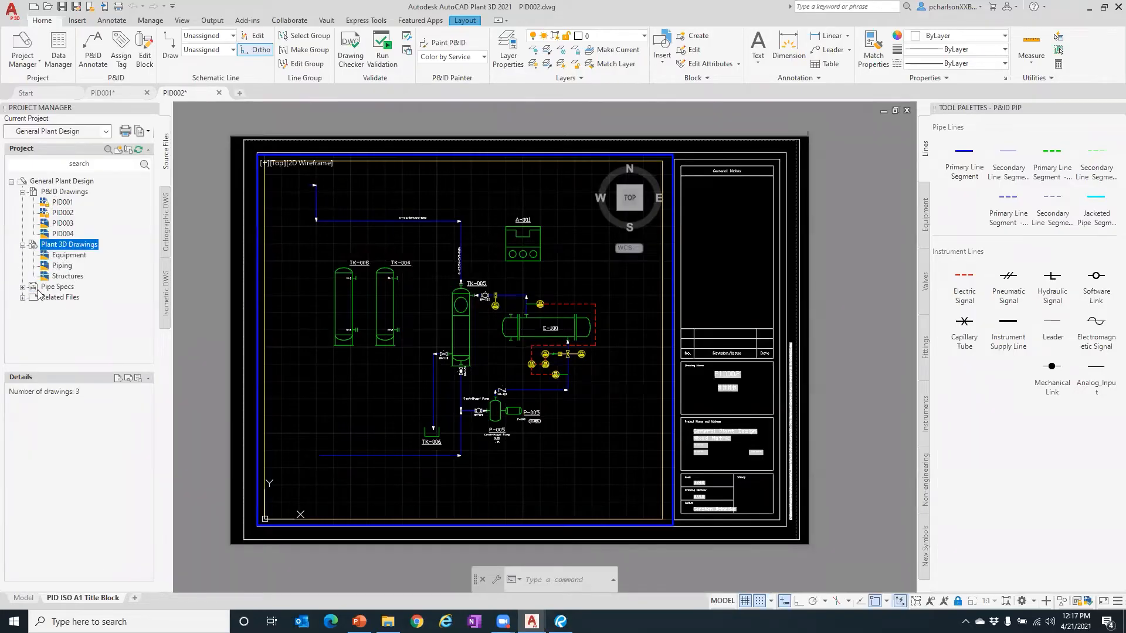
left_click(23, 287)
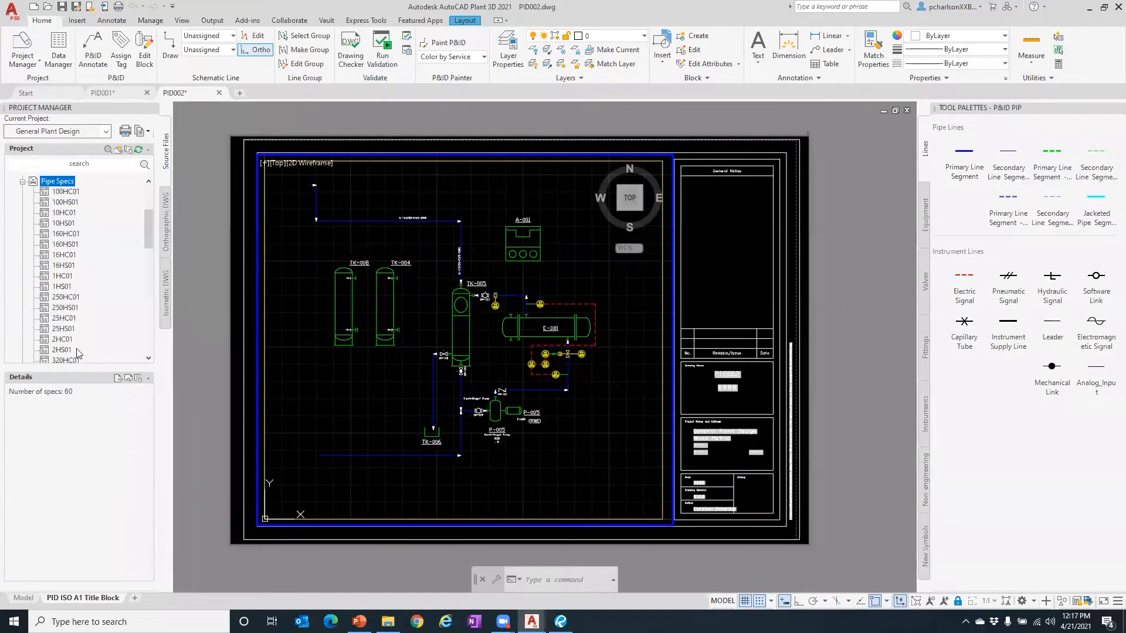
scroll(91, 295, "down", 2)
scroll(91, 295, "down", 8)
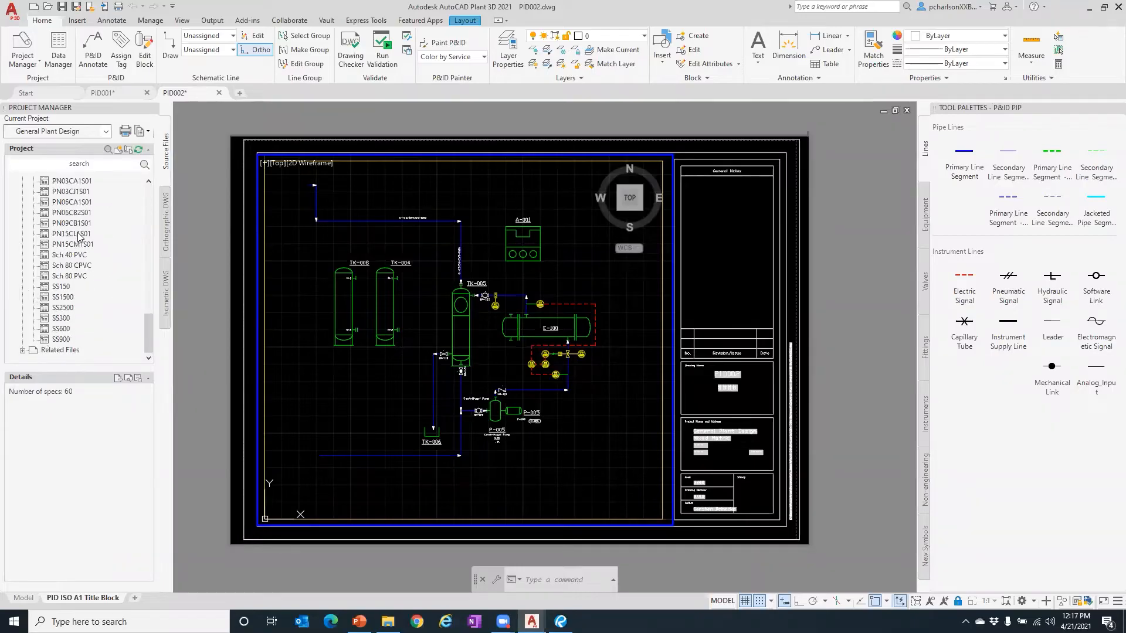
left_click(23, 350)
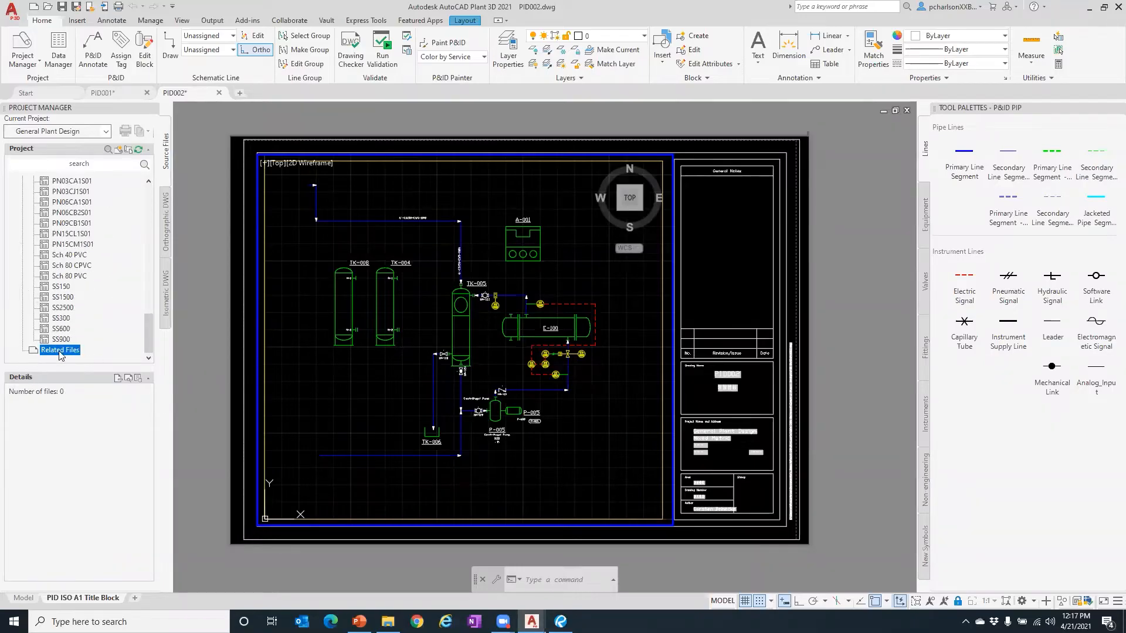
scroll(70, 271, "up", 5)
scroll(69, 271, "up", 15)
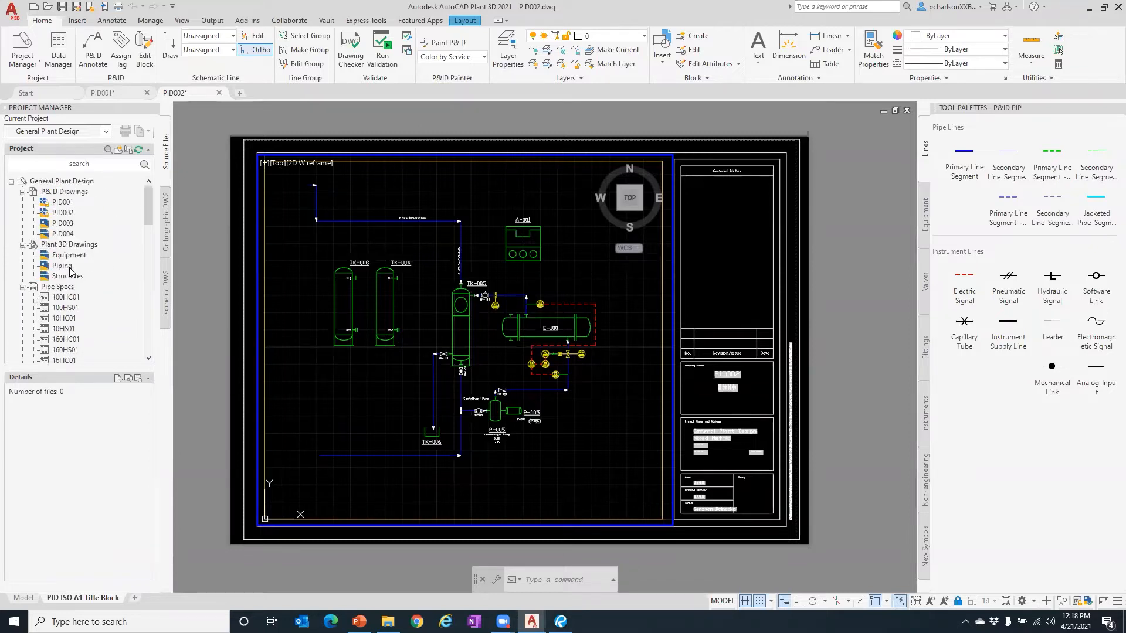
left_click(22, 287)
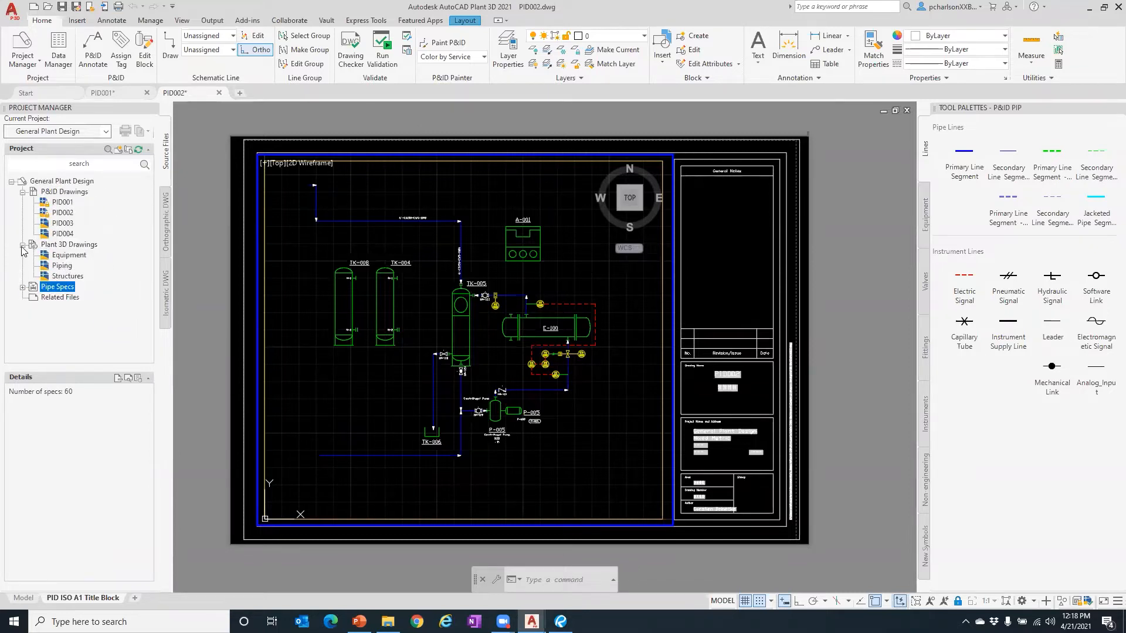
left_click(22, 244)
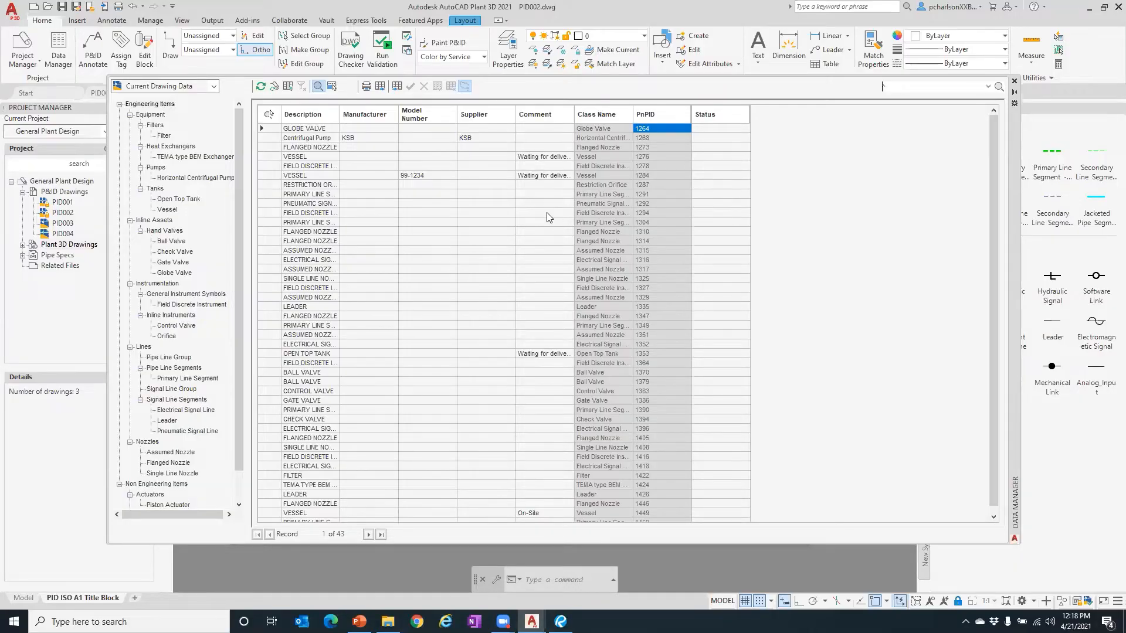
- Reposition the Data Manager and switch it to P&ID Project Data mode
scroll(508, 236, "down", 1)
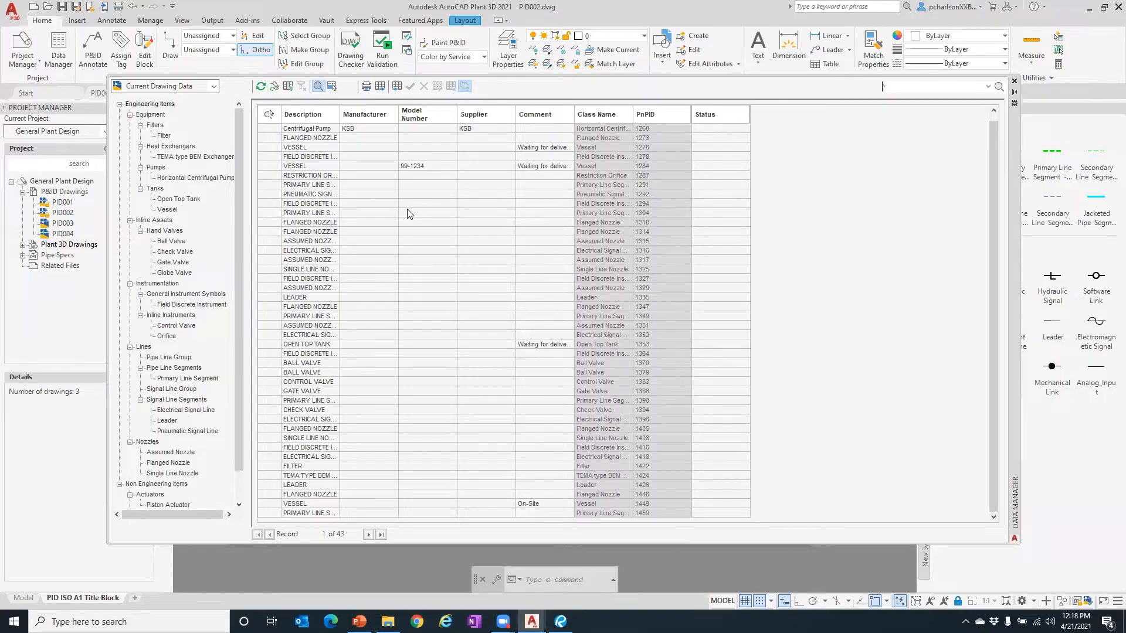
mouse_move(1013, 124)
left_mouse_down()
mouse_move(1010, 490)
mouse_move(1023, 70)
mouse_move(1030, 99)
mouse_move(1005, 127)
left_mouse_up()
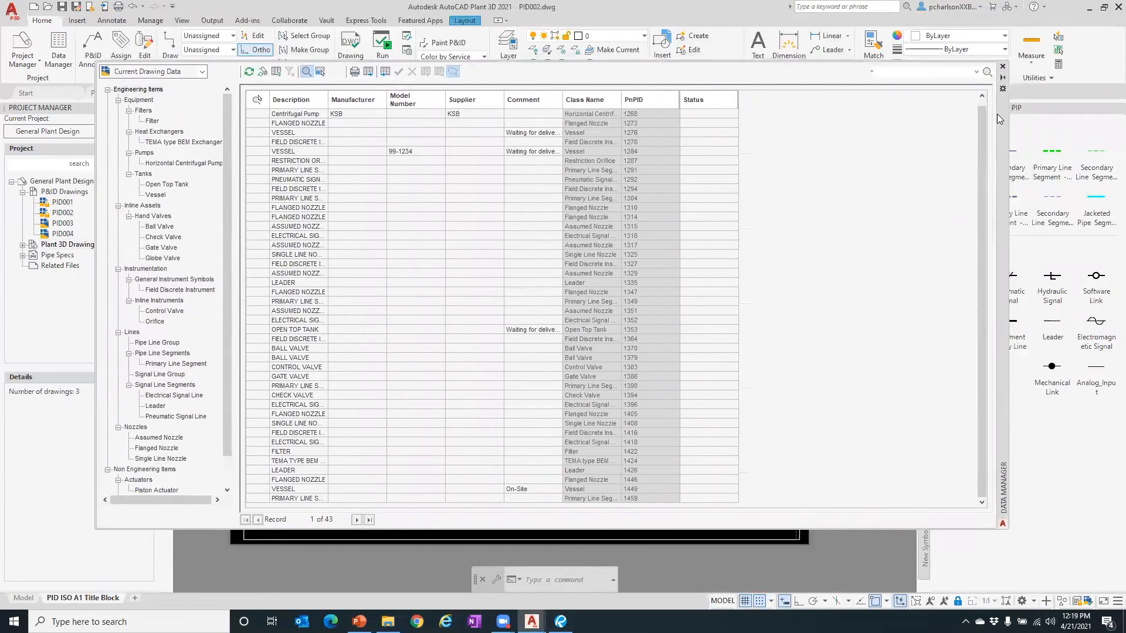
left_click(201, 73)
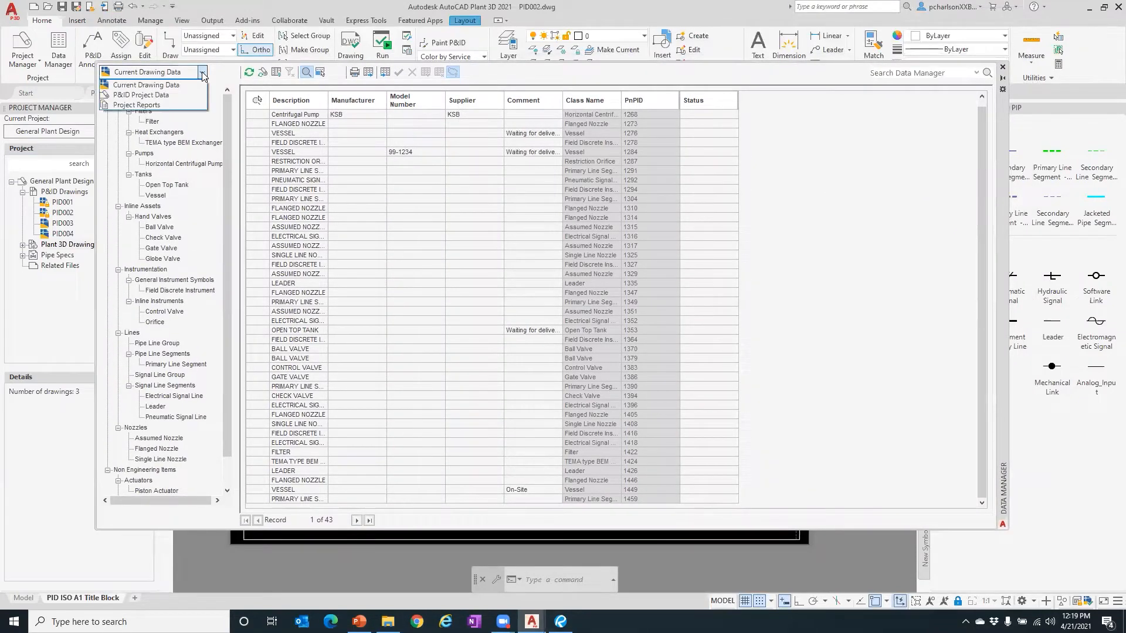
left_click(162, 95)
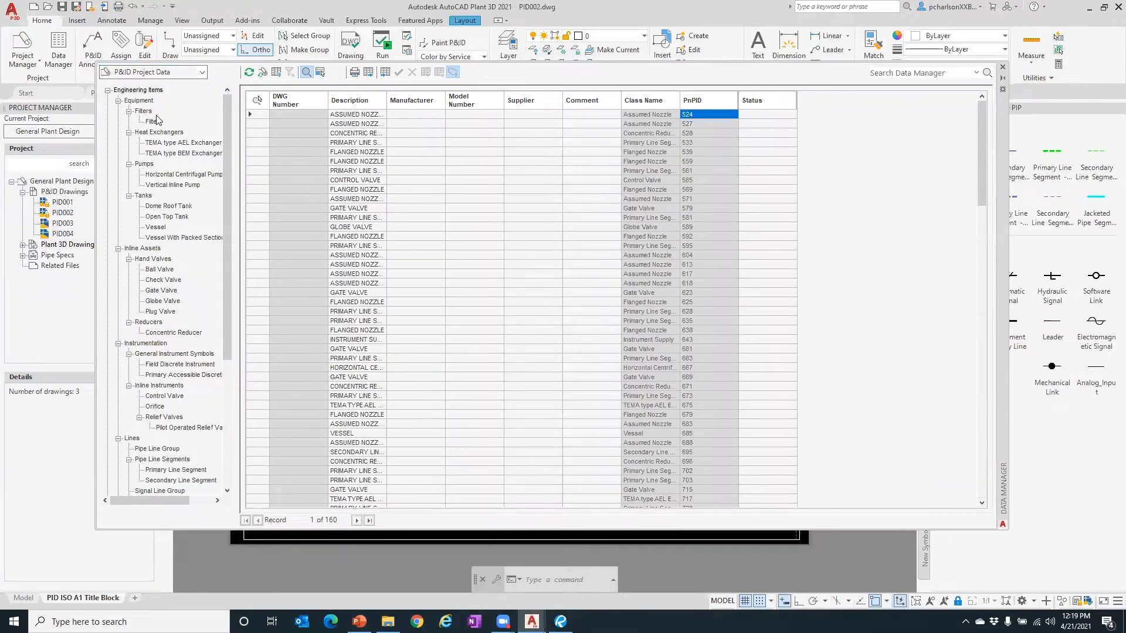
left_click(201, 72)
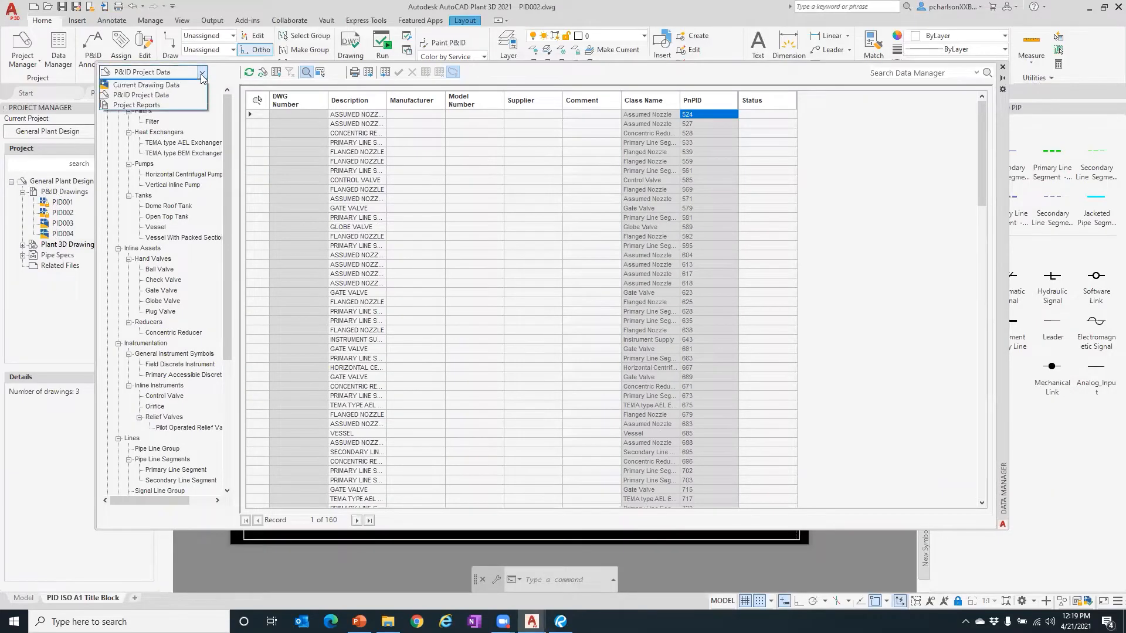
left_click(155, 105)
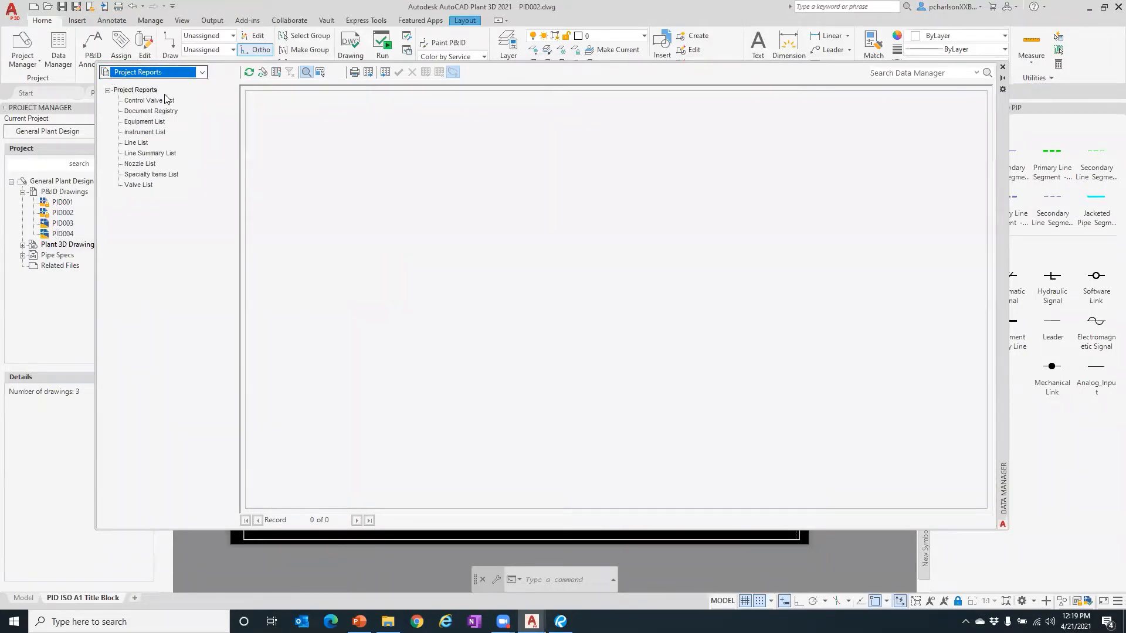
left_click(150, 101)
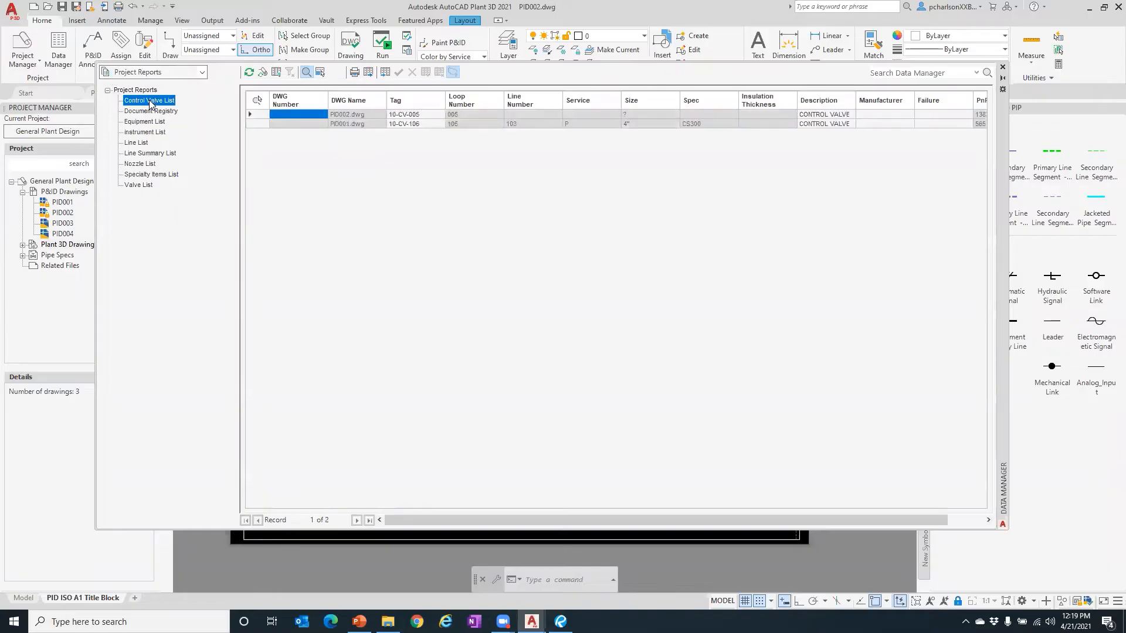
left_click(147, 111)
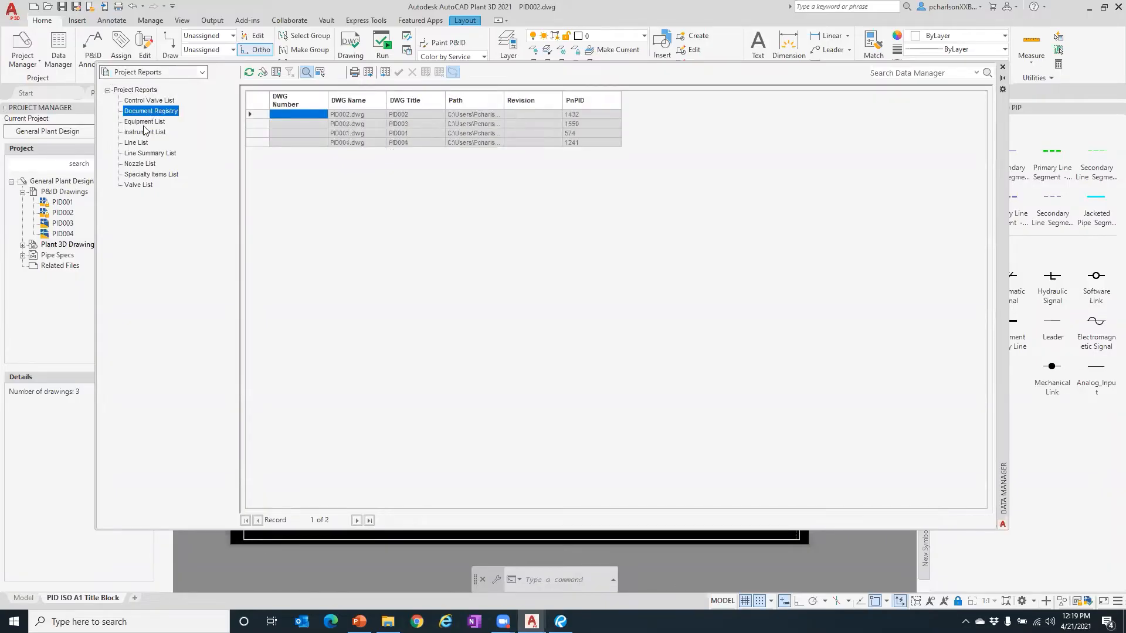
left_click(144, 122)
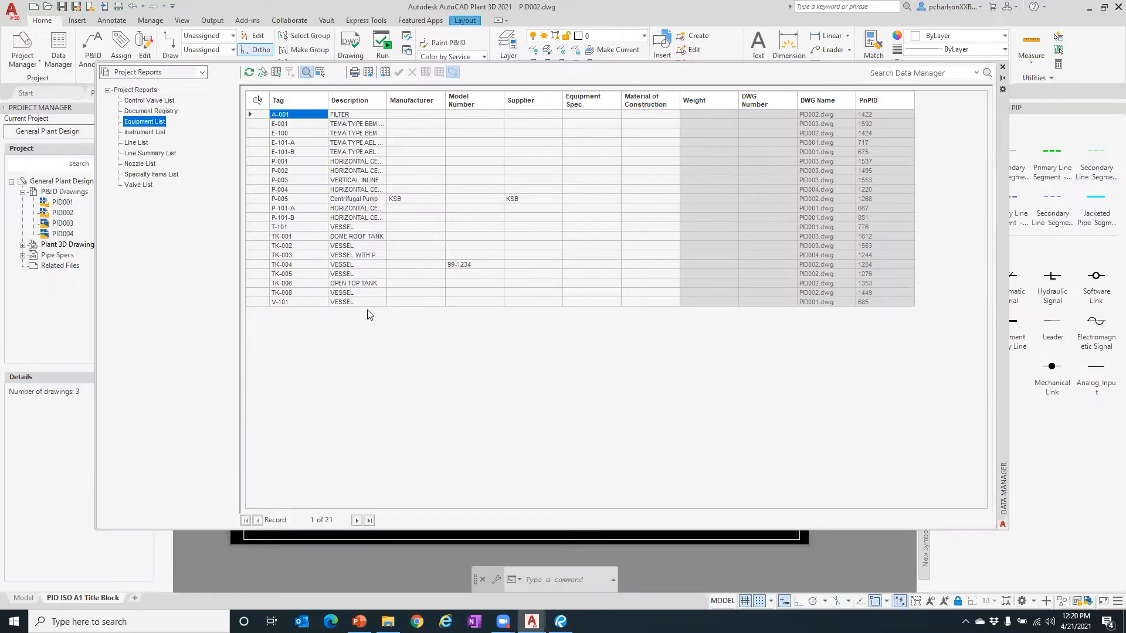
left_click(135, 132)
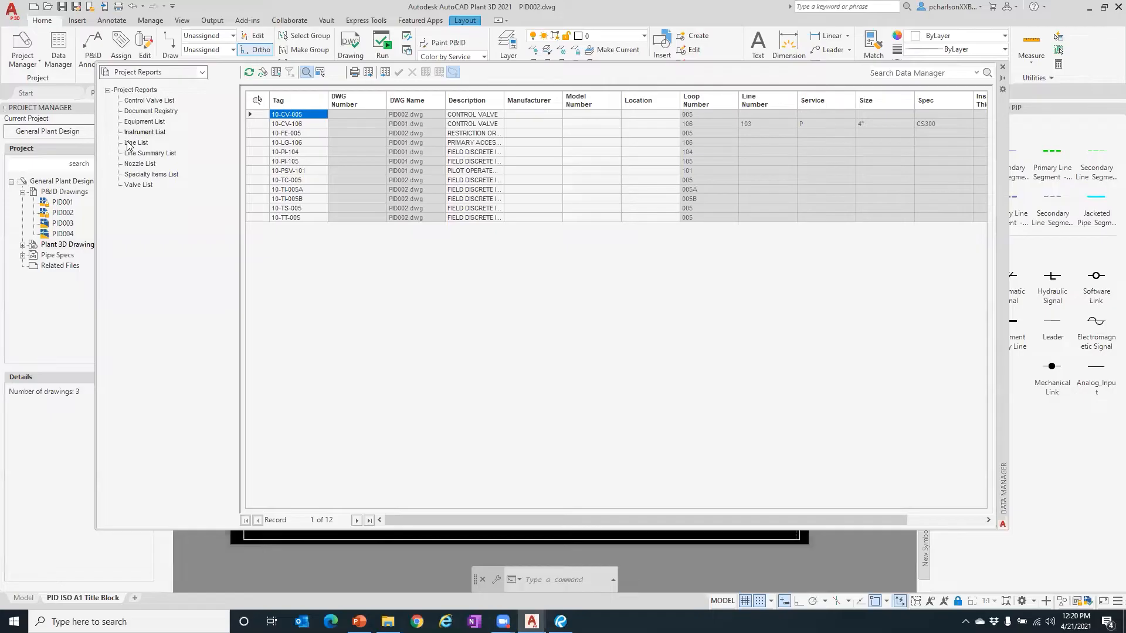
left_click(129, 143)
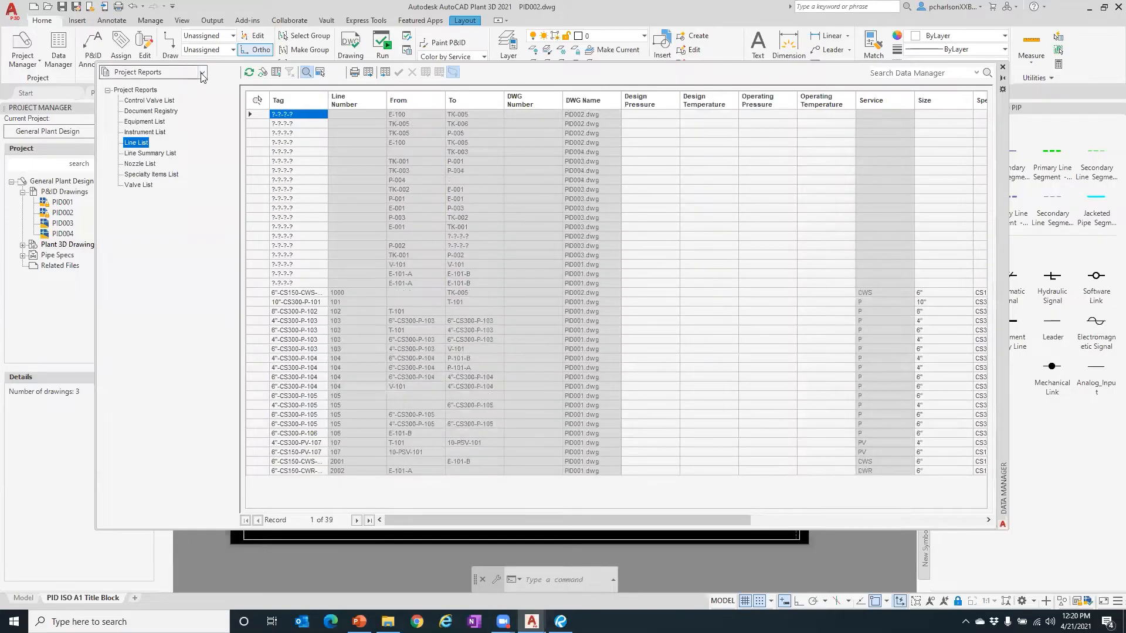
left_click(202, 73)
left_click(156, 95)
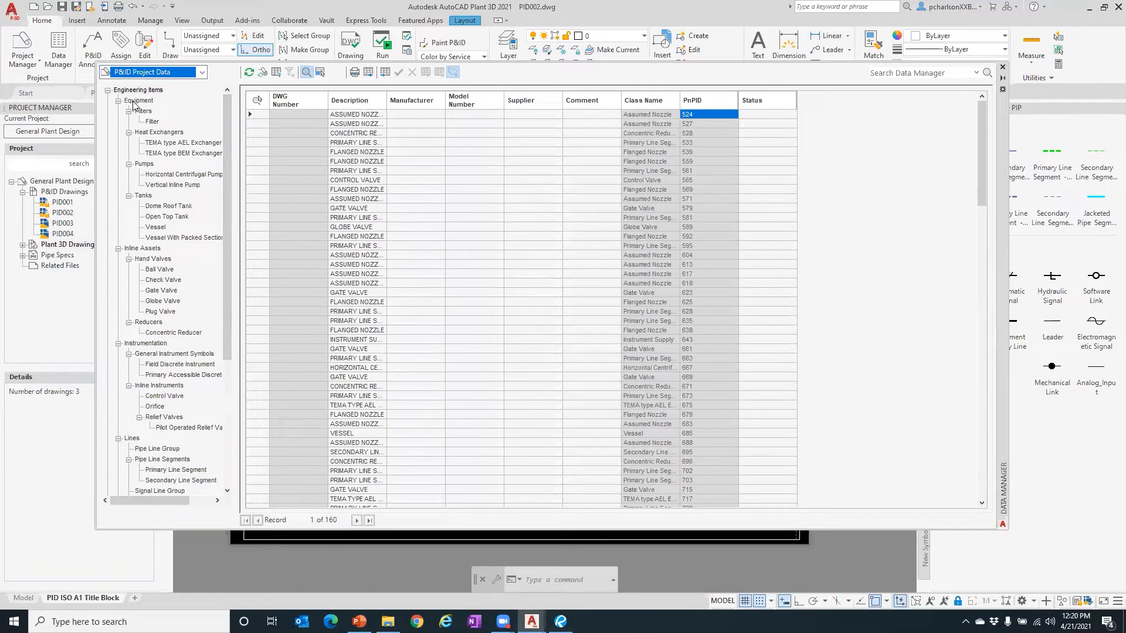
- Browse Equipment records by Filters, Heat Exchangers, Pumps, Tanks, dome roof, open top and vessels
left_click(140, 100)
left_click(141, 111)
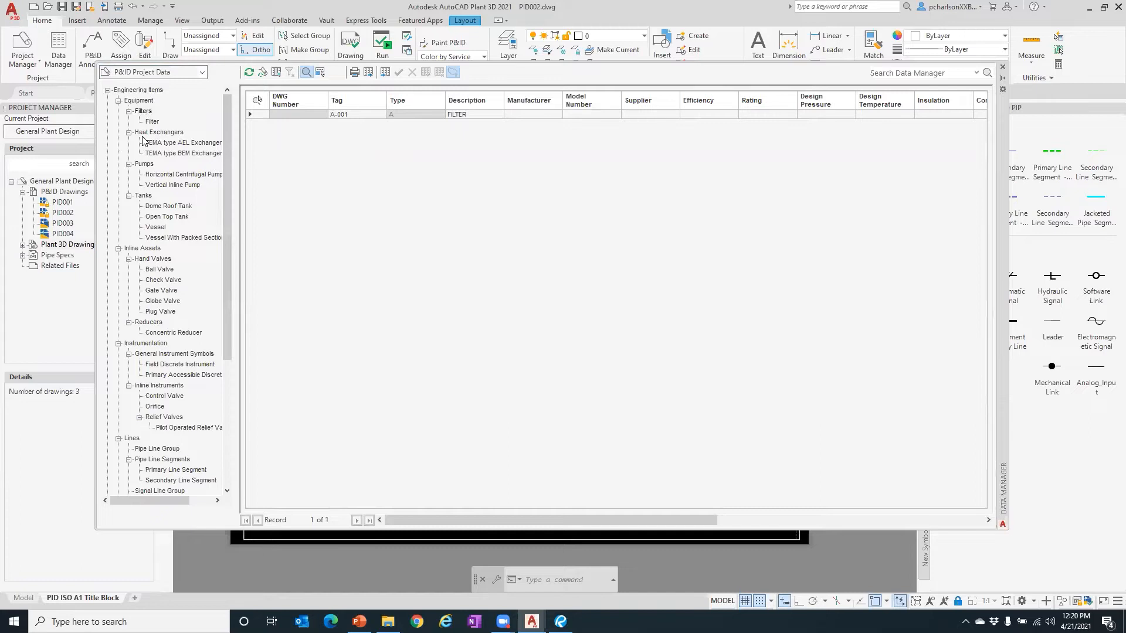
left_click(146, 132)
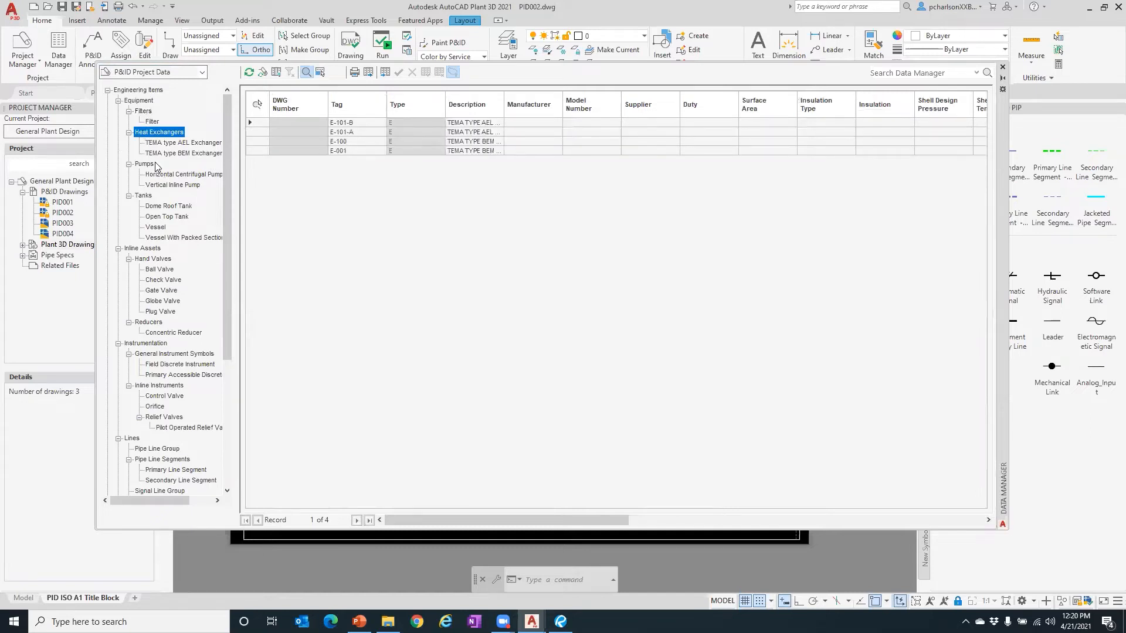
left_click(146, 165)
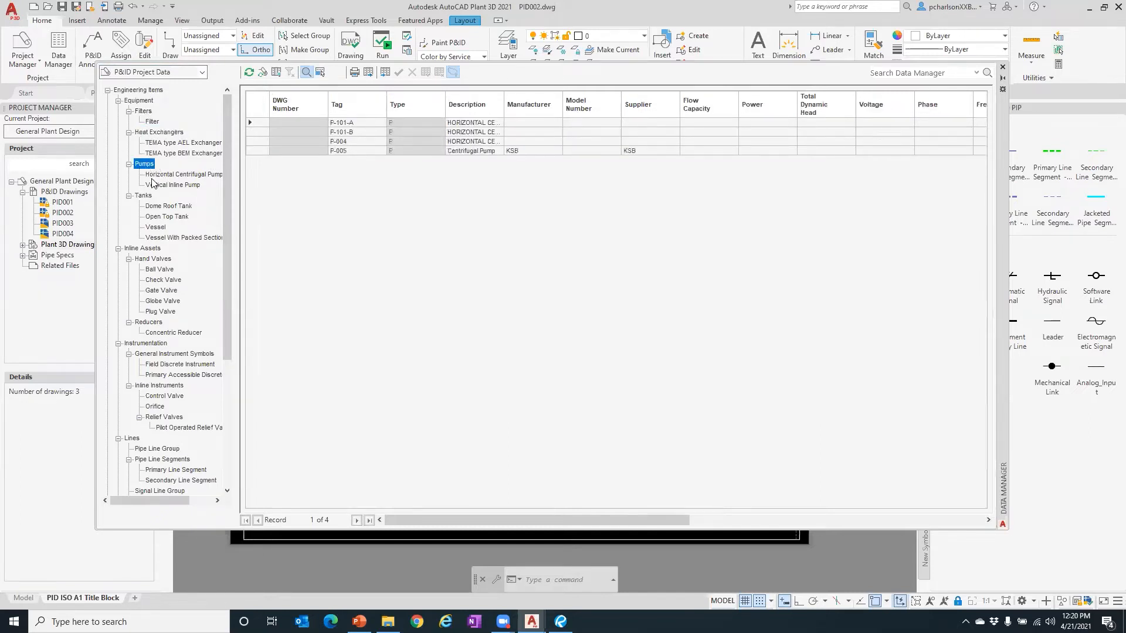
left_click(143, 195)
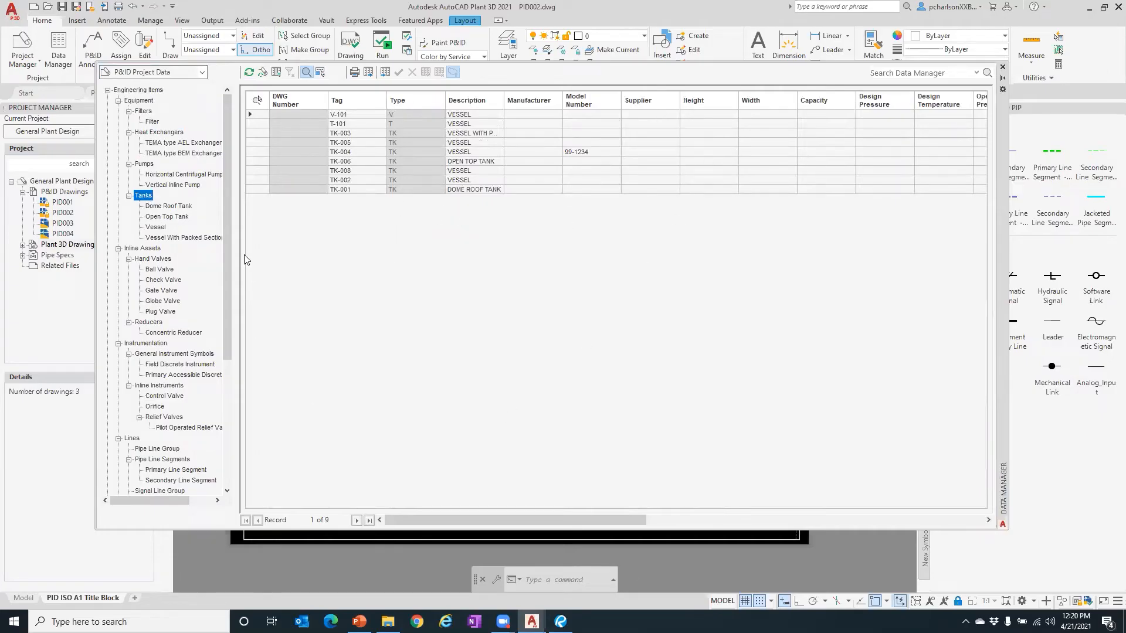
left_click(170, 208)
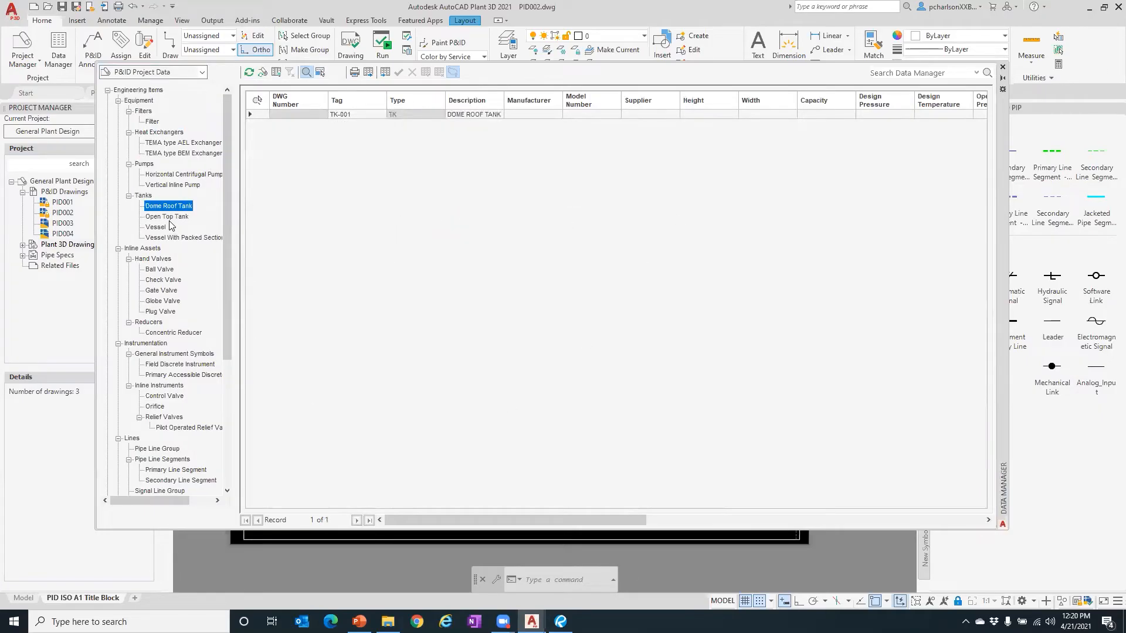
left_click(167, 217)
left_click(157, 227)
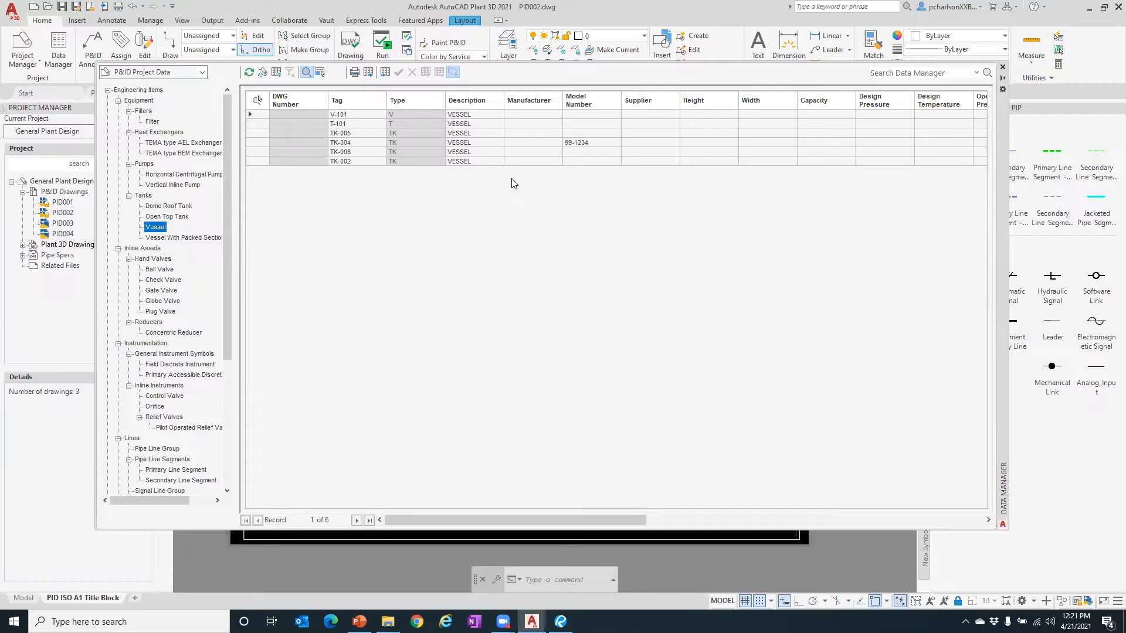
- Return to the full Equipment list and close the Data Manager
left_click(143, 111)
left_click(145, 101)
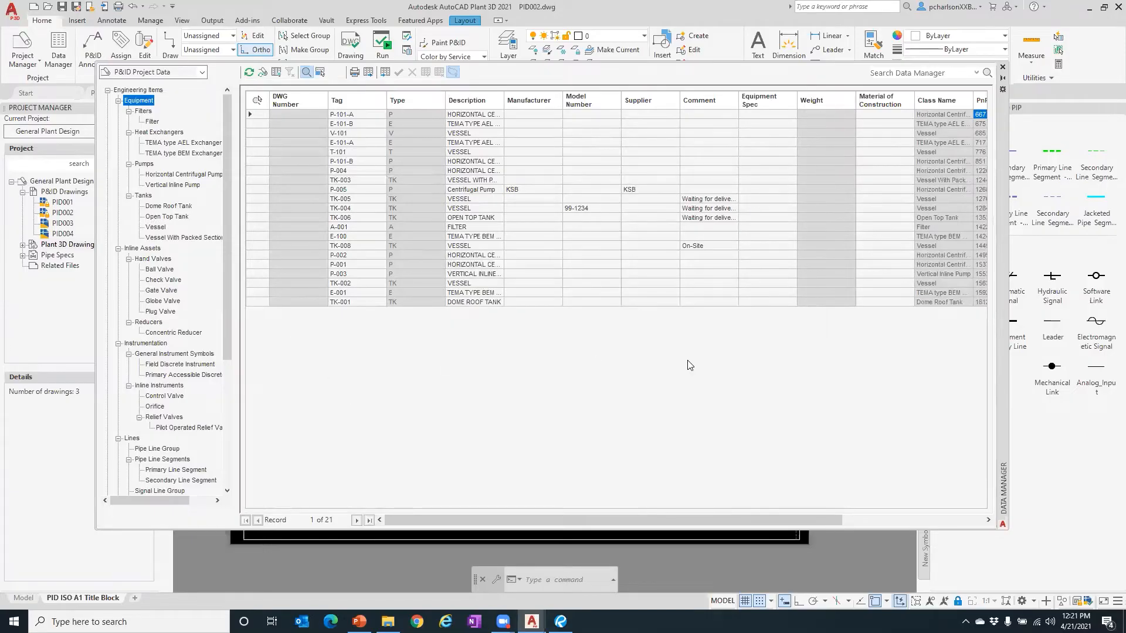
left_click(1002, 67)
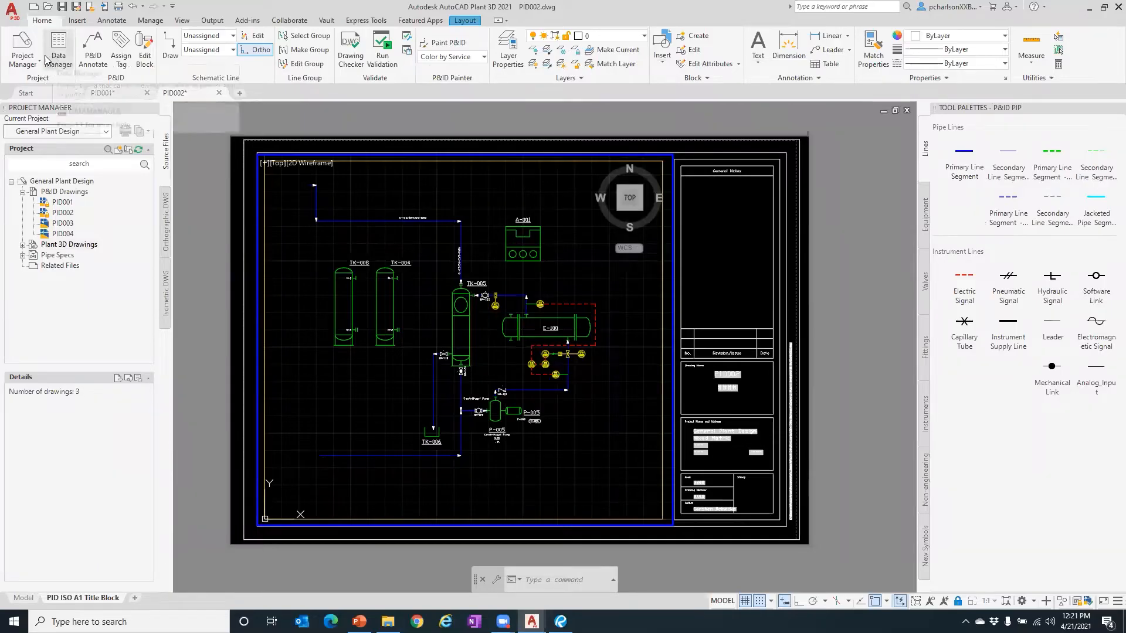
- Launch Project Setup from the Project Manager dropdown on the Home tab
left_click(21, 63)
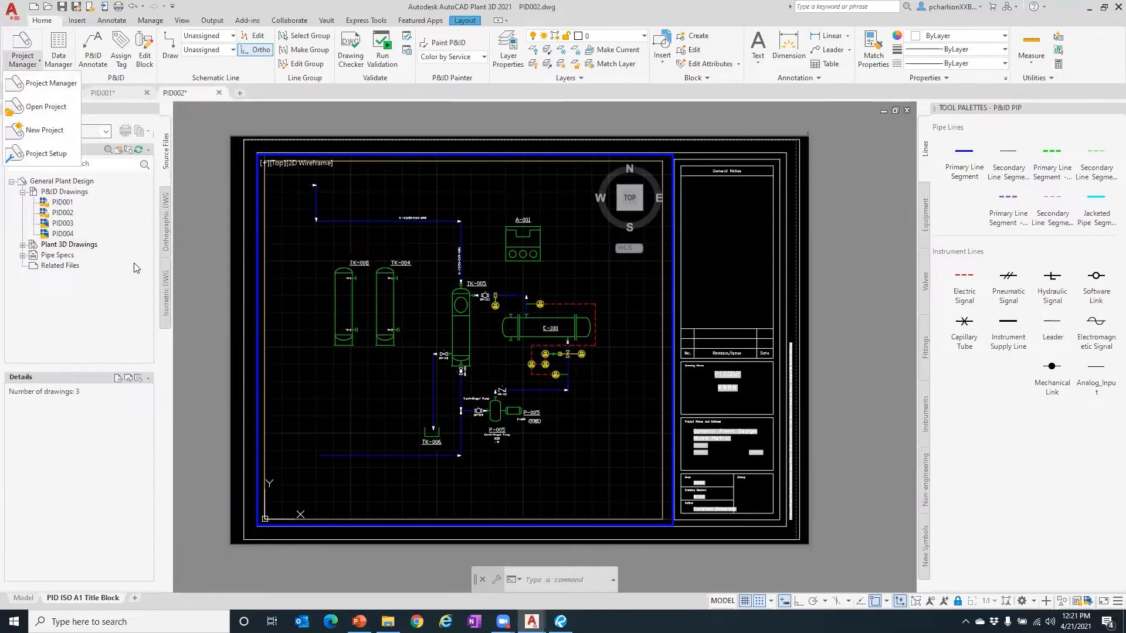
left_click(44, 153)
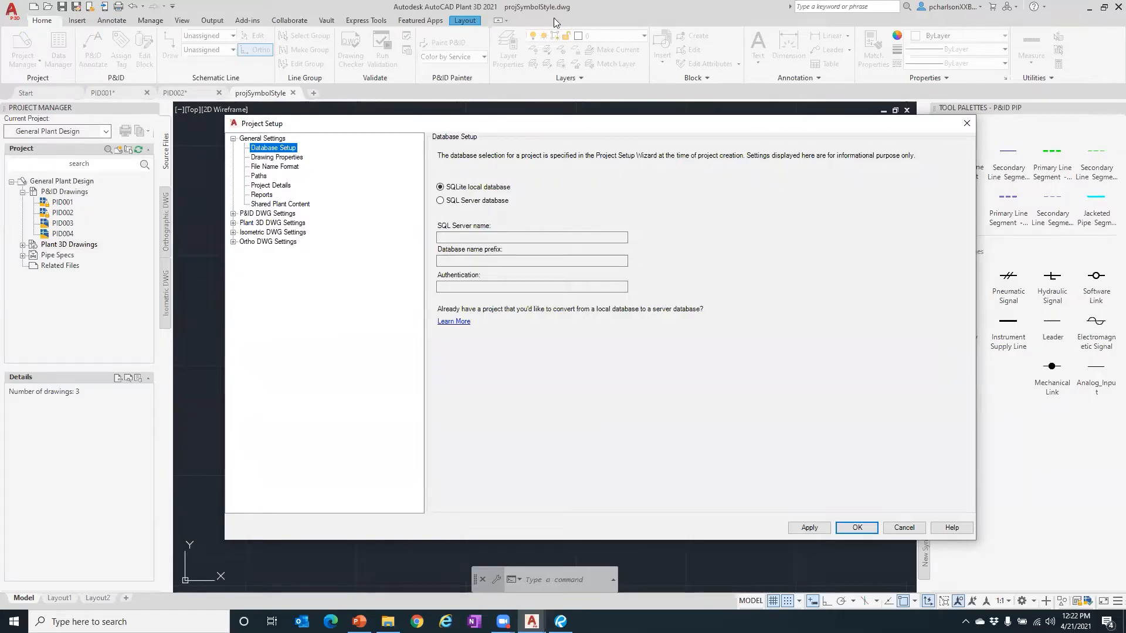
- Review General and P&ID DWG Settings, then select Engineering Items under P&ID Class Definitions
left_click(271, 158)
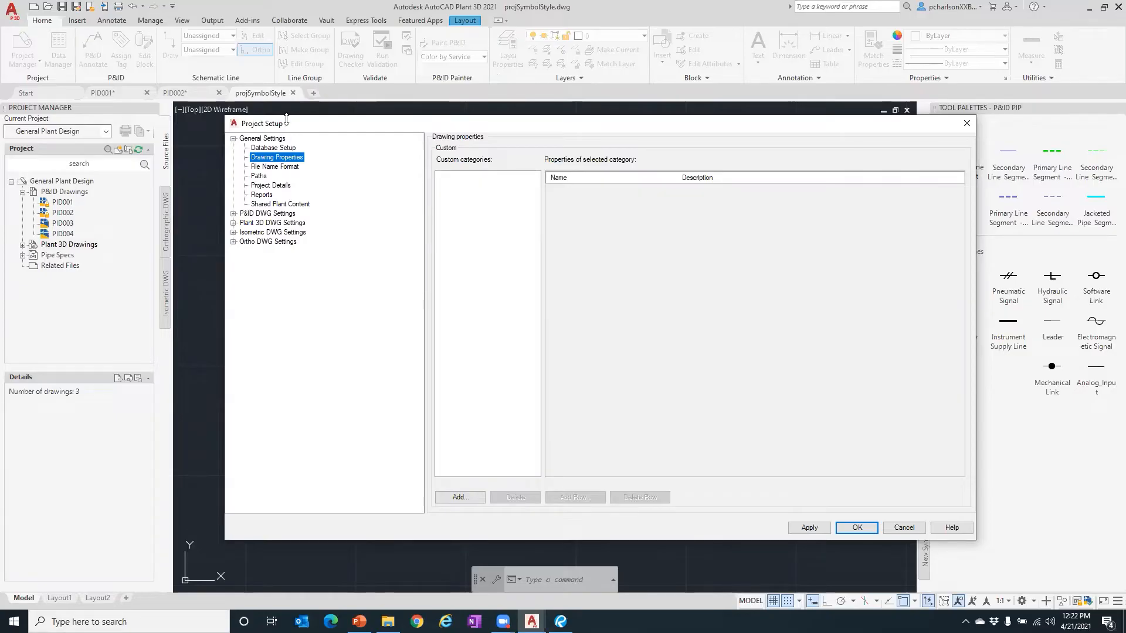
left_click(264, 139)
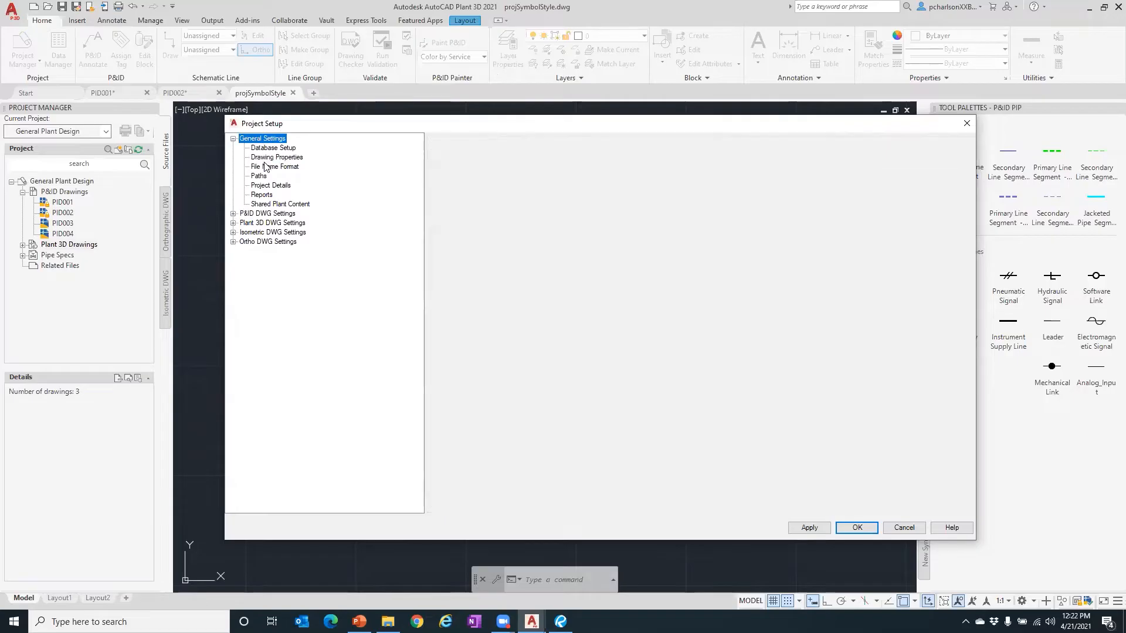
left_click(233, 213)
left_click(275, 216)
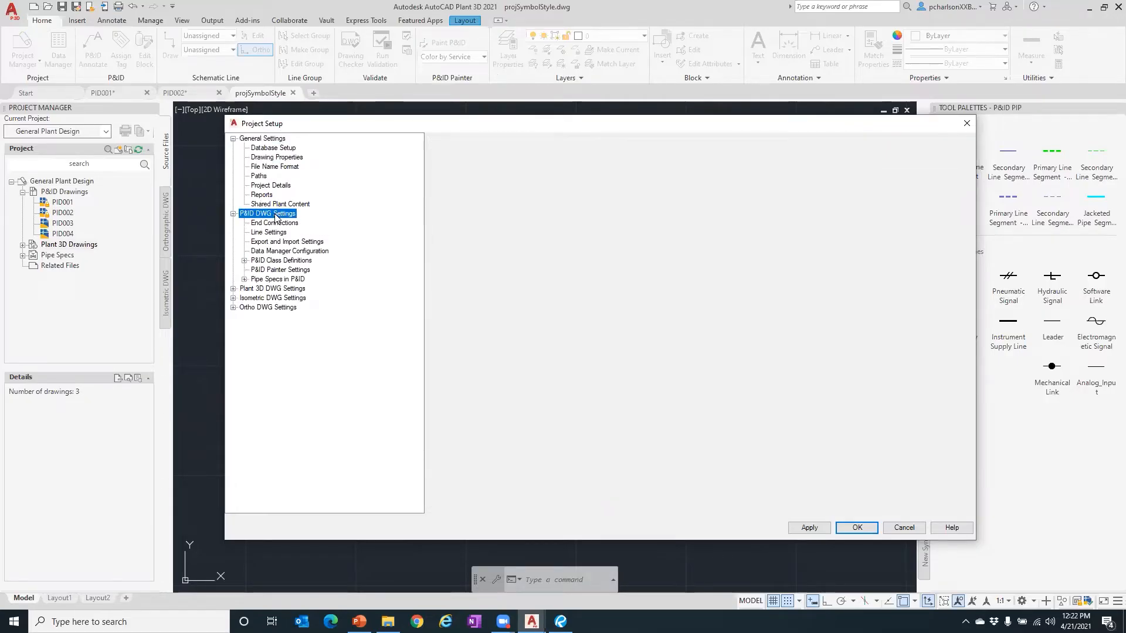
left_click(274, 224)
left_click(265, 233)
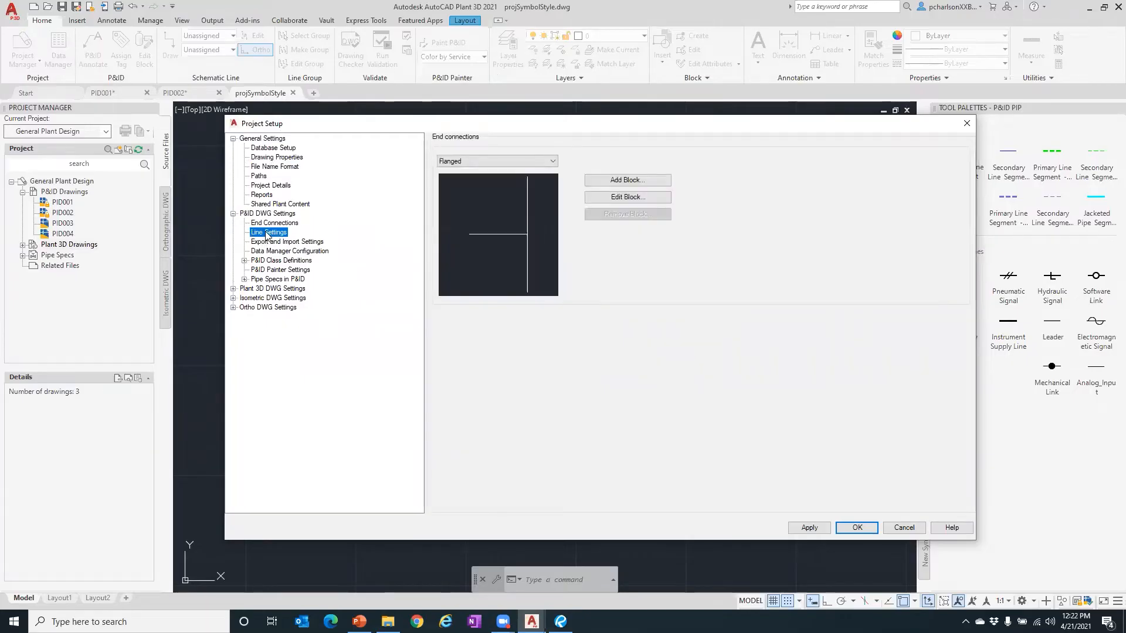
left_click(244, 260)
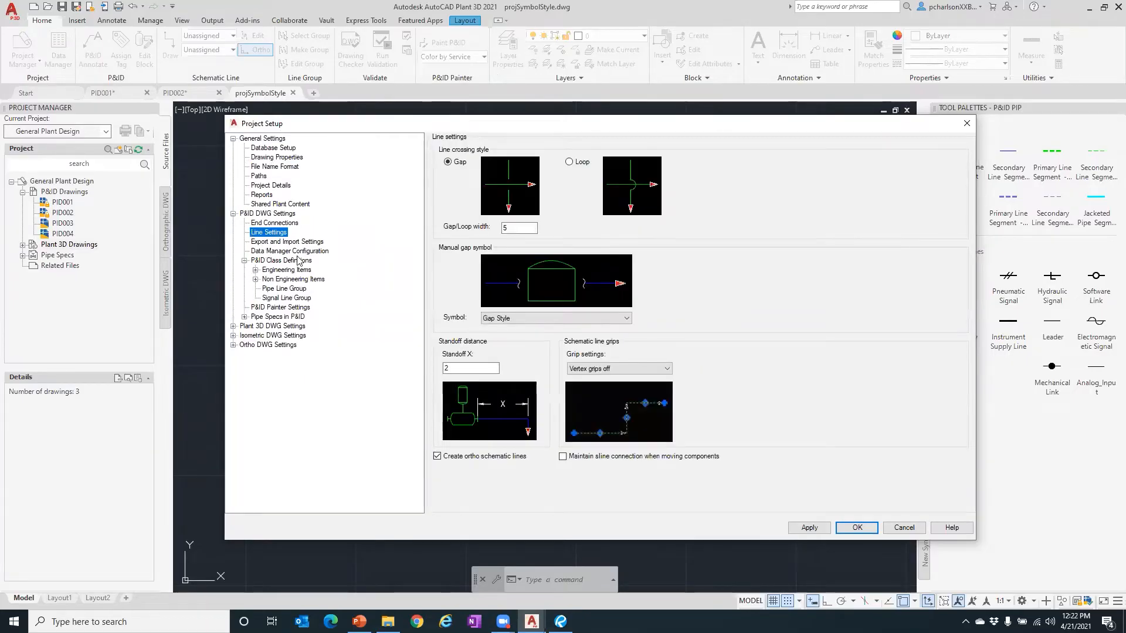
left_click(287, 269)
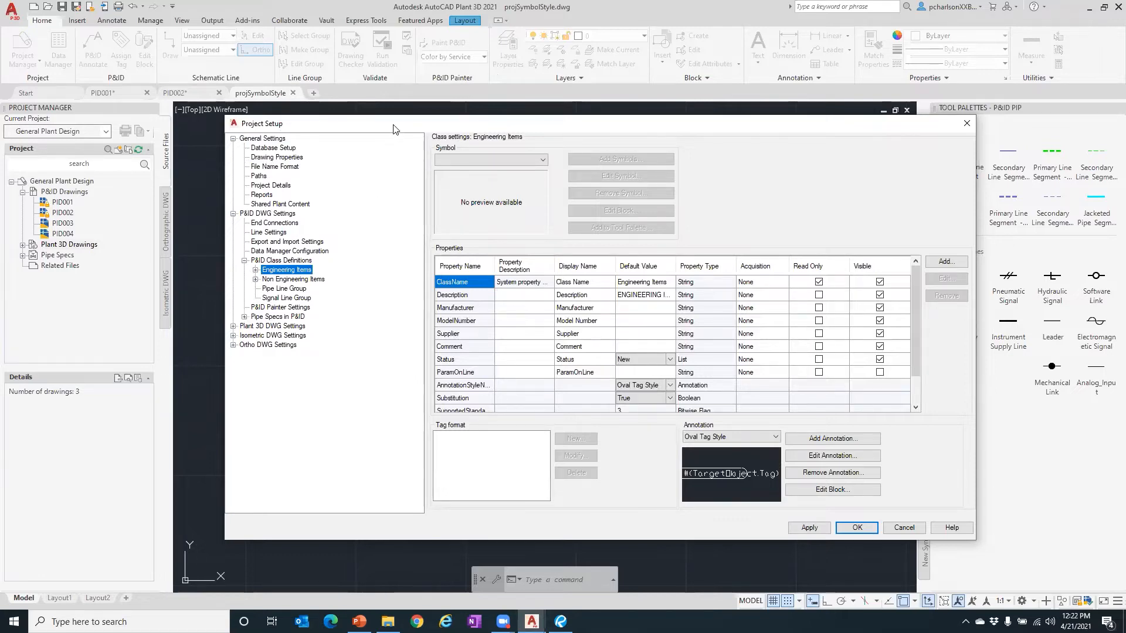
- Enlarge the Project Setup window and select Engineering Items > Equipment > Blowers > Centrifugal Blower
left_click_drag(393, 129, 271, 27)
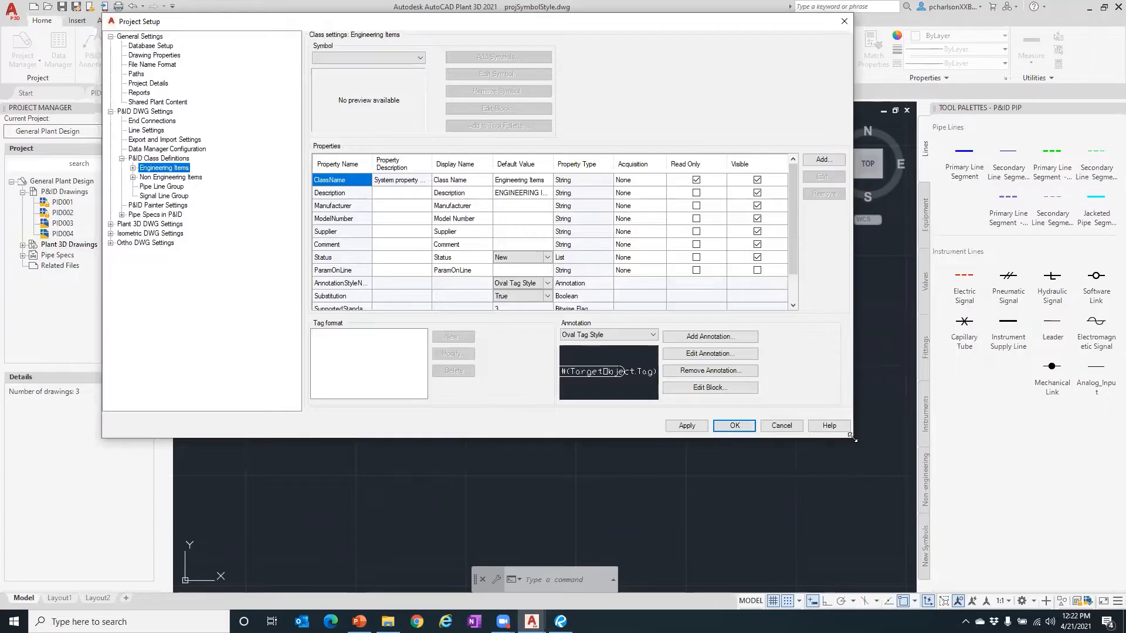
left_click_drag(852, 439, 997, 519)
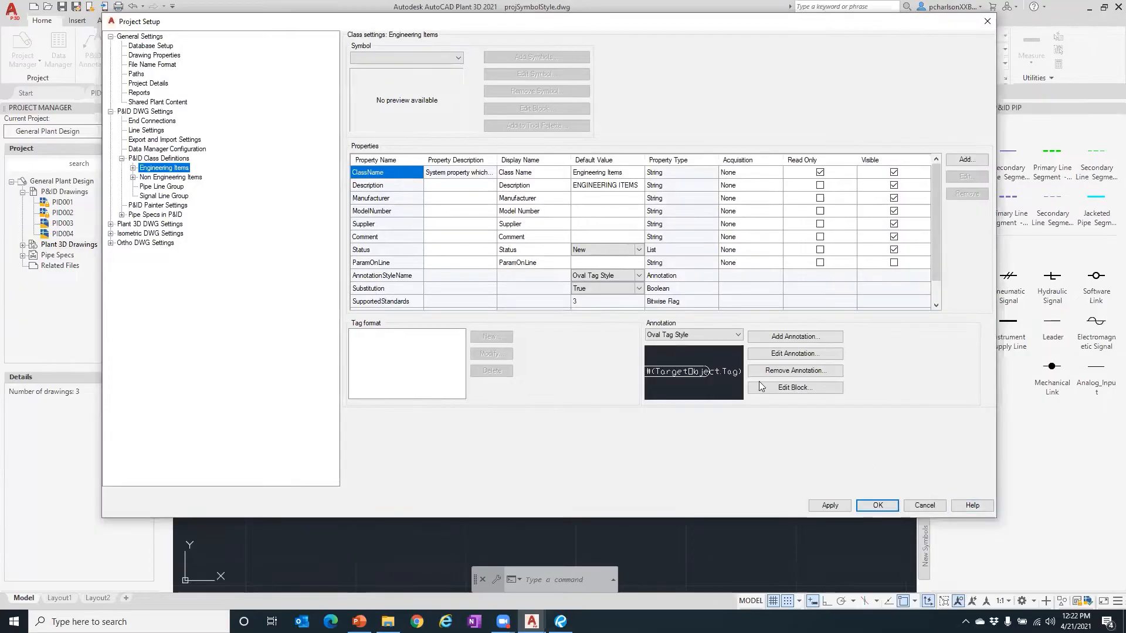
left_click(132, 169)
left_click(144, 177)
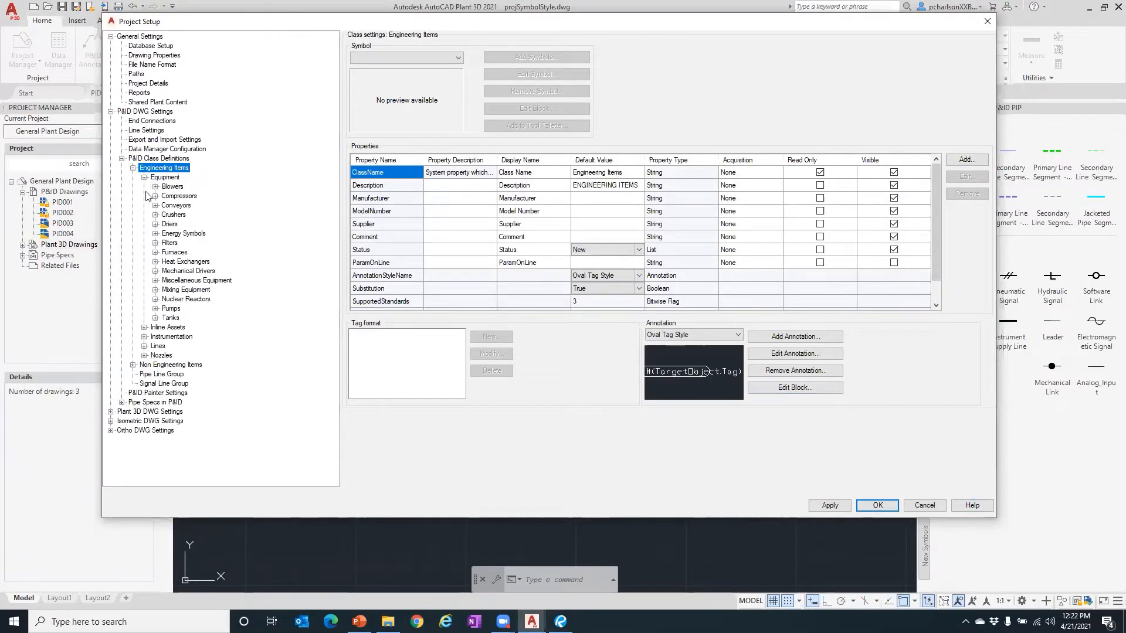
left_click(155, 187)
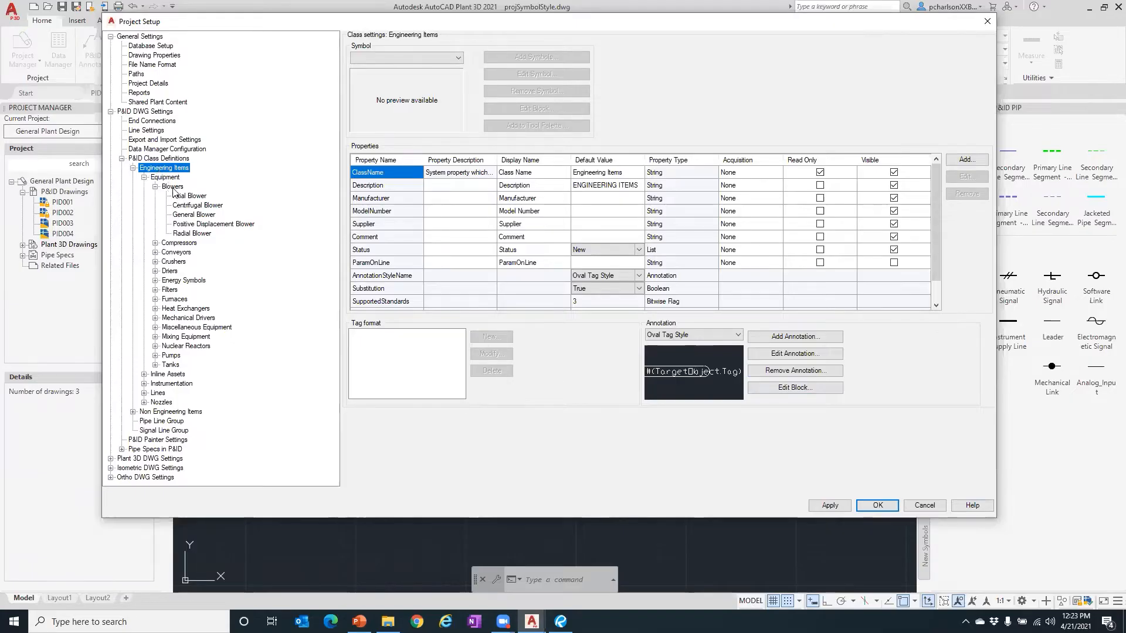
left_click(172, 187)
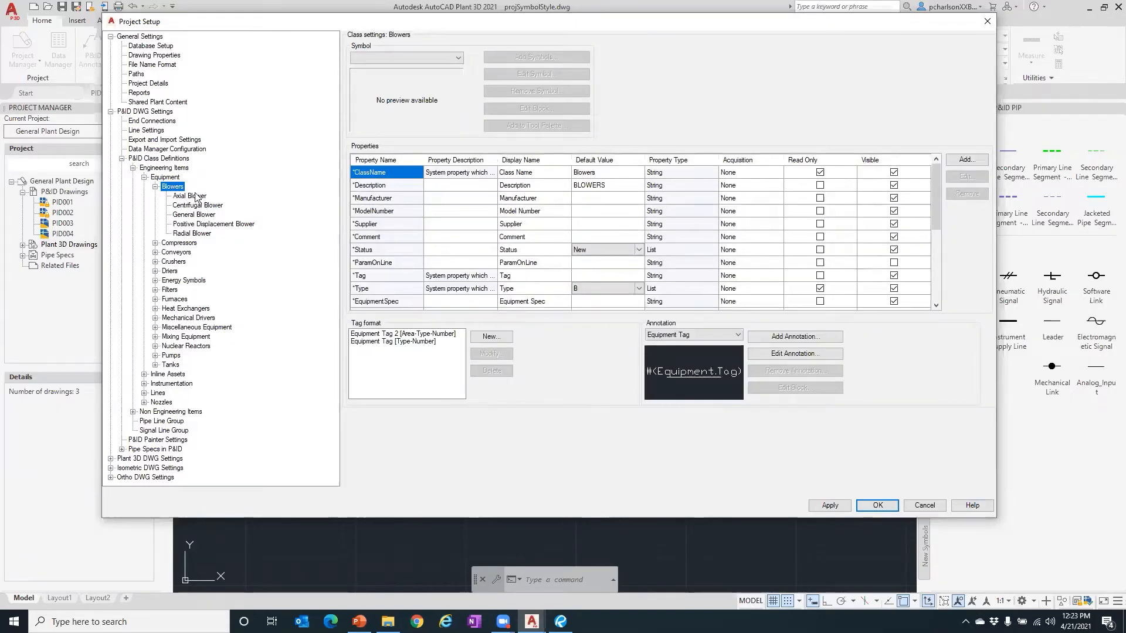
left_click(196, 197)
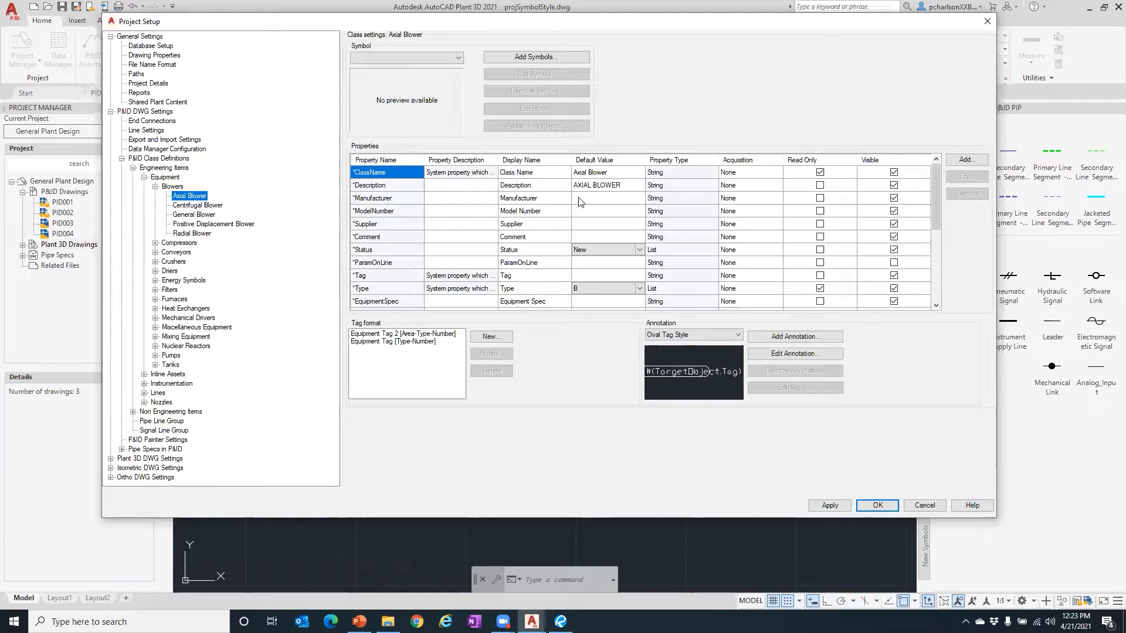
left_click(183, 206)
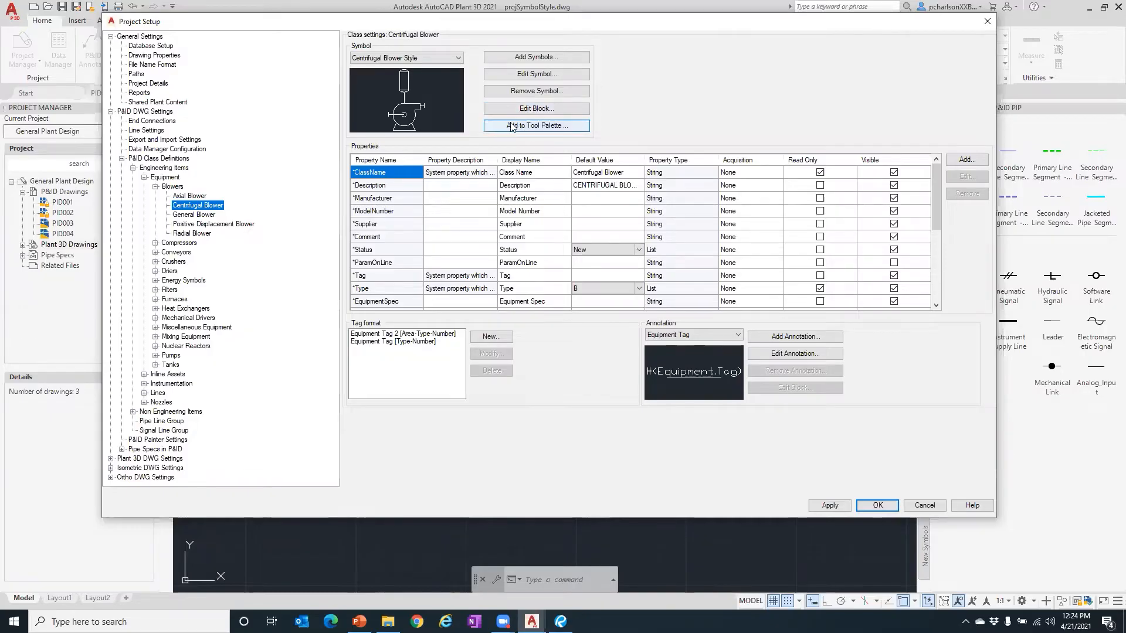
left_click(539, 125)
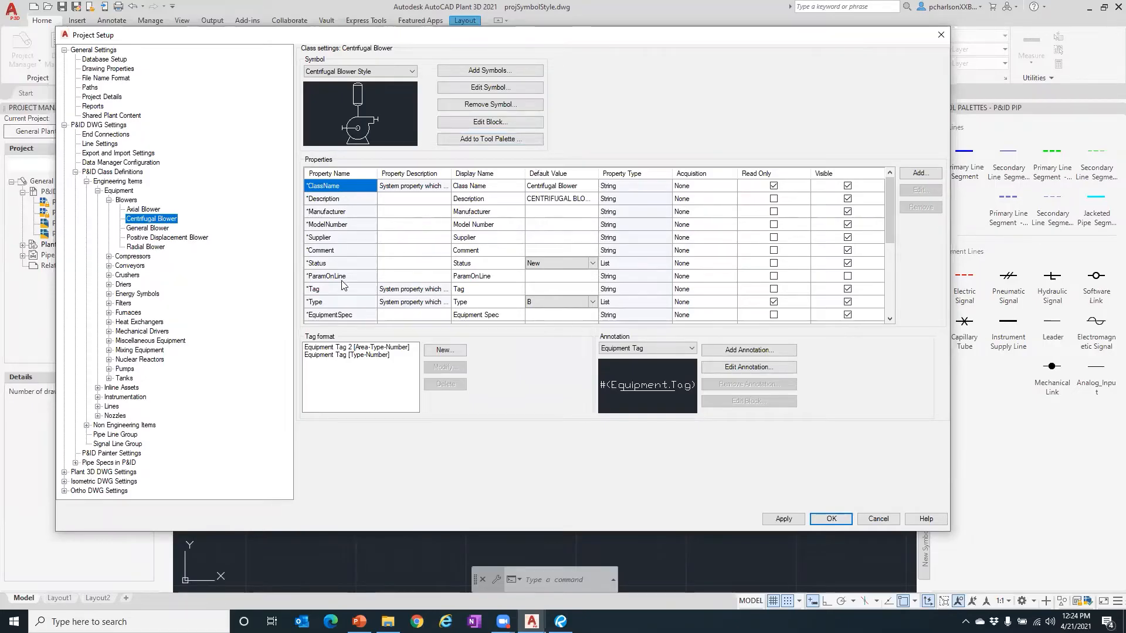
scroll(343, 284, "down", 5)
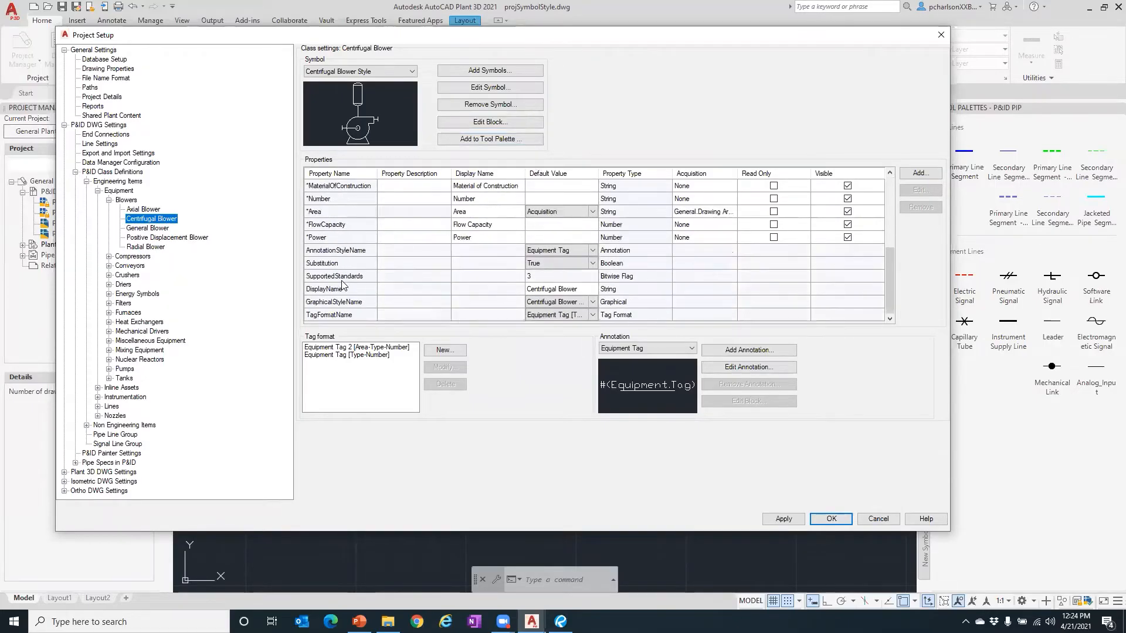
scroll(343, 284, "up", 5)
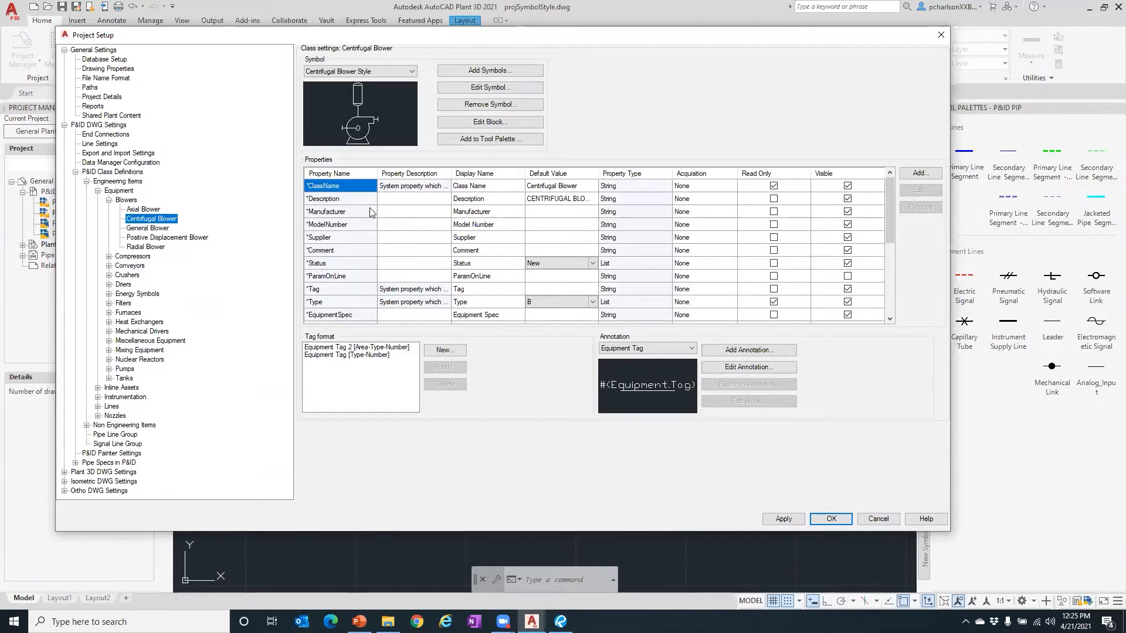
left_click(535, 214)
left_click(532, 226)
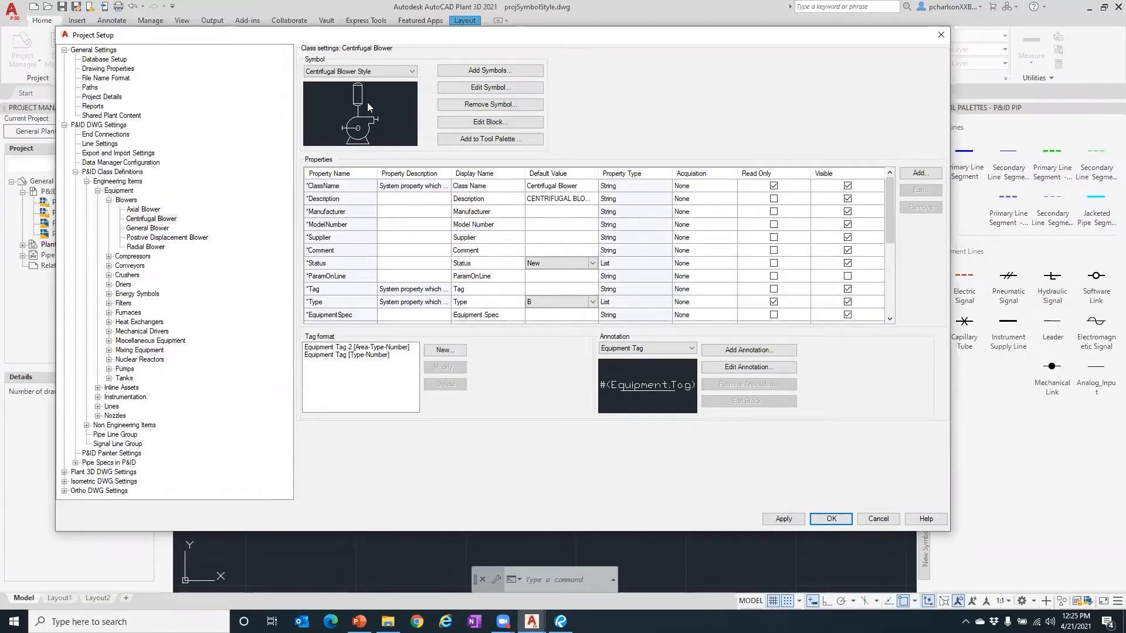
left_click(527, 212)
left_click(381, 354)
- Inspect the Area-Type-Number tag format unchanged, then select the General Blower class
left_click(381, 347)
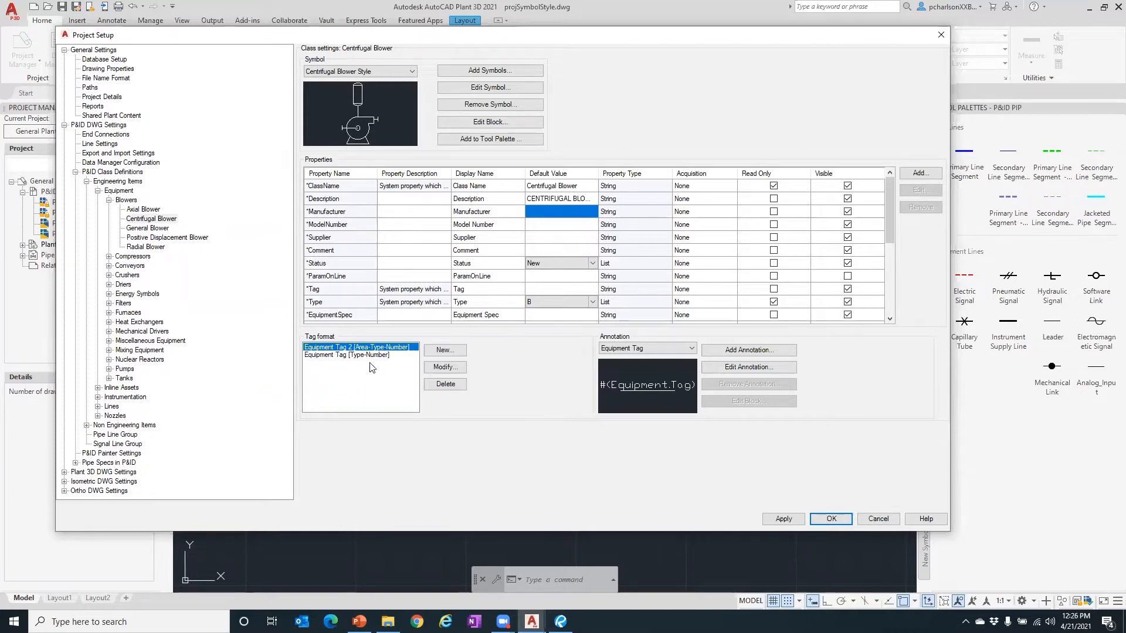
left_click(445, 367)
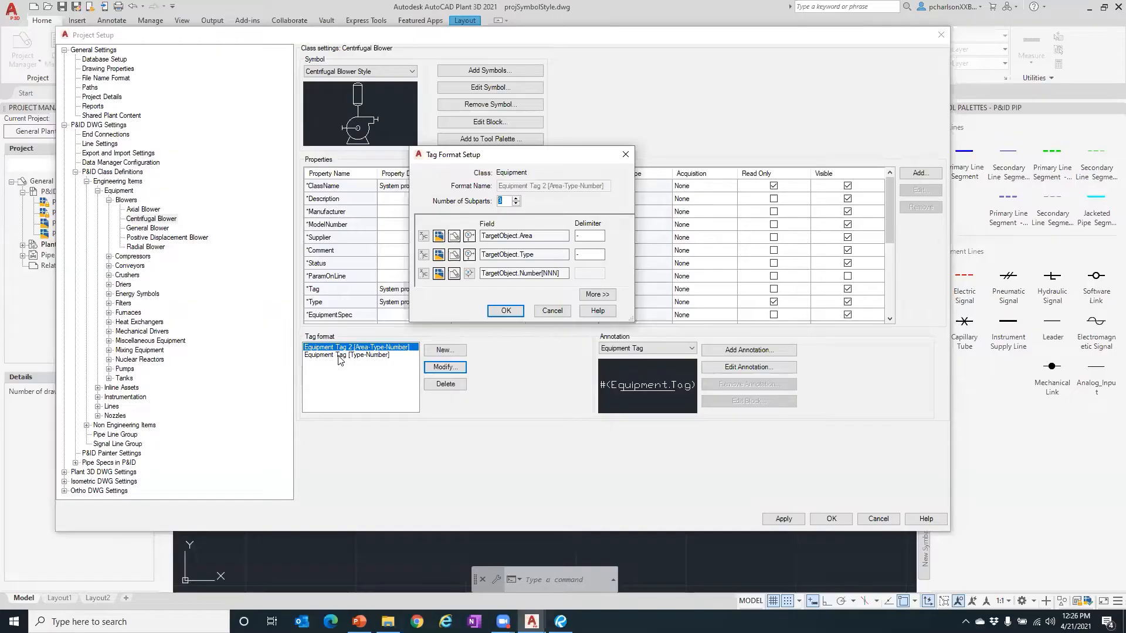
left_click(551, 311)
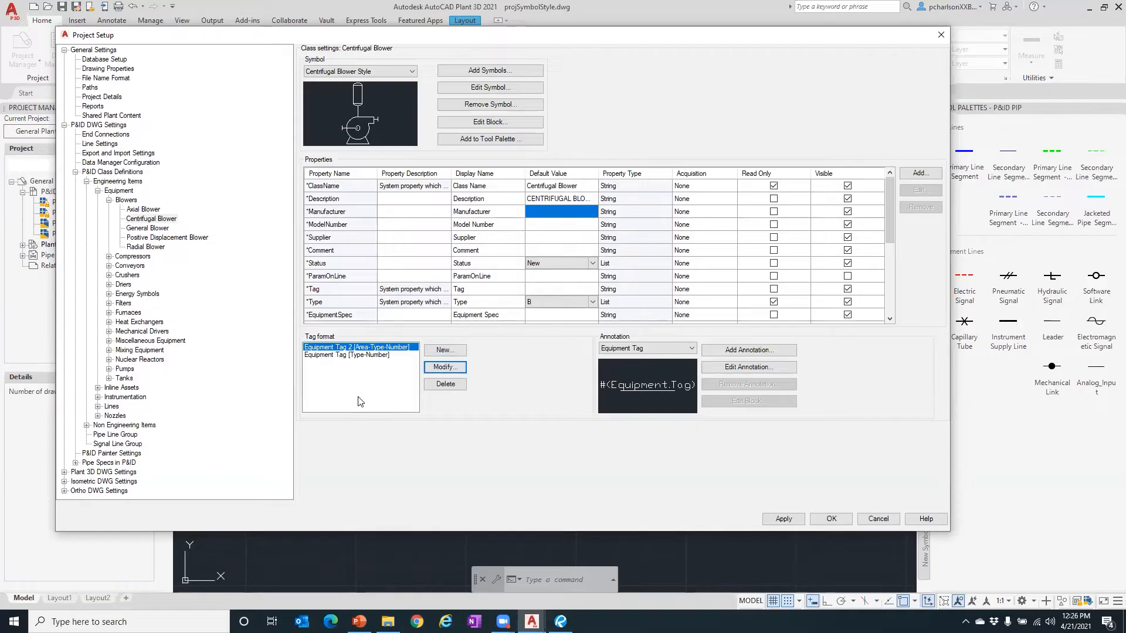
left_click(162, 228)
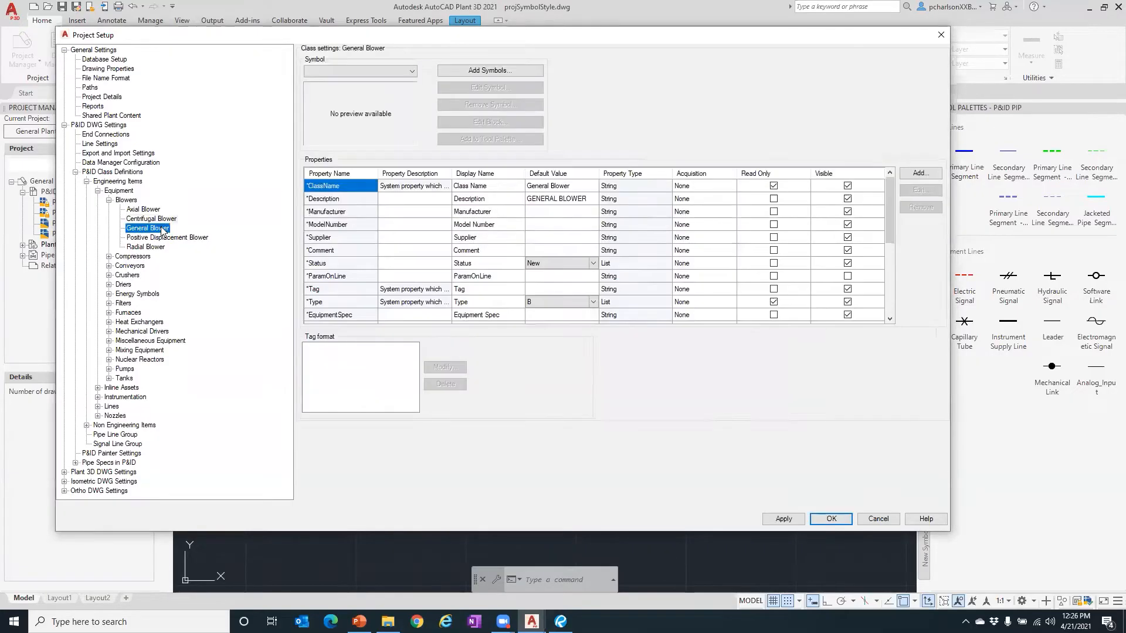
- View the Positive Displacement and Radial Blower classes, then collapse back to Equipment
left_click(150, 238)
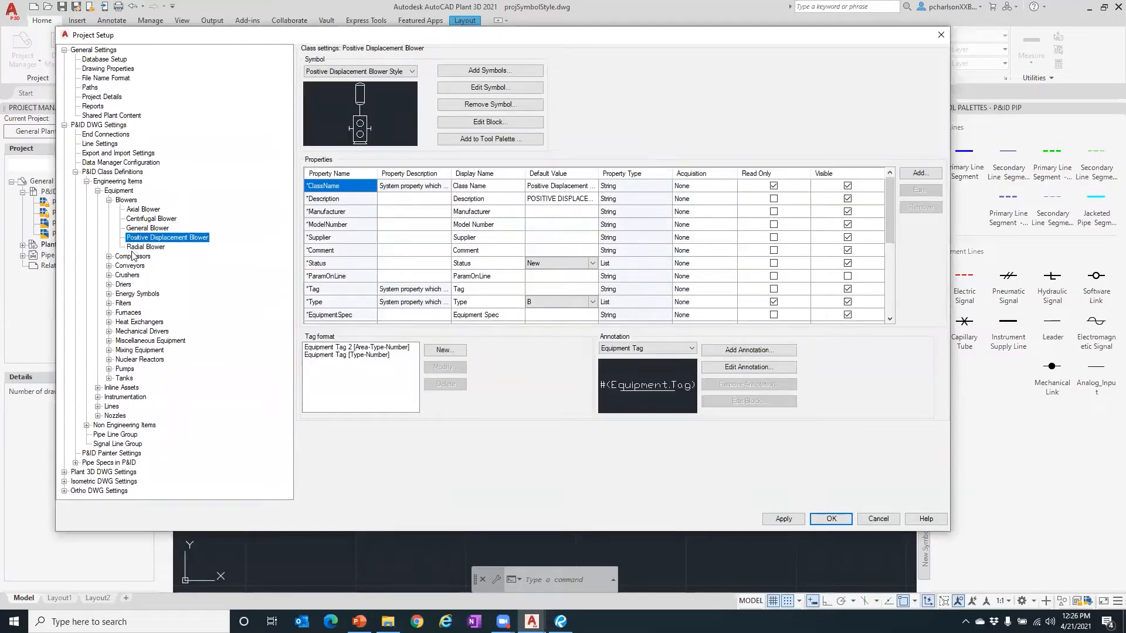
left_click(137, 247)
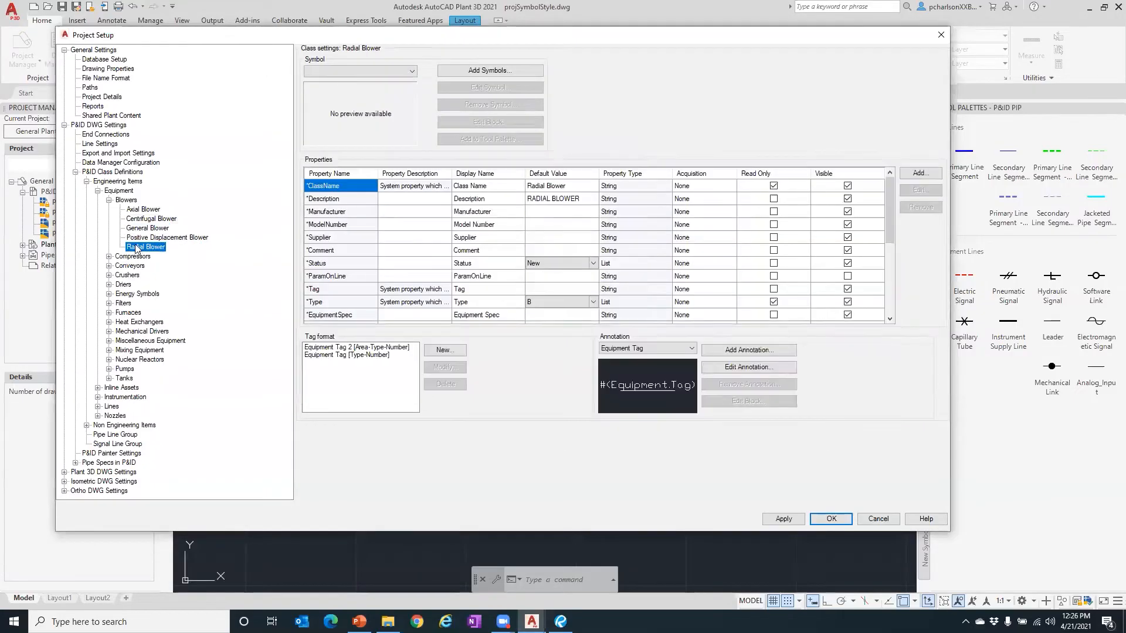
left_click(110, 200)
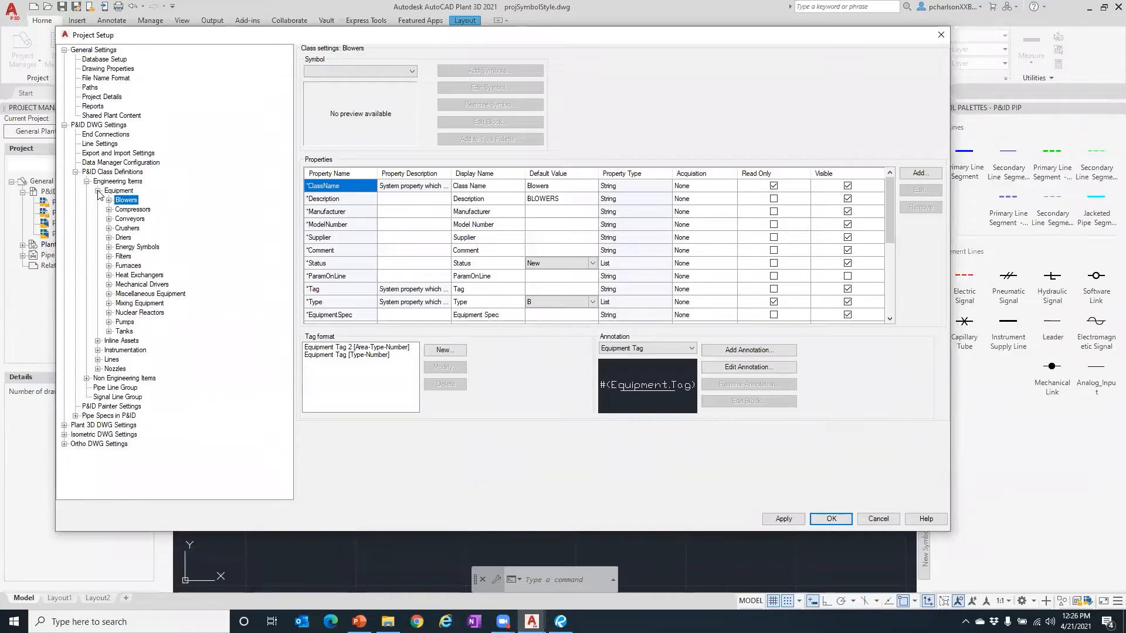
left_click(97, 191)
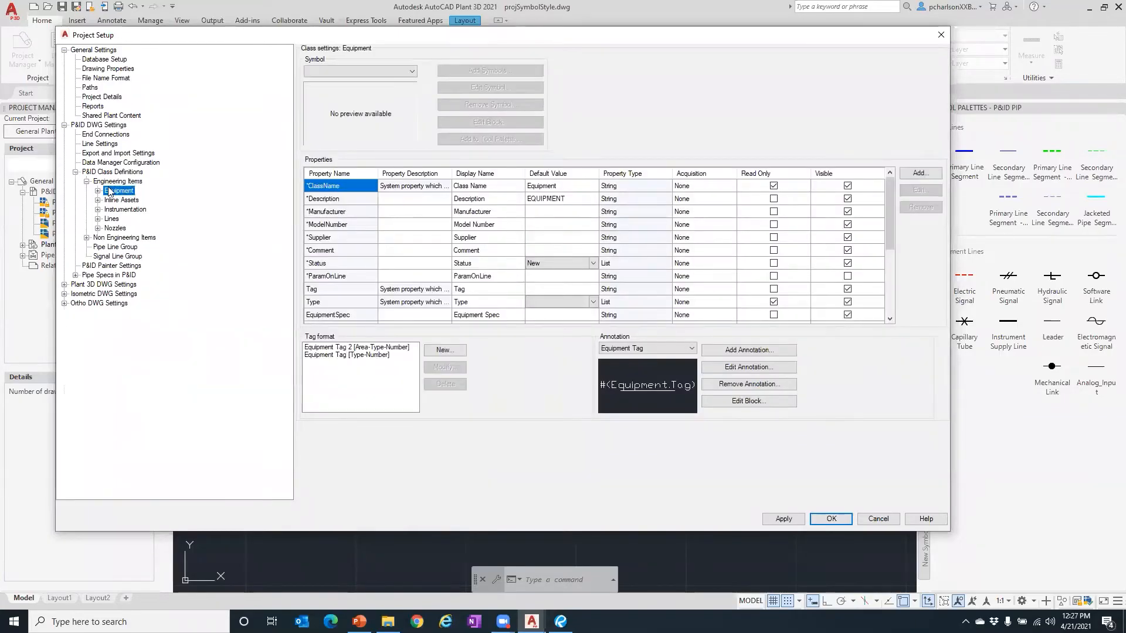
- Peek into Inline Assets, Instrumentation and Lines segment classes, collapsing each afterwards
left_click(98, 201)
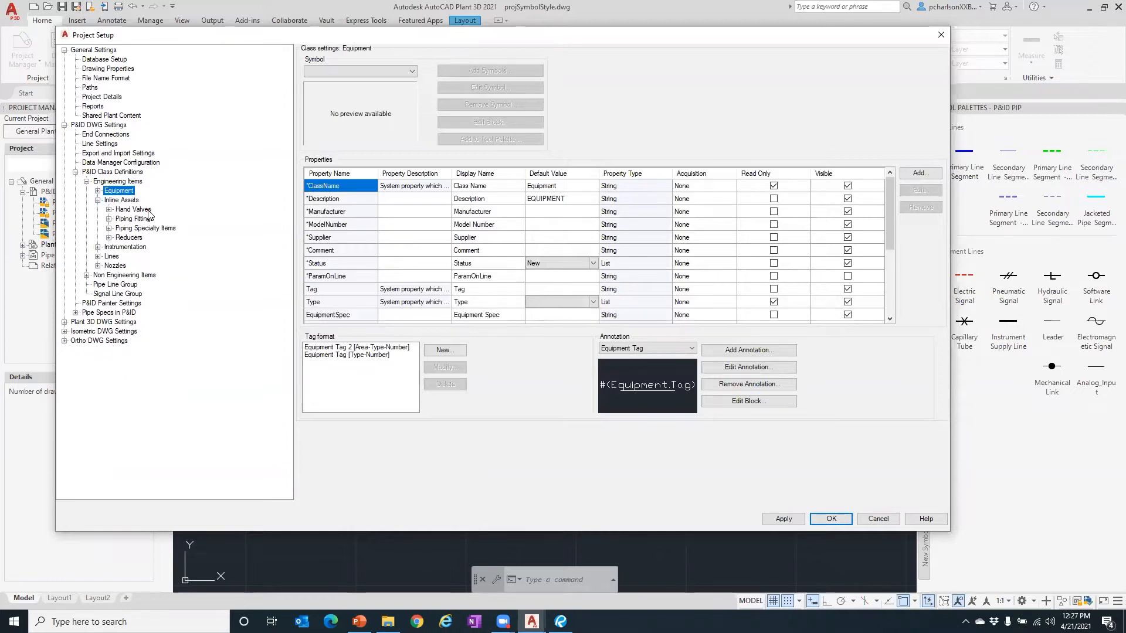
left_click(98, 200)
left_click(98, 209)
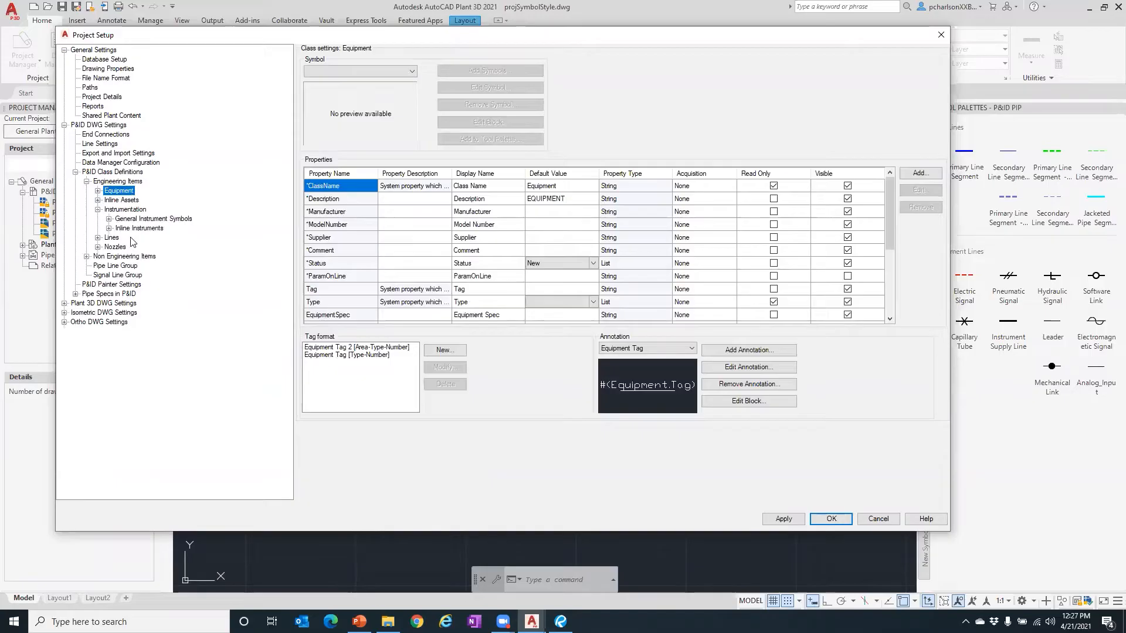
left_click(98, 210)
left_click(98, 219)
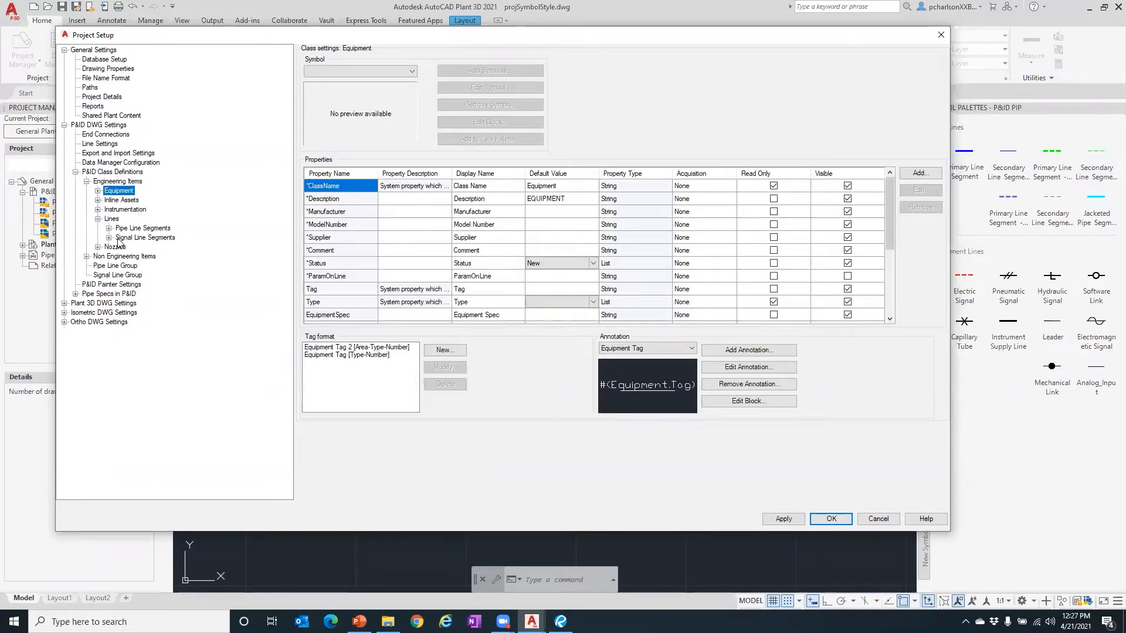
left_click(109, 228)
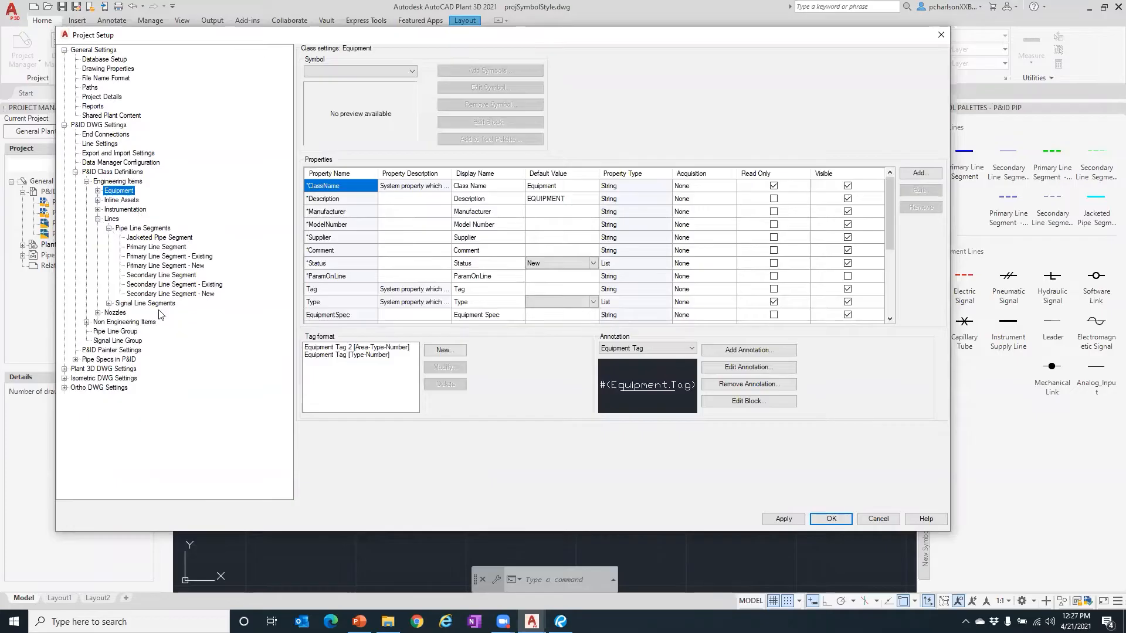
left_click(109, 303)
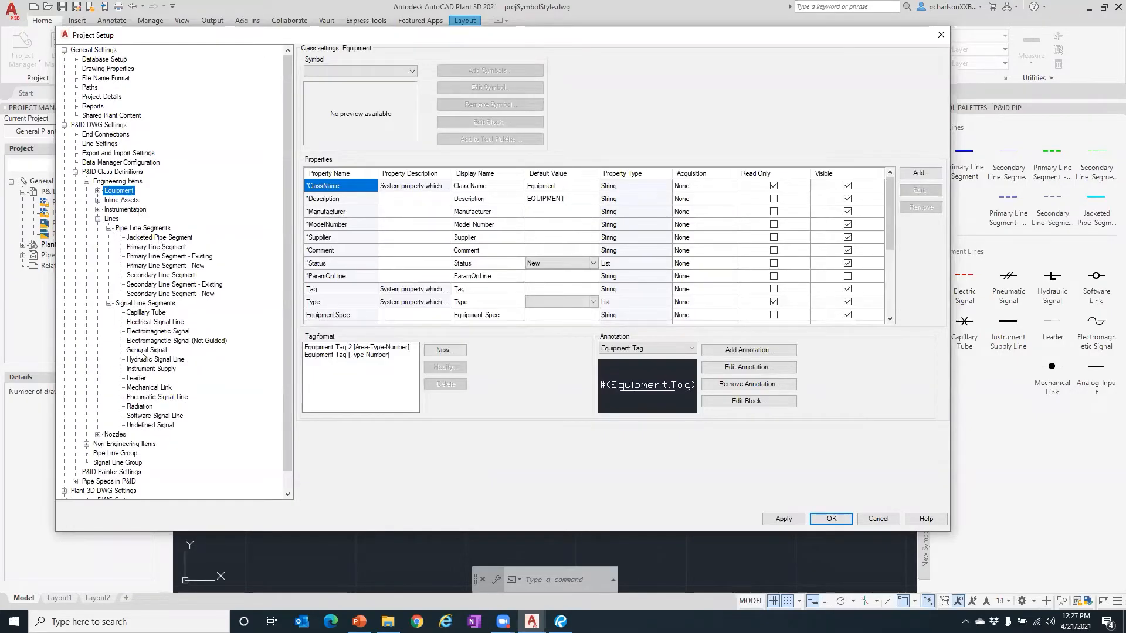
left_click(109, 303)
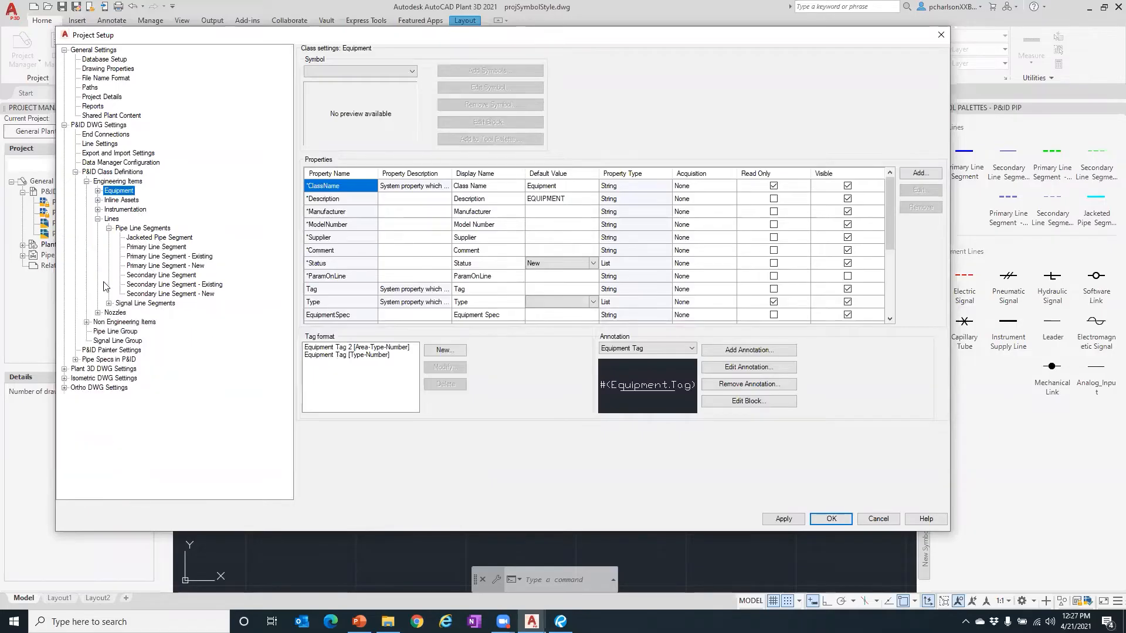
left_click(109, 229)
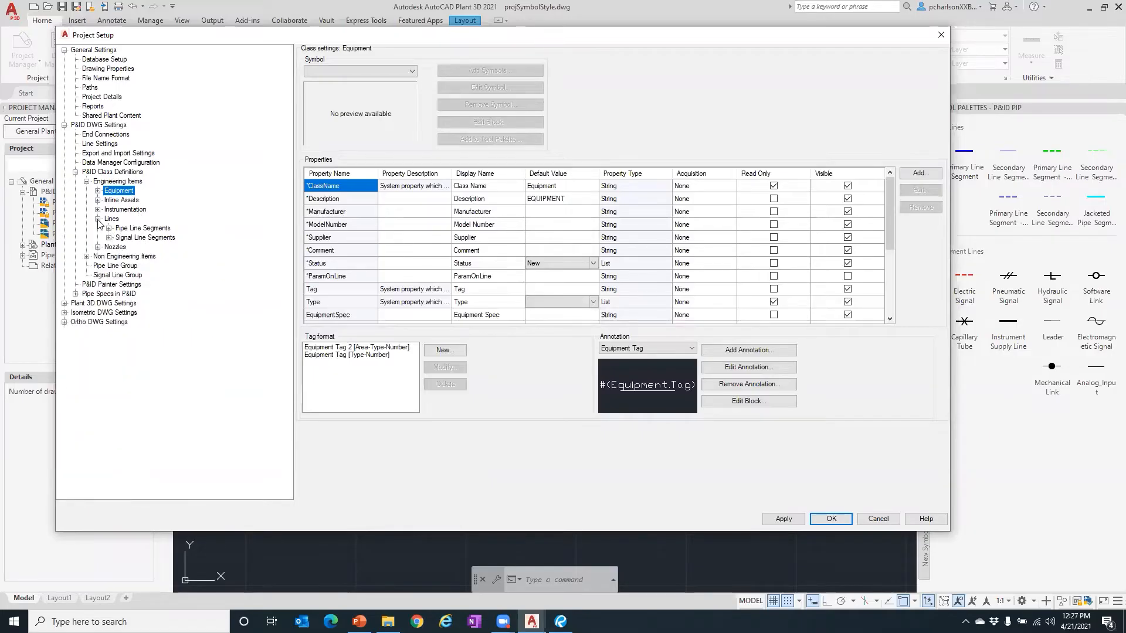
left_click(98, 219)
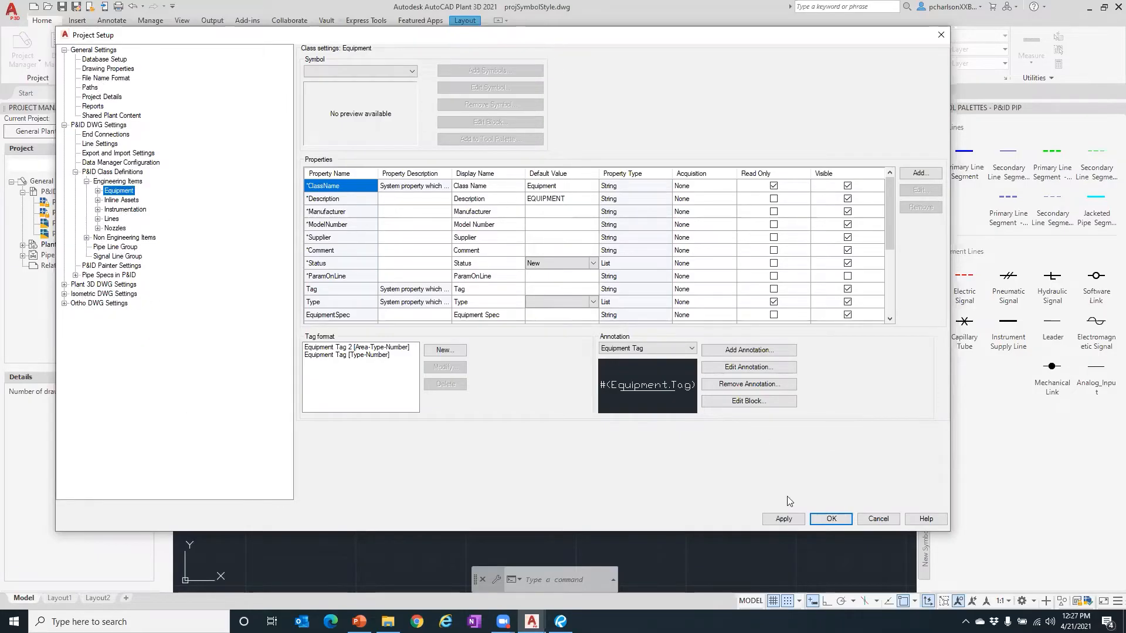
- Accept Project Setup with OK and cancel the stray selection window
left_click(830, 518)
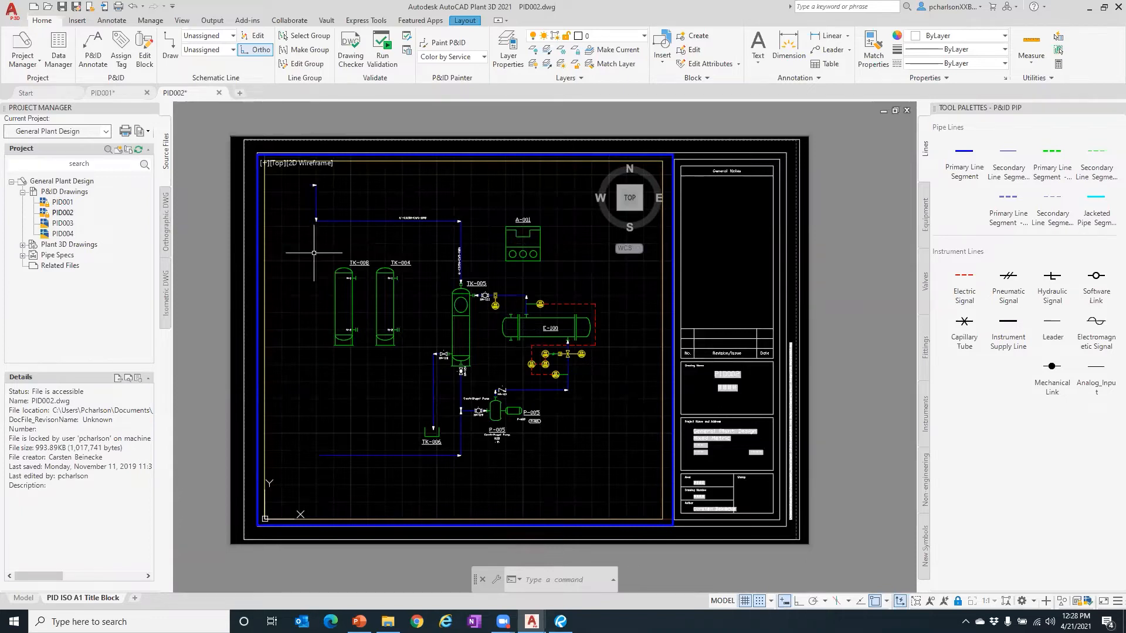
left_click(346, 377)
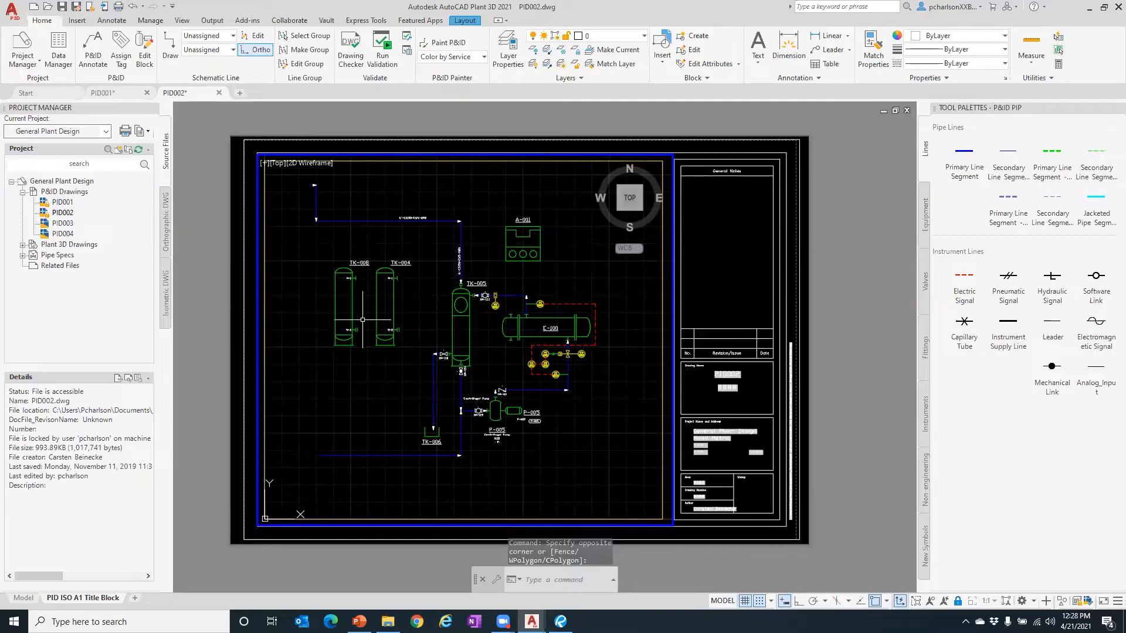
key("Escape")
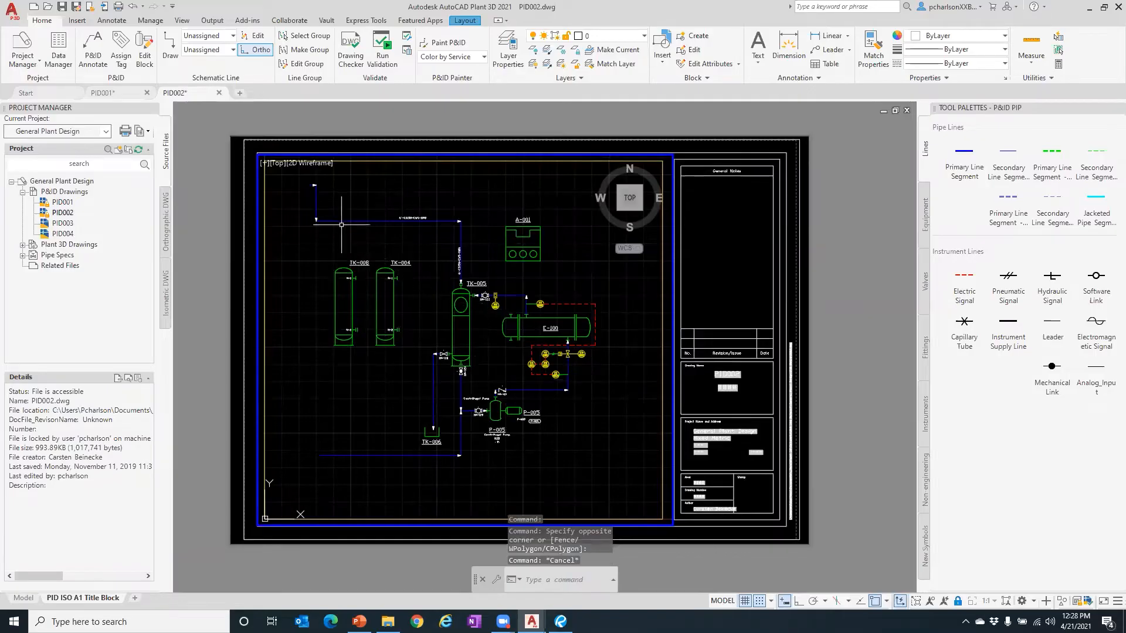
- Zoom to TK-004's nozzle N-1 and show its replacement nozzle choices
scroll(342, 224, "up", 4)
scroll(341, 223, "up", 2)
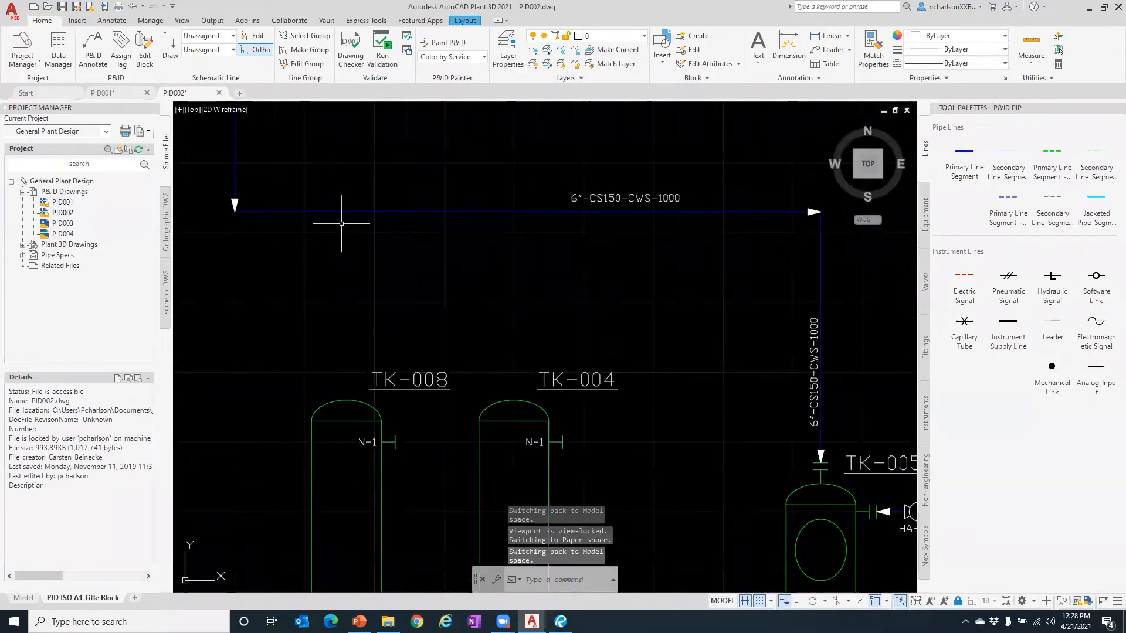
scroll(335, 216, "down", 2)
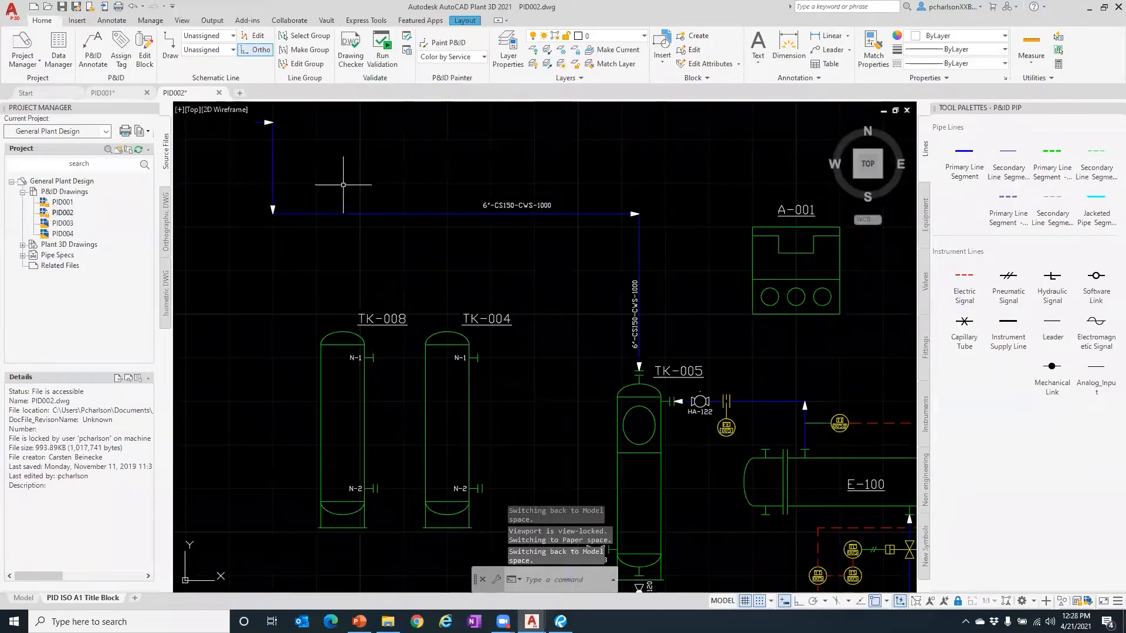
scroll(352, 244, "down", 2)
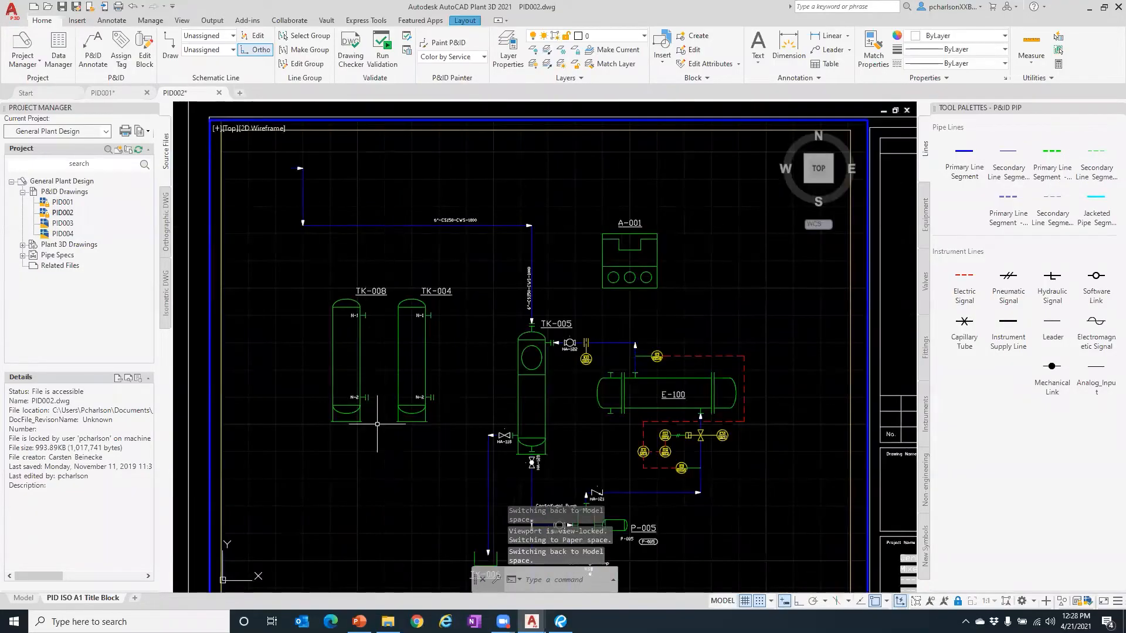
scroll(376, 423, "up", 2)
scroll(377, 423, "down", 2)
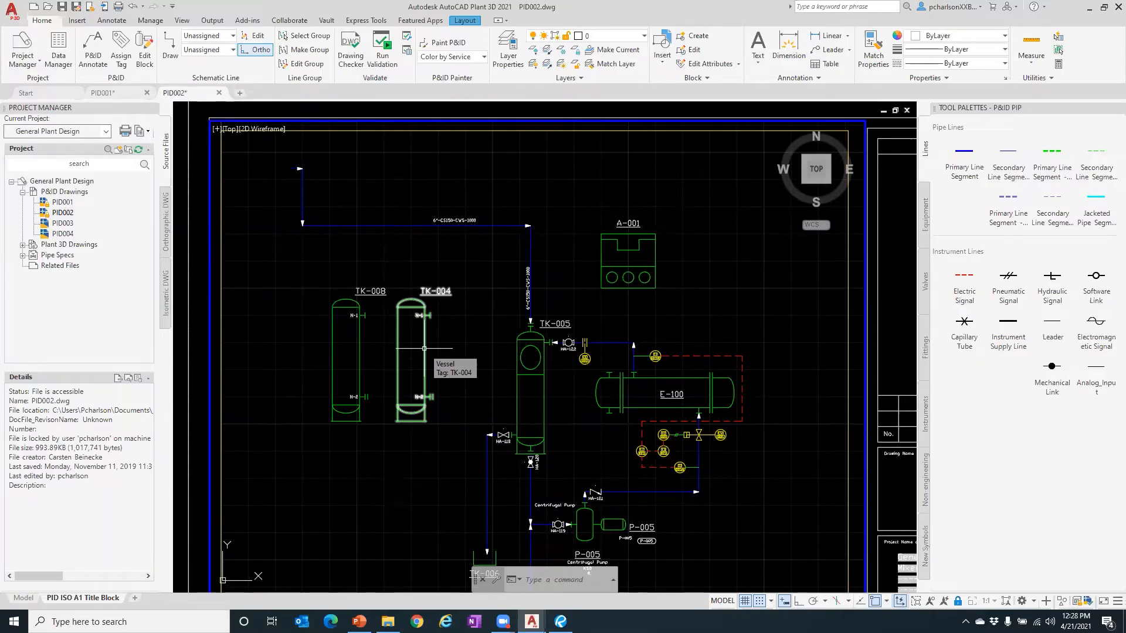
scroll(424, 319, "up", 5)
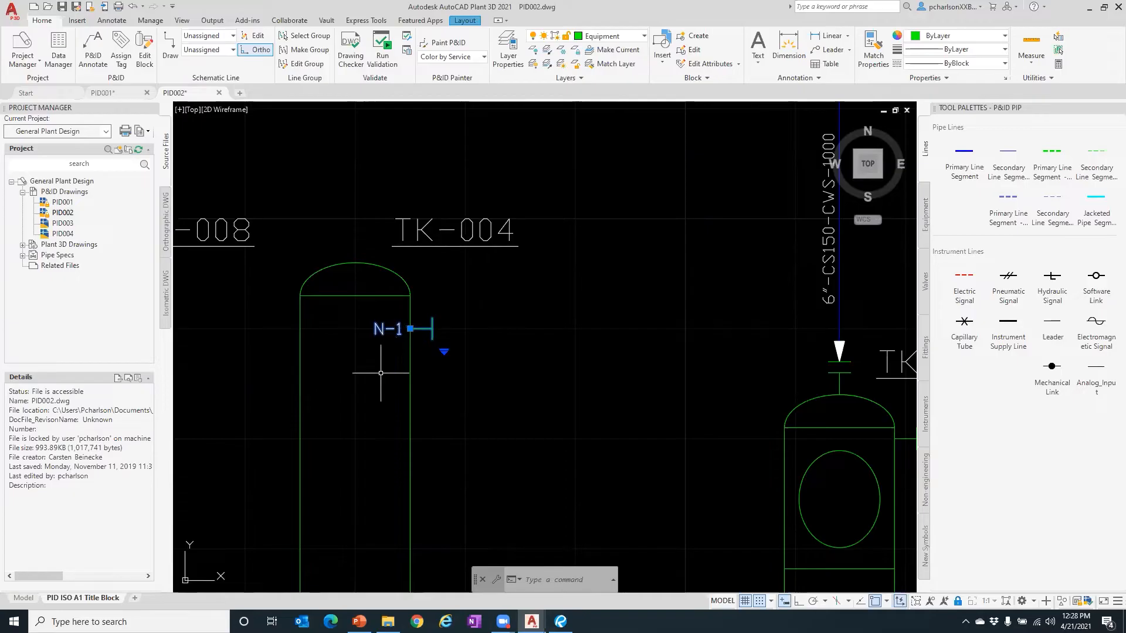
left_click(443, 352)
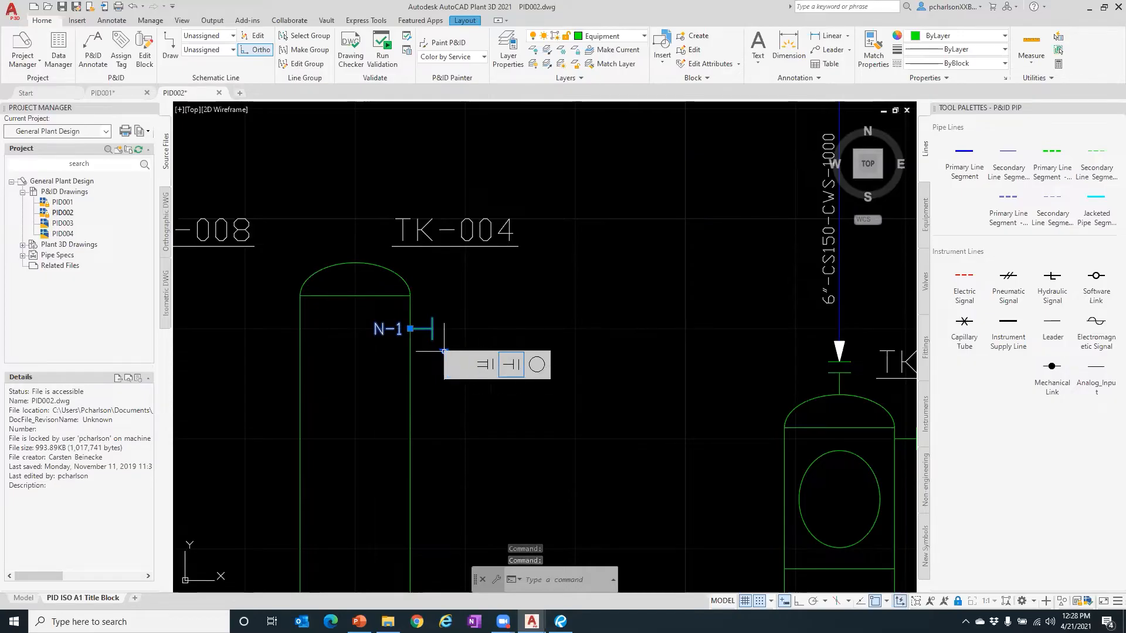
- Substitute TK-004's nozzle N-1 with the double-line symbol, then swap it back to single-line
left_click(485, 365)
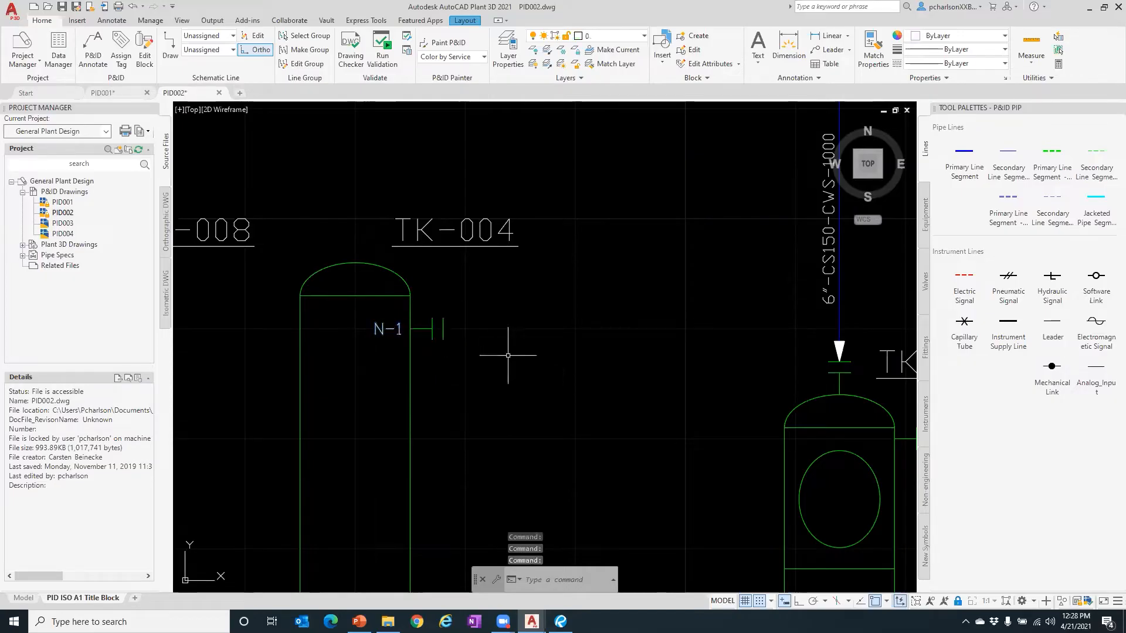
left_click(439, 328)
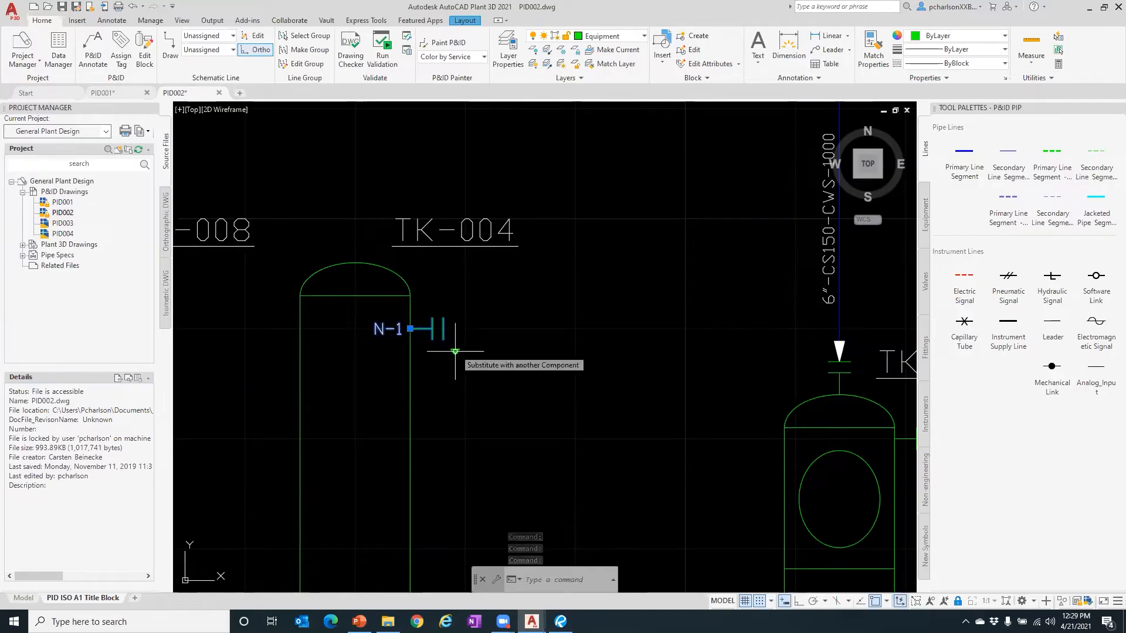
left_click(454, 351)
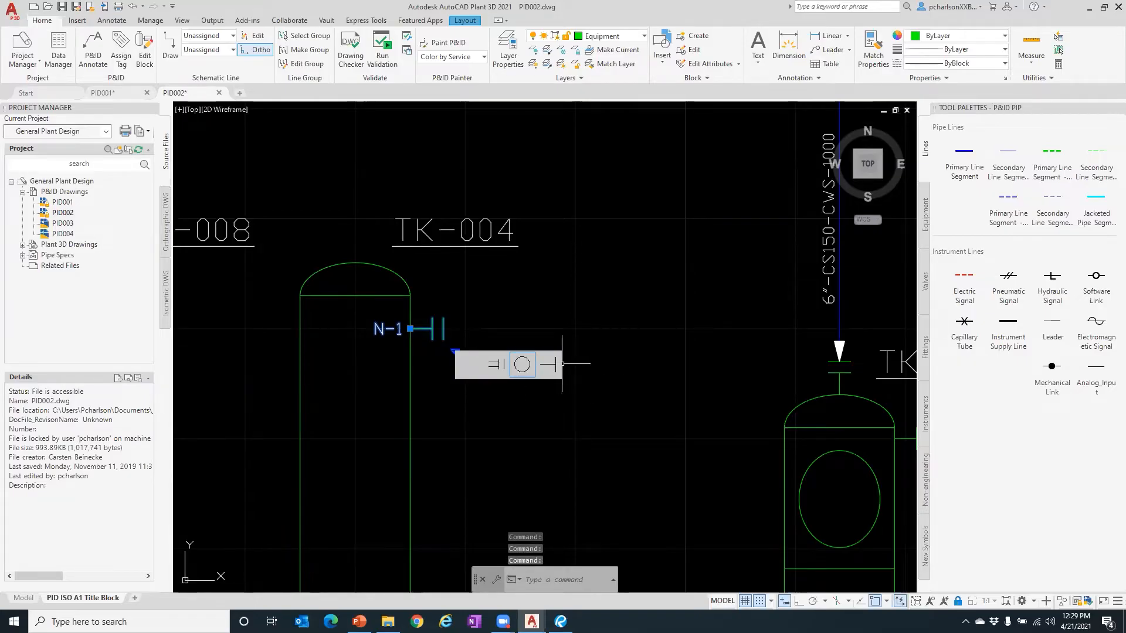
left_click(548, 364)
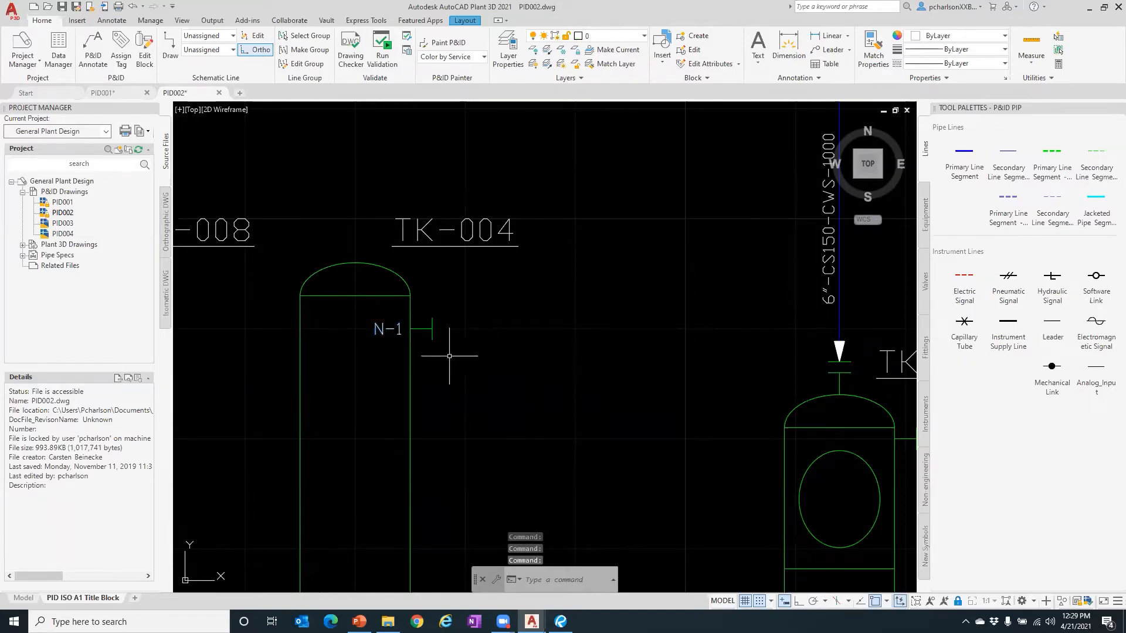
scroll(379, 306, "down", 5)
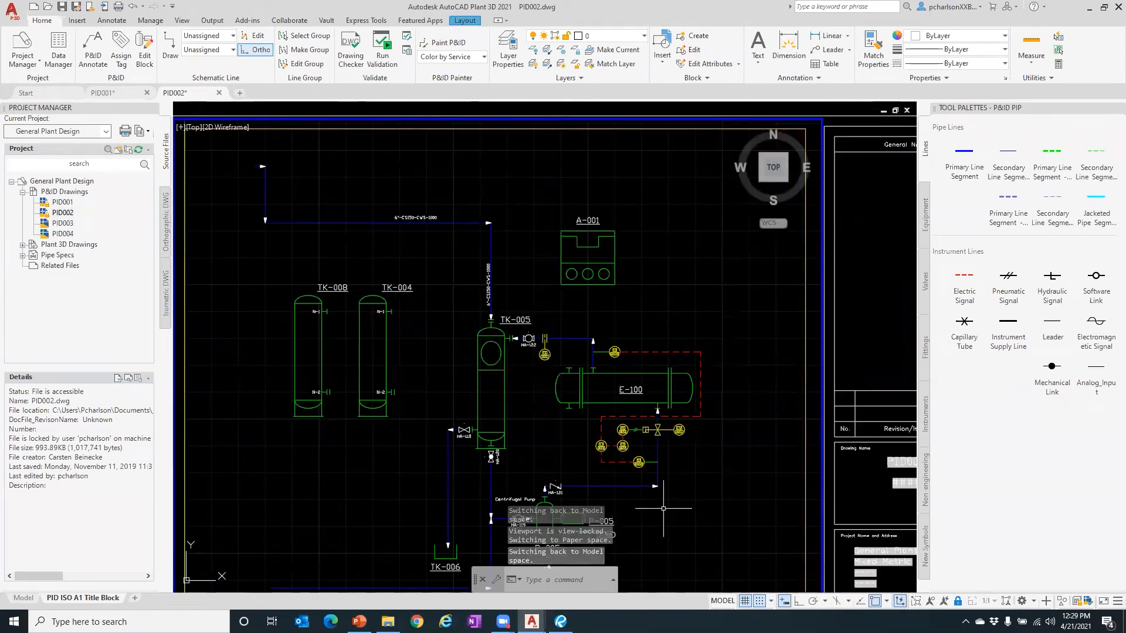
scroll(613, 493, "down", 3)
scroll(613, 493, "up", 6)
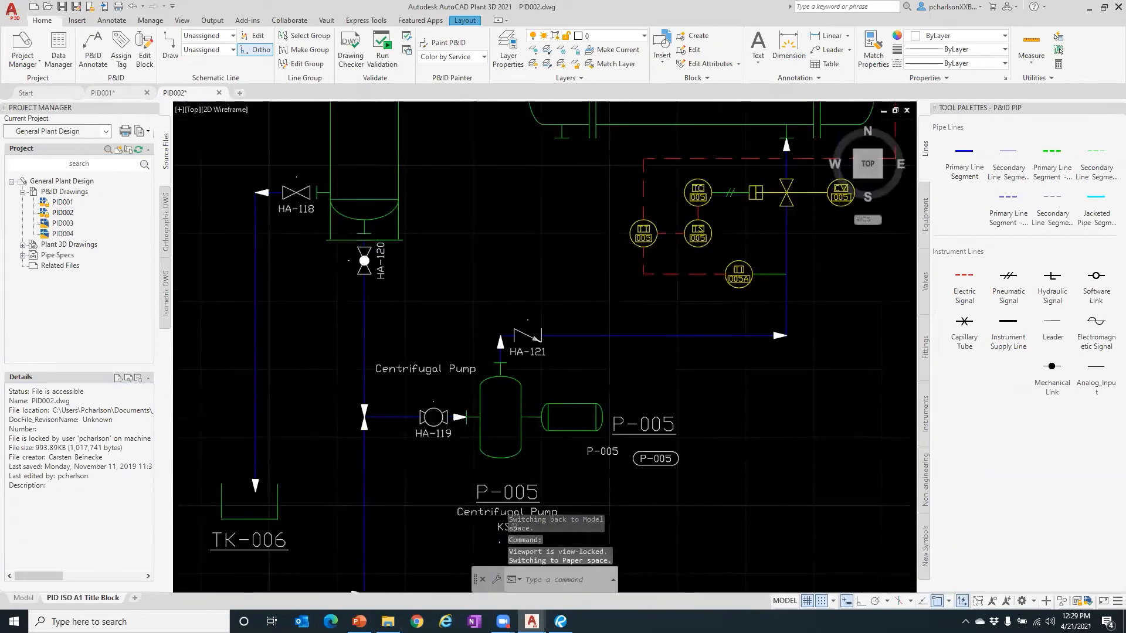
scroll(557, 384, "up", 2)
left_click(536, 325)
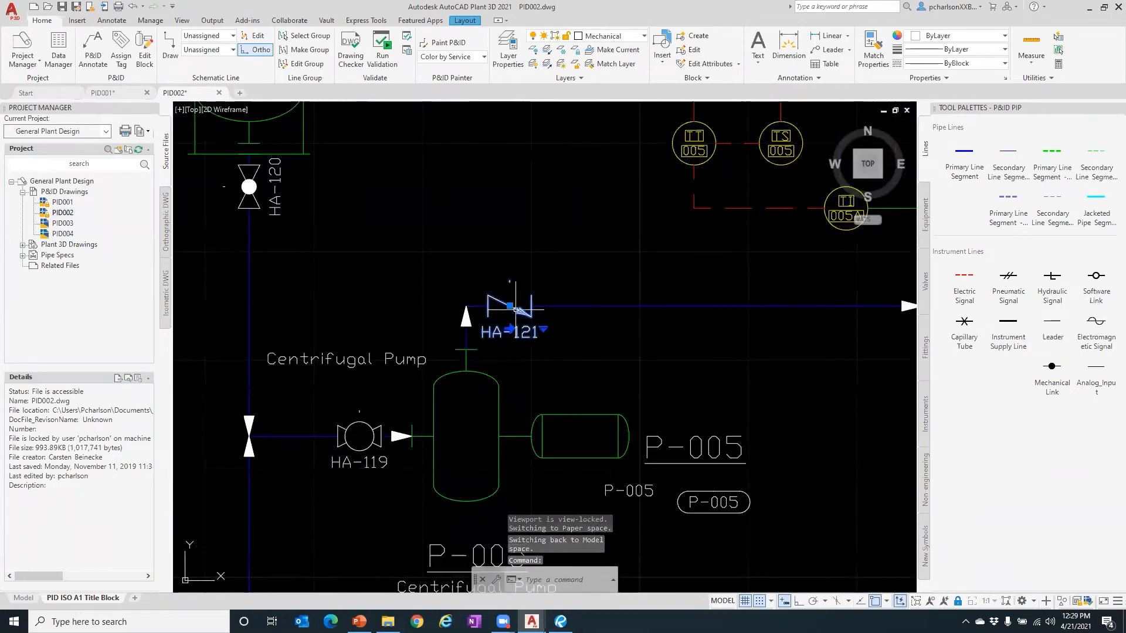
left_click(544, 329)
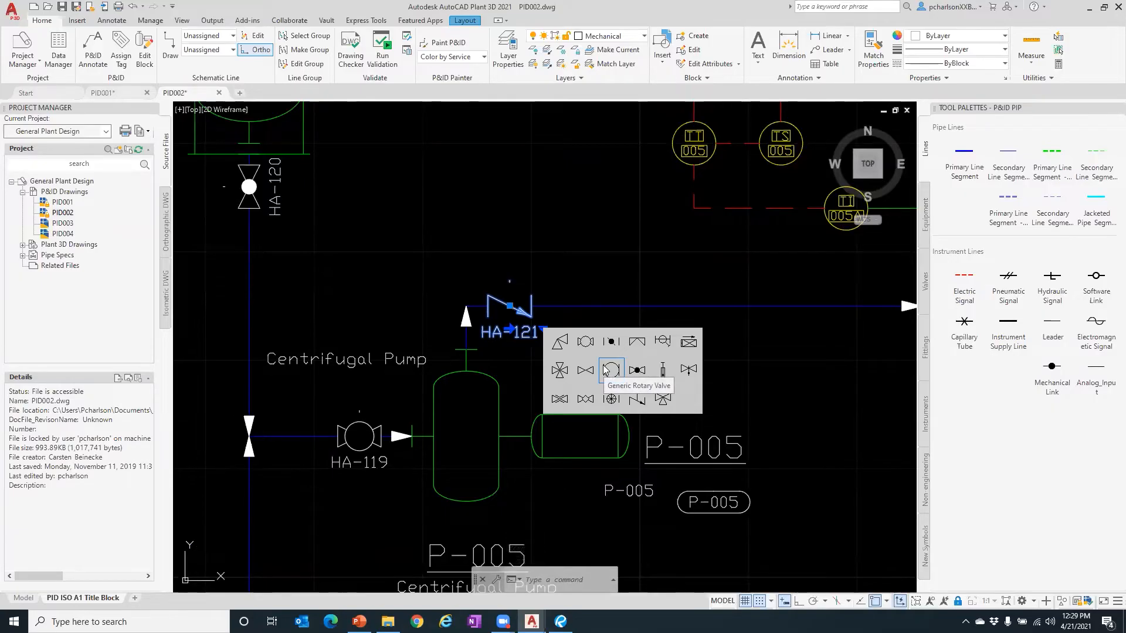
key("Escape")
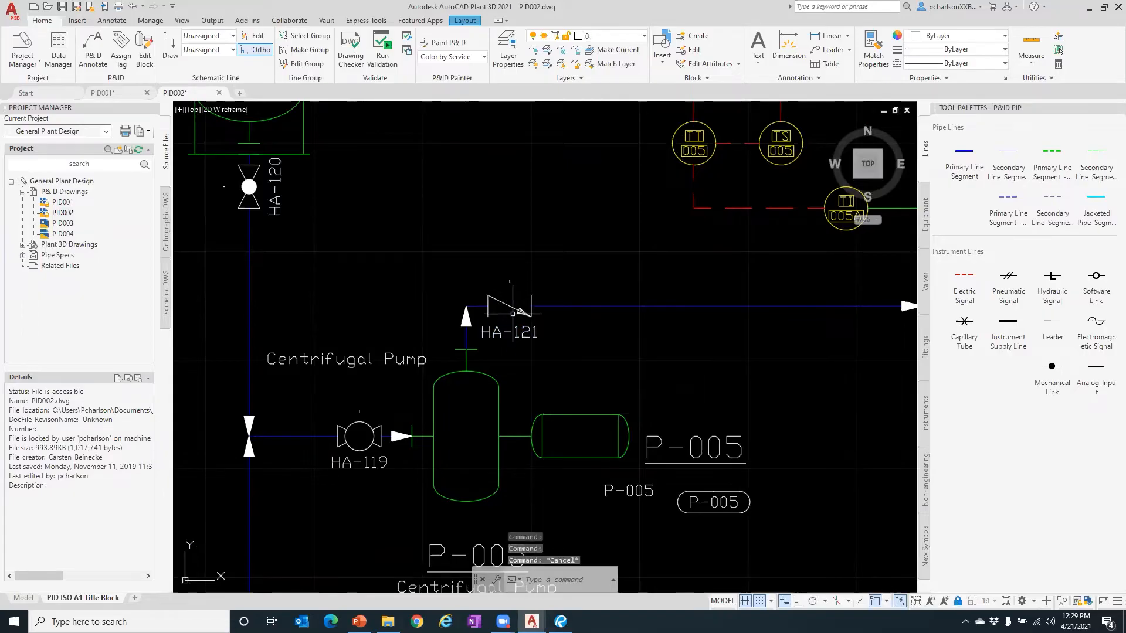
scroll(466, 328, "up", 2)
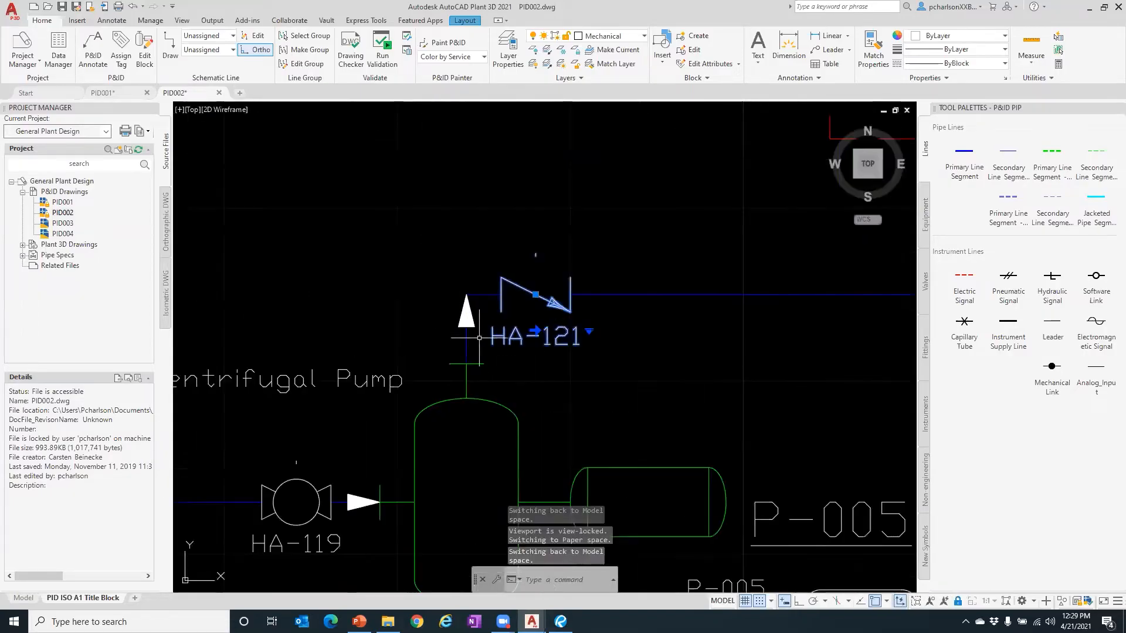
left_click(535, 331)
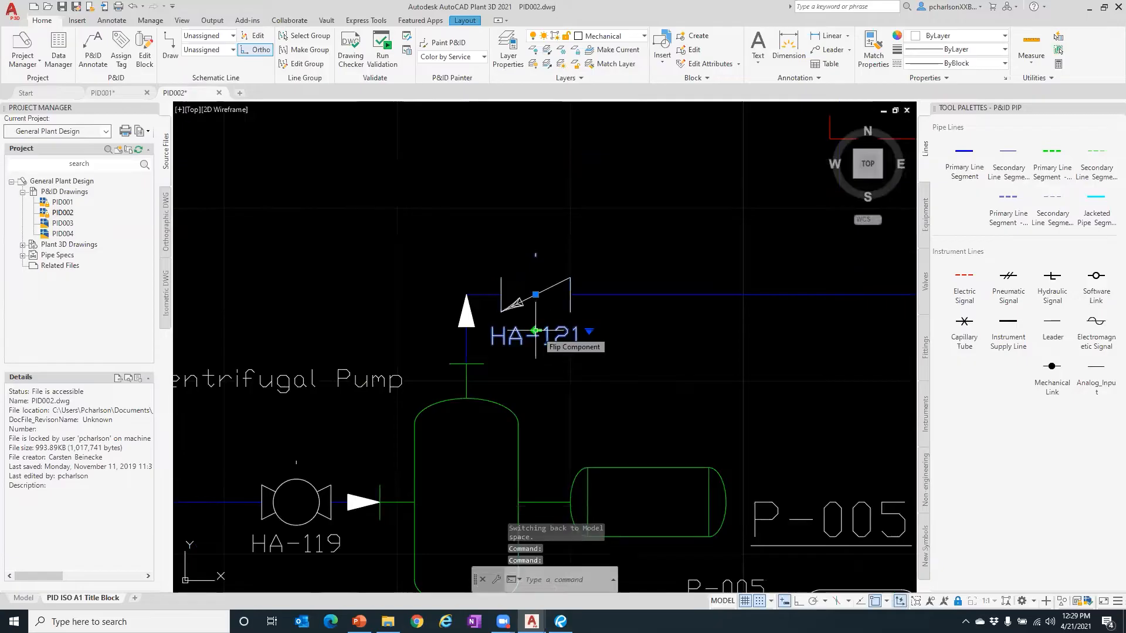
left_click(535, 331)
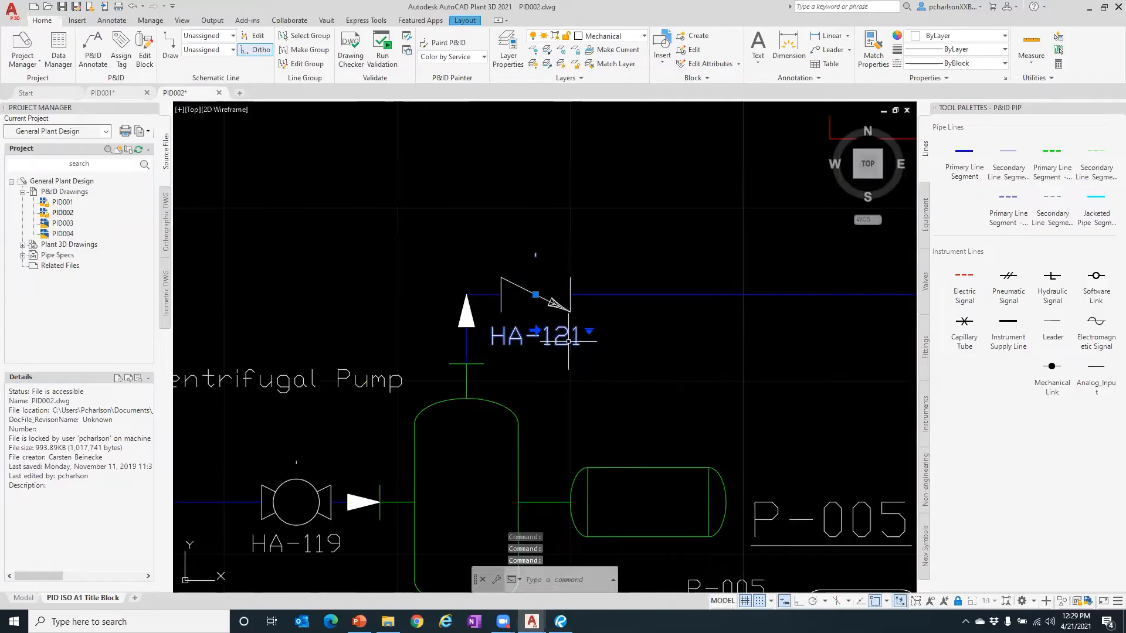
- Erase the HA-121 tag label from the valve
right_click(566, 315)
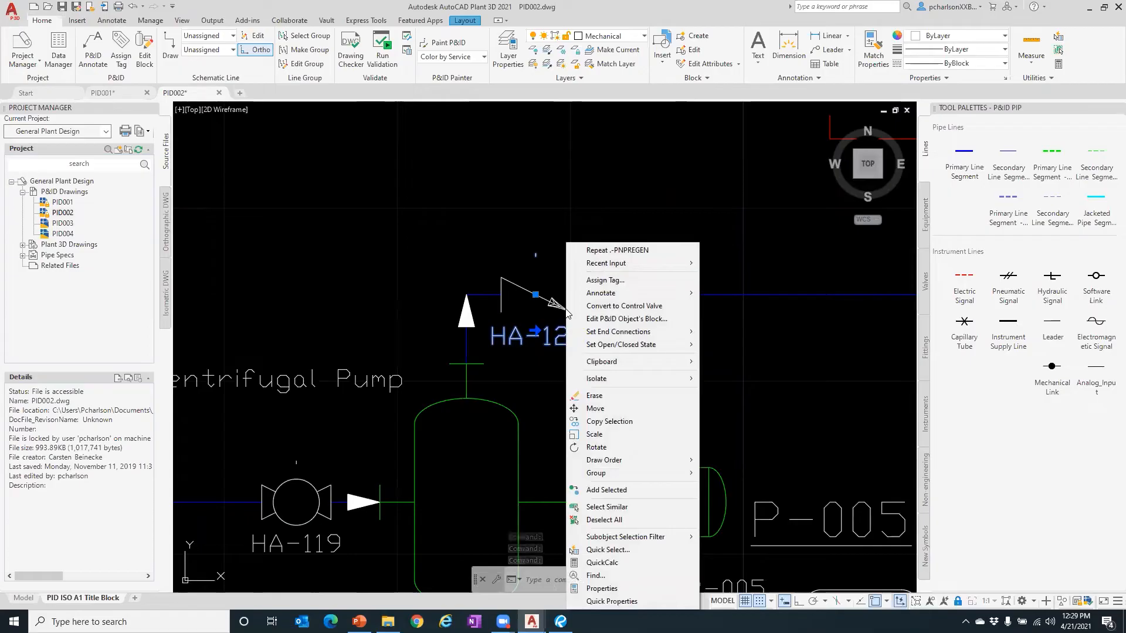
left_click(603, 280)
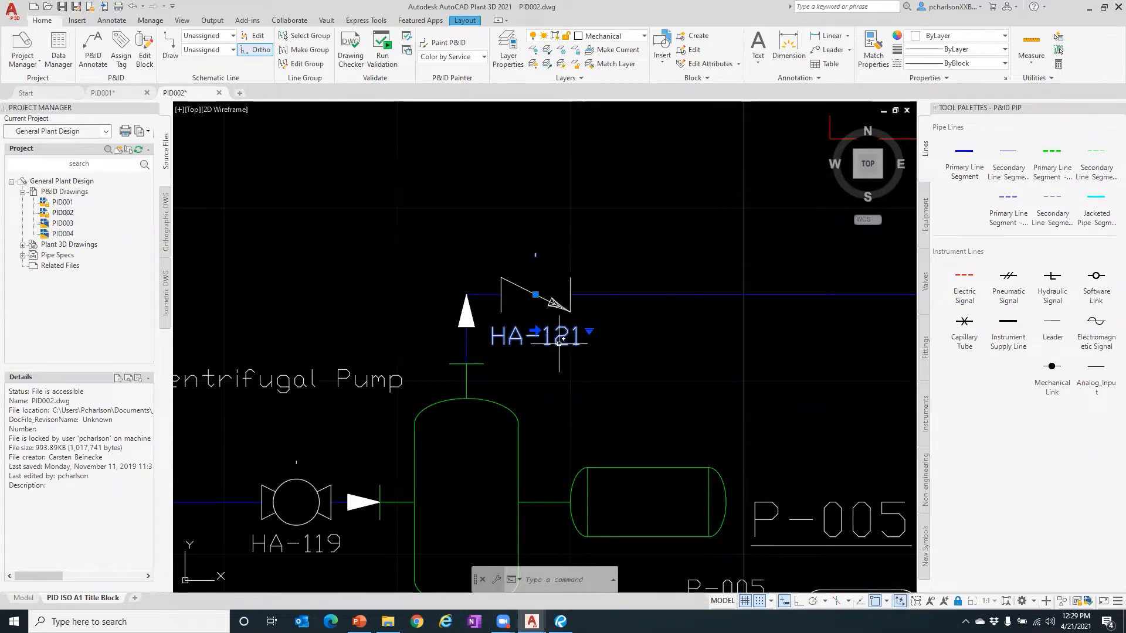
key("Delete")
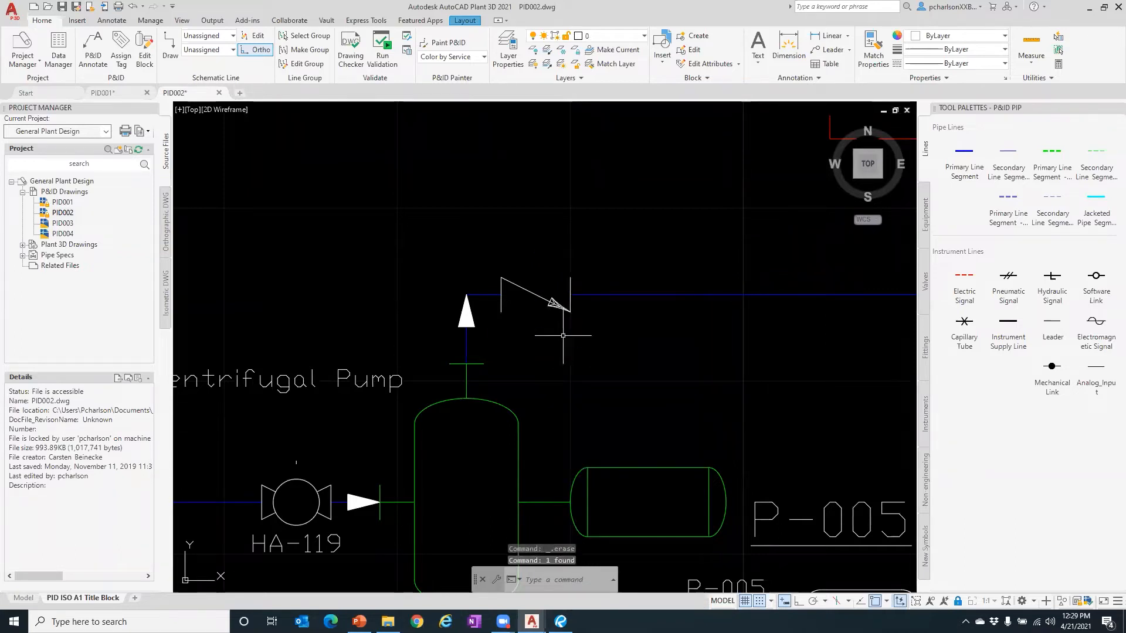
- Open Assign Tag for the HA-121 valve from its right-click menu
left_click(541, 297)
right_click(541, 297)
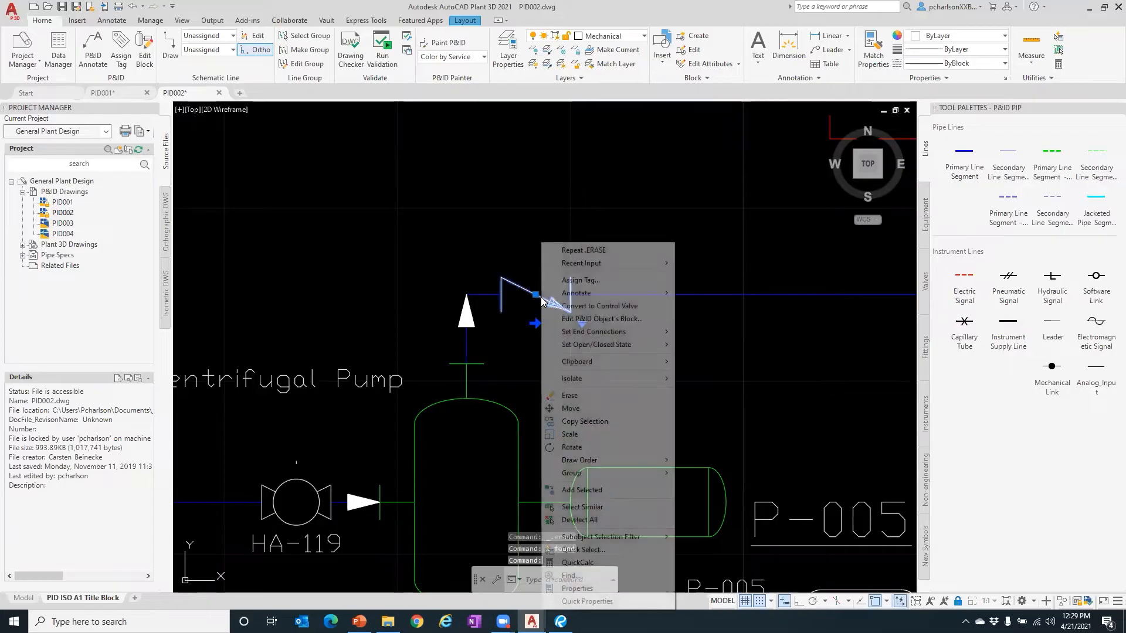
left_click(574, 280)
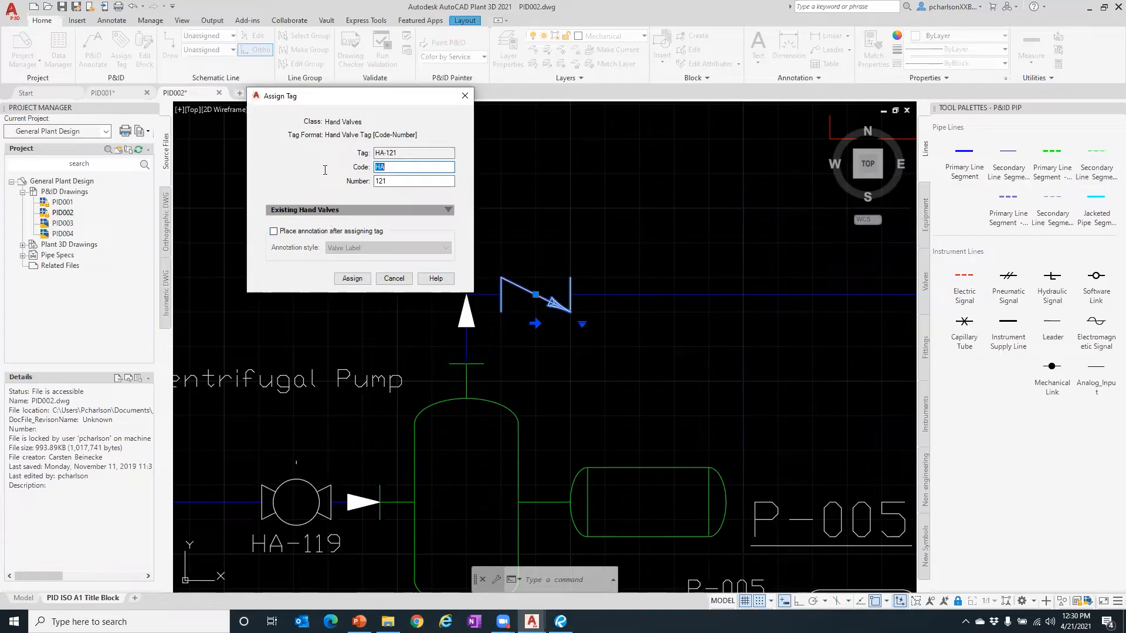
- Open the Existing Hand Valves list and inspect gate valve entries HA-101, HA-102 and HA-103
left_click(338, 215)
left_click(449, 210)
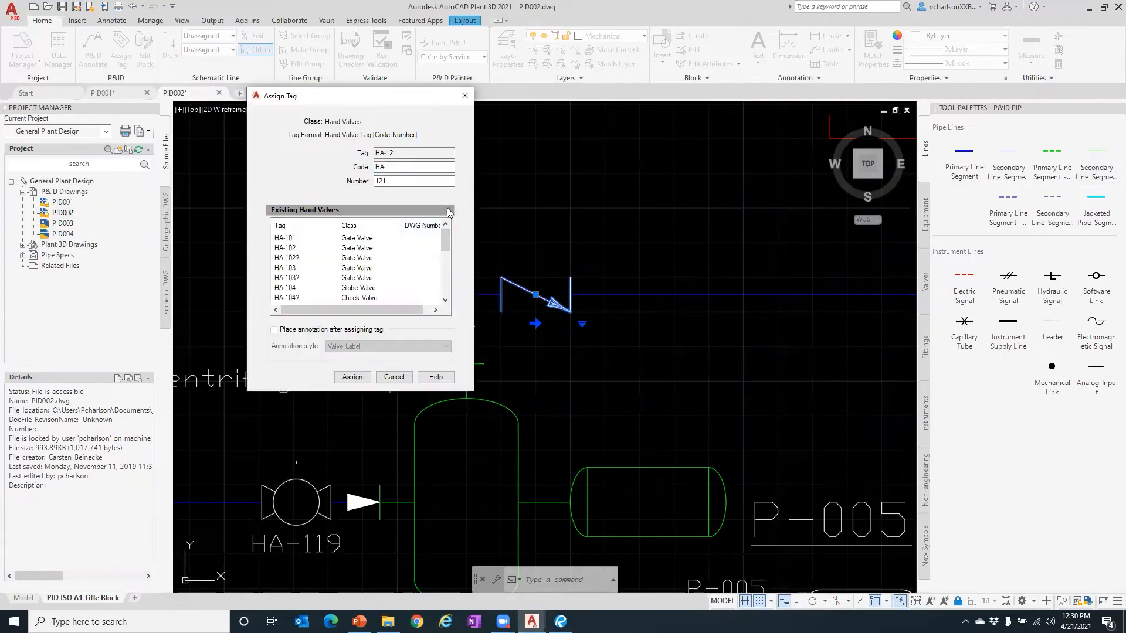
left_click(316, 248)
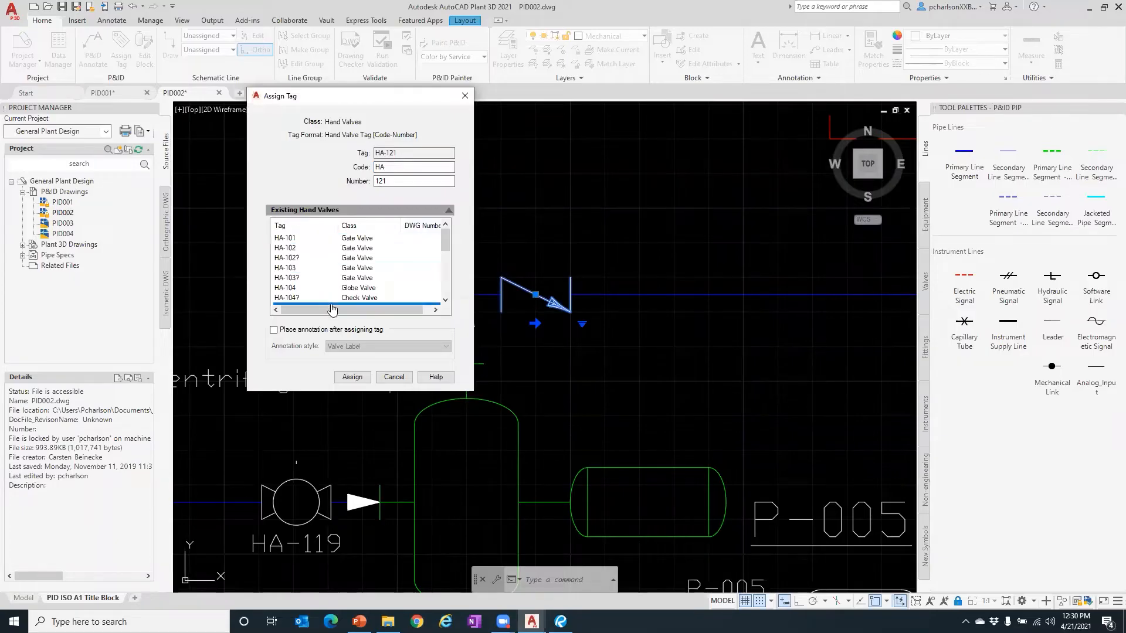
scroll(382, 289, "up", 1)
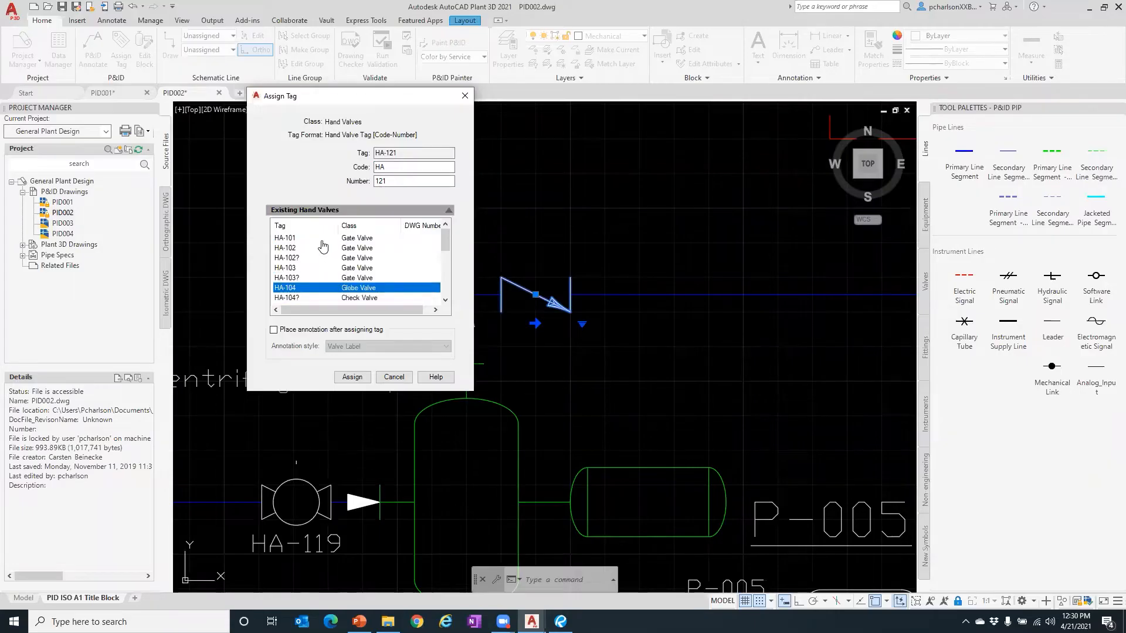
left_click(302, 261)
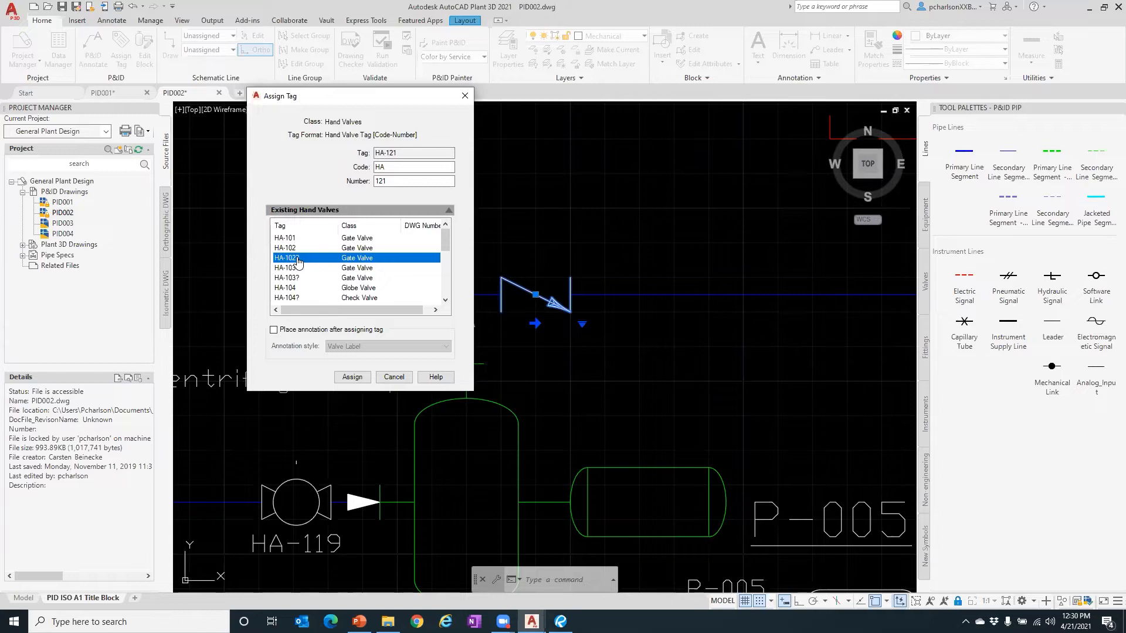
left_click(370, 238)
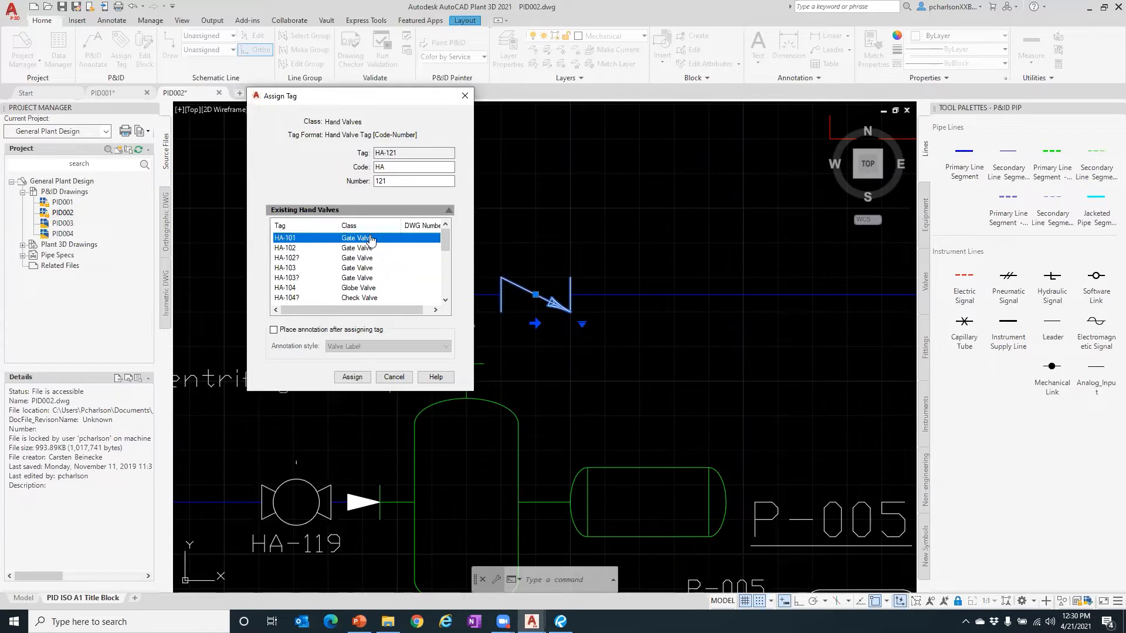
left_click(371, 278)
- Scroll the remaining hand valve tags, check the Number field, then cancel without tagging
scroll(308, 279, "down", 1)
scroll(310, 282, "down", 1)
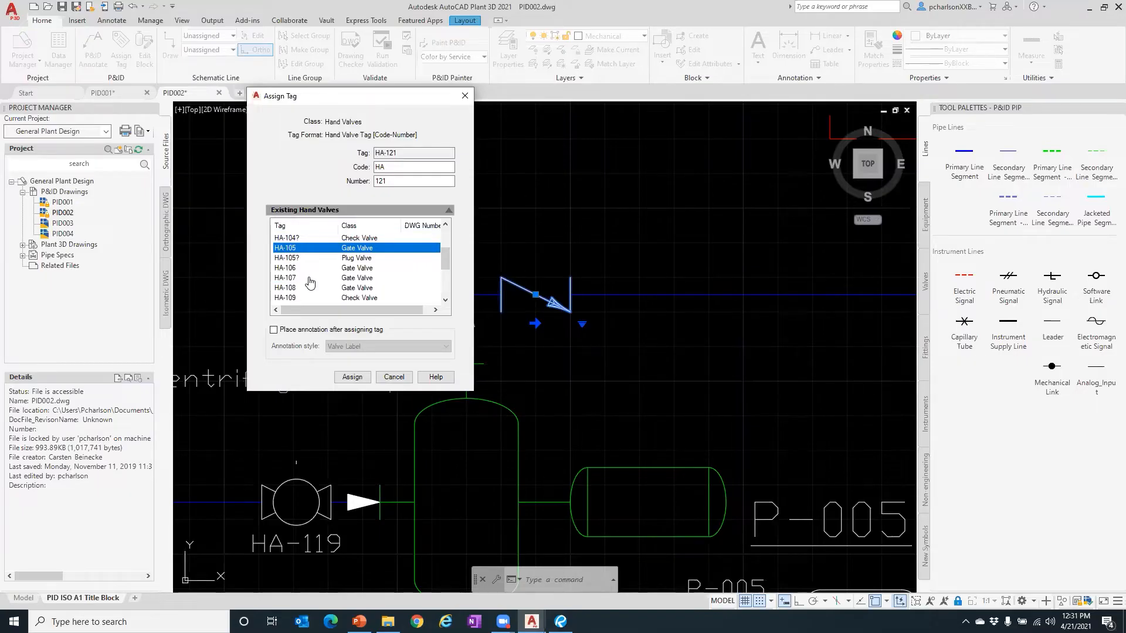
scroll(309, 282, "up", 2)
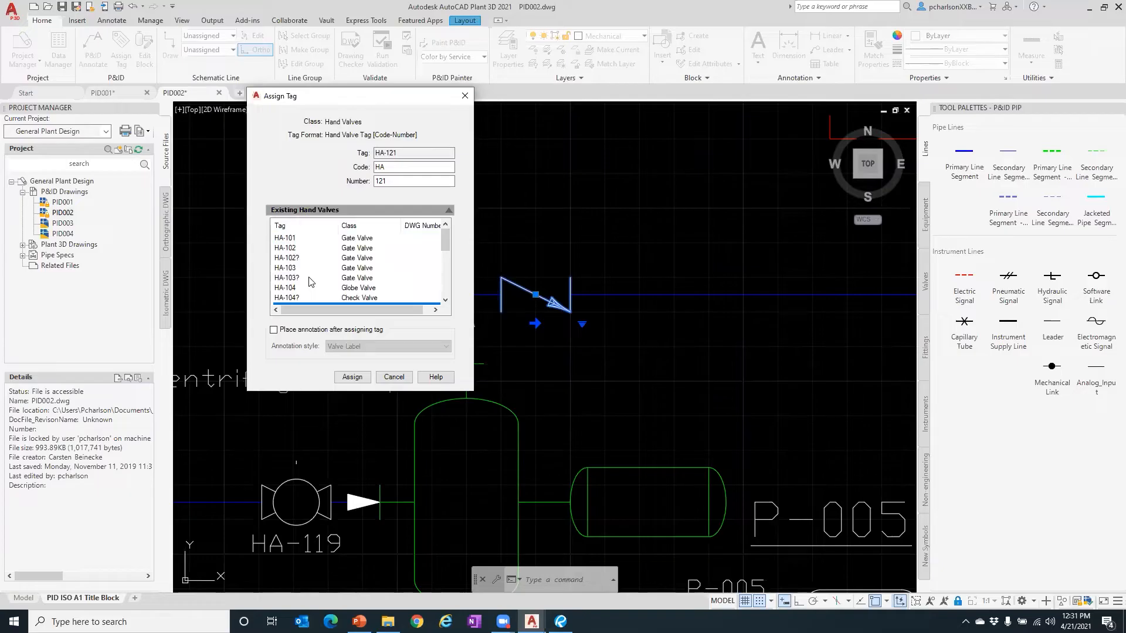
scroll(310, 282, "down", 3)
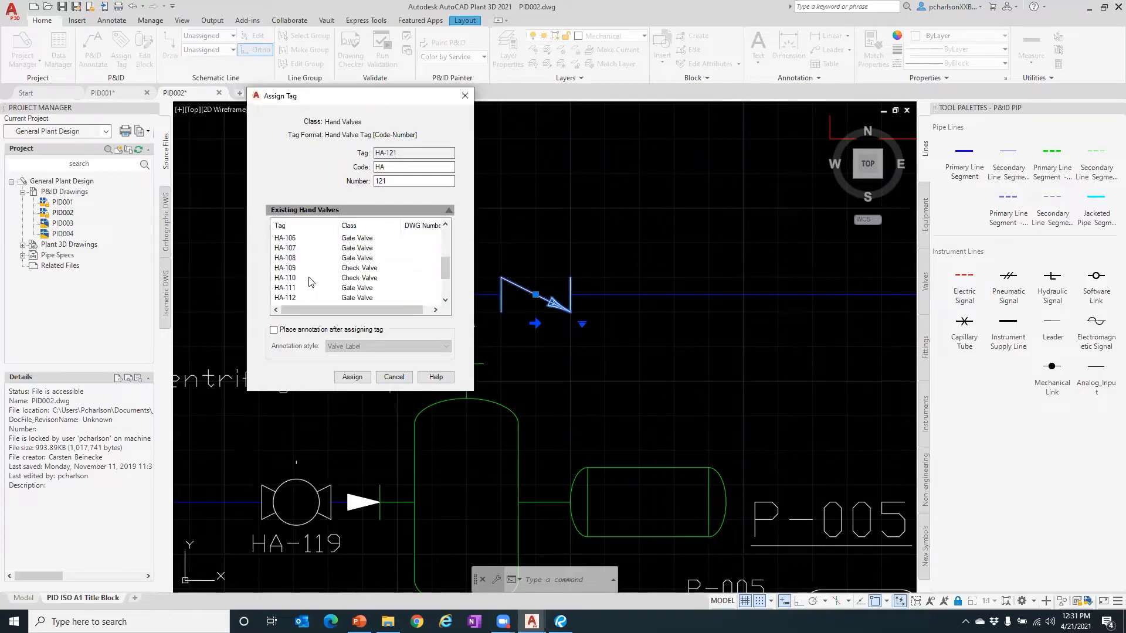
scroll(310, 281, "down", 2)
scroll(329, 261, "up", 3)
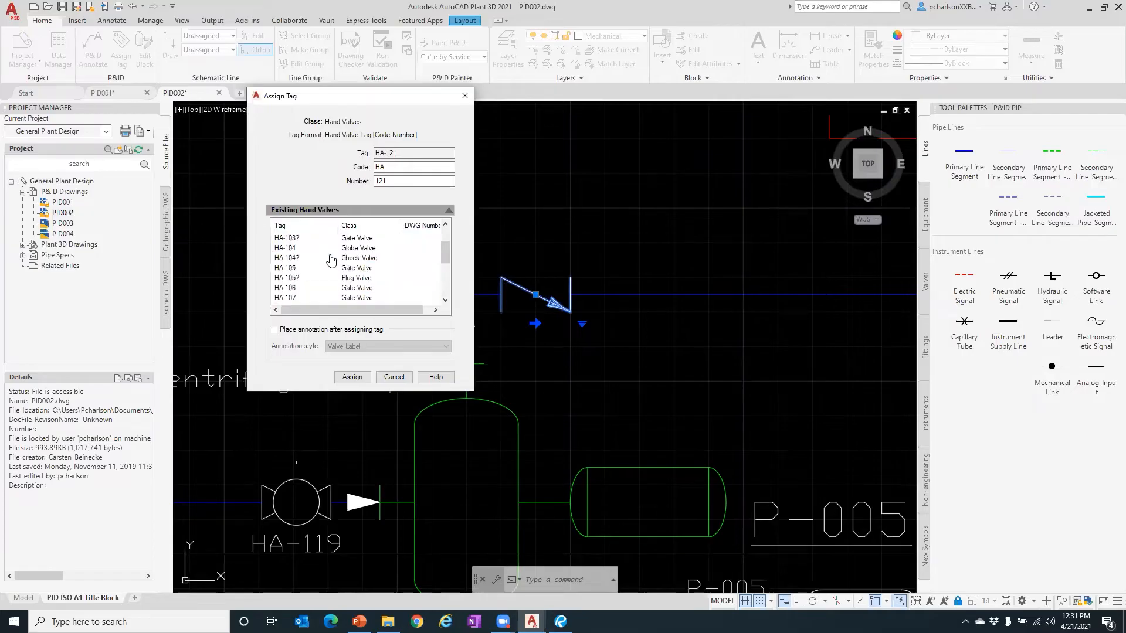
scroll(331, 259, "down", 3)
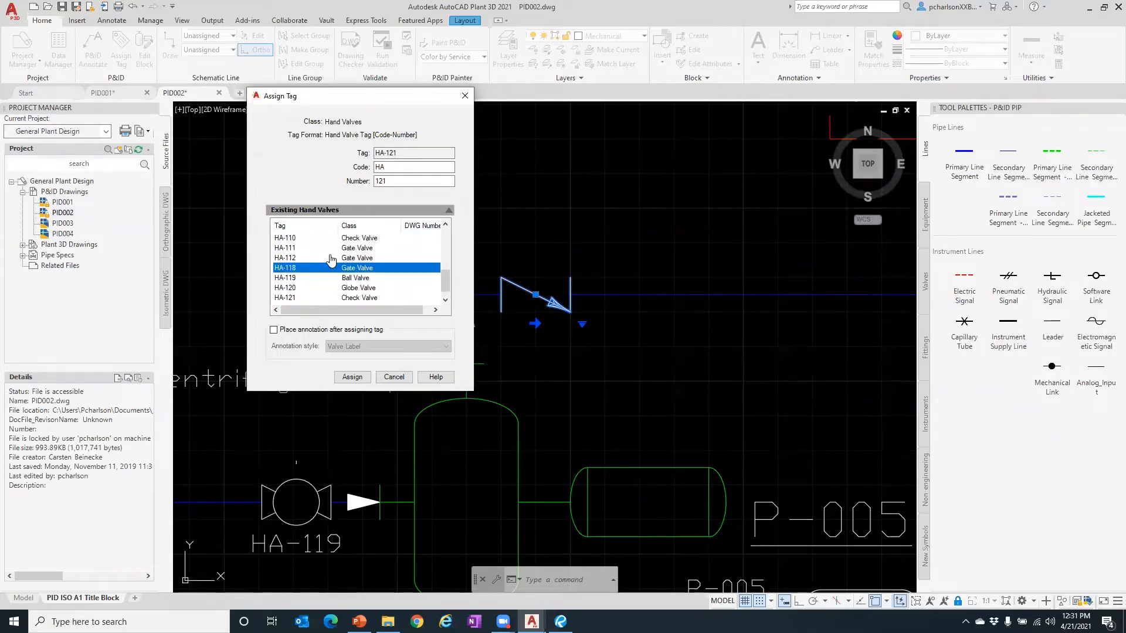
left_click(400, 180)
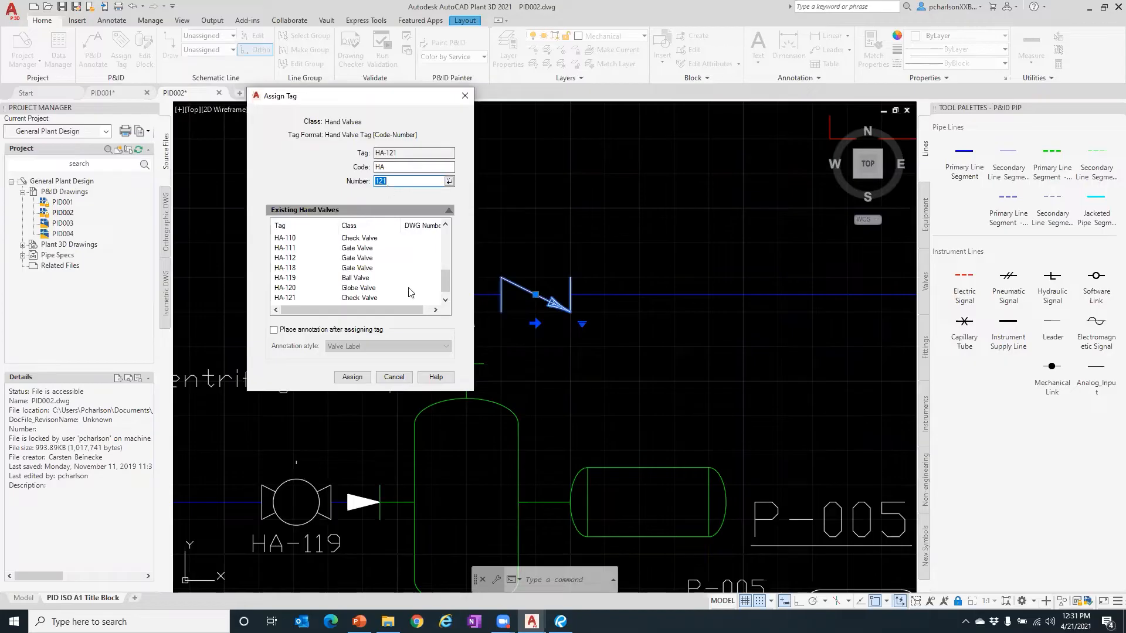
left_click(405, 380)
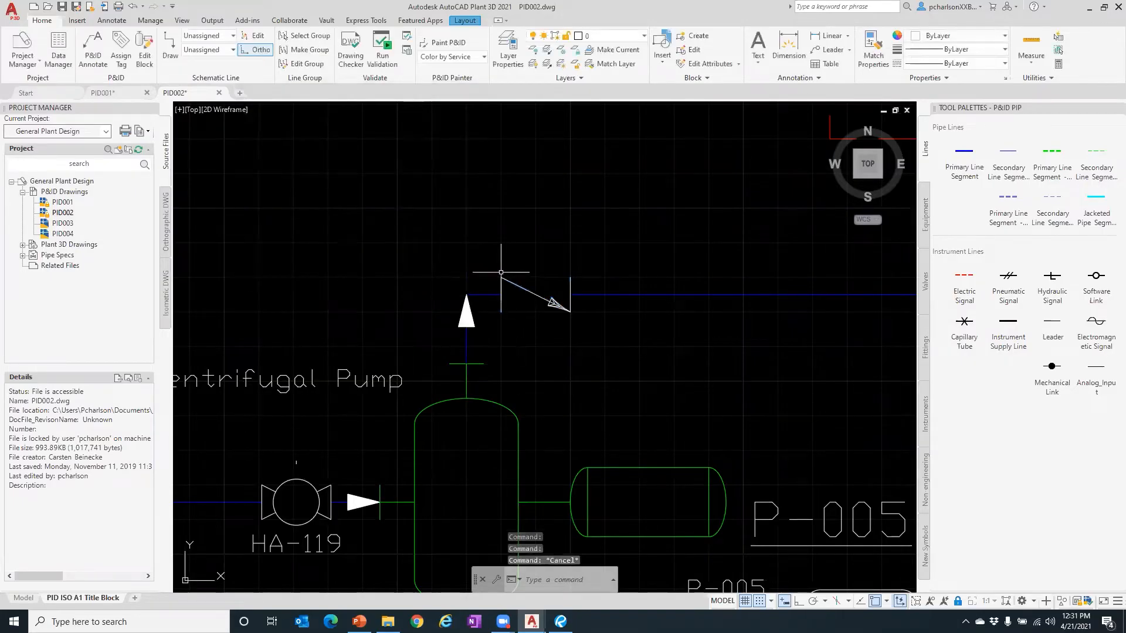
- Close drawings PID002 and PID001, answering No to saving each
scroll(501, 271, "down", 6)
scroll(542, 349, "down", 3)
scroll(431, 335, "up", 3)
scroll(501, 490, "down", 2)
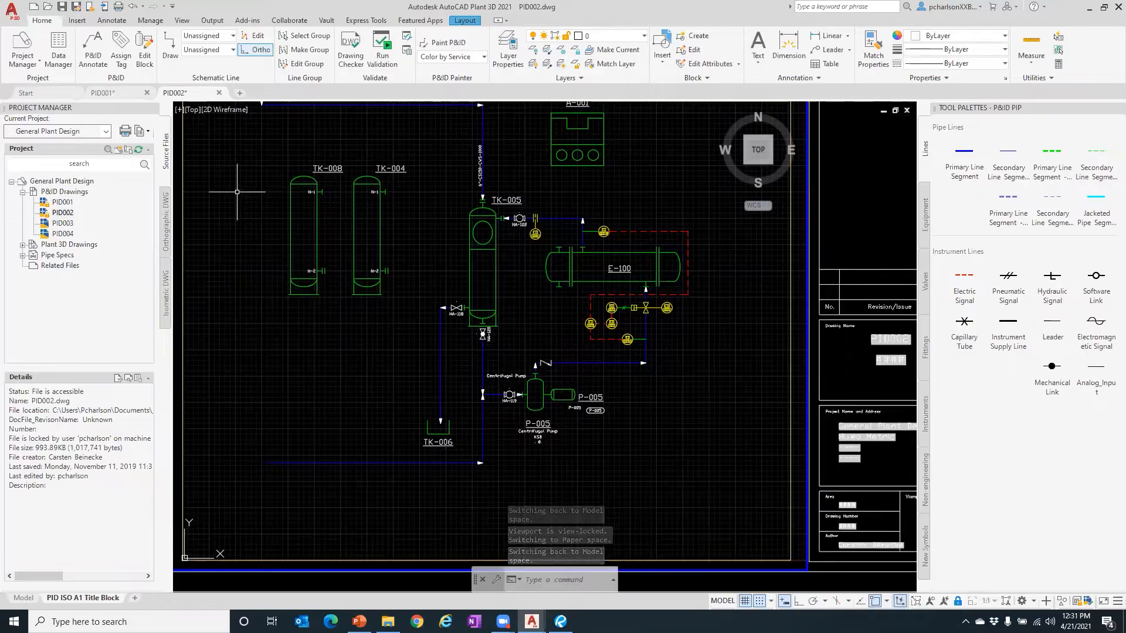
left_click(219, 93)
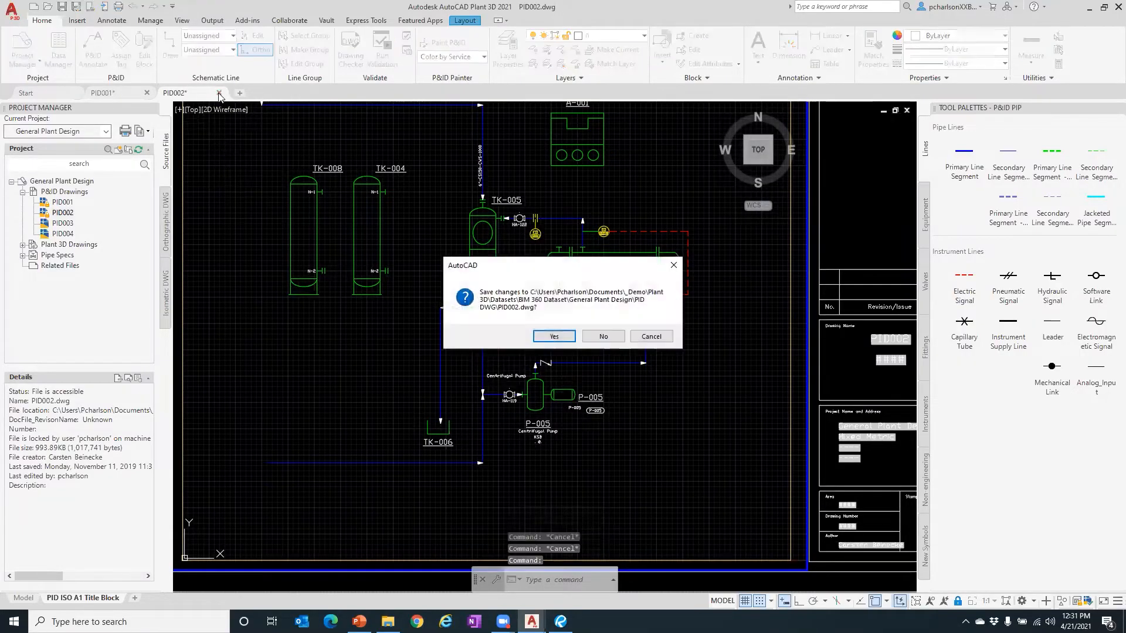
left_click(603, 336)
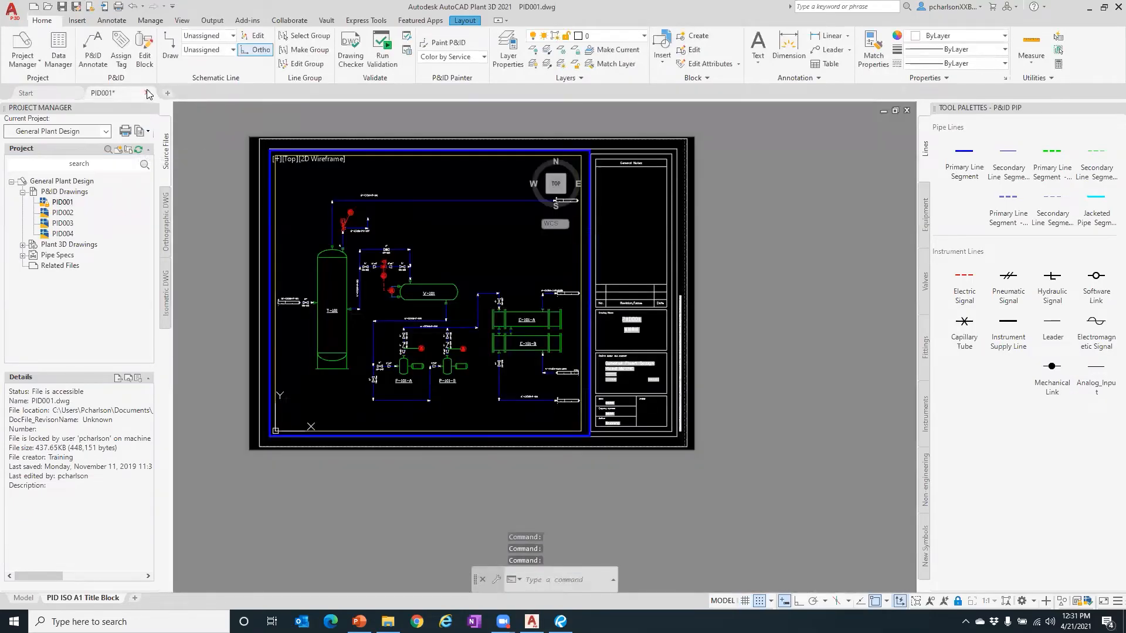
left_click(147, 92)
left_click(604, 336)
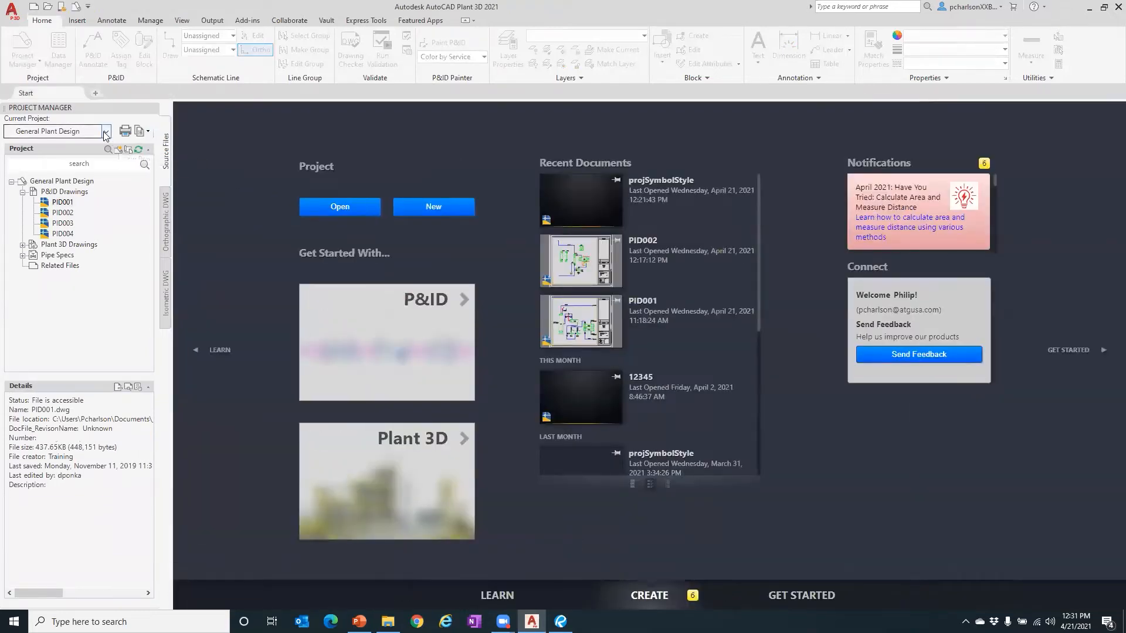
- Close General Plant Design via its right-click menu, then choose New Project from the project list
left_click(107, 131)
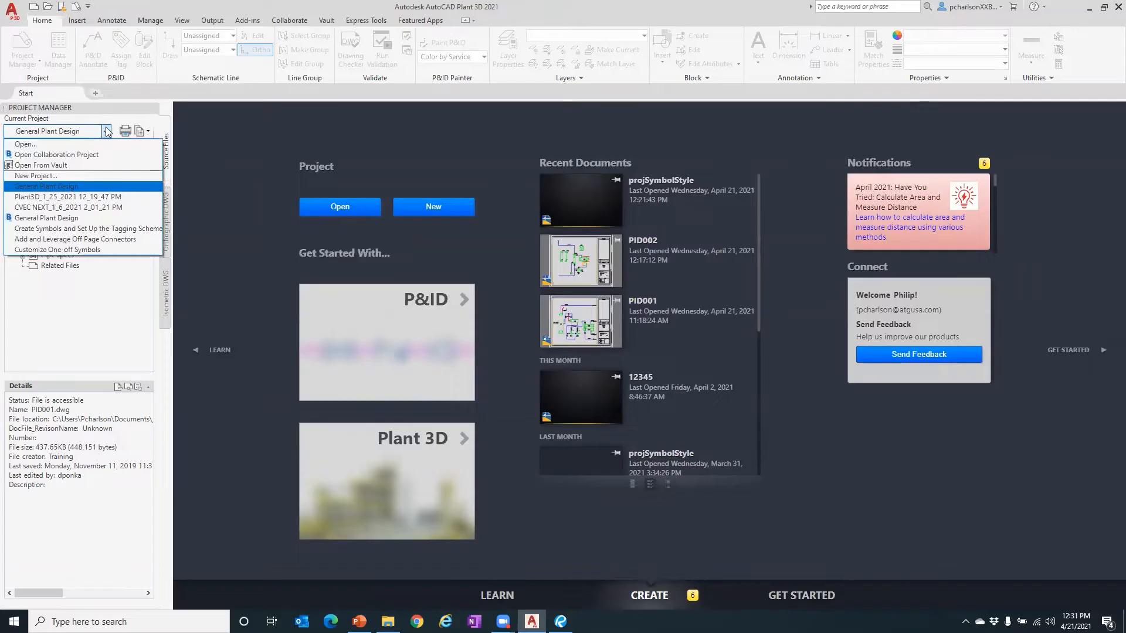
left_click(107, 131)
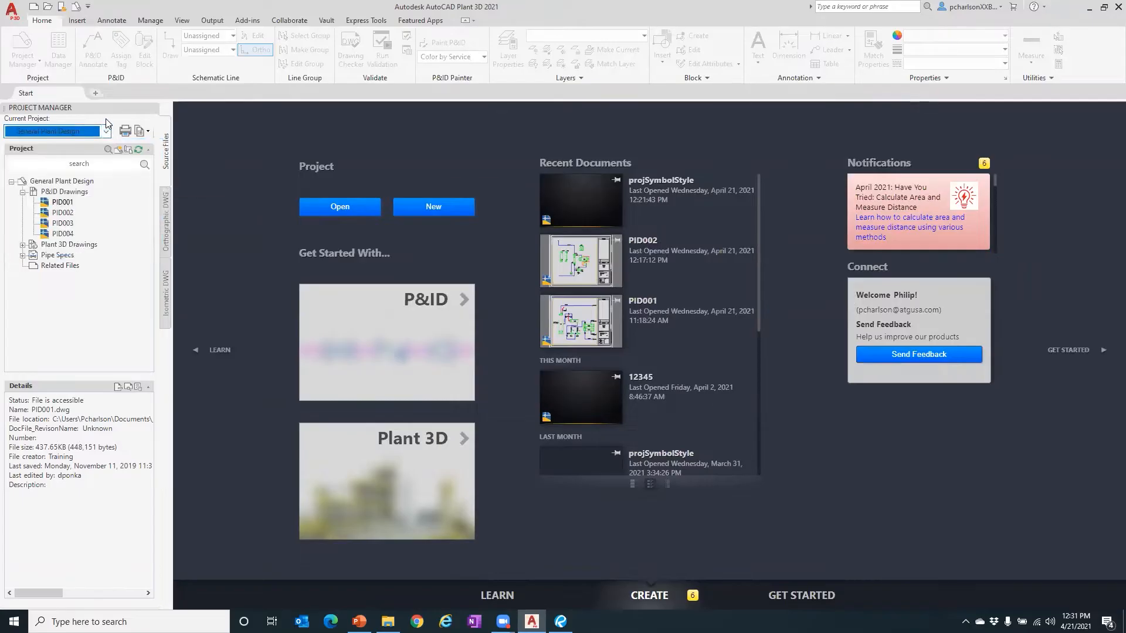
left_click(64, 183)
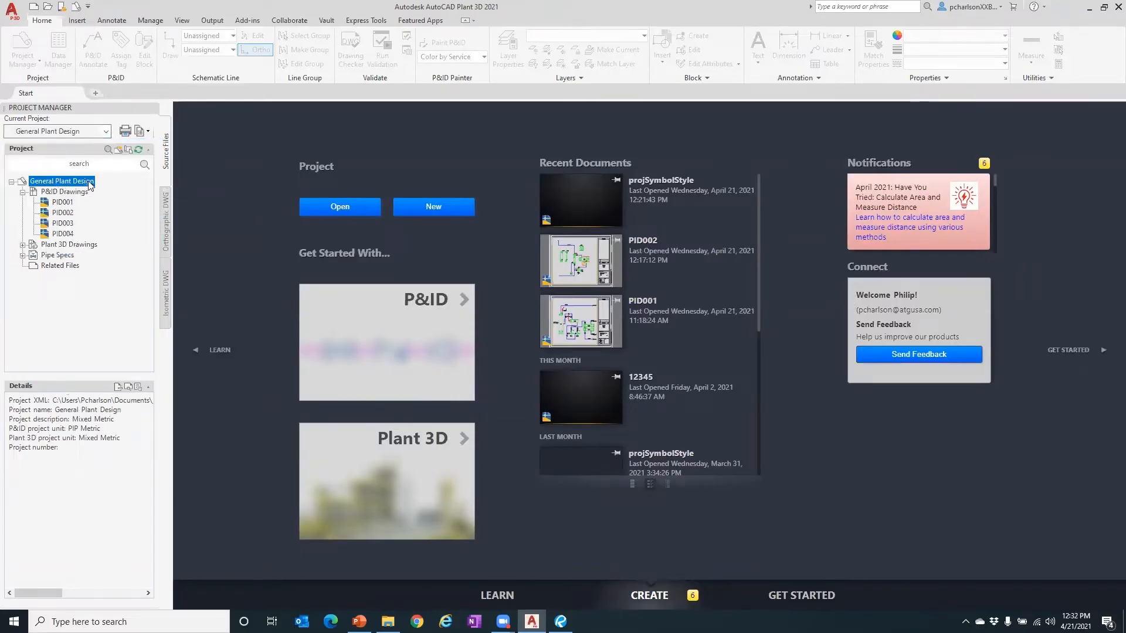
right_click(64, 184)
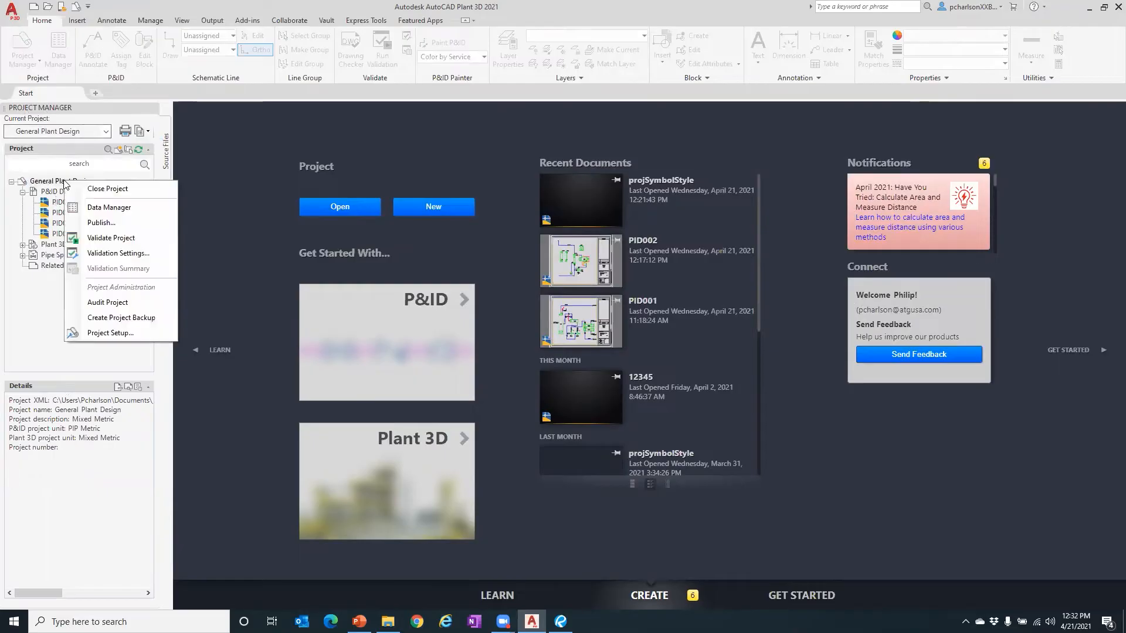
left_click(116, 190)
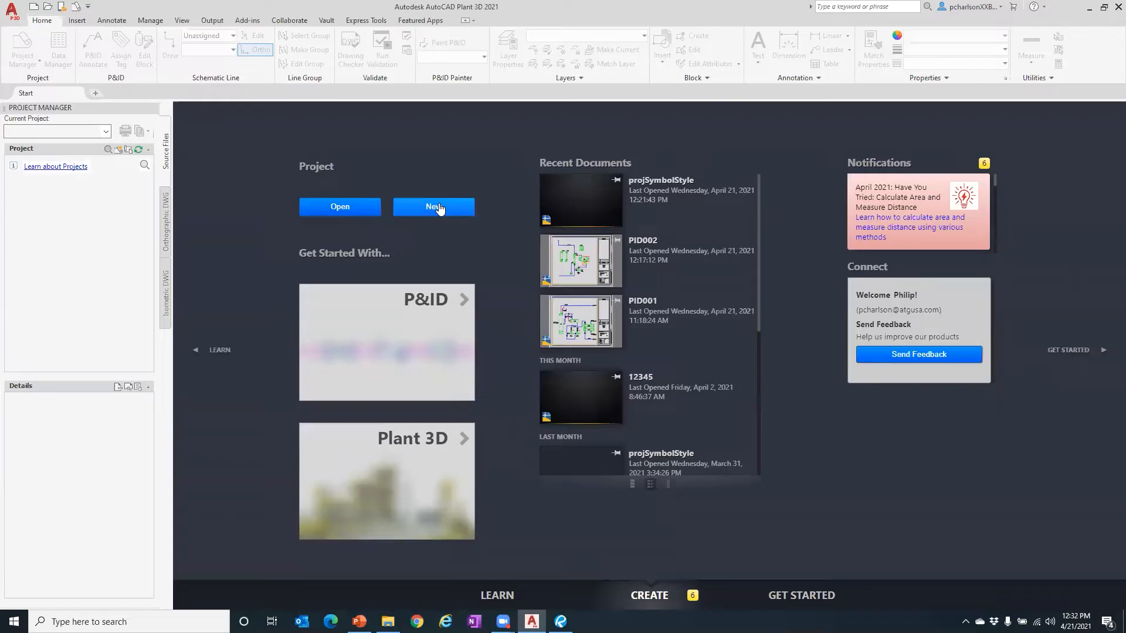
left_click(106, 131)
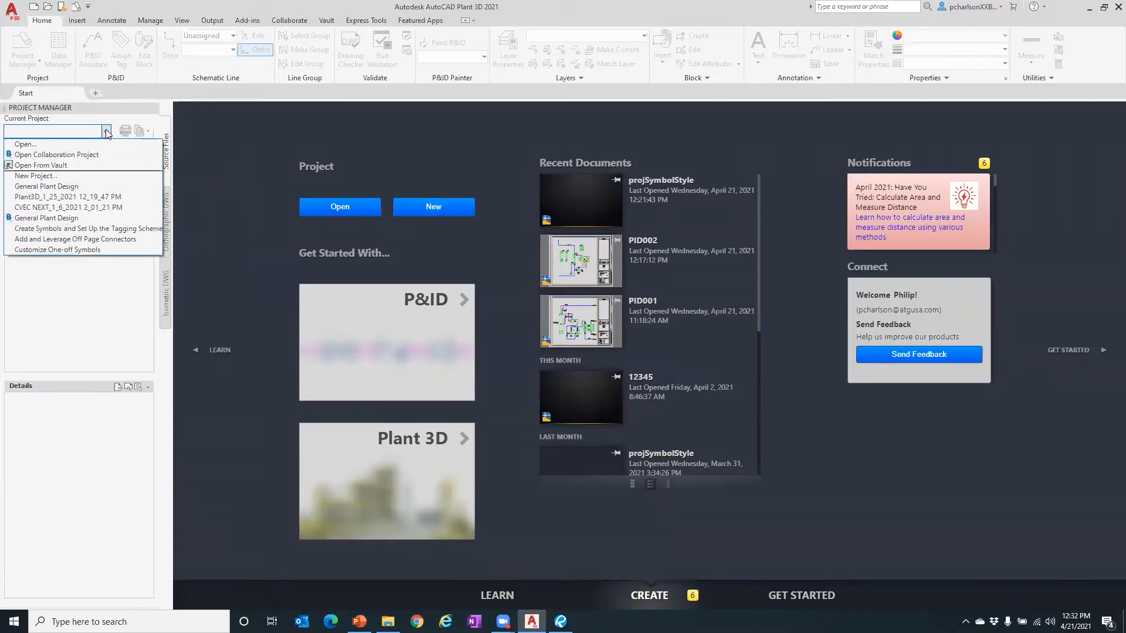
left_click(51, 177)
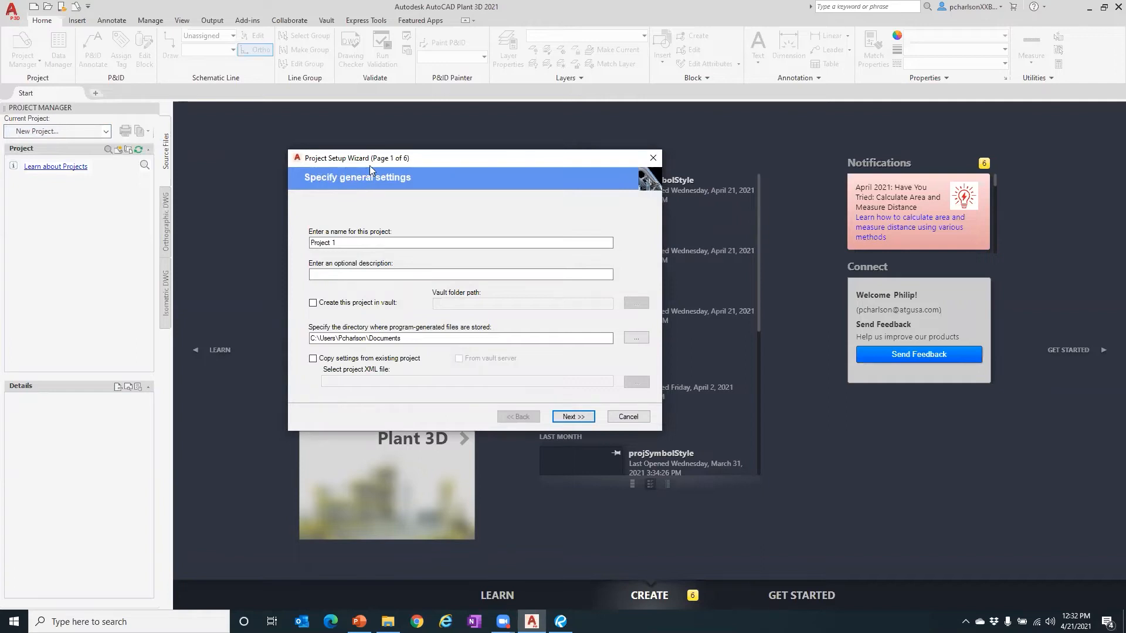
- Replace the default project name with 'Webinar'
left_click(332, 243)
key("BackSpace")
type("1")
left_click_drag(353, 244, 202, 225)
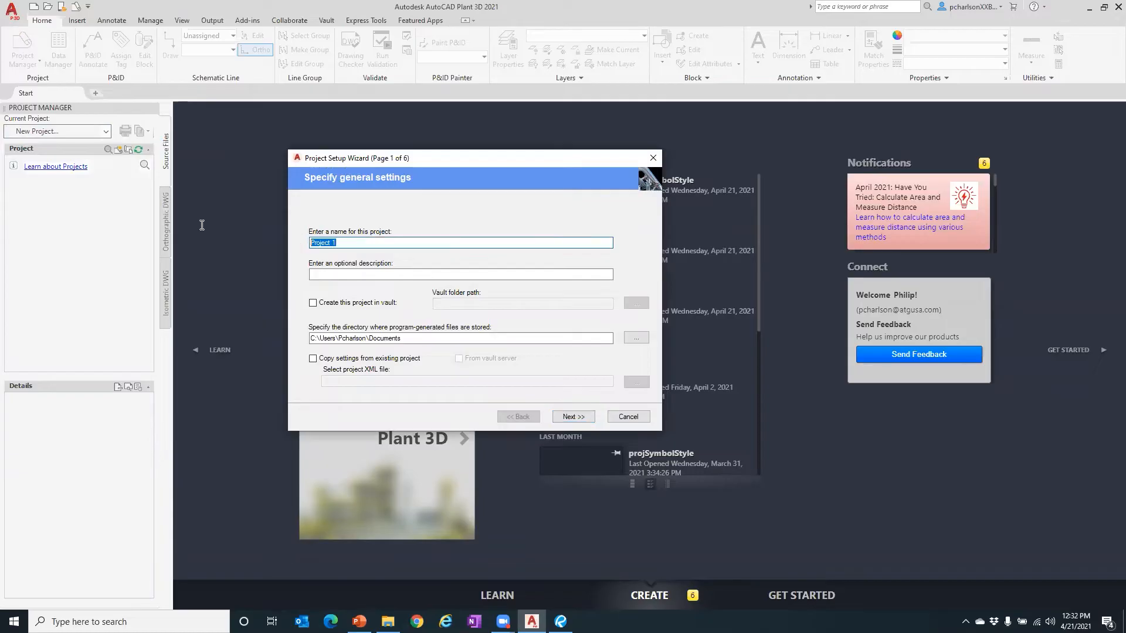
type("WEbinar")
left_click(321, 244)
key("BackSpace")
type("e")
left_click(343, 274)
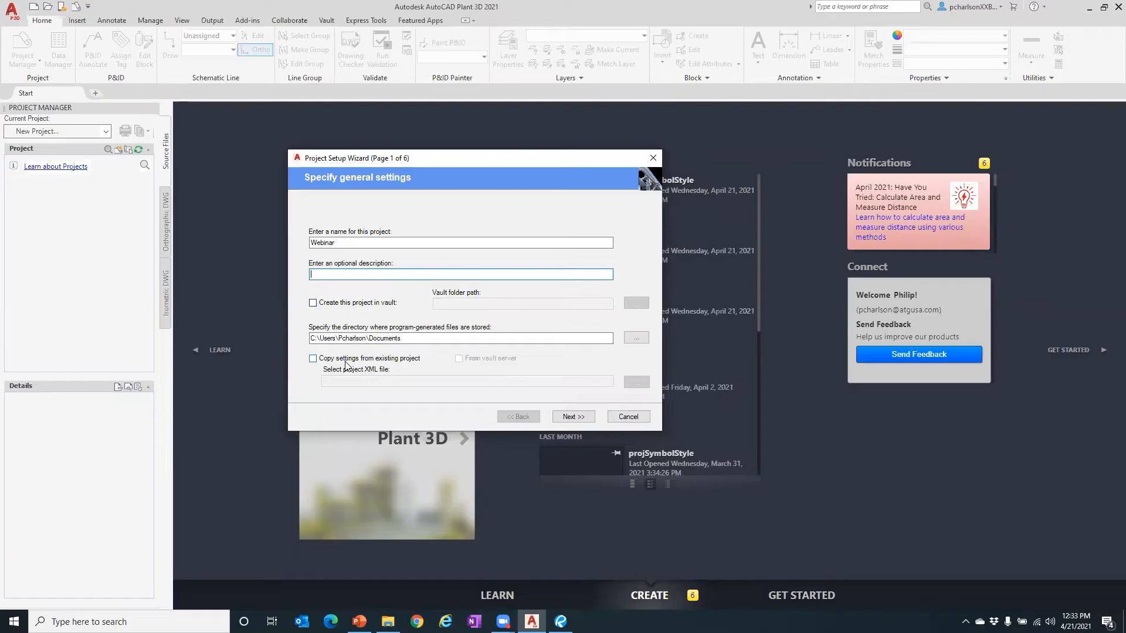
- Leave Copy settings from existing project unchecked and continue to unit settings
left_click(313, 358)
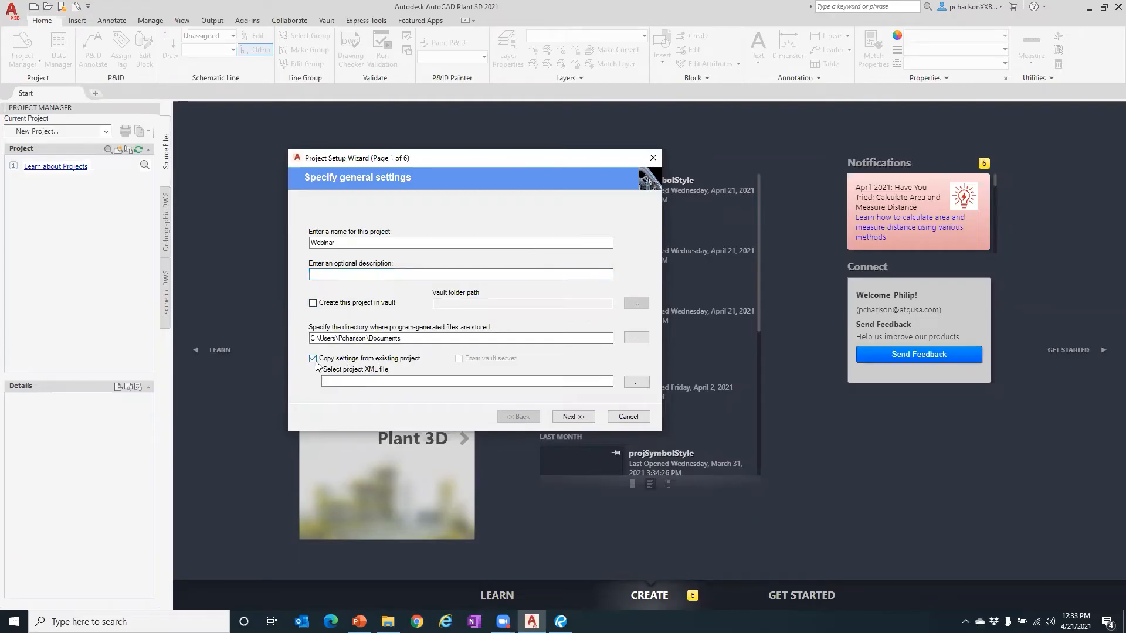
left_click(335, 378)
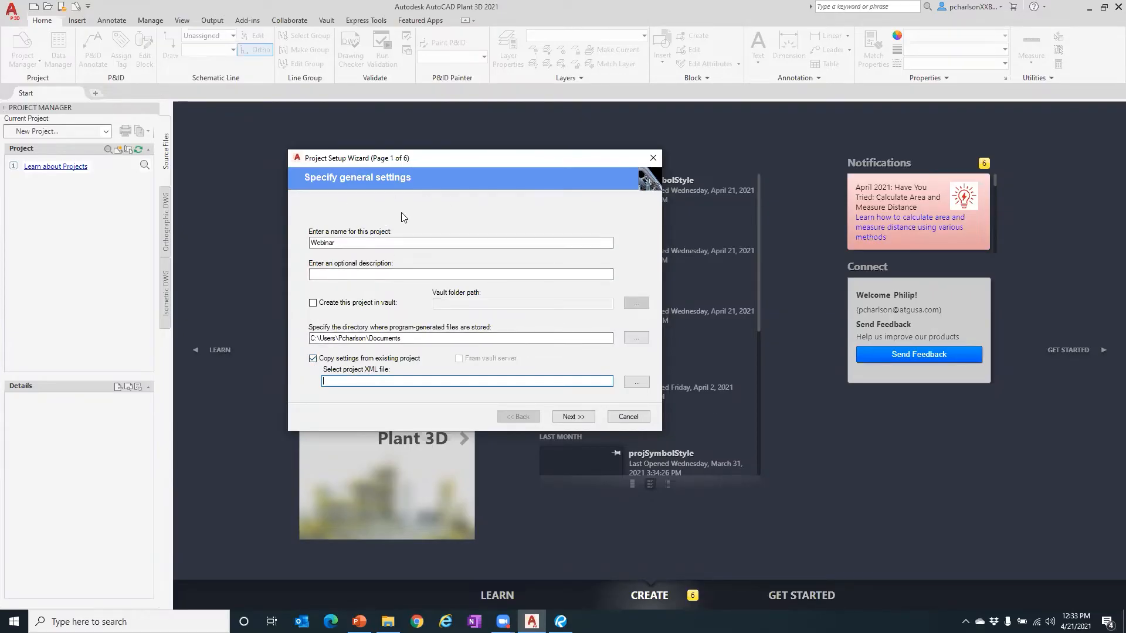
left_click(313, 358)
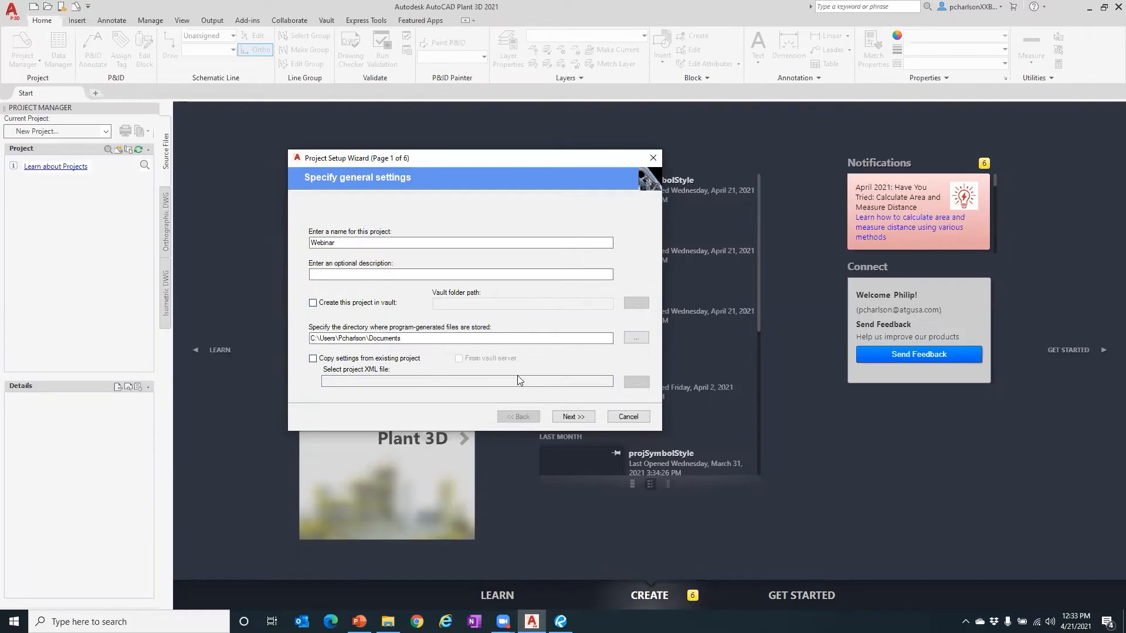
left_click(571, 416)
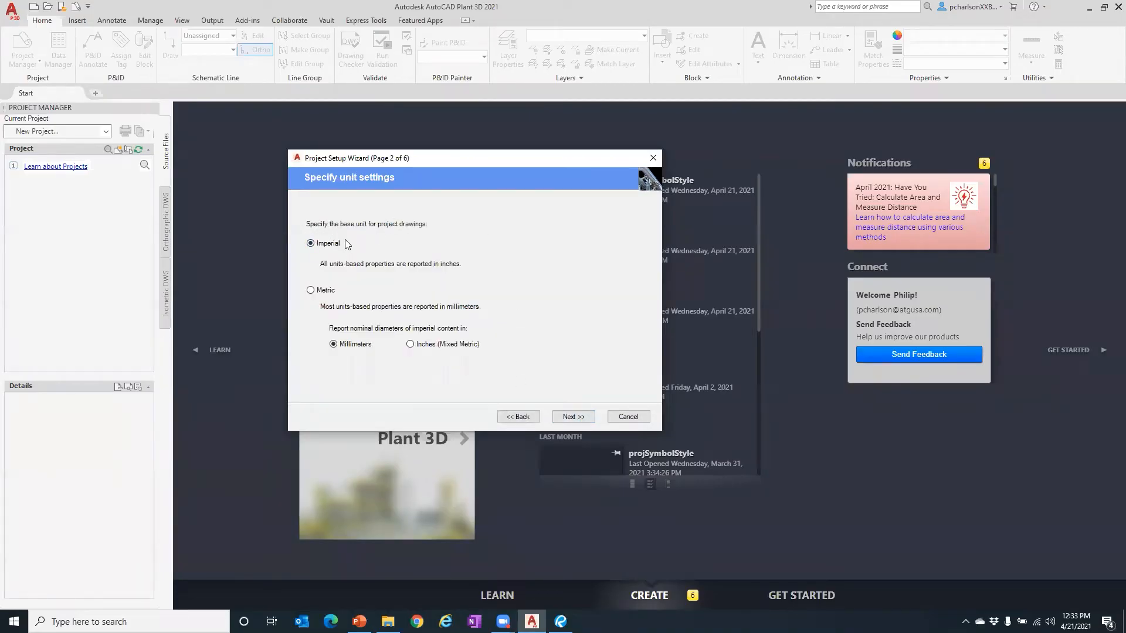
- Accept imperial units, default P&ID and directory paths, and single-user local database, then finish
left_click(568, 416)
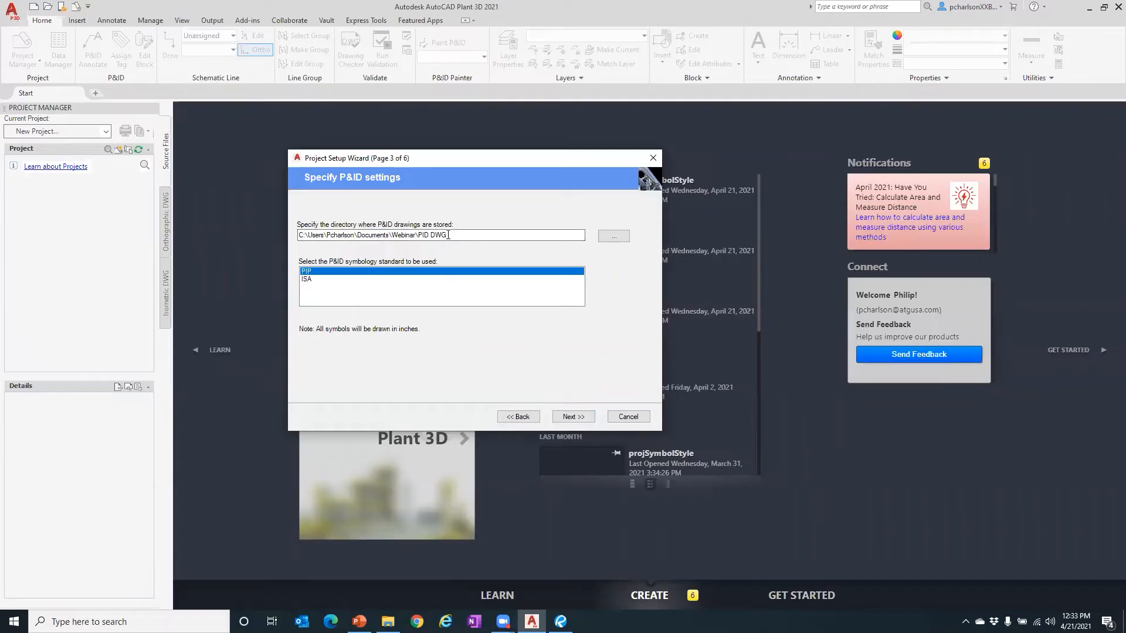
left_click_drag(309, 235, 414, 233)
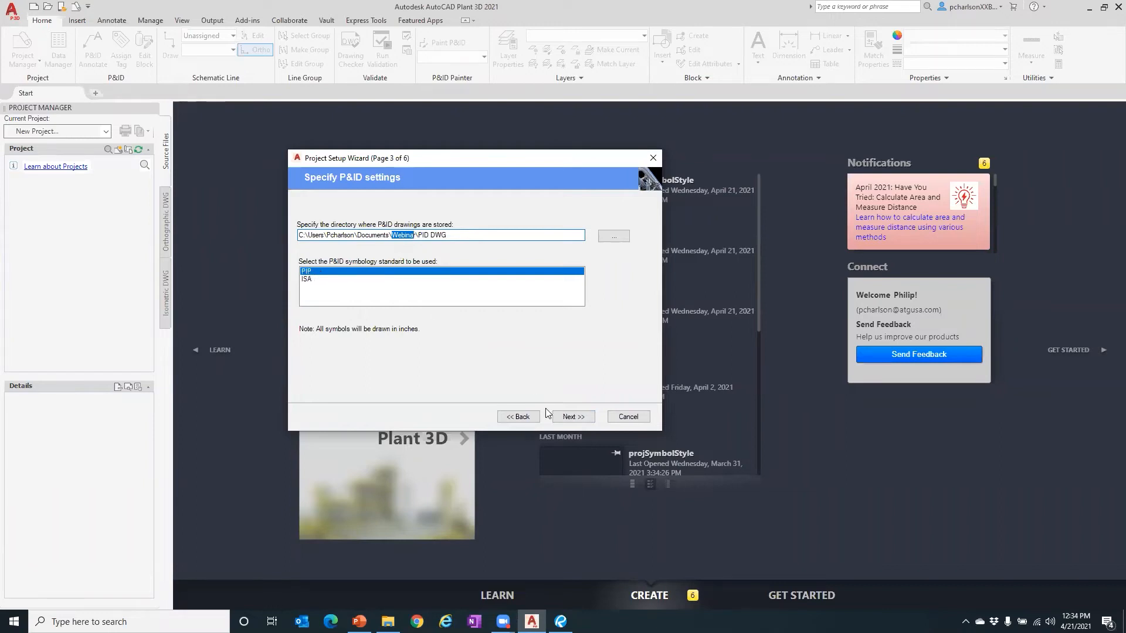
left_click(563, 416)
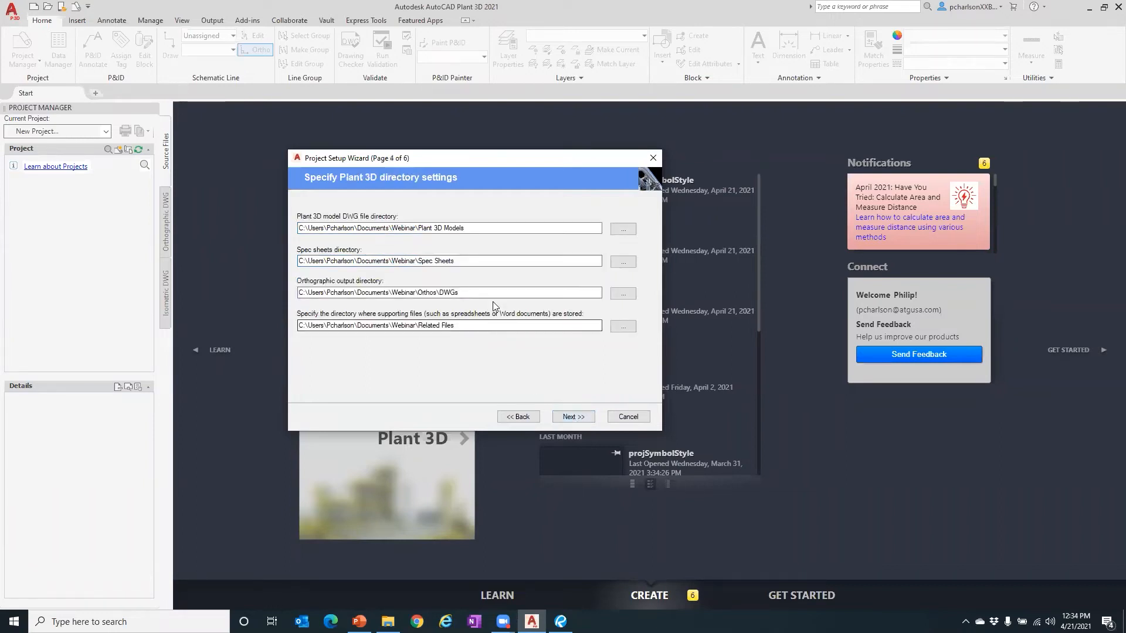
left_click_drag(422, 229, 506, 223)
left_click_drag(426, 262, 493, 325)
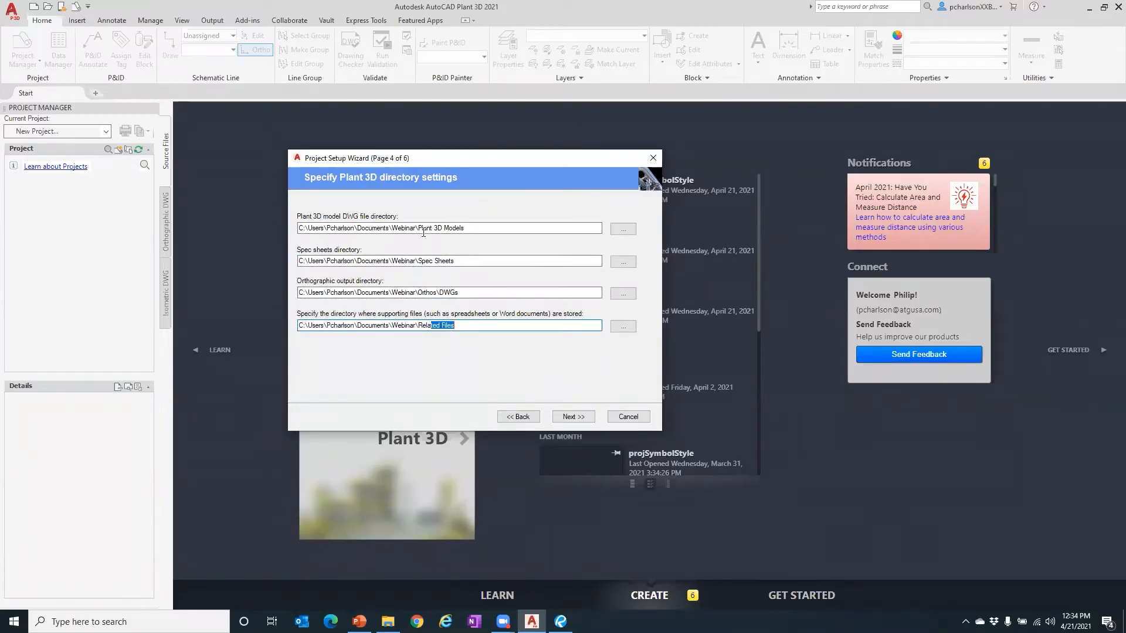
left_click(565, 418)
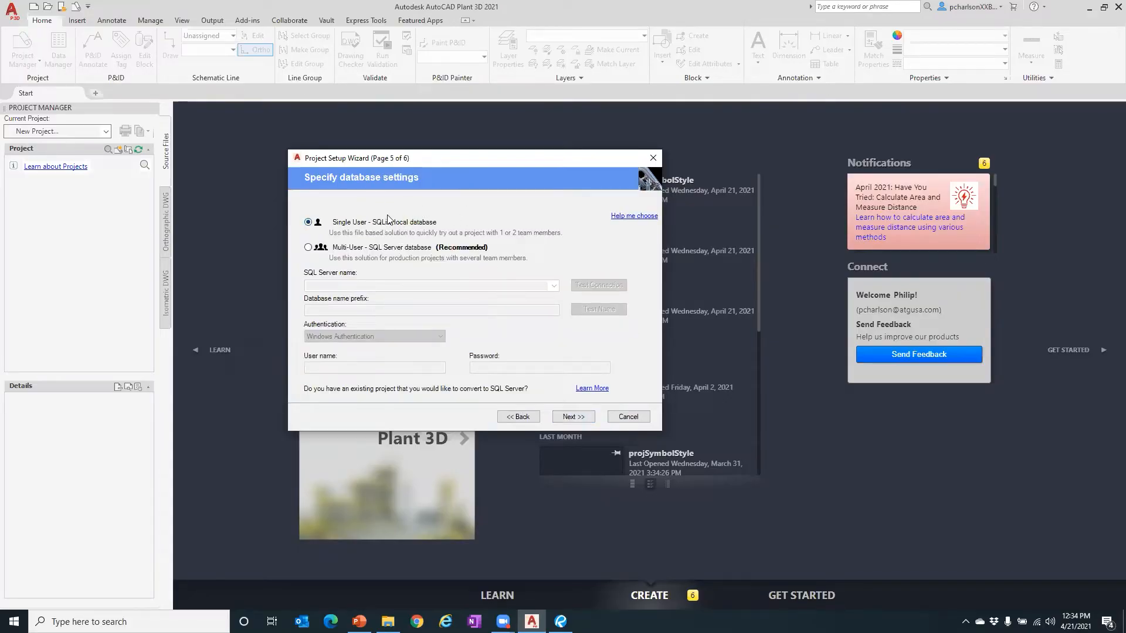
left_click(573, 416)
left_click(577, 414)
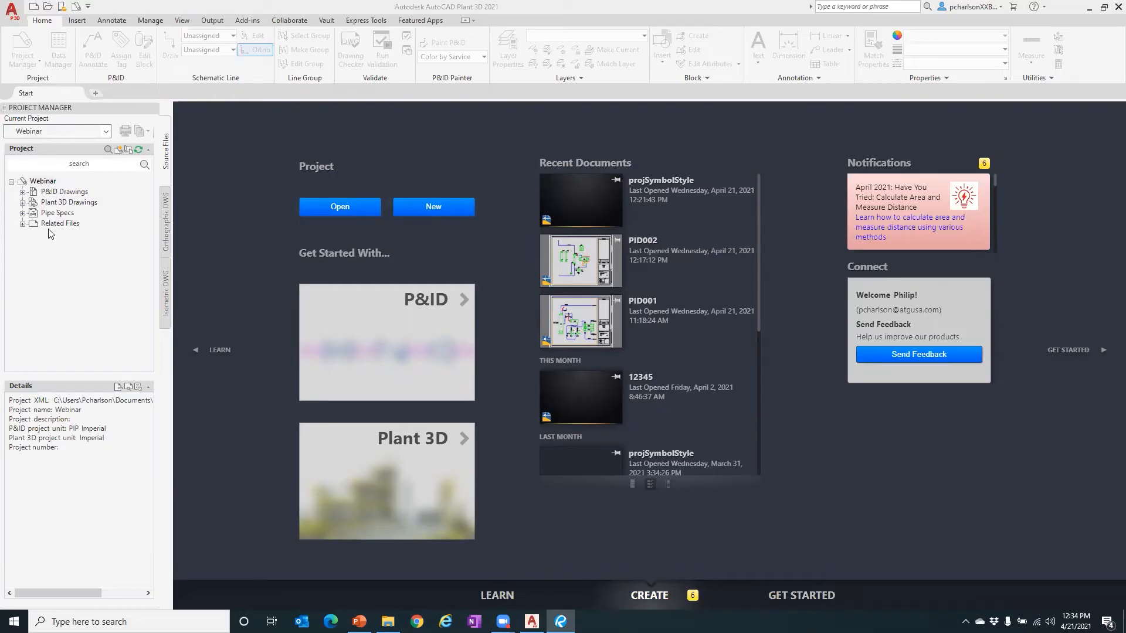
- Check the Webinar project's P&ID Drawings, Plant 3D Drawings and Pipe Specs folders
left_click(22, 193)
left_click(23, 203)
left_click(22, 214)
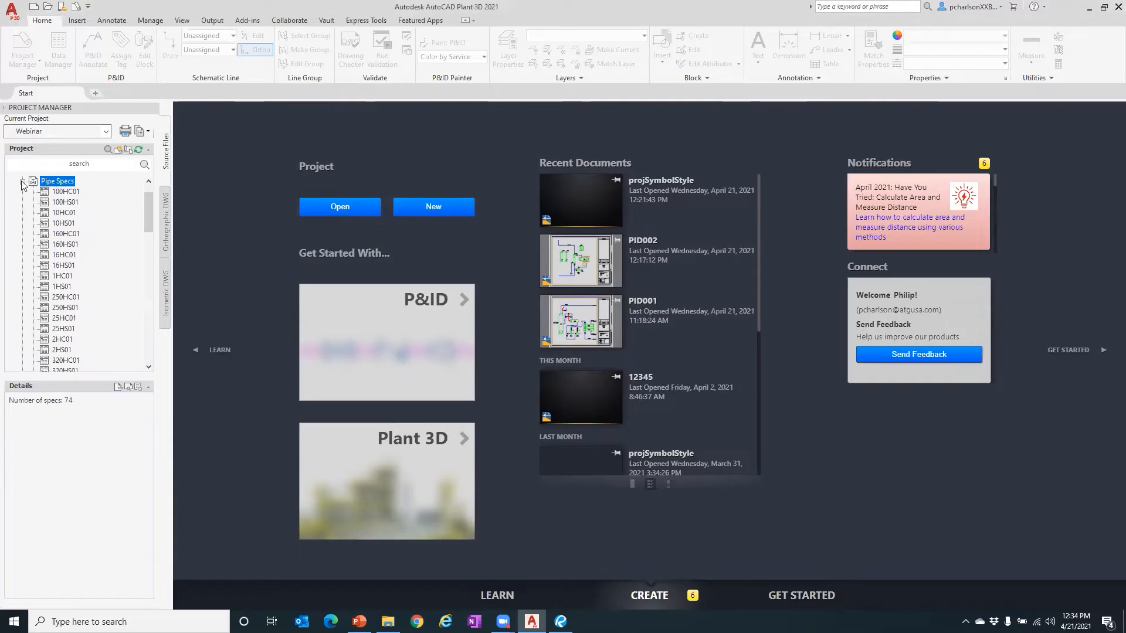
left_click(22, 182)
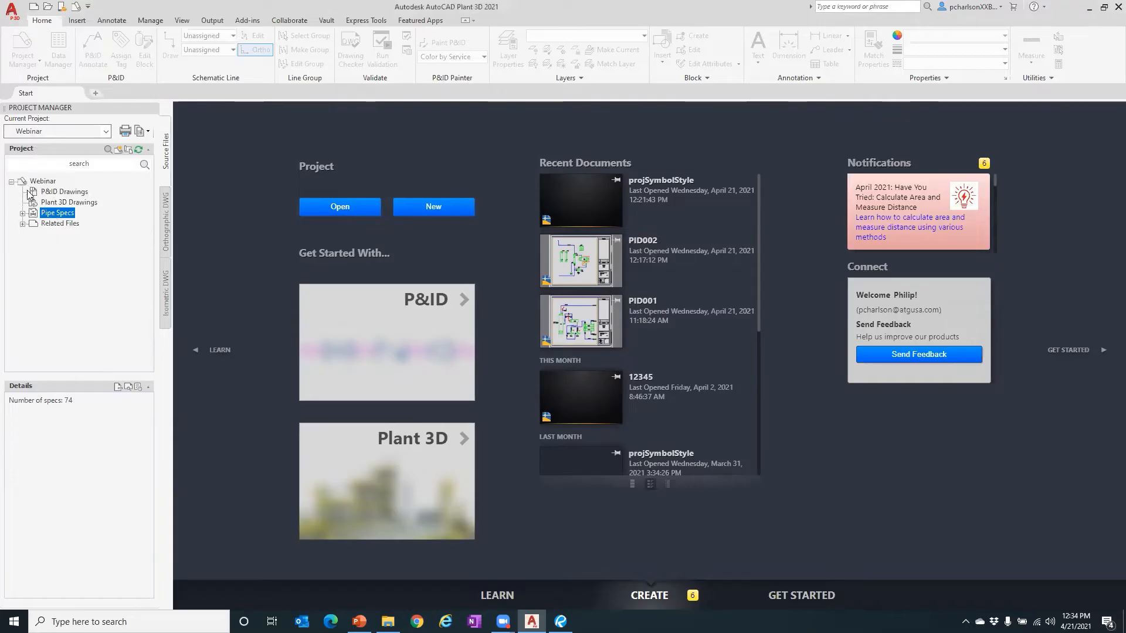
- Select P&ID Drawings and bring up its right-click menu with New Drawing
left_click(57, 193)
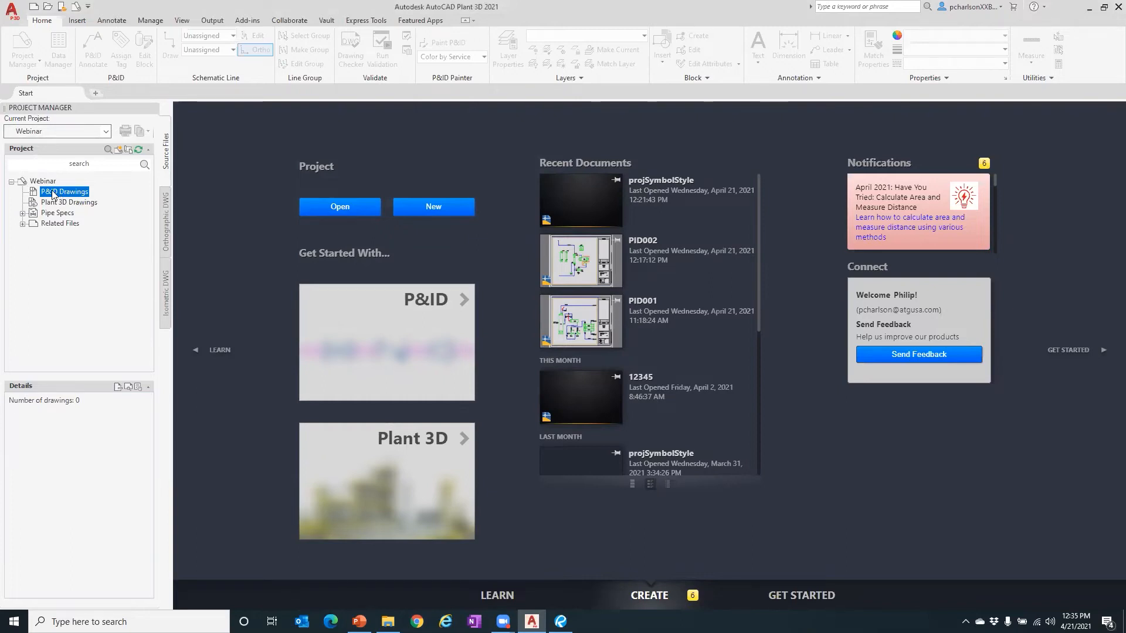
right_click(53, 195)
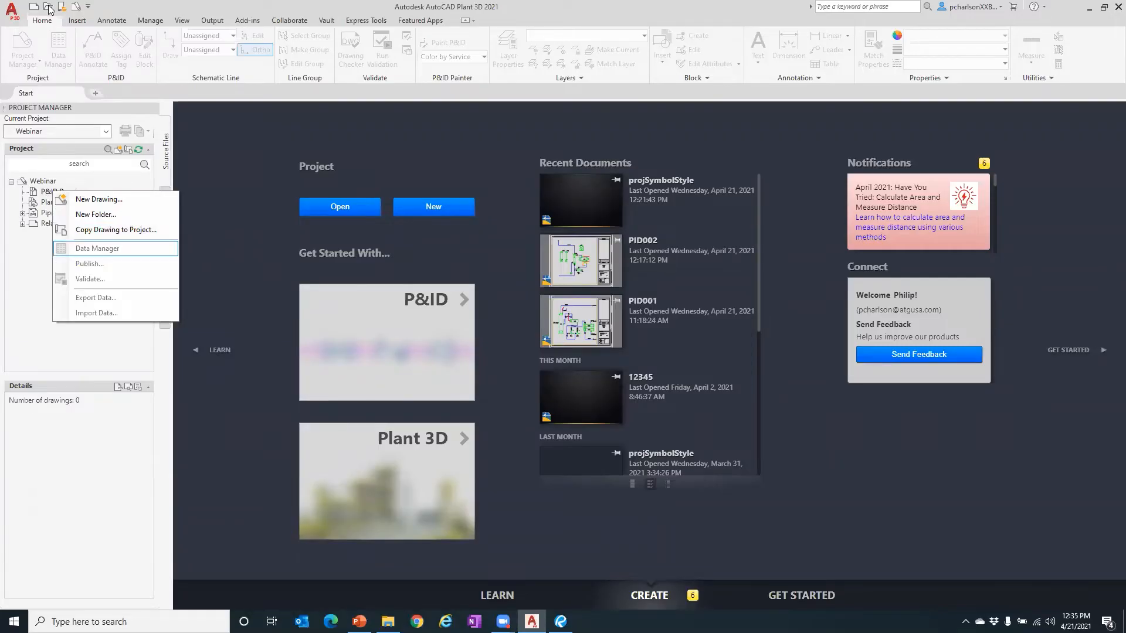
left_click(33, 268)
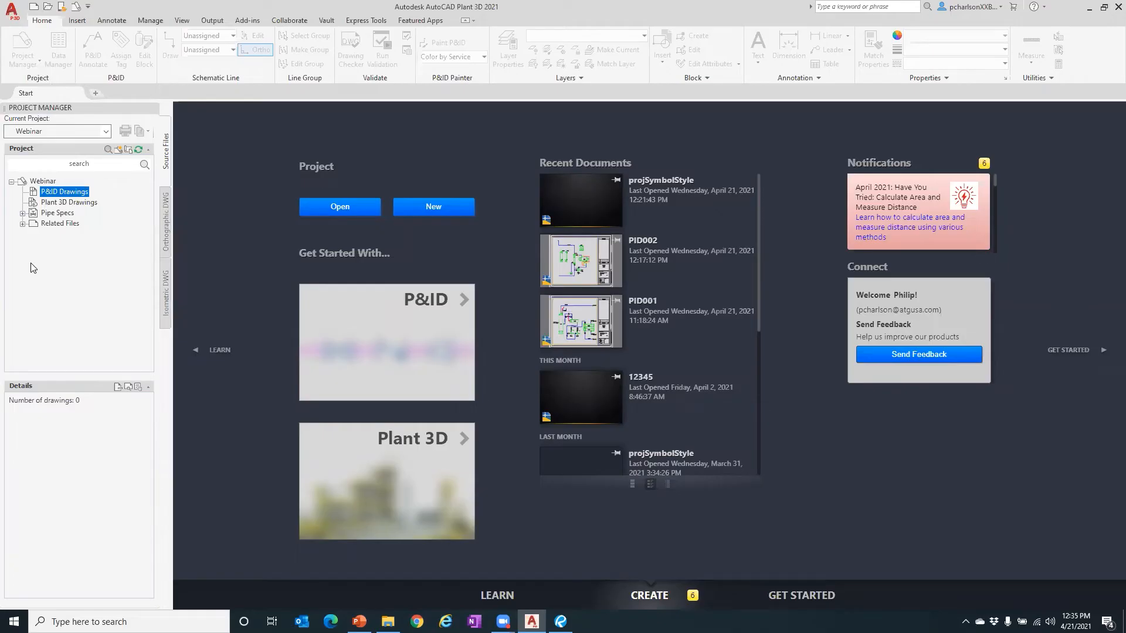
right_click(66, 191)
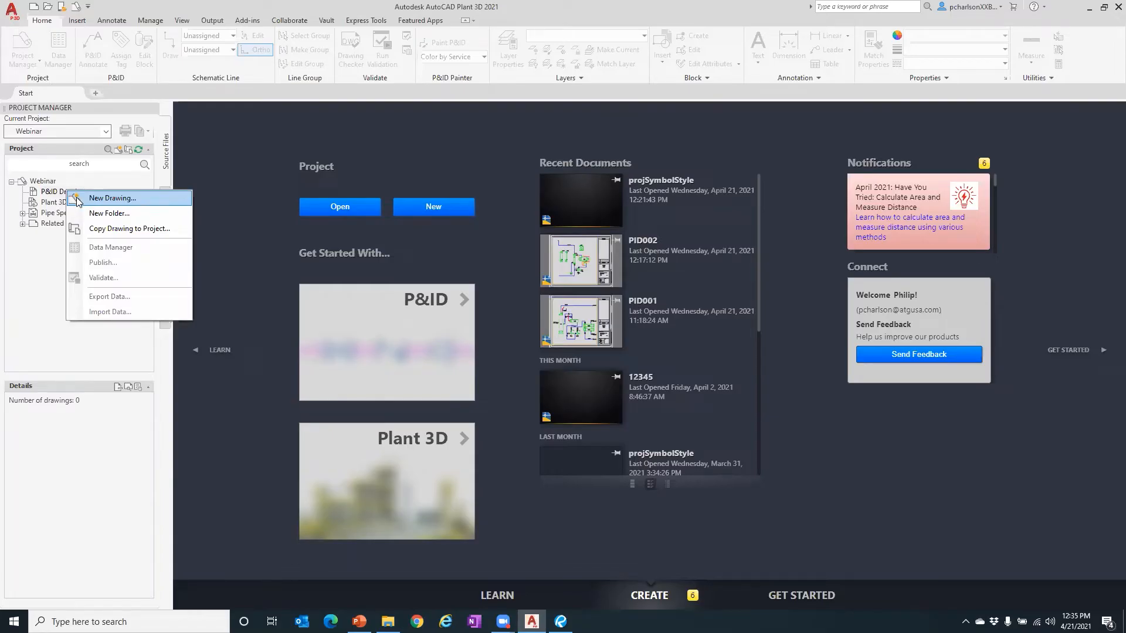
- Create PID 001.dwg using the PID ANSI D -Color Dependent Plot Styles.dwt template
left_click(98, 200)
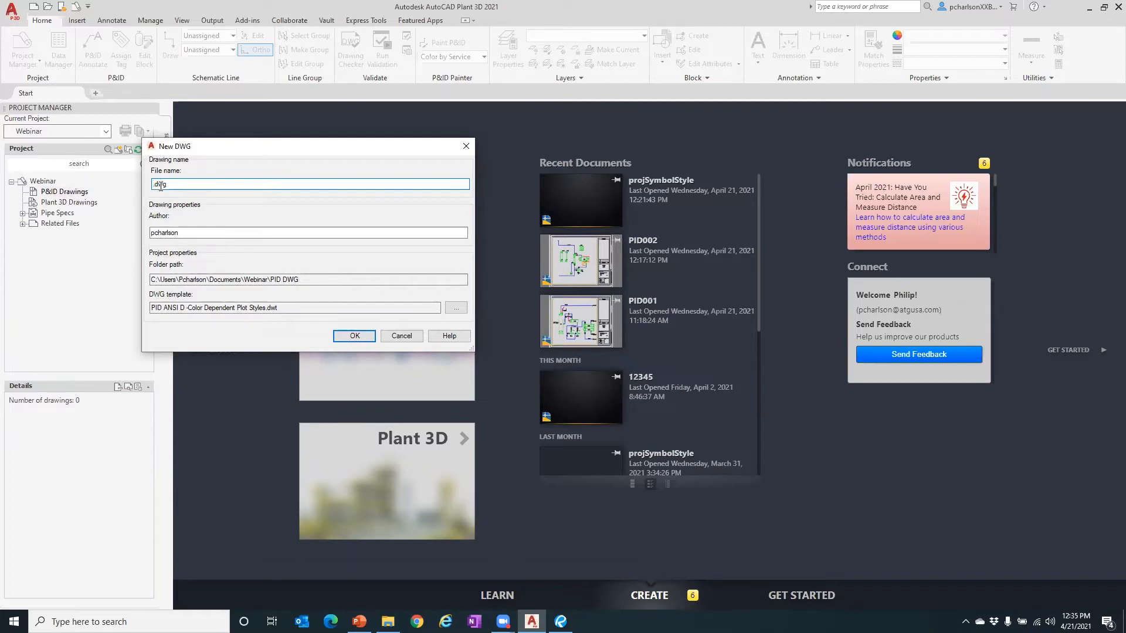
type("PID 001")
left_click_drag(185, 308, 146, 310)
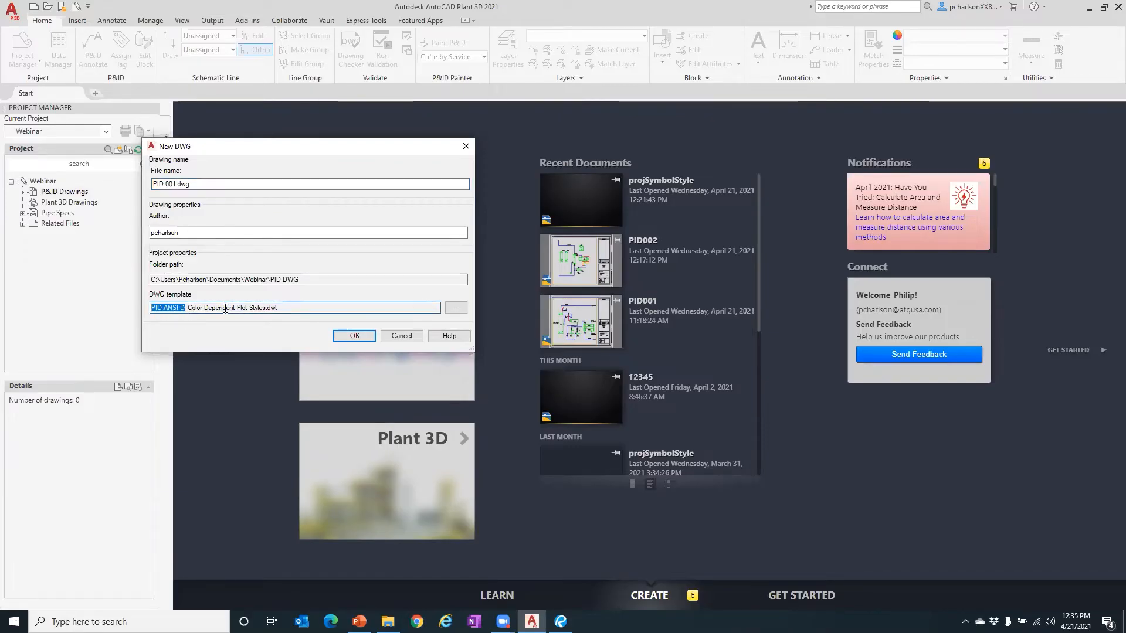
left_click_drag(294, 307, 103, 289)
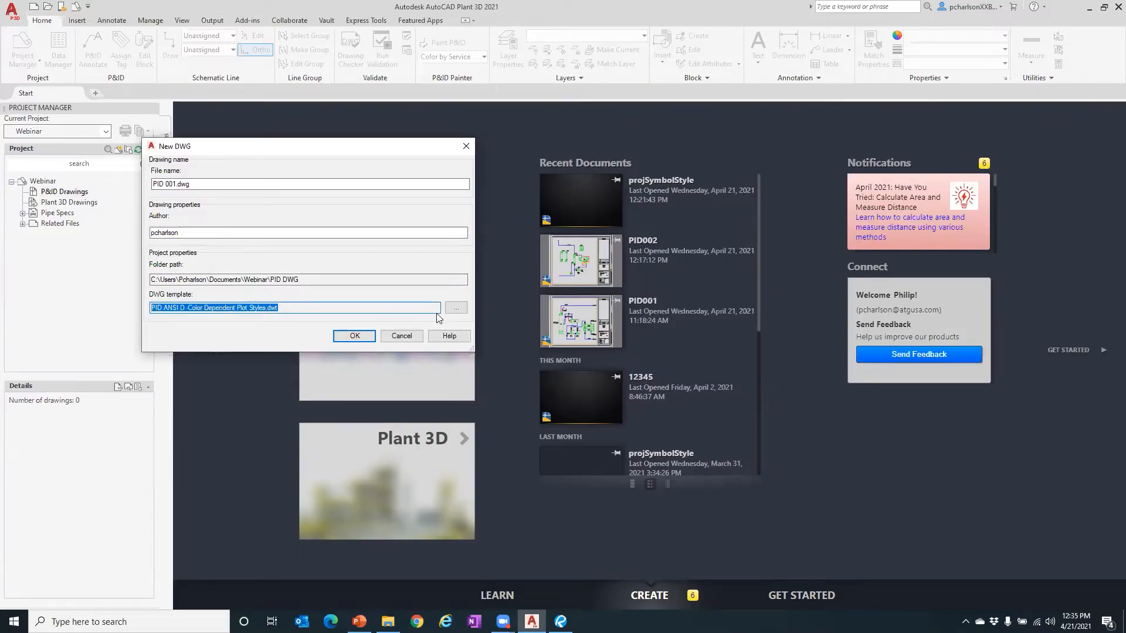
left_click(456, 308)
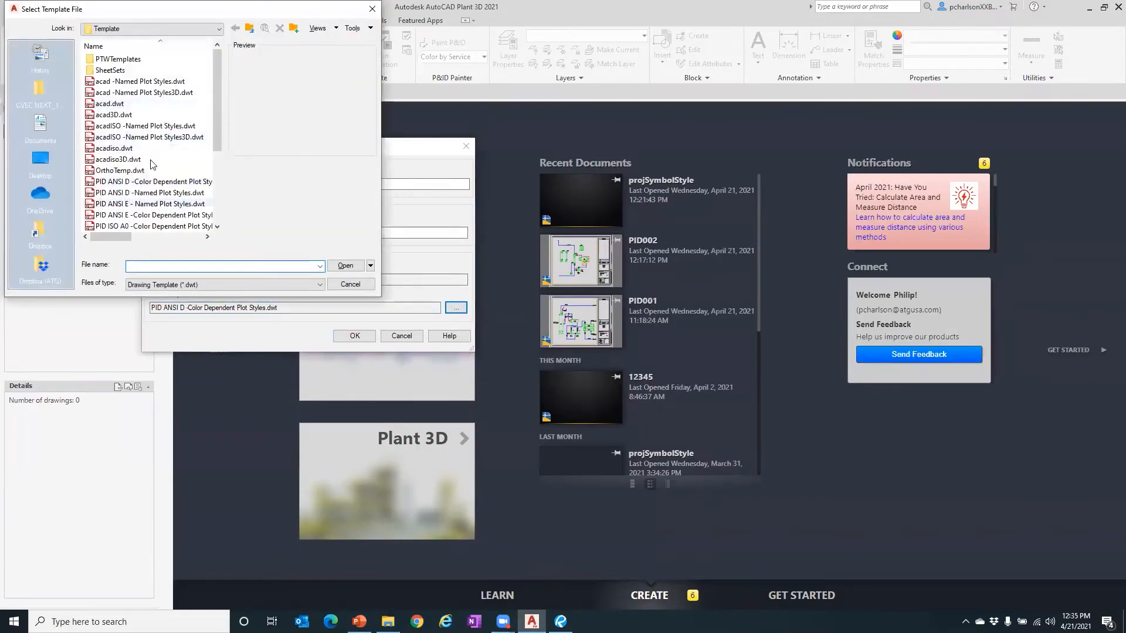
scroll(150, 153, "down", 3)
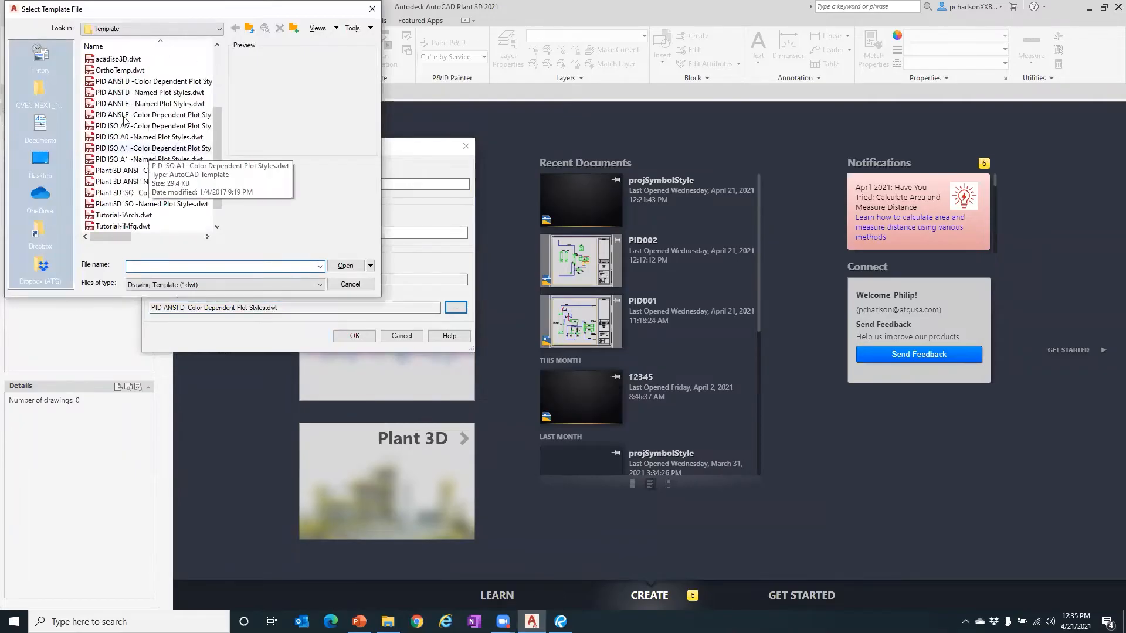
left_click(120, 82)
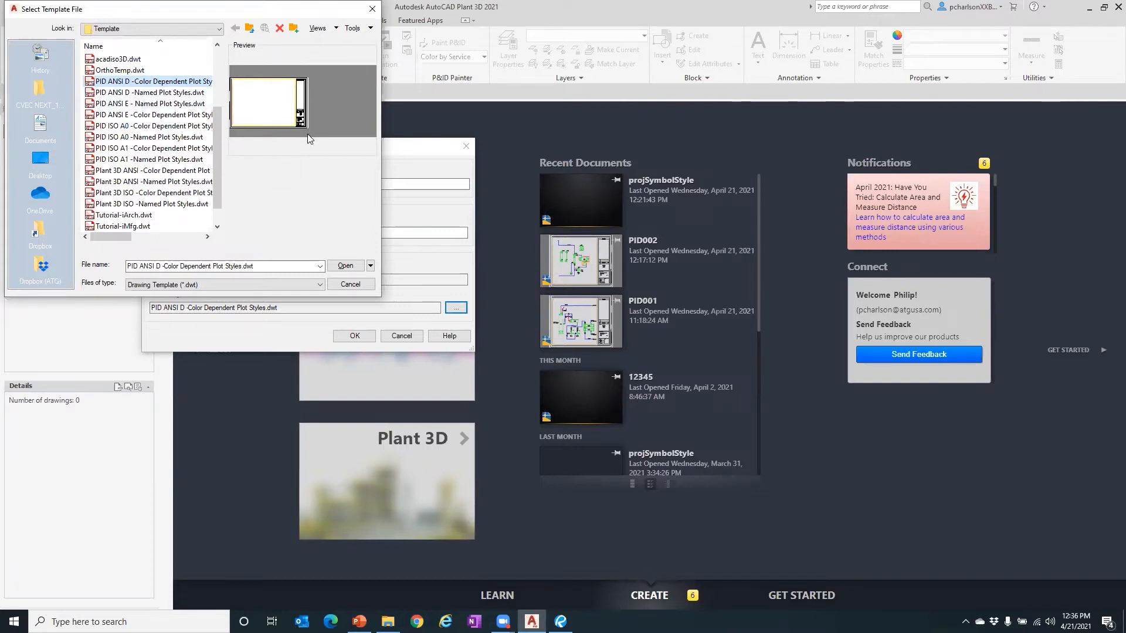
left_click(353, 284)
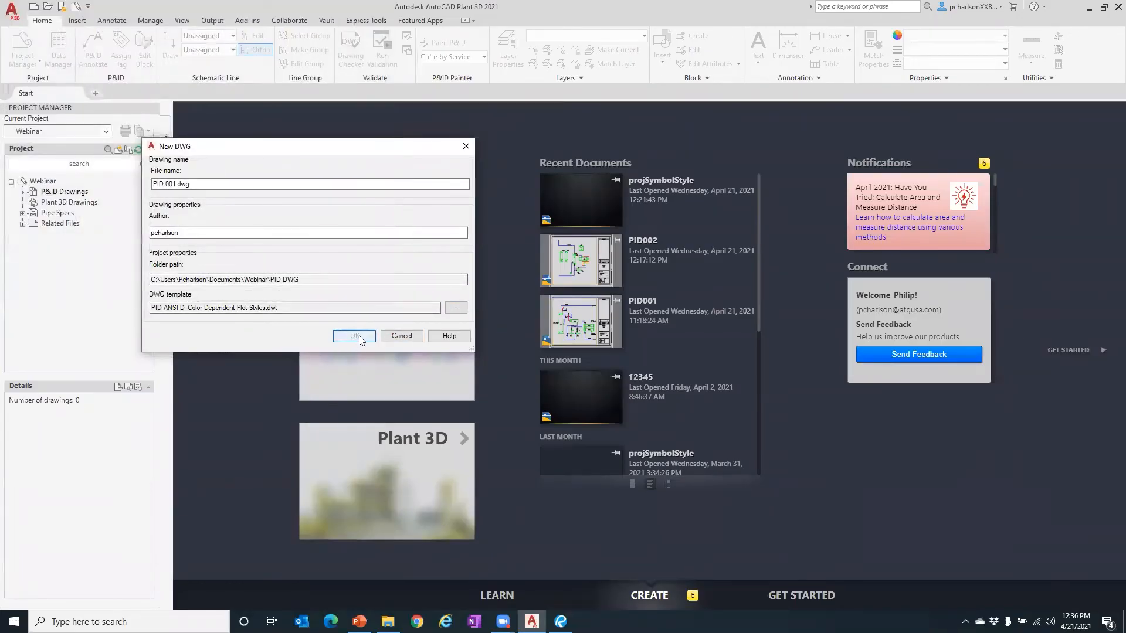
left_click(355, 335)
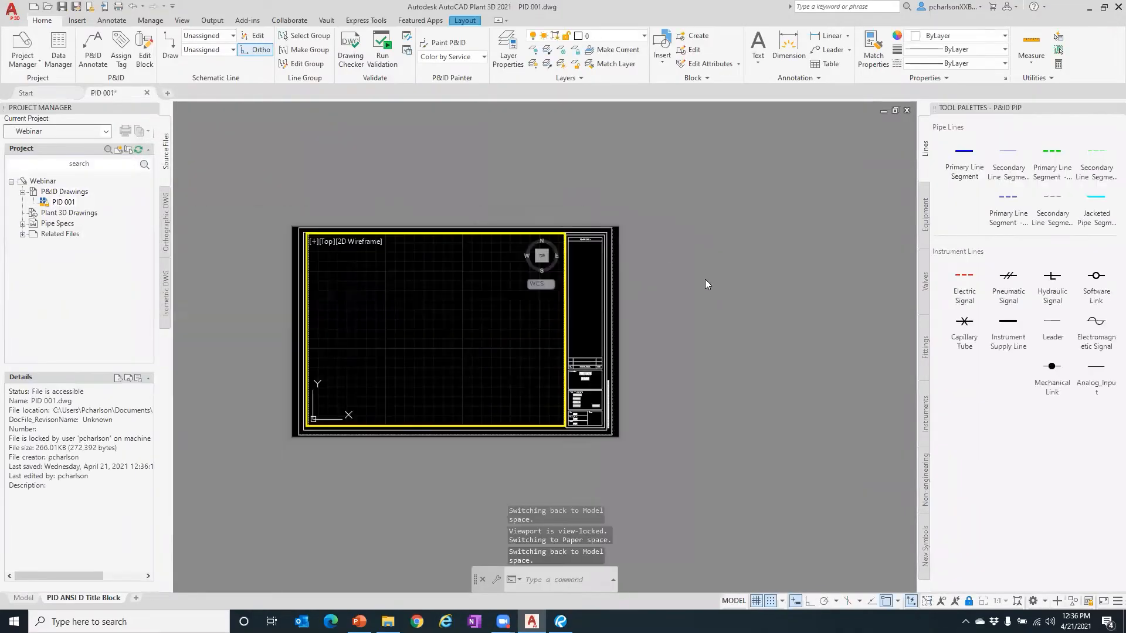
scroll(364, 326, "up", 2)
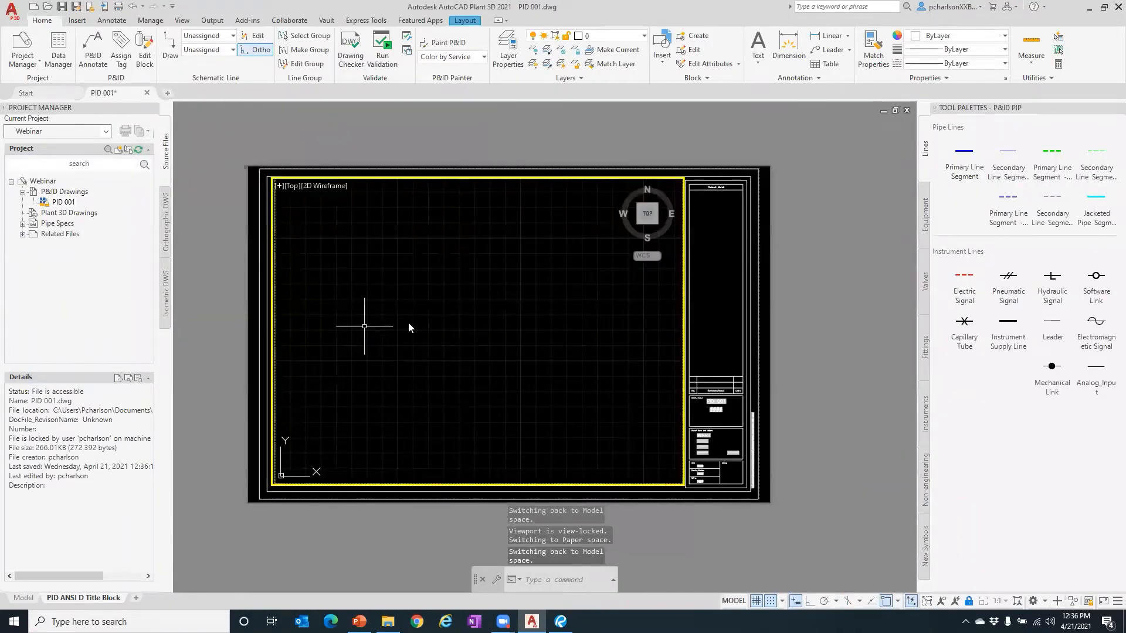
scroll(763, 446, "up", 8)
scroll(764, 445, "down", 6)
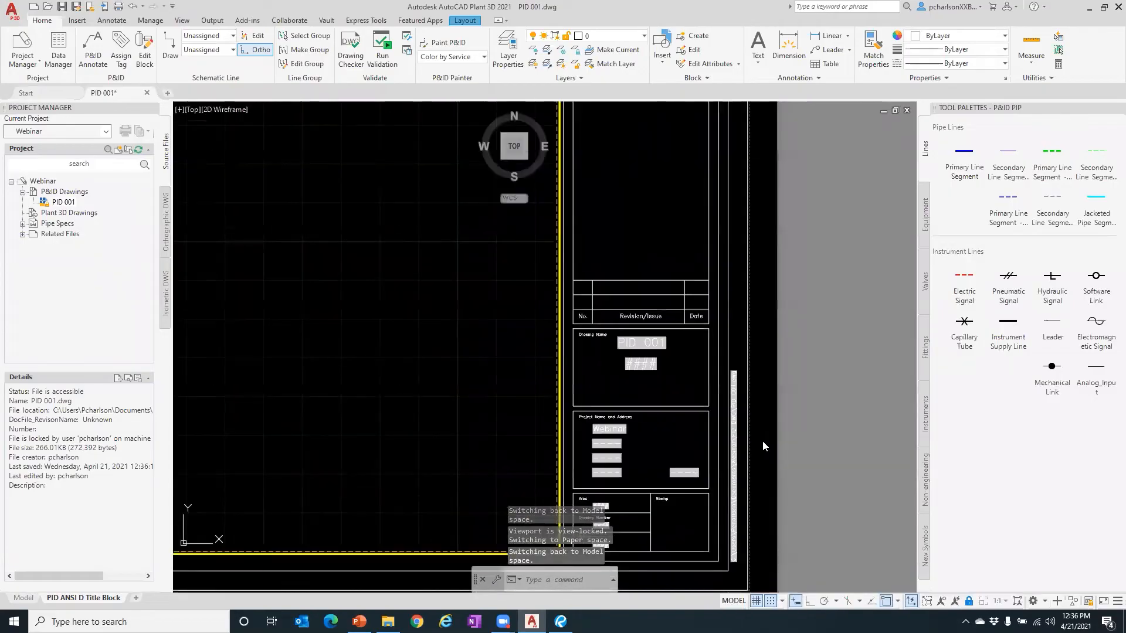
scroll(762, 441, "down", 2)
scroll(466, 371, "up", 2)
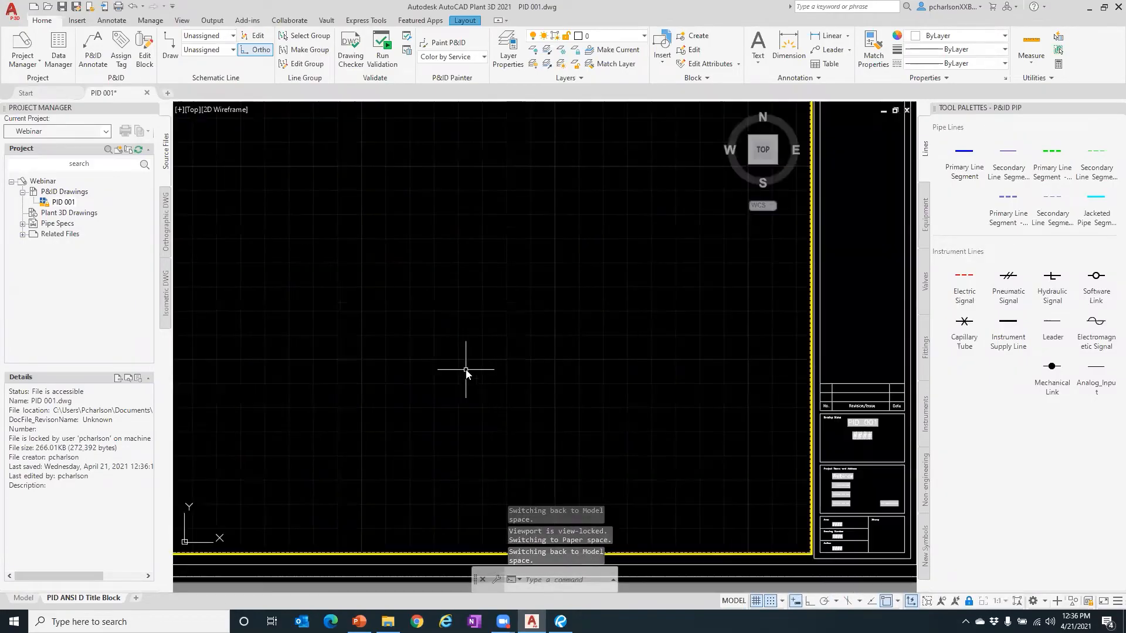
scroll(597, 459, "down", 2)
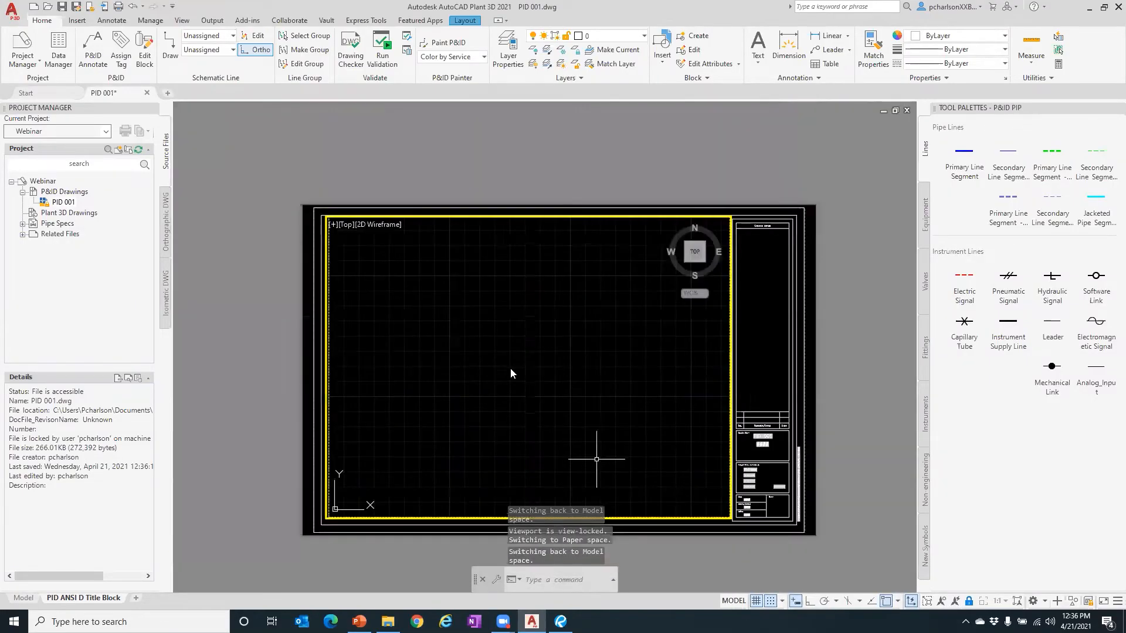
middle_click_drag(570, 396, 544, 362)
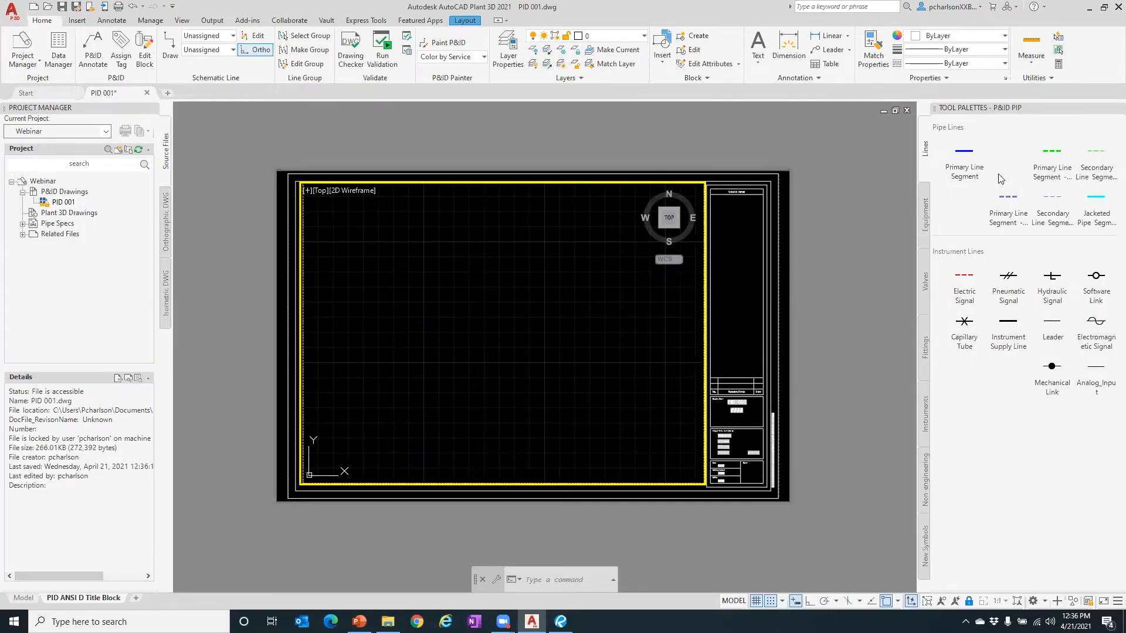
- Switch to the 3D Piping workspace and browse its isometric, structural and analysis ribbon tabs
left_click(1045, 602)
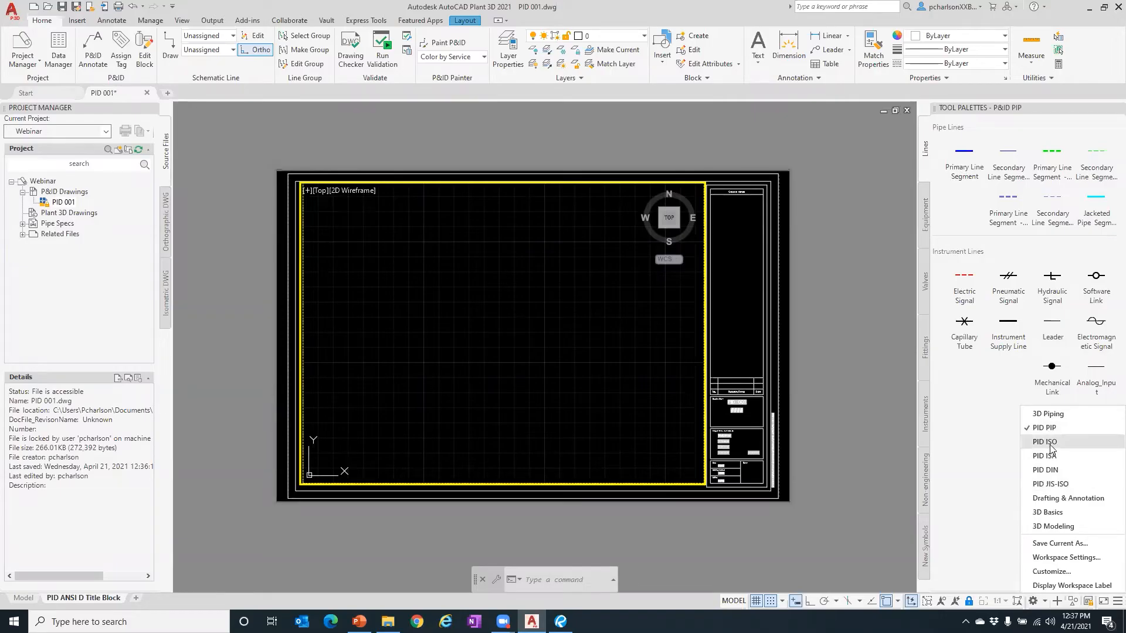
left_click(1047, 413)
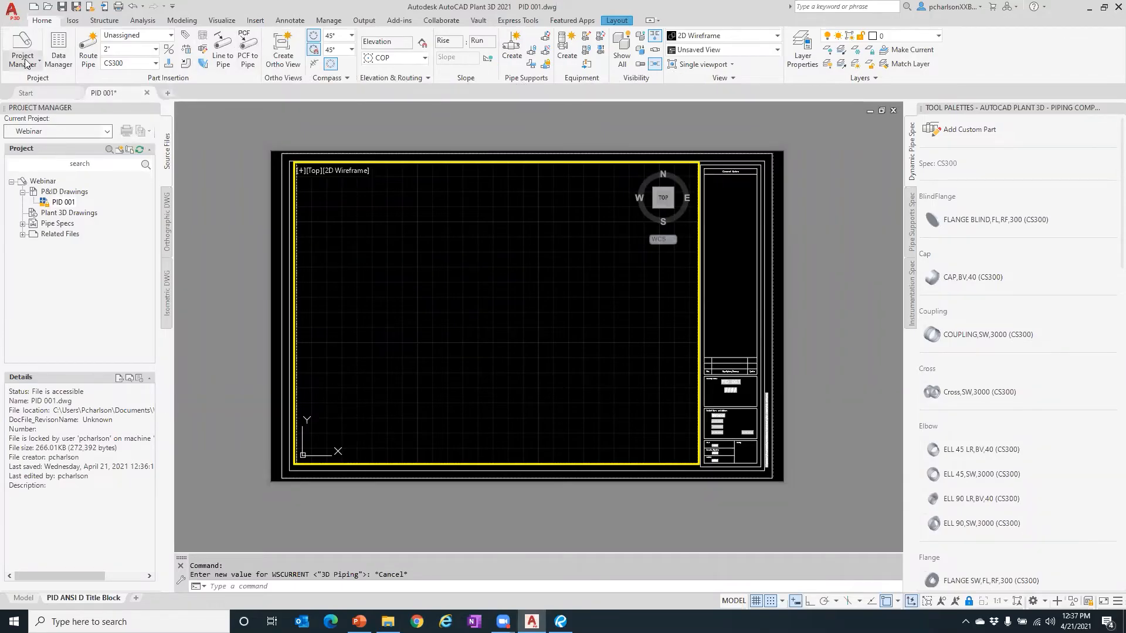
left_click(78, 22)
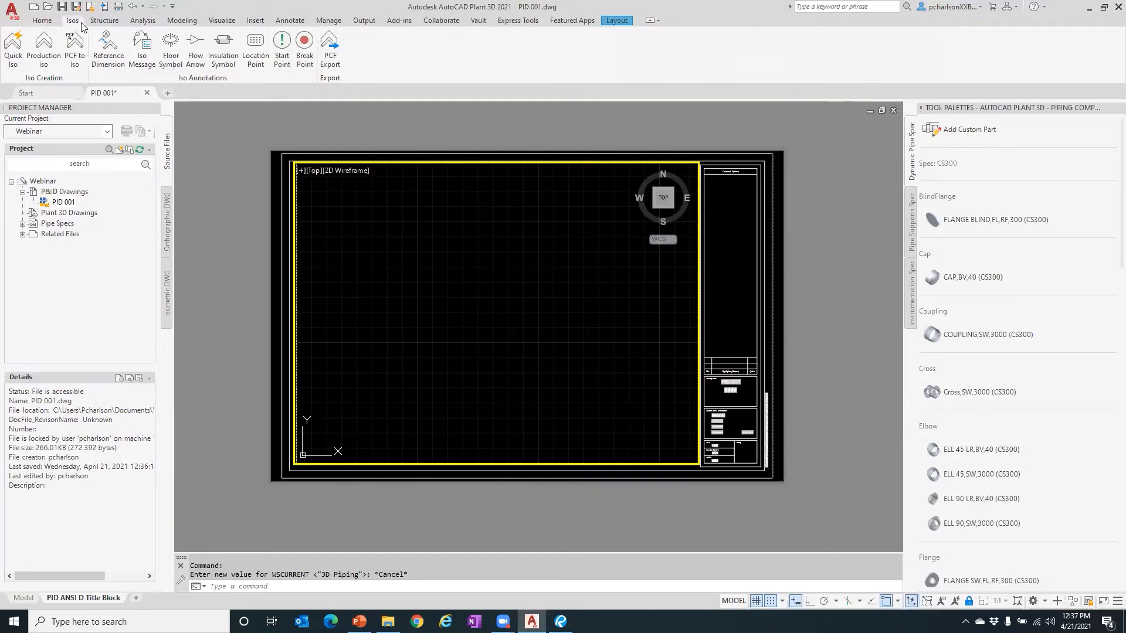
left_click(105, 23)
left_click(135, 24)
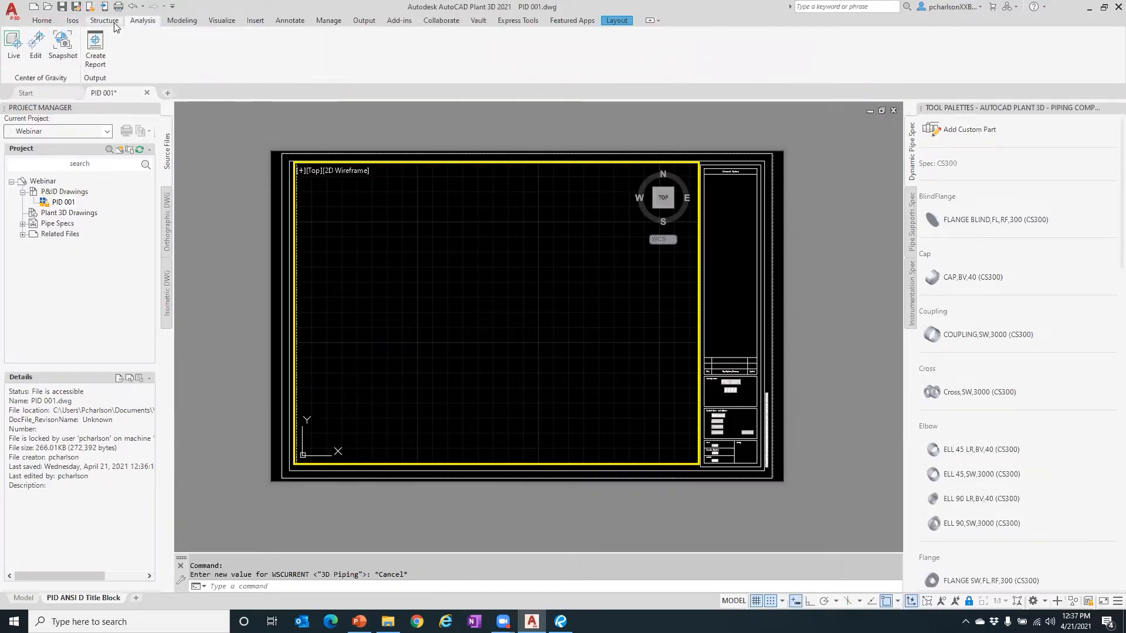
left_click(108, 21)
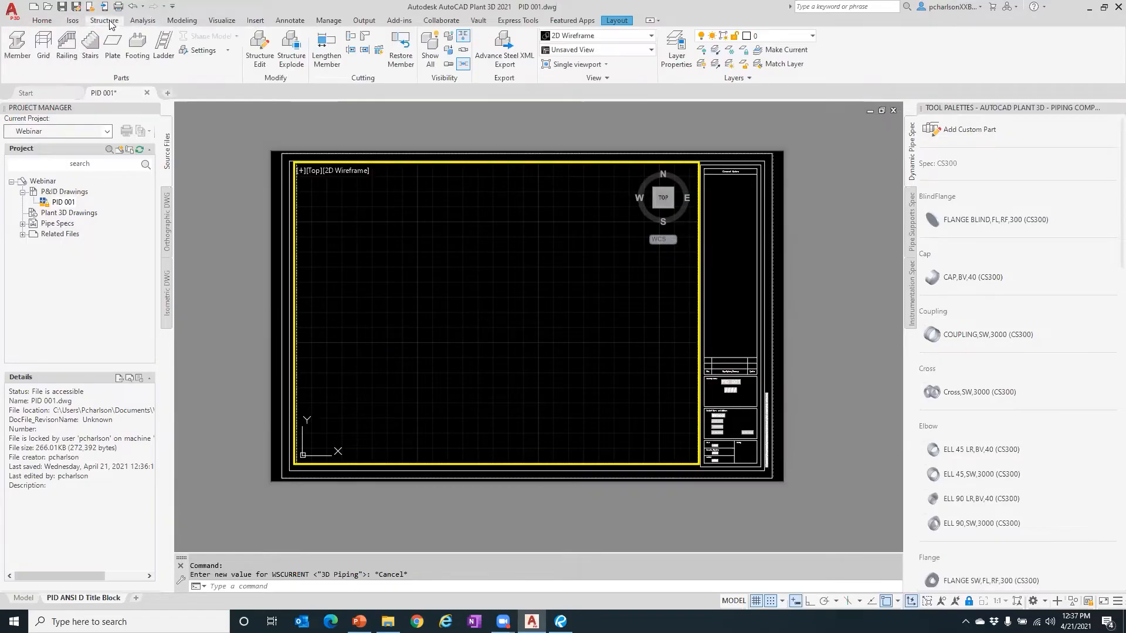
left_click(42, 22)
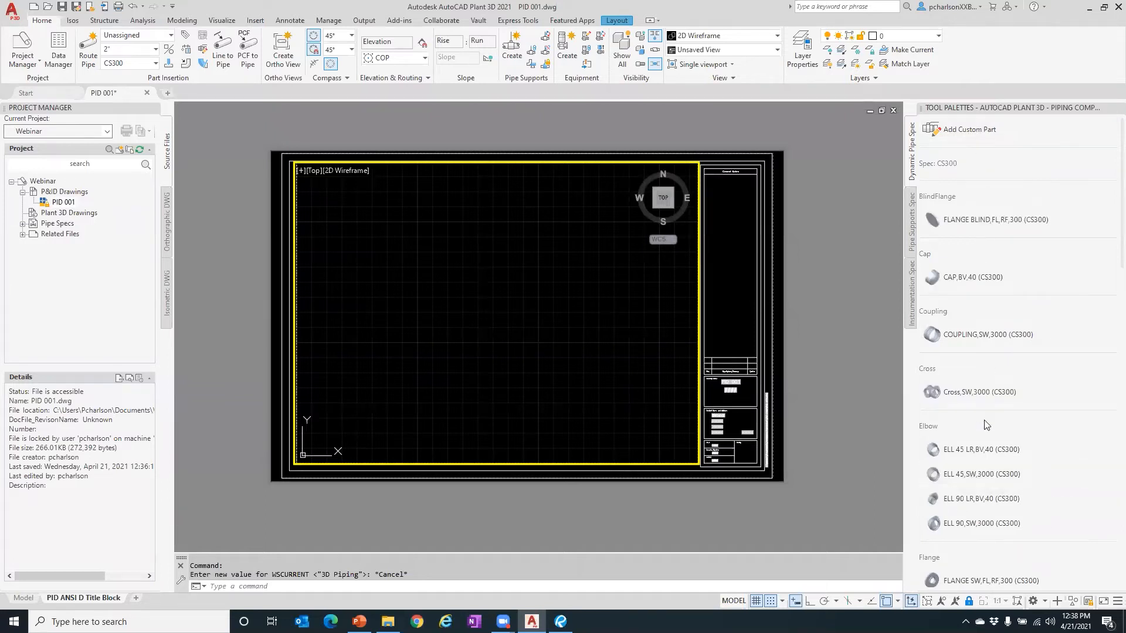
- Switch back to the PID PIP workspace and show the Equipment tool palette
left_click(1044, 601)
left_click(1041, 428)
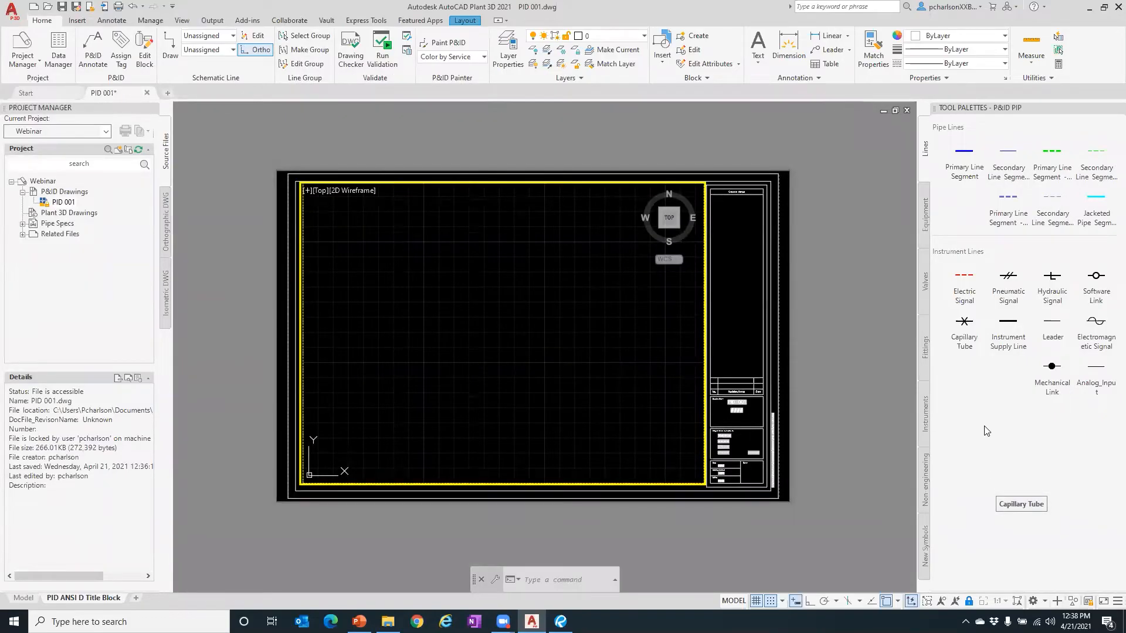
left_click(923, 215)
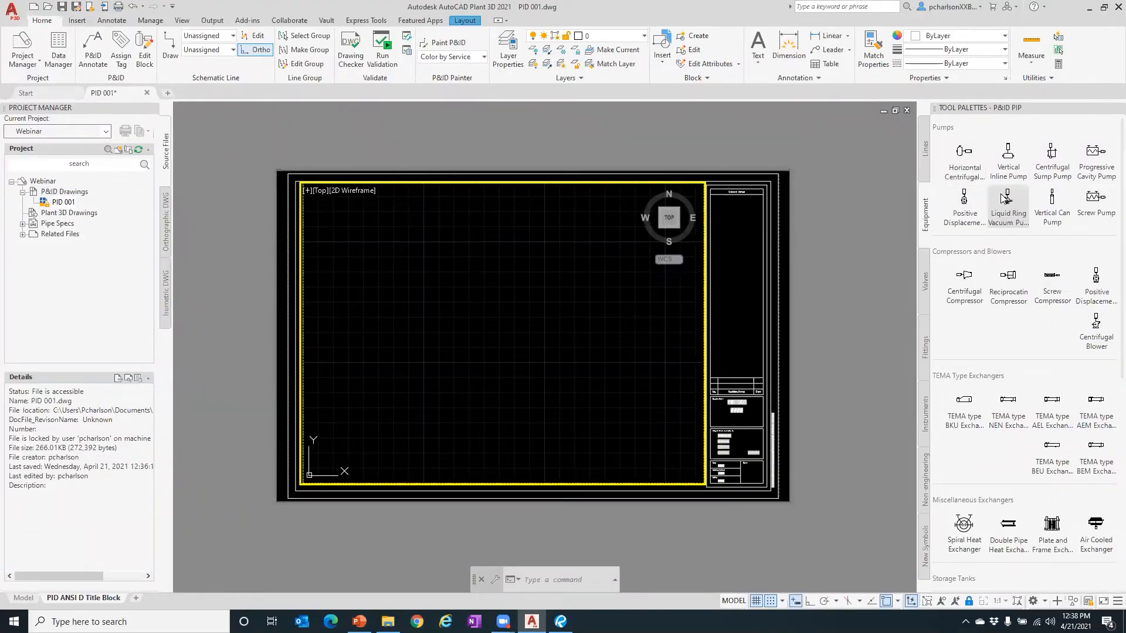
- Scroll the Equipment palette down to Vessels and start inserting a Vessel symbol
scroll(1055, 311, "down", 3)
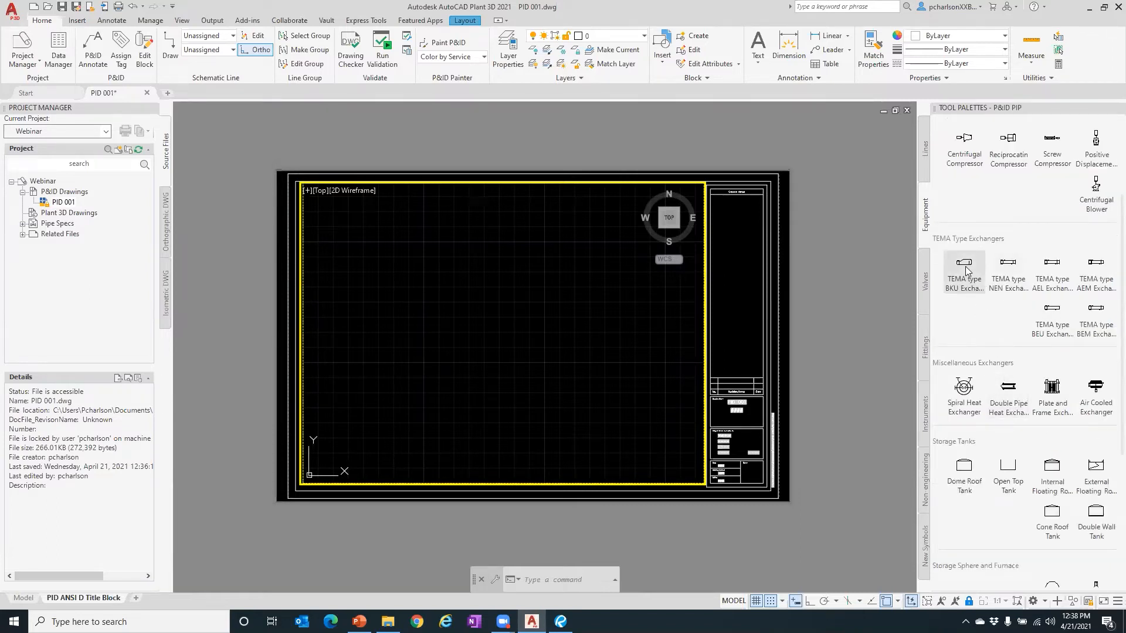
scroll(1037, 248, "down", 3)
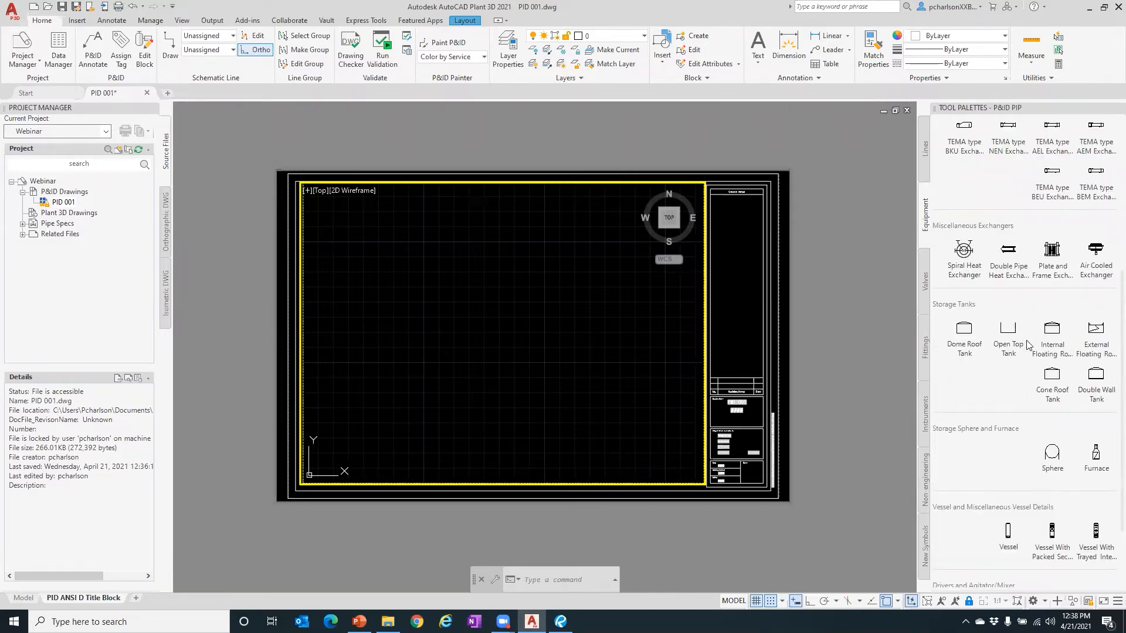
scroll(996, 366, "down", 3)
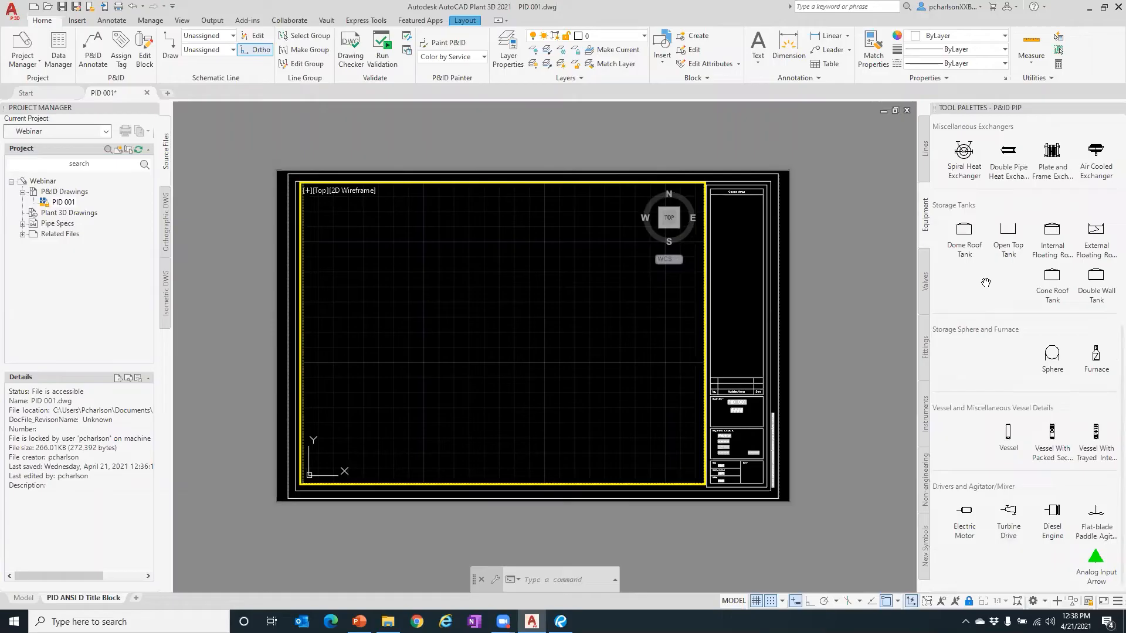
left_click(1006, 439)
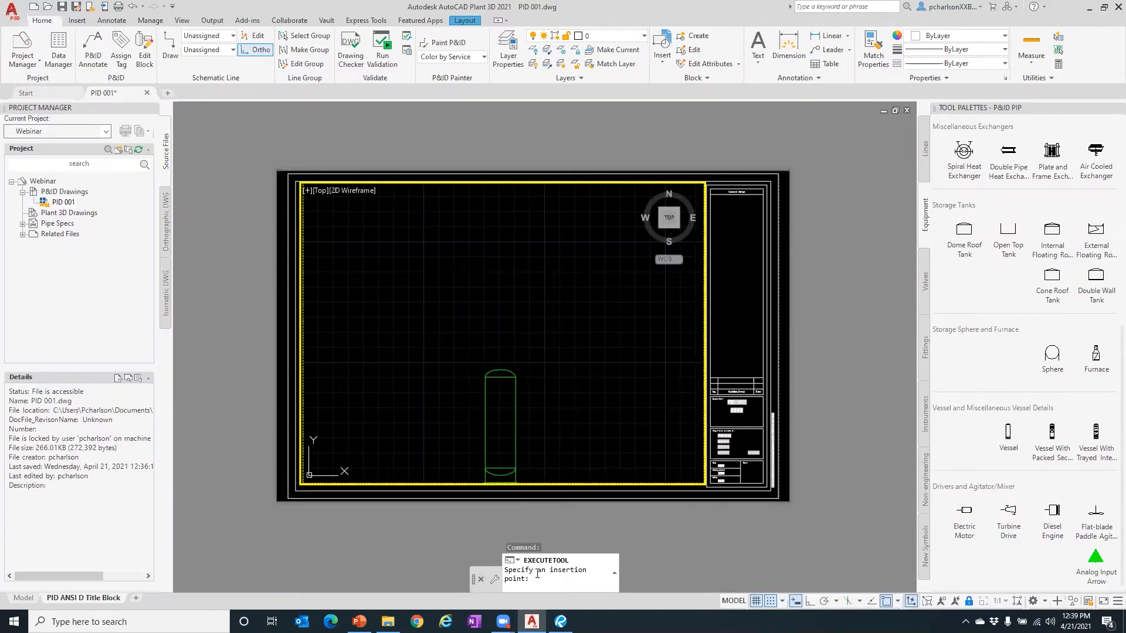
- Place the vertical tank left of sheet centre at the default scale, bringing up the TK tag
left_click(404, 393)
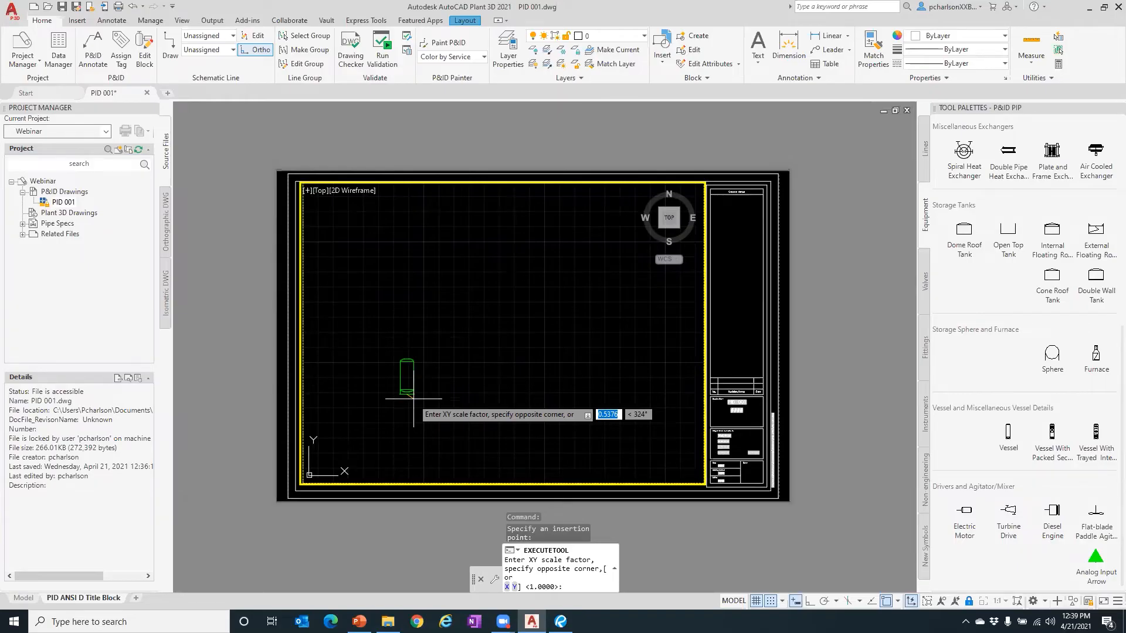
left_click(413, 399)
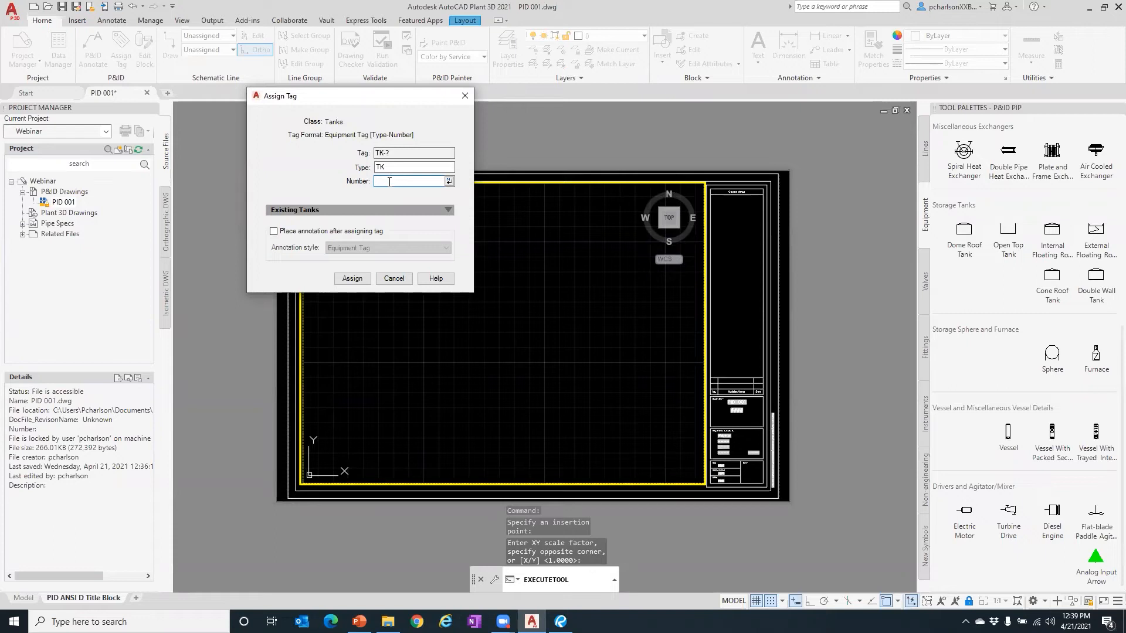
- Tag the tank number 101 with an Equipment Tag annotation and place the TK-101 label above it
type("101")
left_click(449, 210)
left_click(449, 212)
left_click(273, 231)
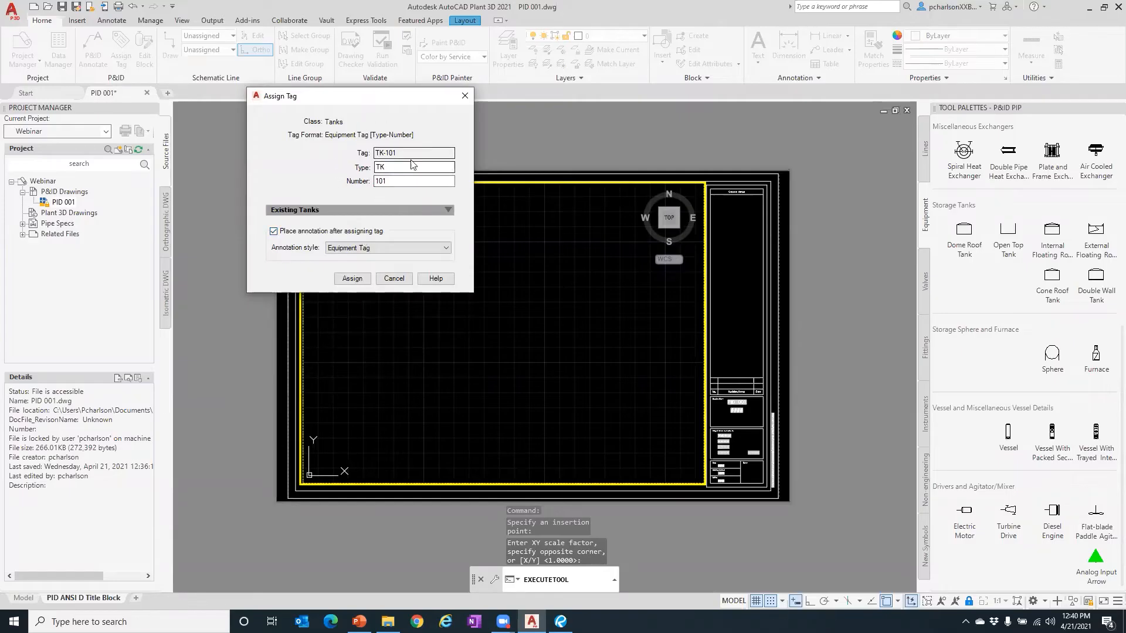
left_click(372, 251)
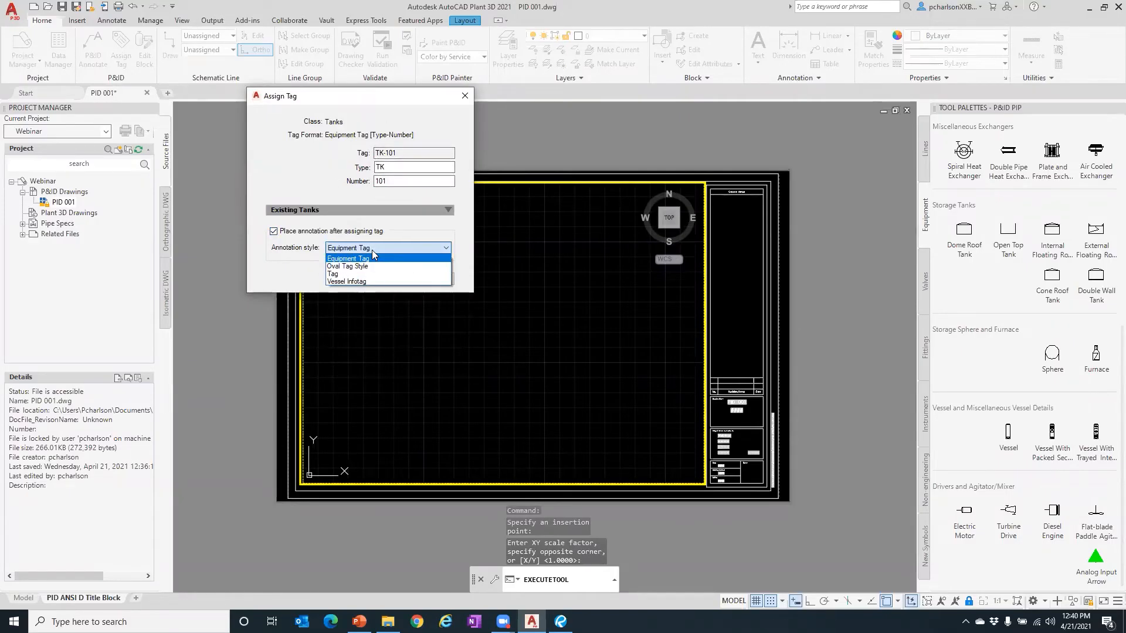
left_click(371, 249)
left_click(370, 248)
left_click(371, 250)
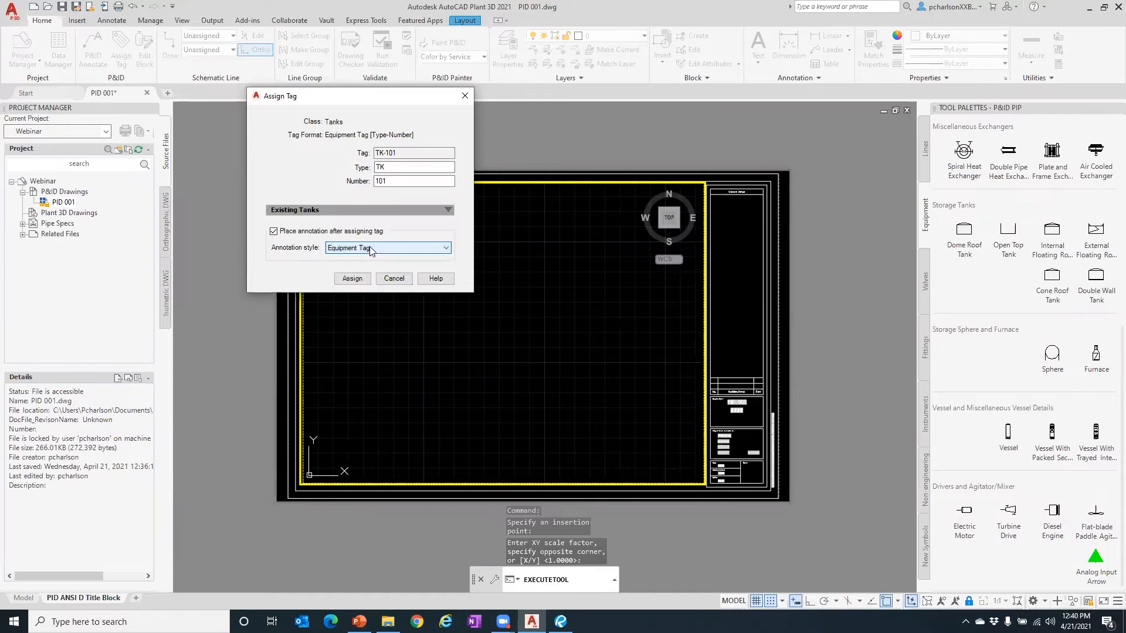
left_click(352, 279)
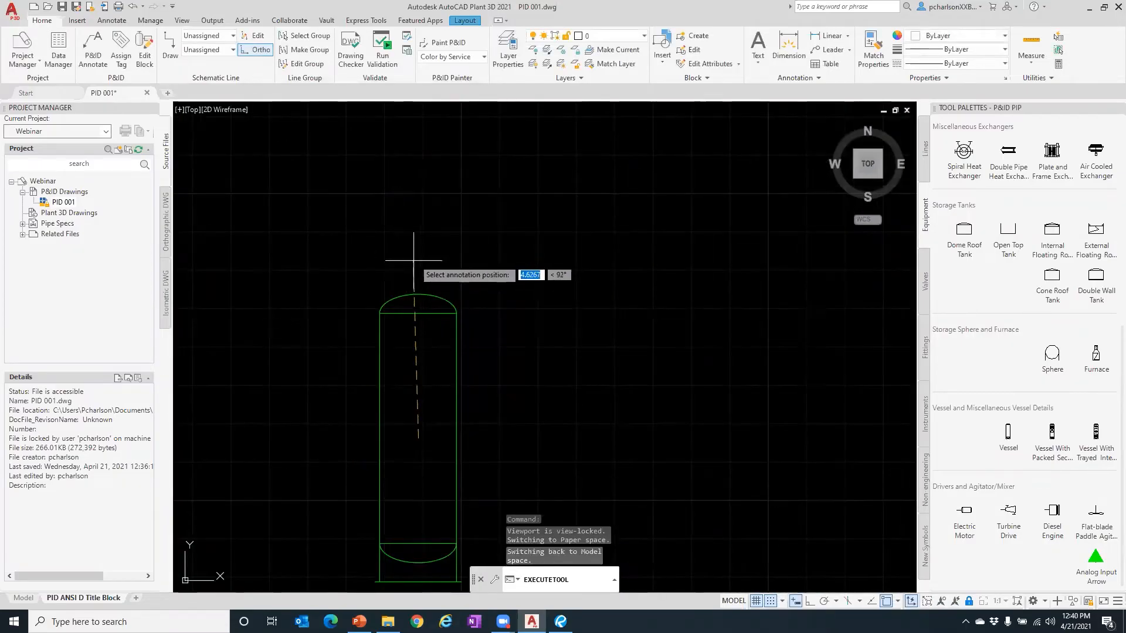
left_click(416, 246)
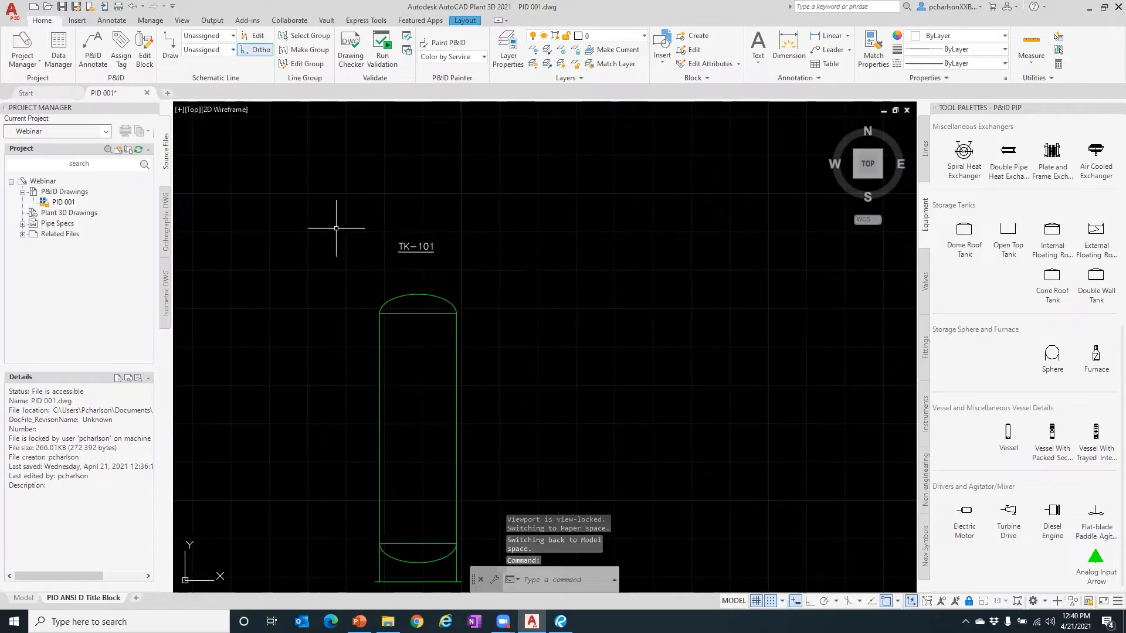
- Scroll the equipment palette up to the Pumps and TEMA Type Exchangers sections
scroll(350, 256, "down", 3)
scroll(391, 241, "up", 1)
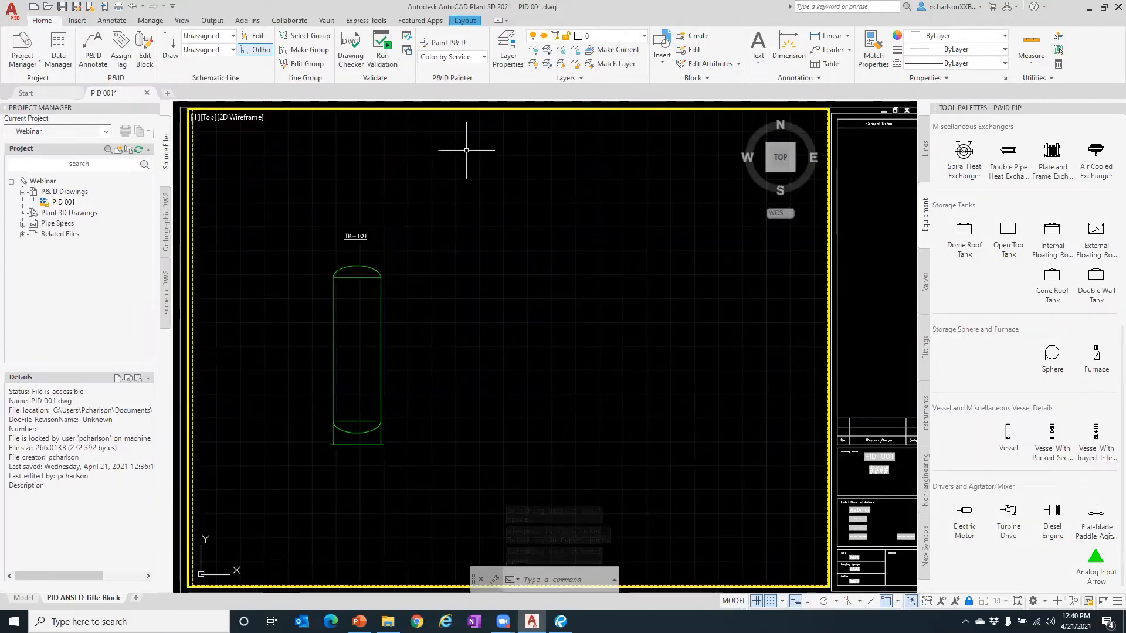
scroll(466, 150, "down", 2)
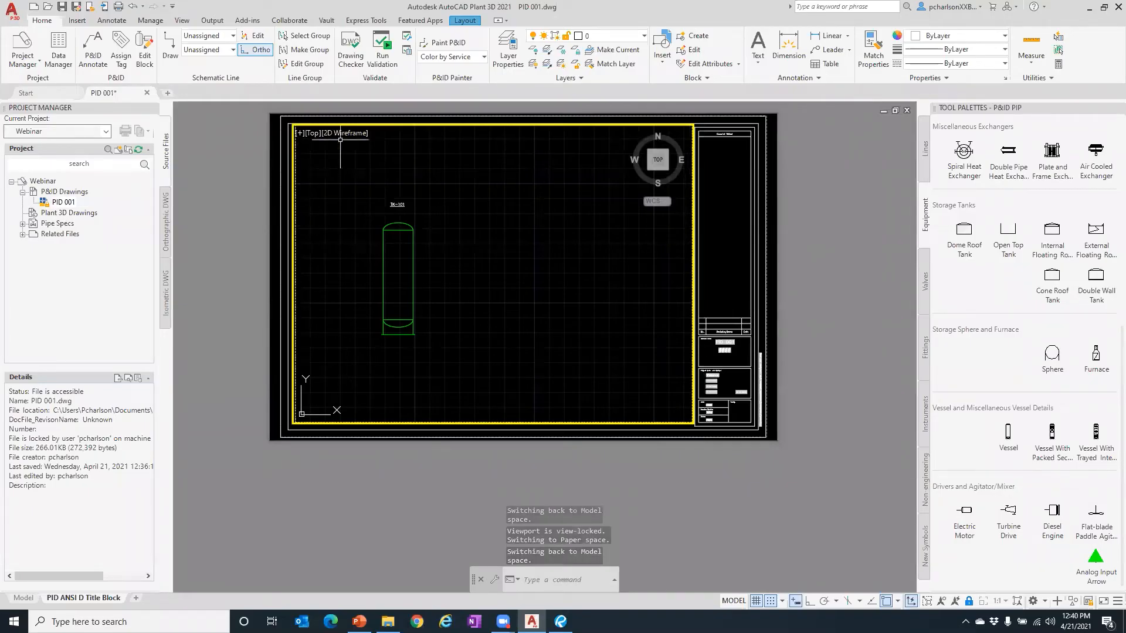
scroll(370, 143, "up", 2)
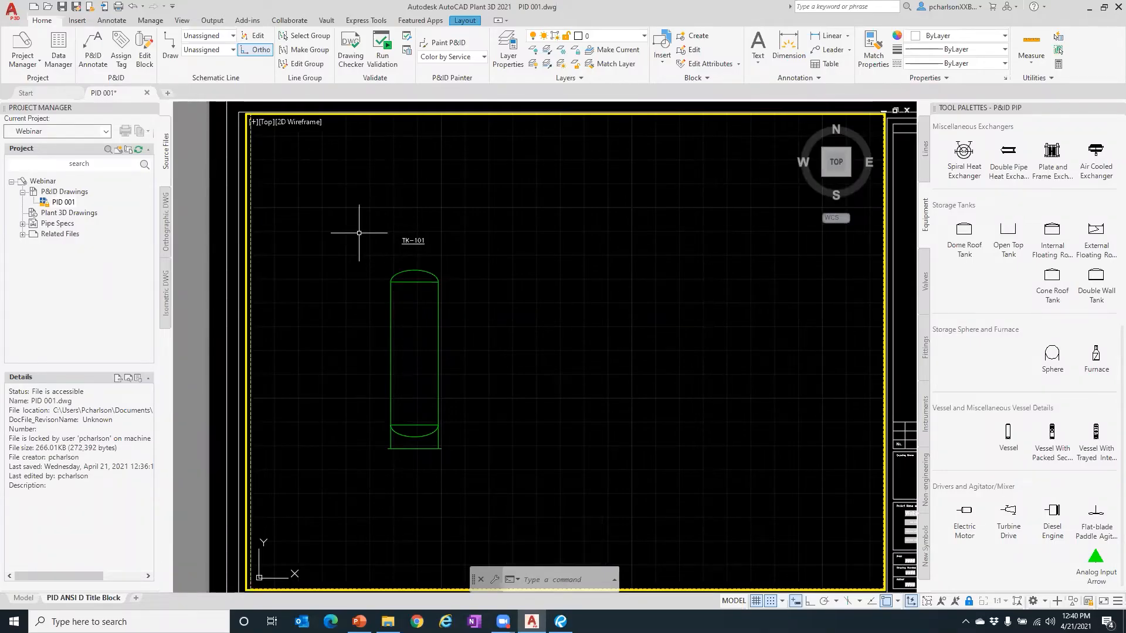
scroll(359, 233, "down", 3)
scroll(359, 232, "up", 3)
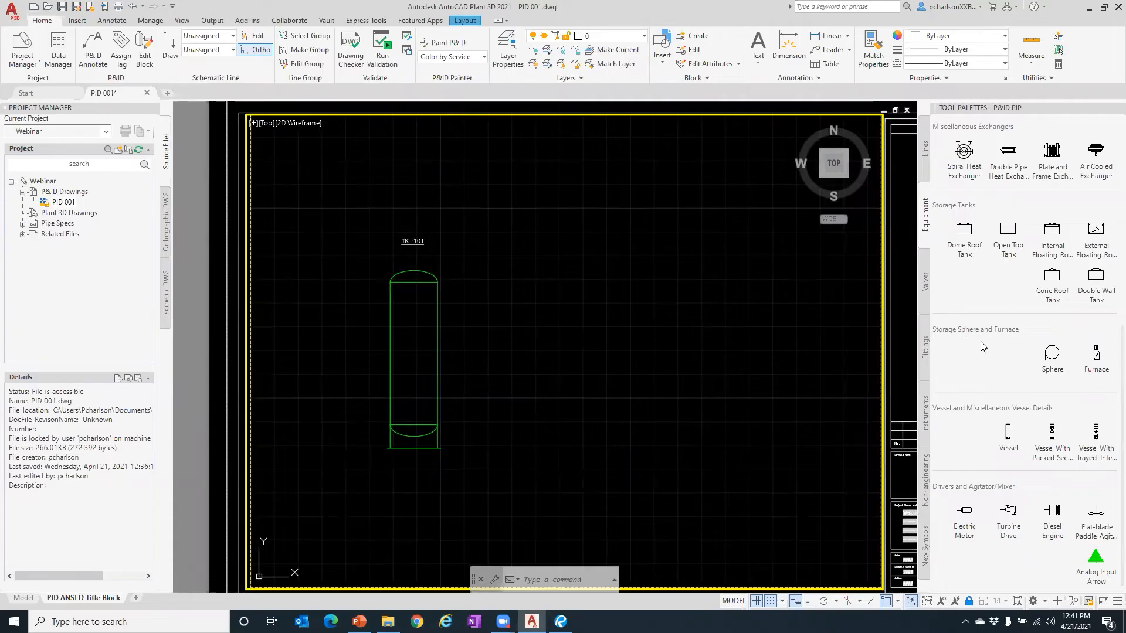
scroll(982, 346, "up", 5)
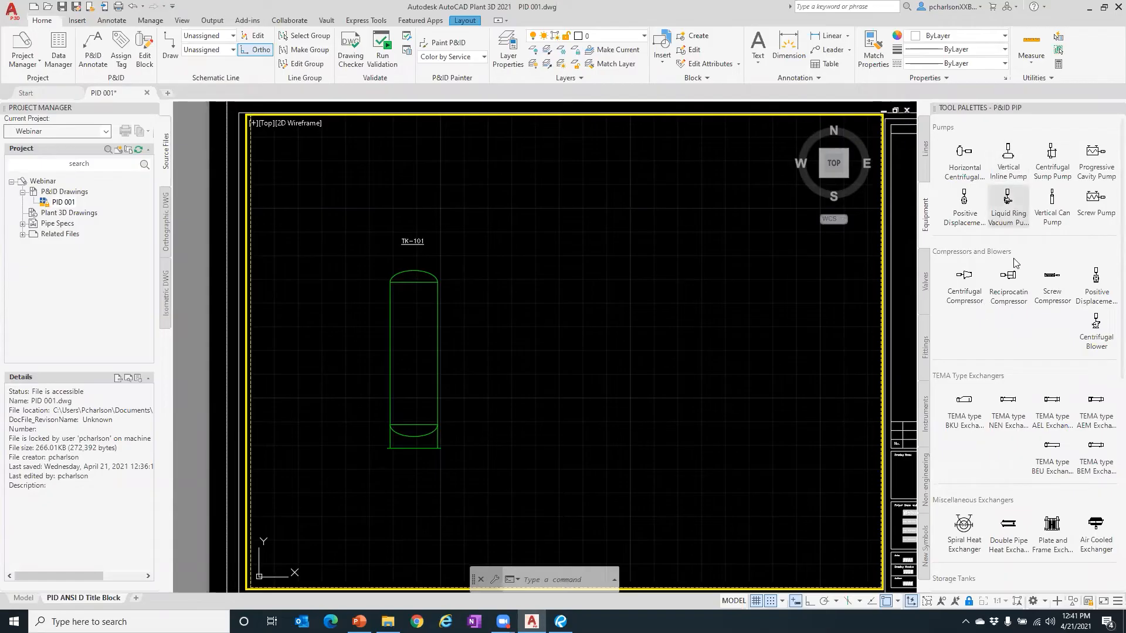
- Insert a TEMA type BKU exchanger at the lower left, tag it E-101 with the label below
left_click(957, 405)
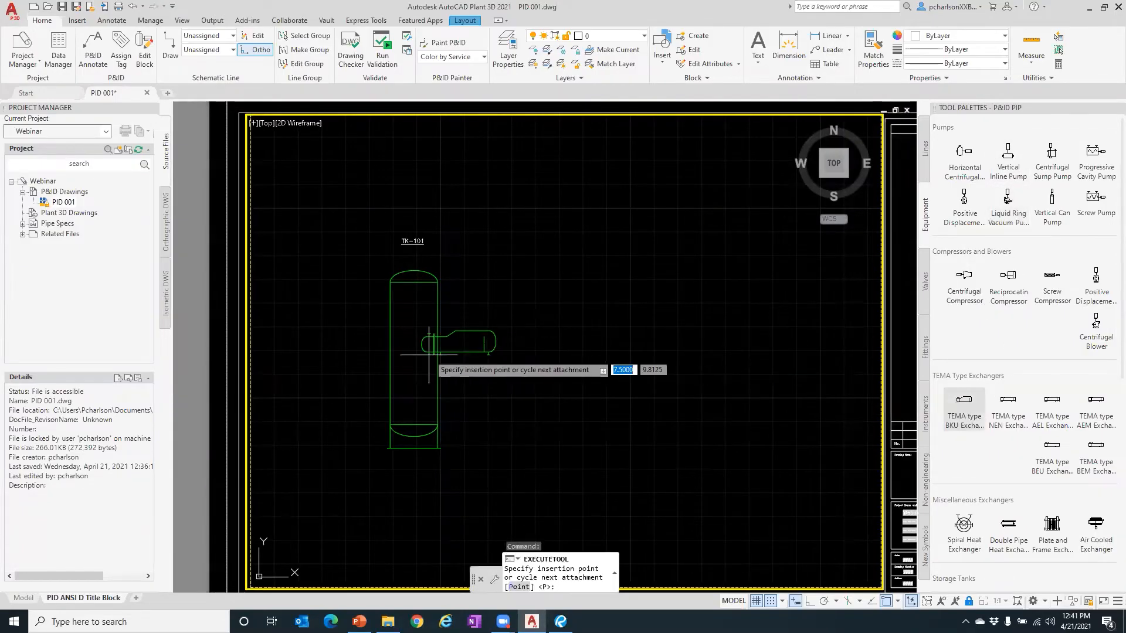
left_click(278, 449)
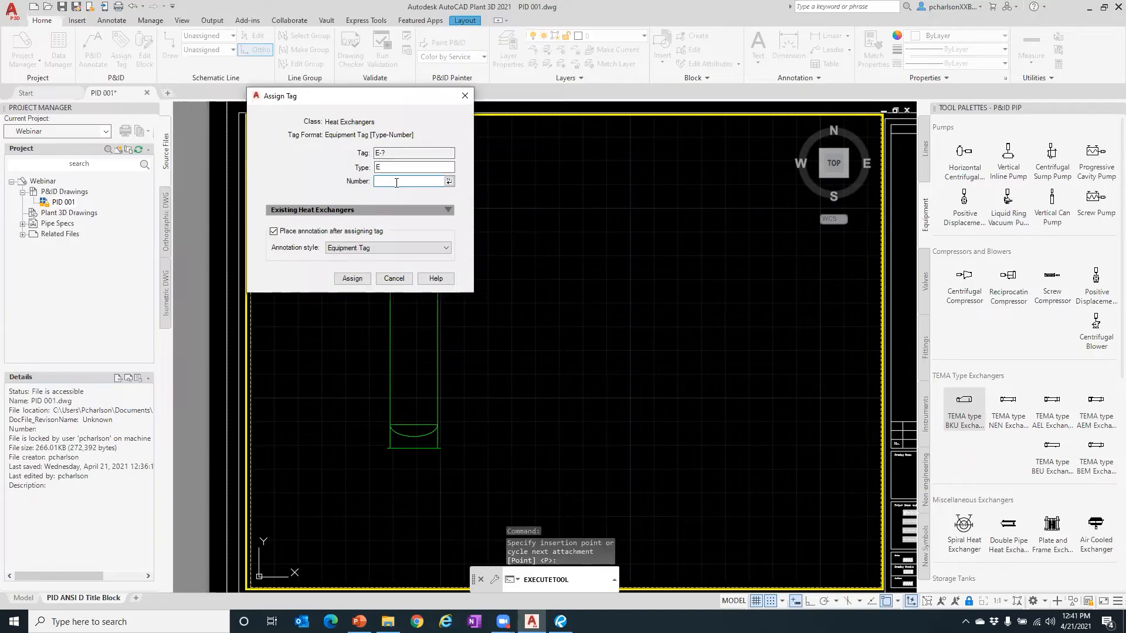
type("101")
left_click_drag(381, 97, 629, 88)
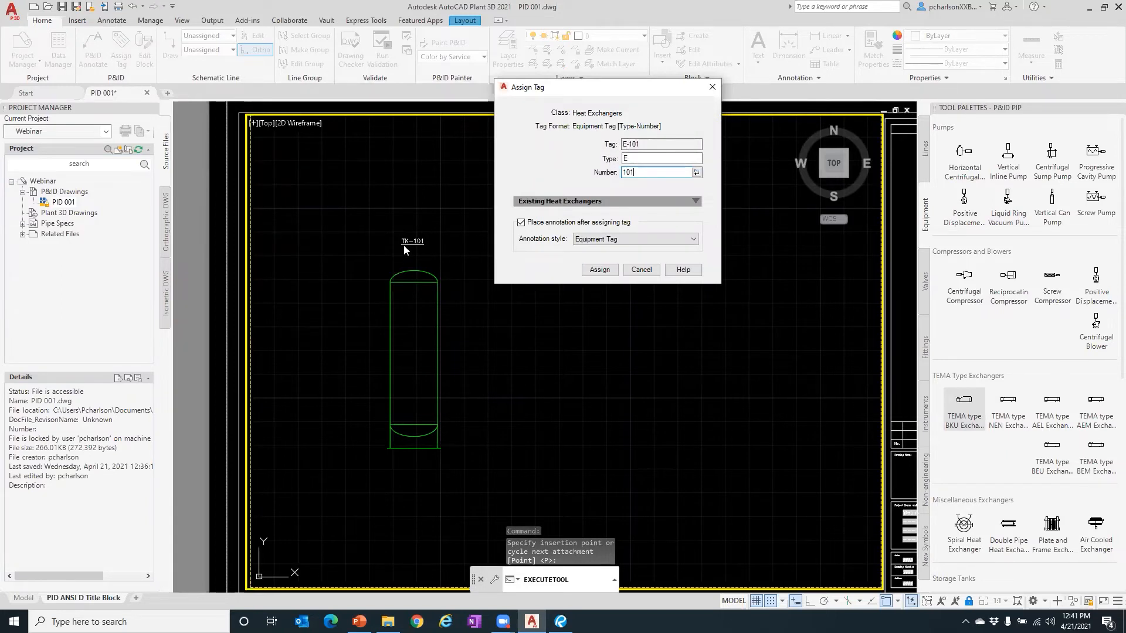
left_click(604, 269)
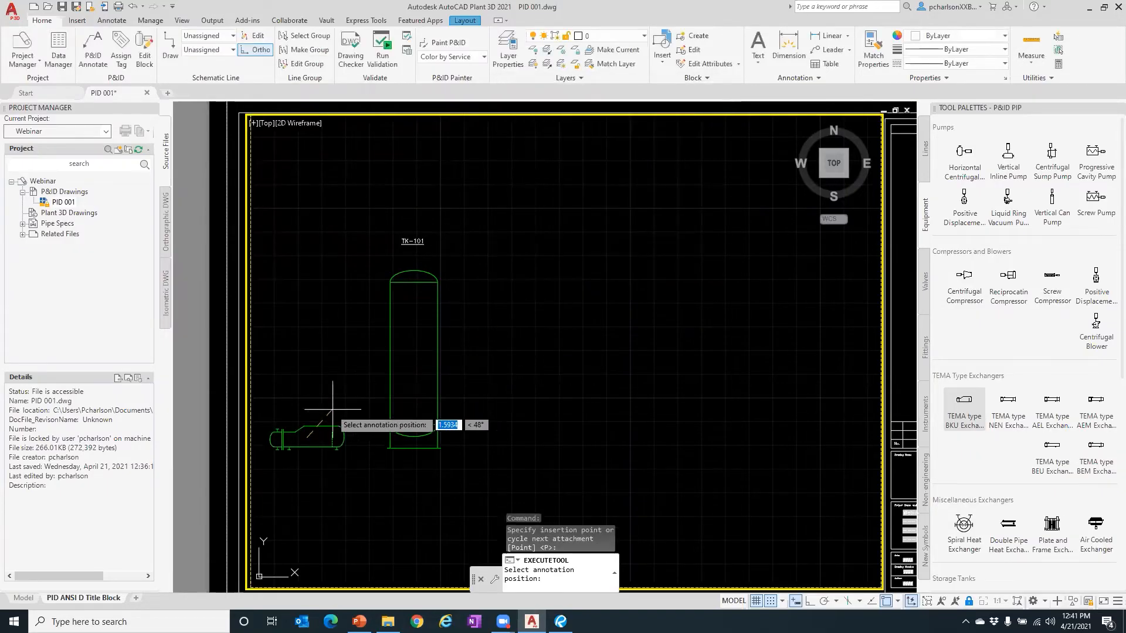
left_click(309, 467)
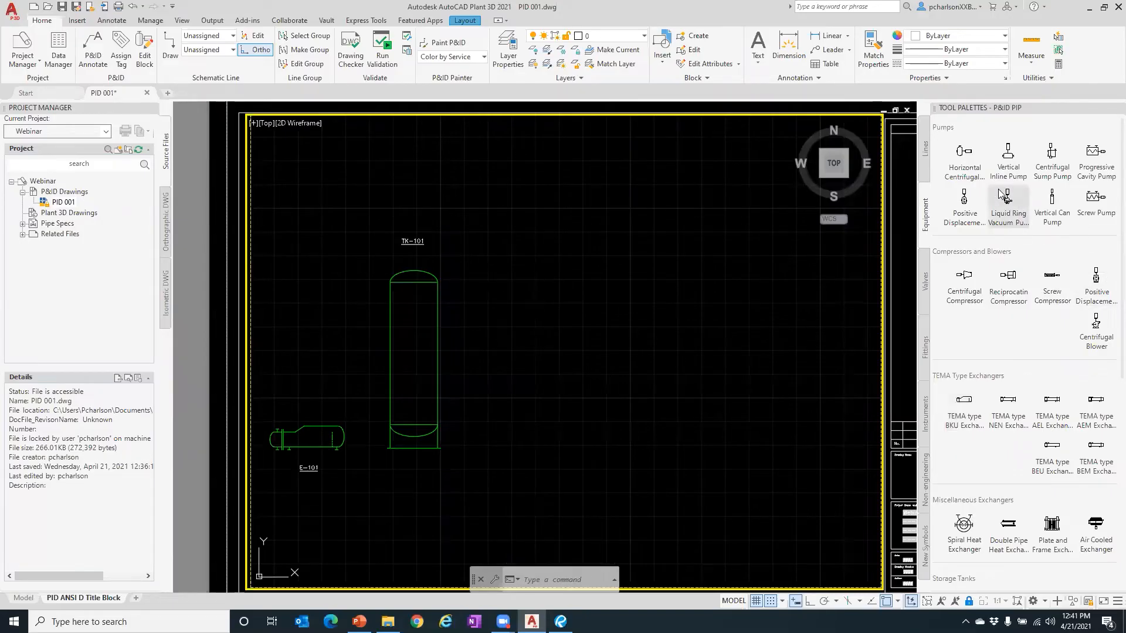
- Place a horizontal centrifugal pump lower right of the tank, tagged P-101A with its label below
left_click(960, 165)
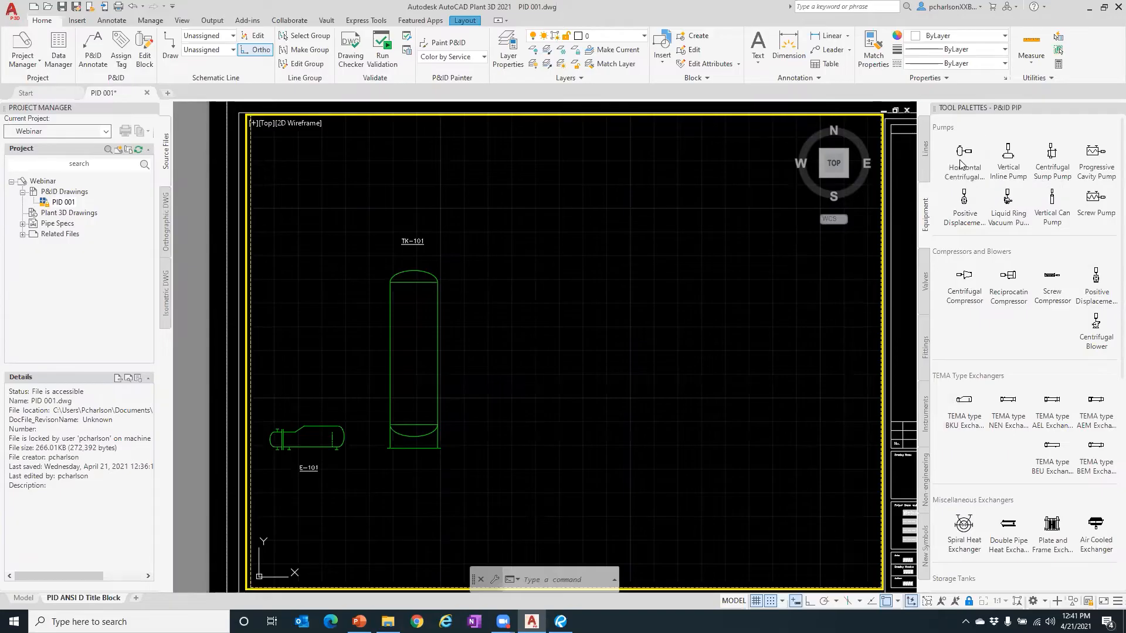
left_click(523, 460)
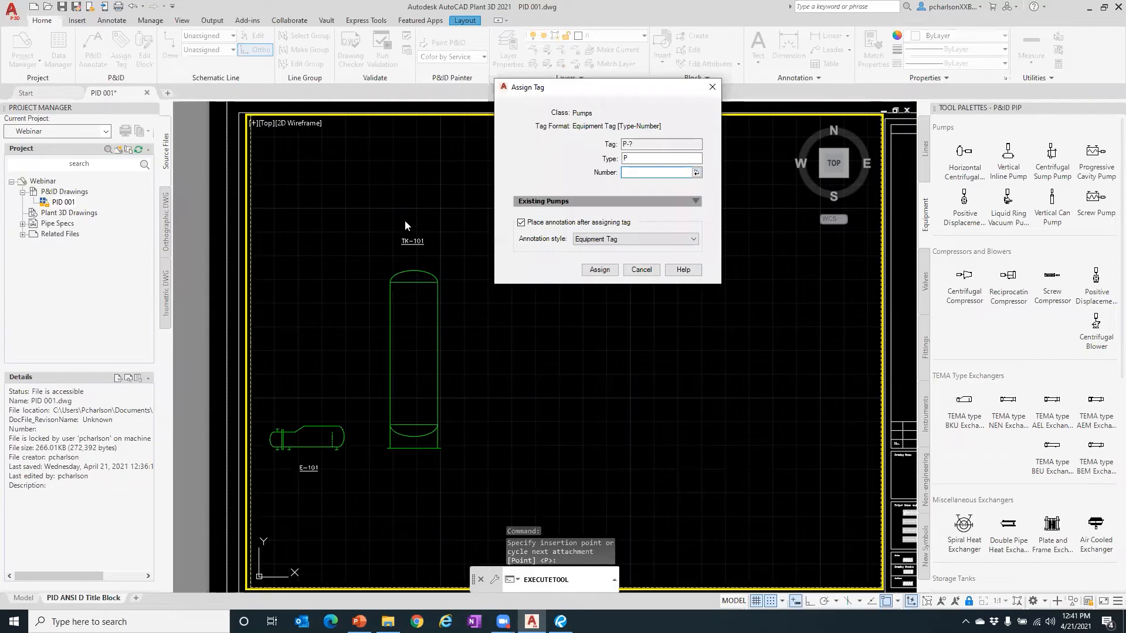
type("101A")
left_click(599, 269)
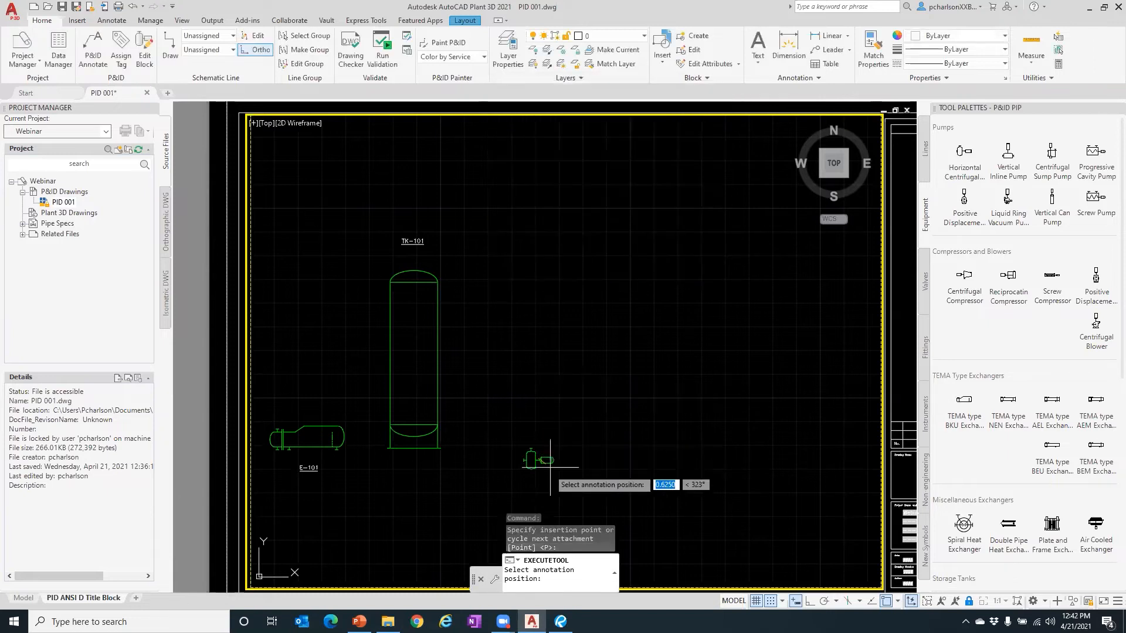
left_click(534, 483)
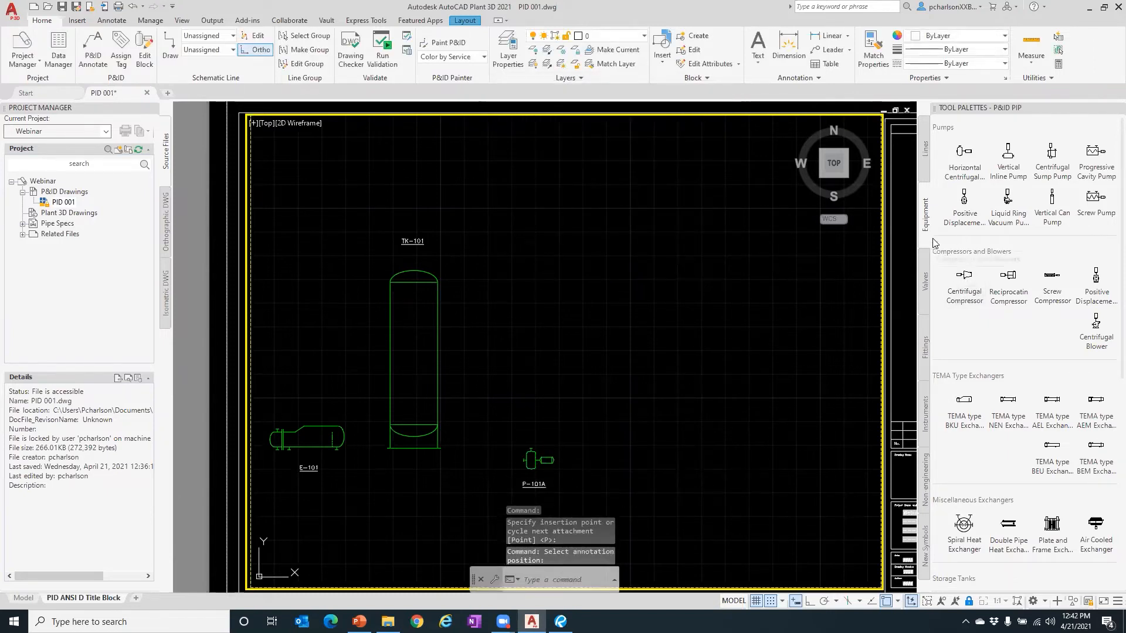
left_click(961, 231)
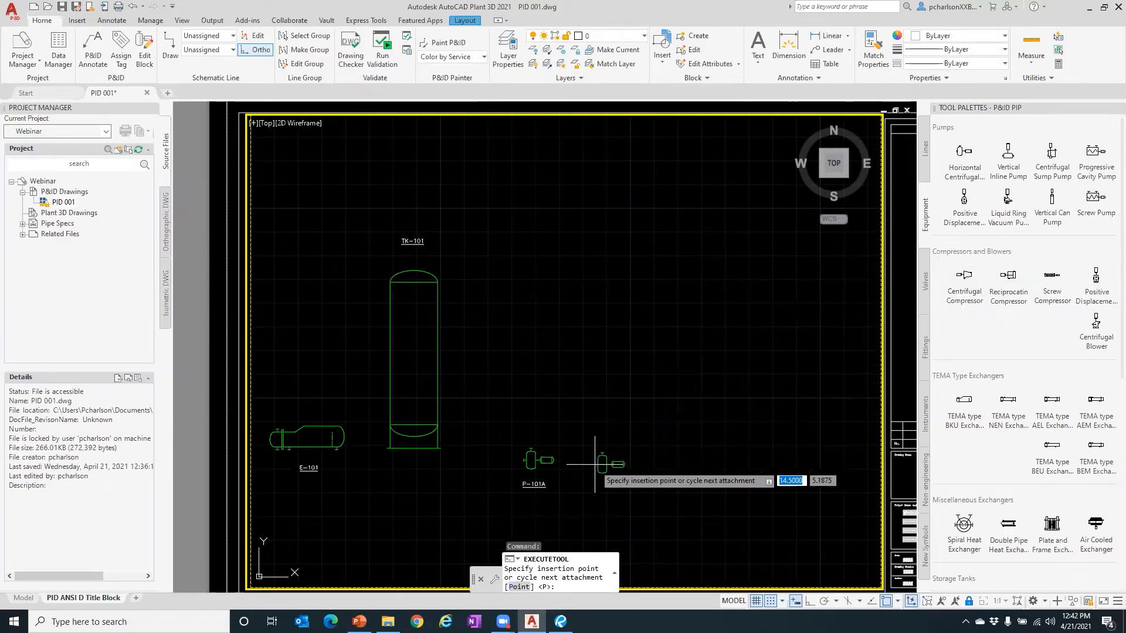
- Place the second pump right of P-101A, tag it number 101B, and put the P-101B label underneath
left_click(641, 261)
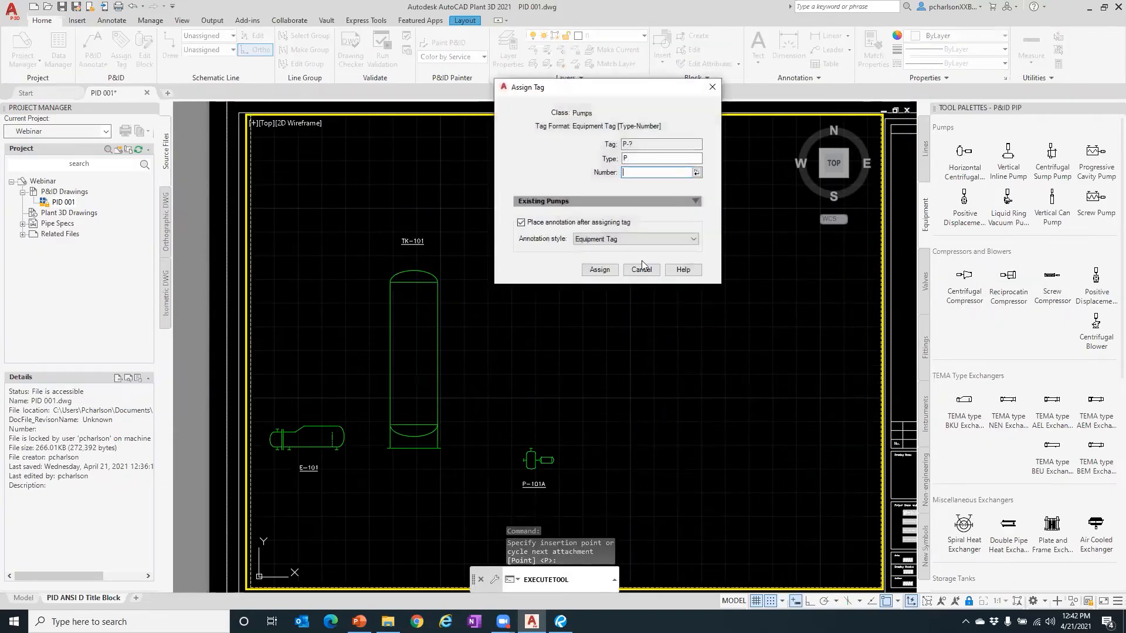
left_click(697, 174)
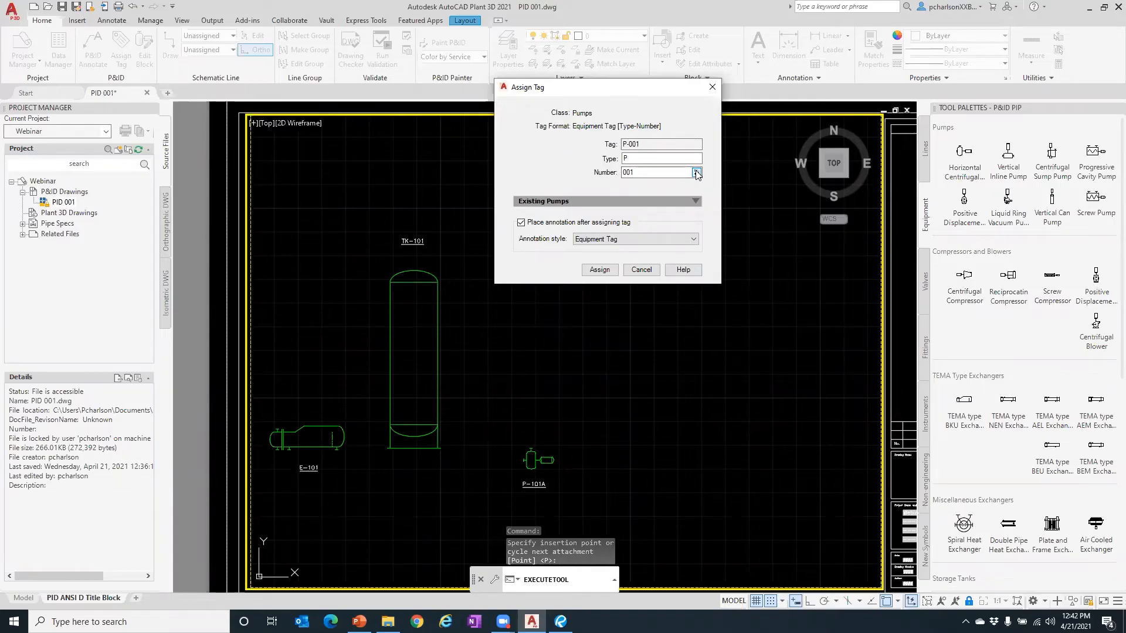
left_click(696, 172)
left_click(696, 203)
left_click(537, 230)
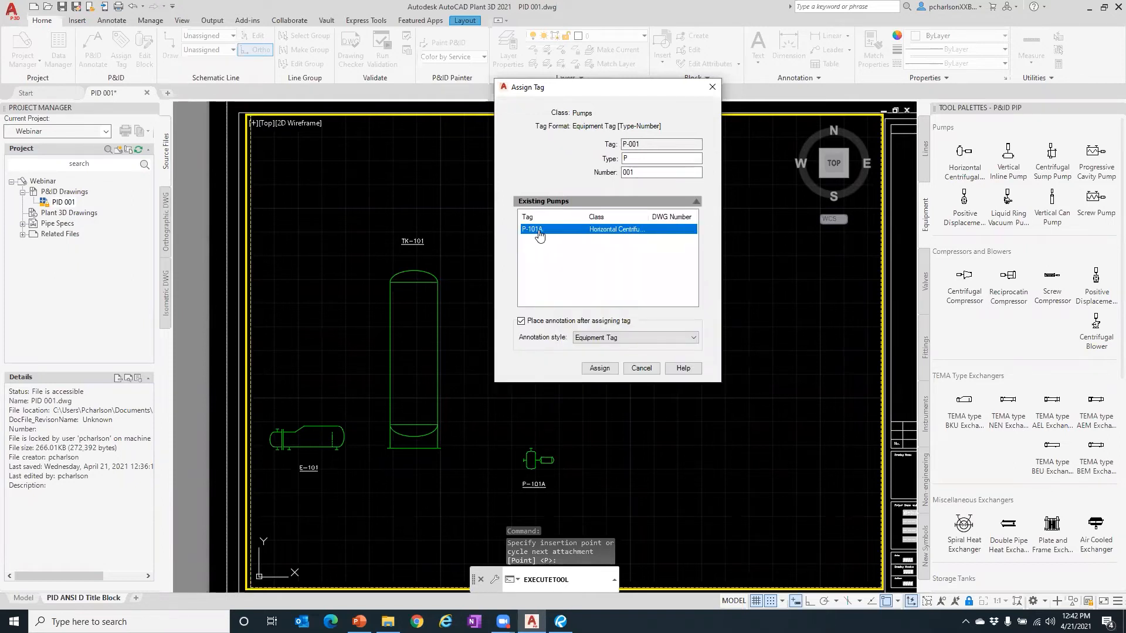
double_click(639, 173)
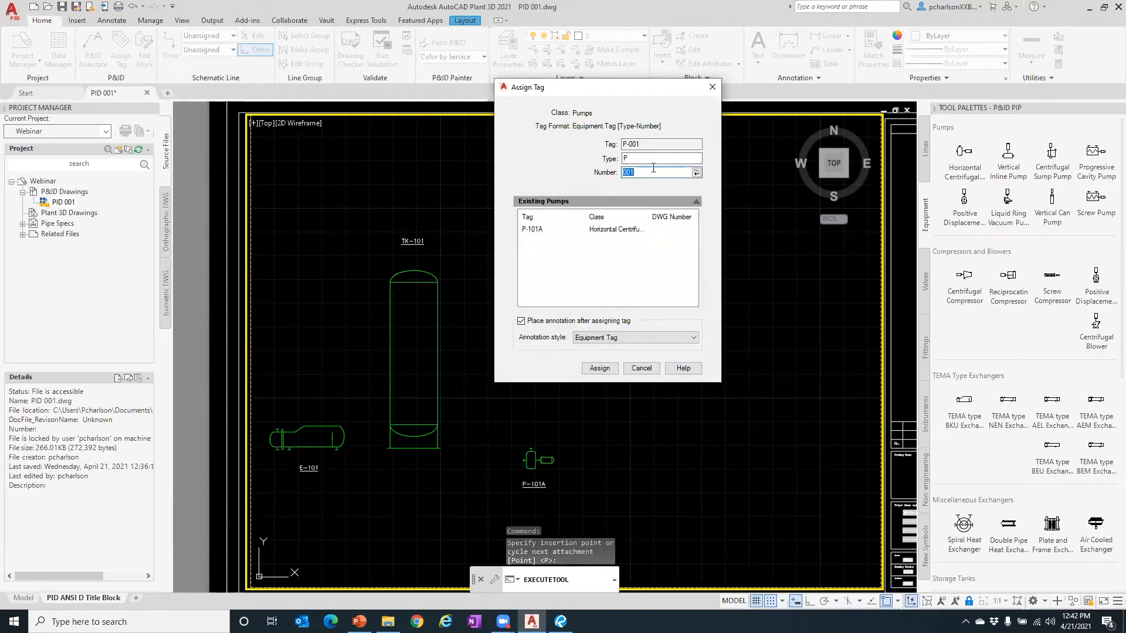
type("101B")
left_click(594, 369)
key("Return")
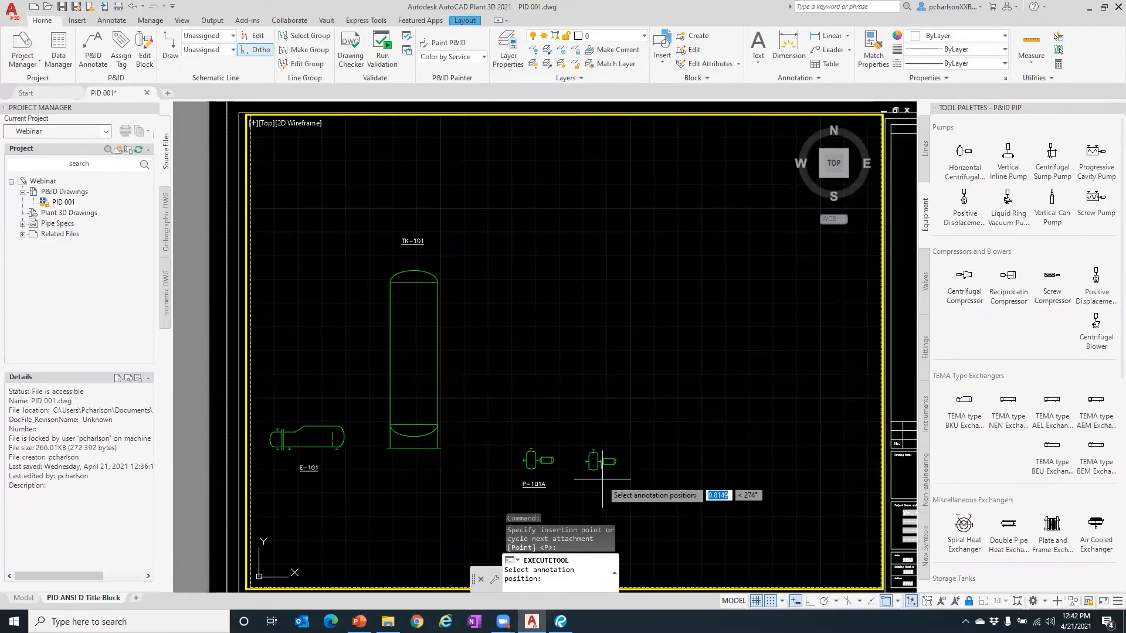
left_click(600, 481)
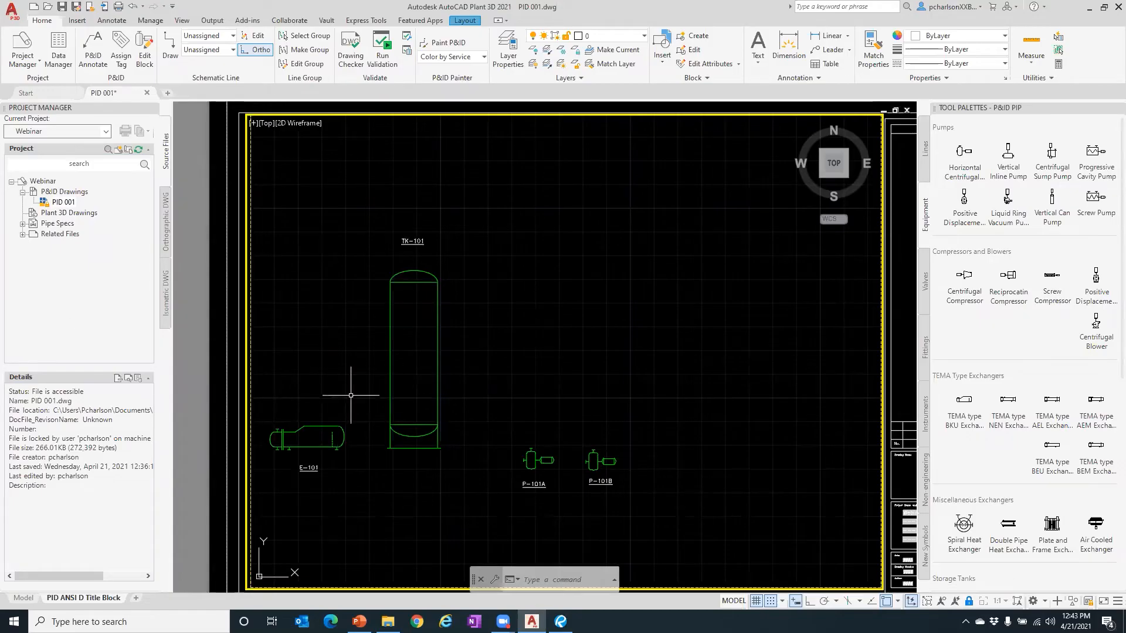
scroll(280, 452, "up", 3)
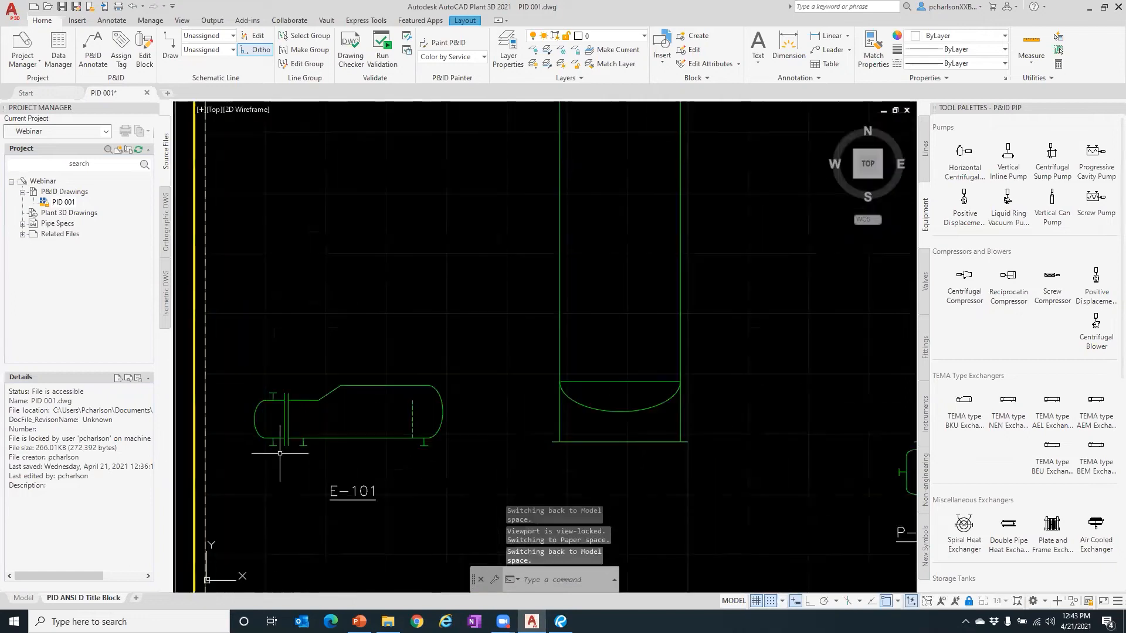
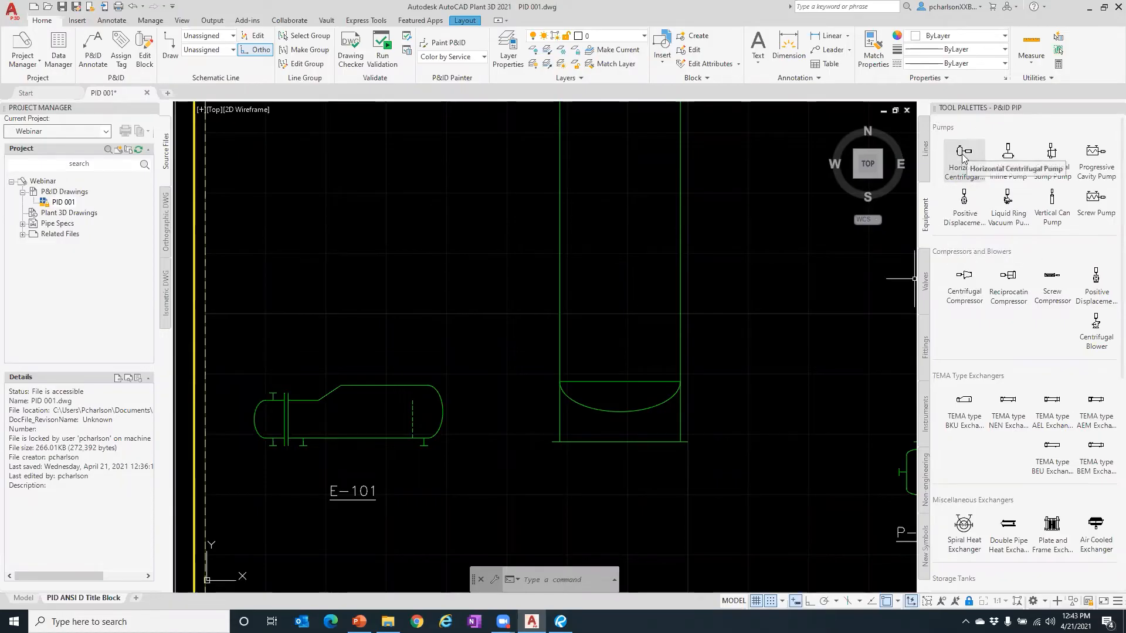
- Place a Single Line Nozzle on E-101's top edge at 0° rotation
left_click(925, 347)
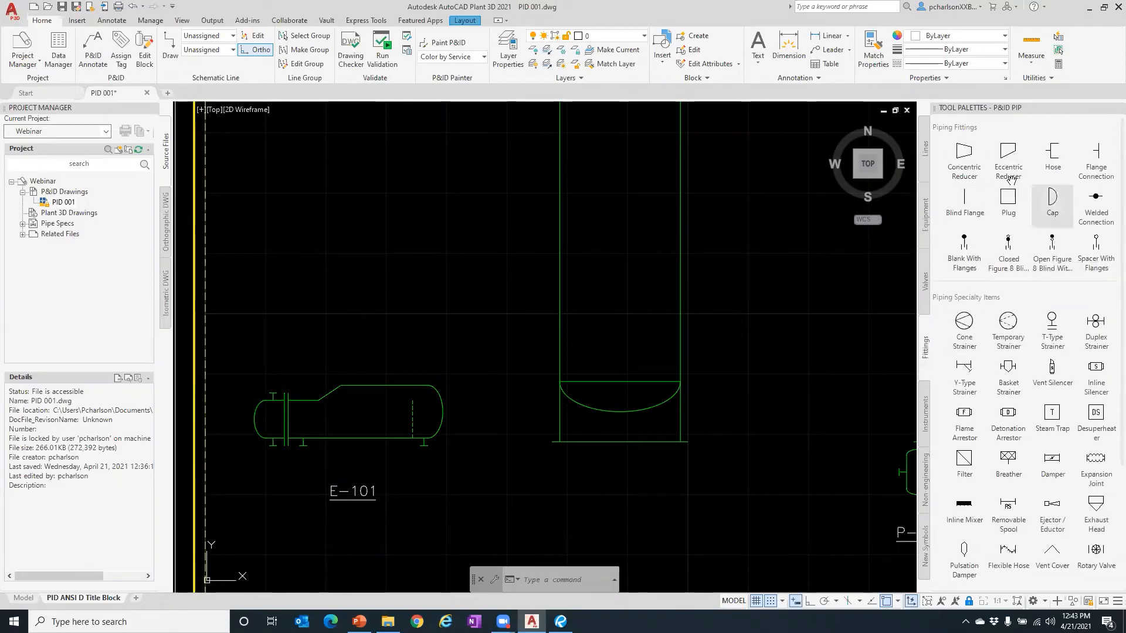
scroll(988, 305, "down", 3)
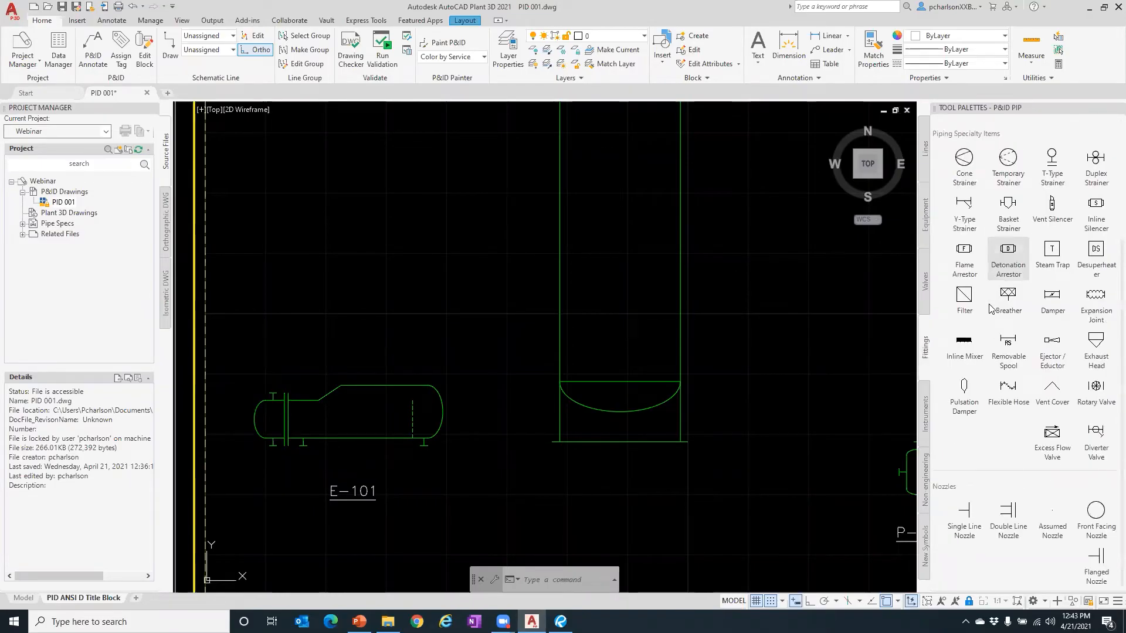
left_click(963, 516)
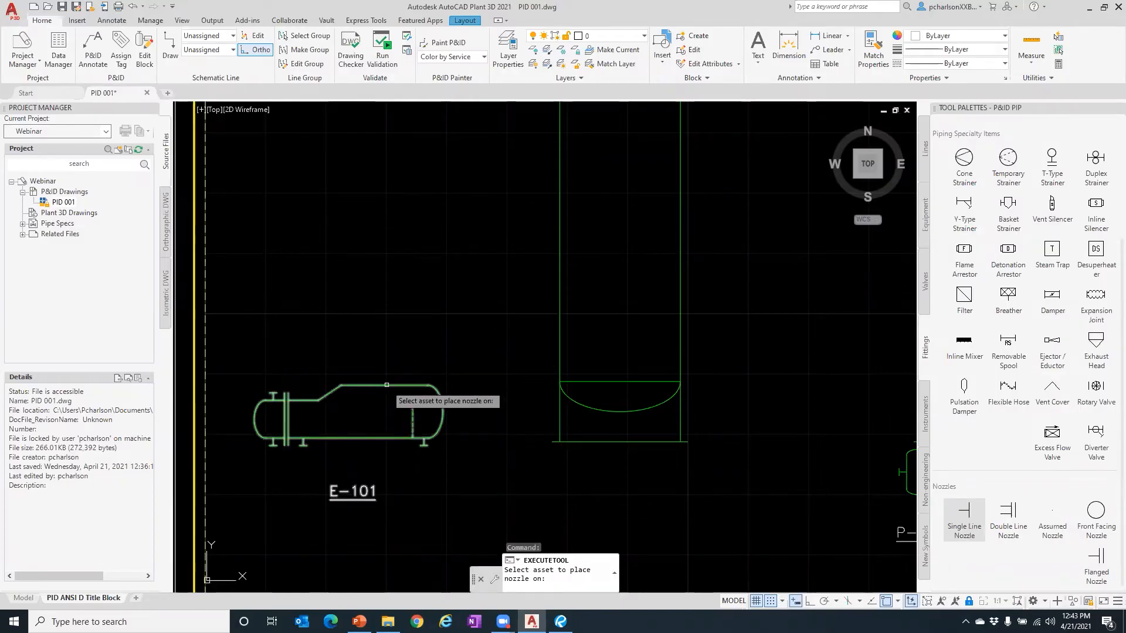
left_click(387, 385)
left_click(394, 383)
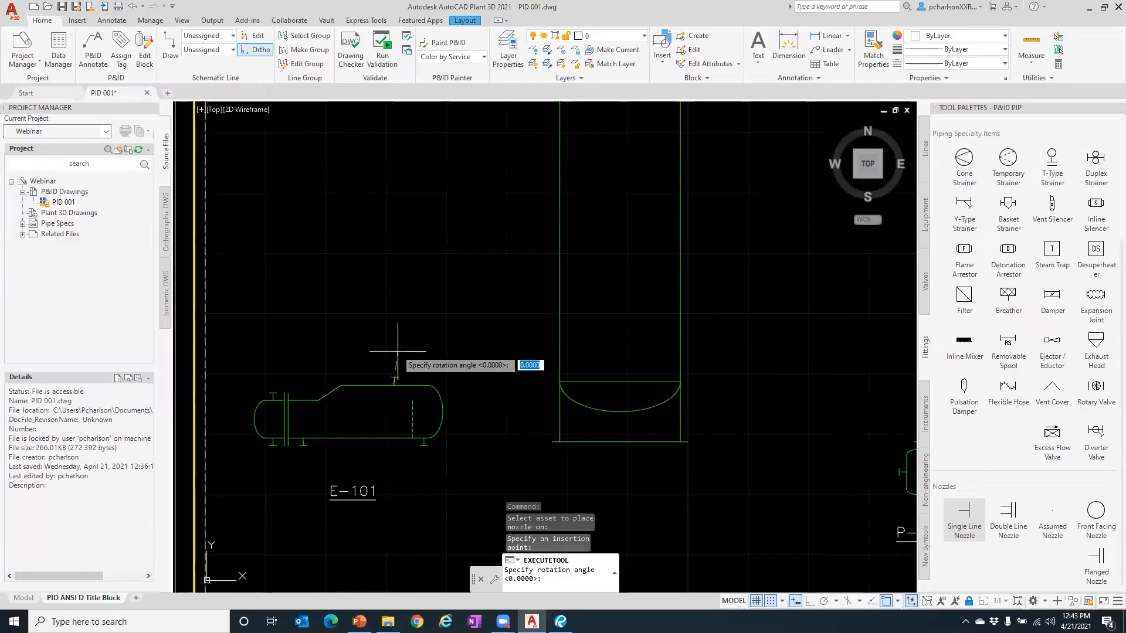
left_click(394, 233)
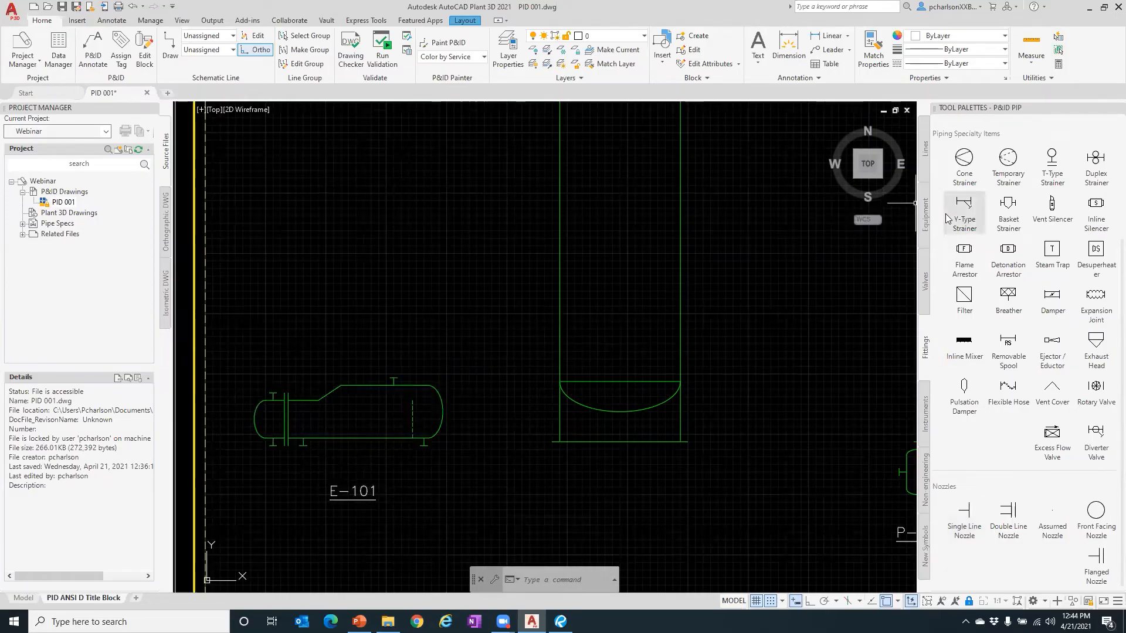
left_click(925, 150)
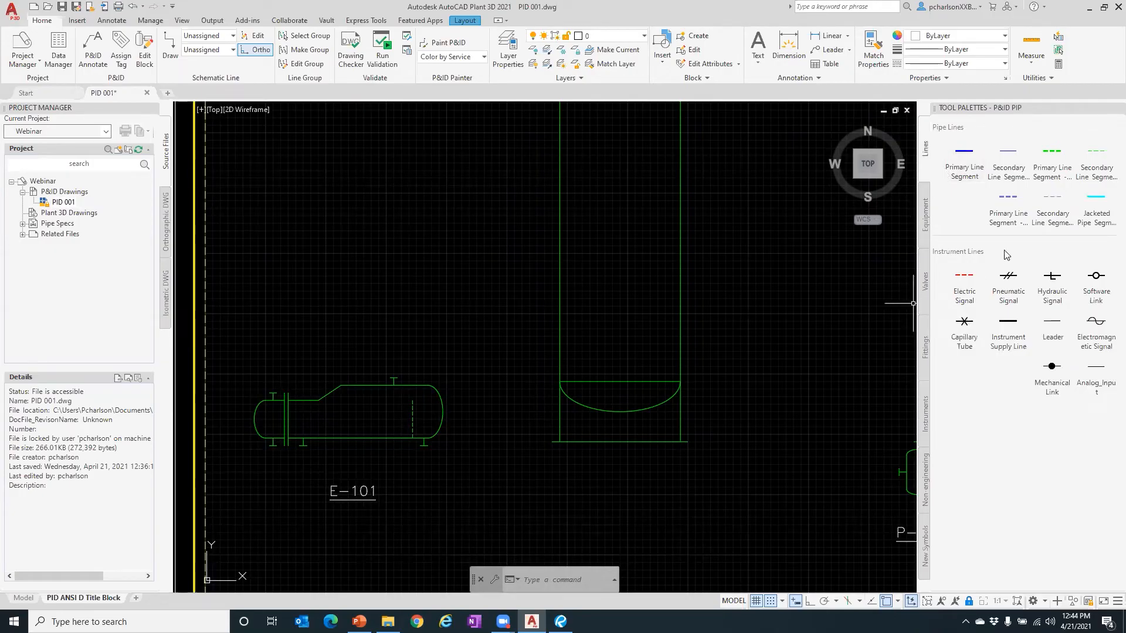
- Draw a primary line from E-101's top nozzle up, then right into the tall vessel
left_click(961, 158)
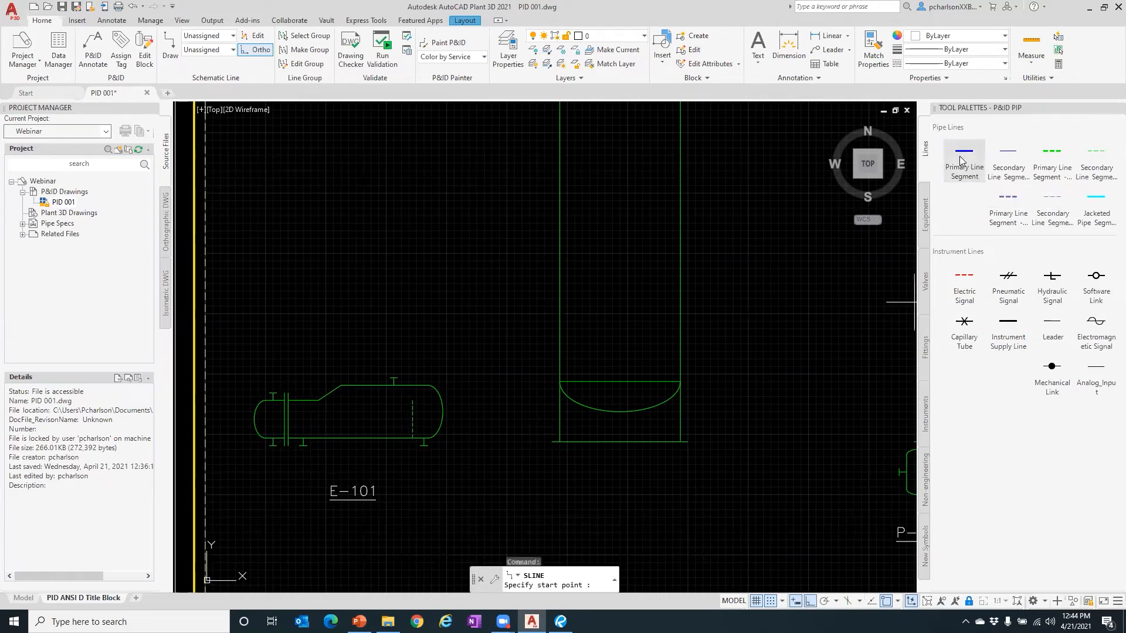
left_click(393, 378)
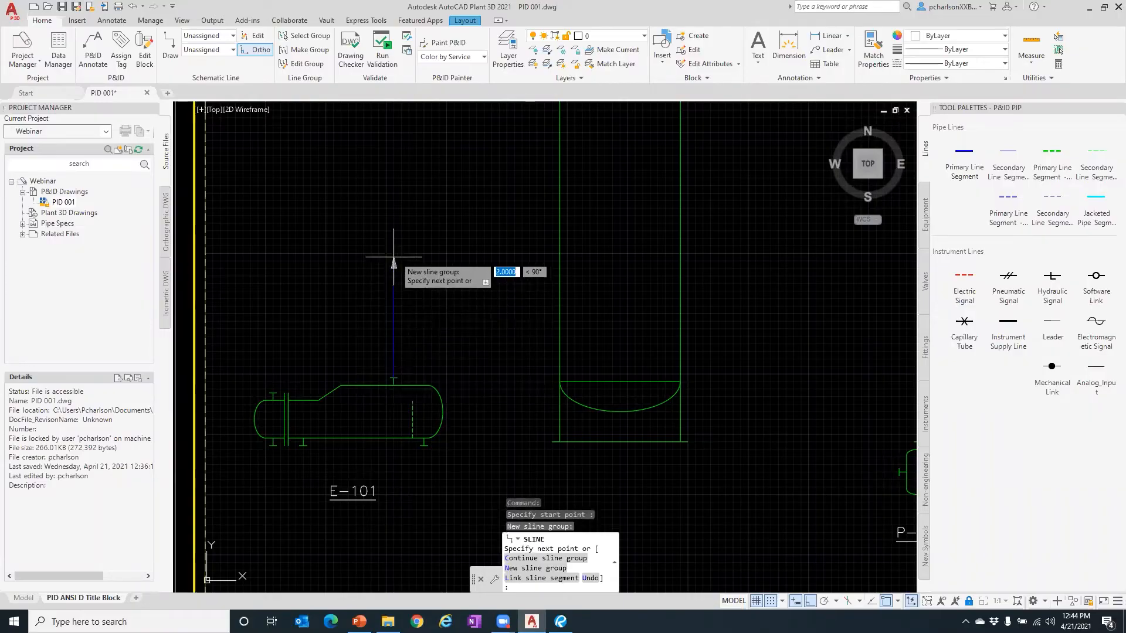
scroll(393, 256, "up", 3)
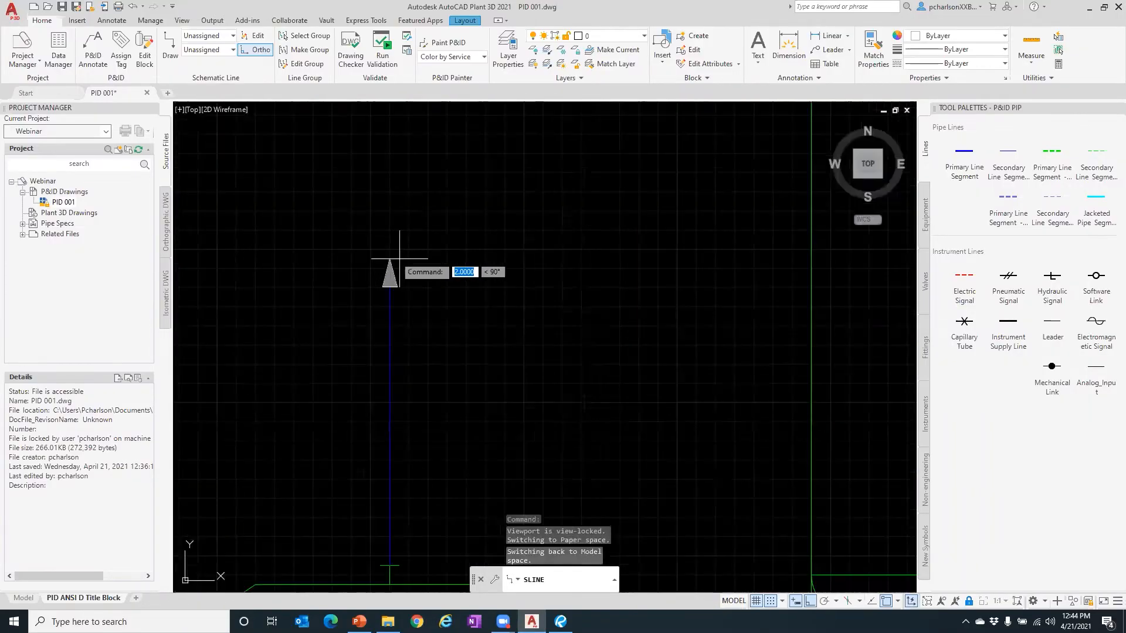
scroll(398, 258, "down", 4)
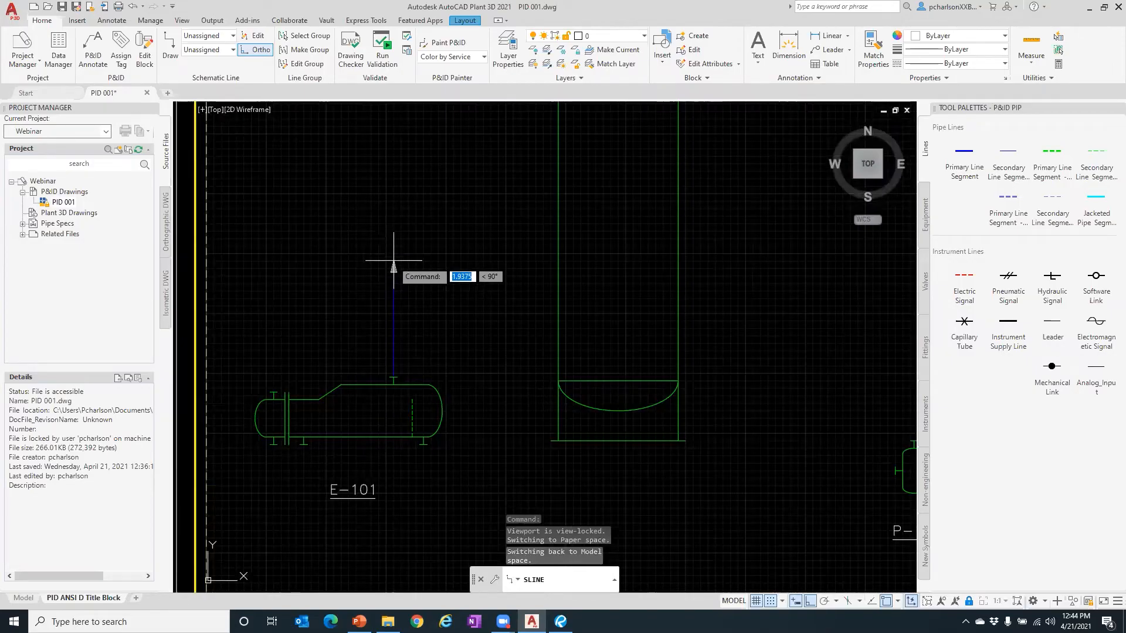
left_click(393, 261)
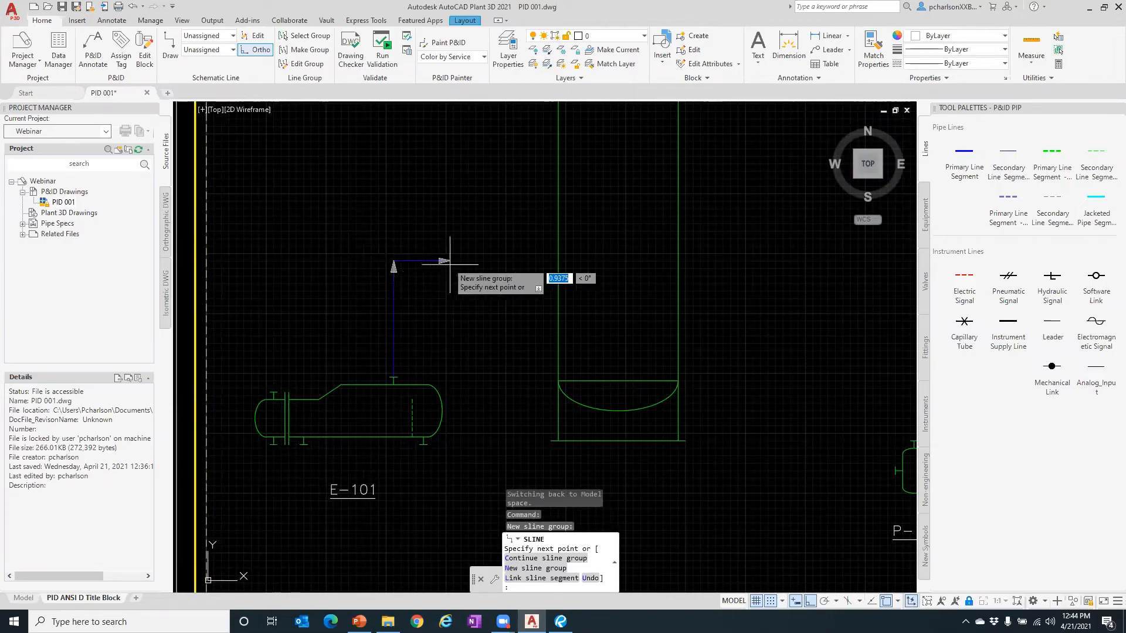
left_click(557, 260)
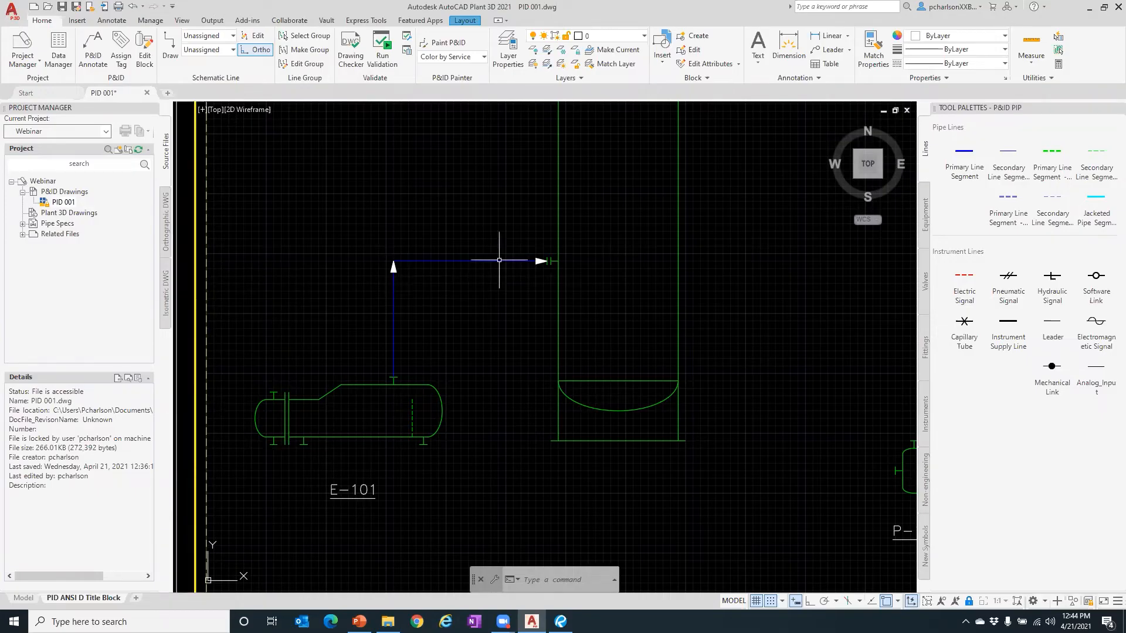
left_click(438, 260)
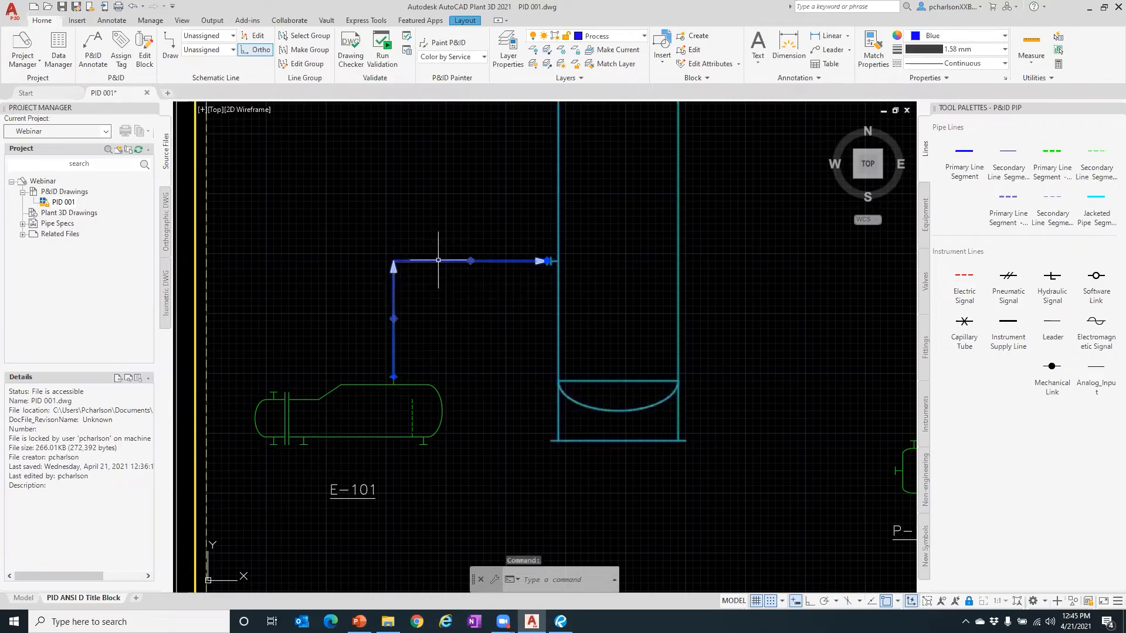
- Start tagging the new line with size 8" and spec CS150
right_click(431, 265)
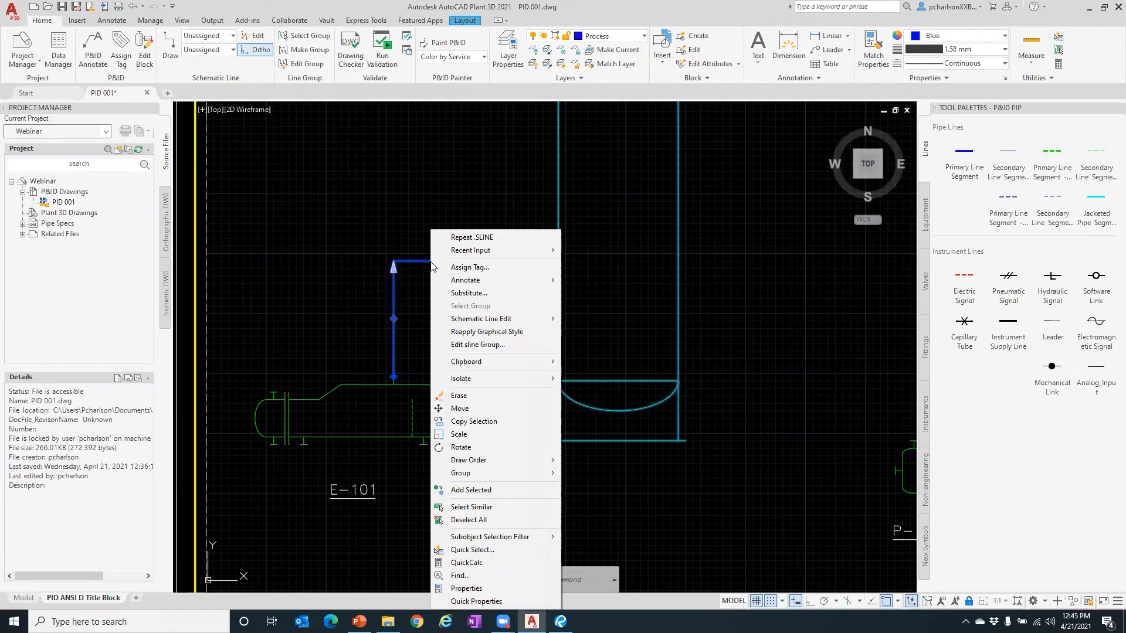
left_click(469, 267)
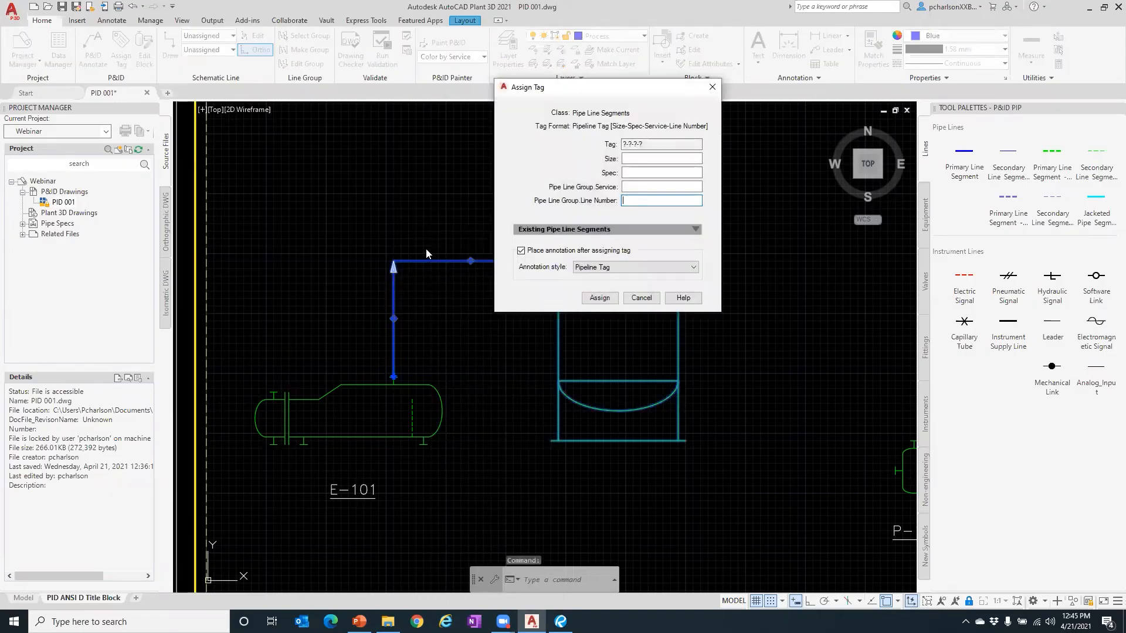
left_click_drag(572, 88, 455, 86)
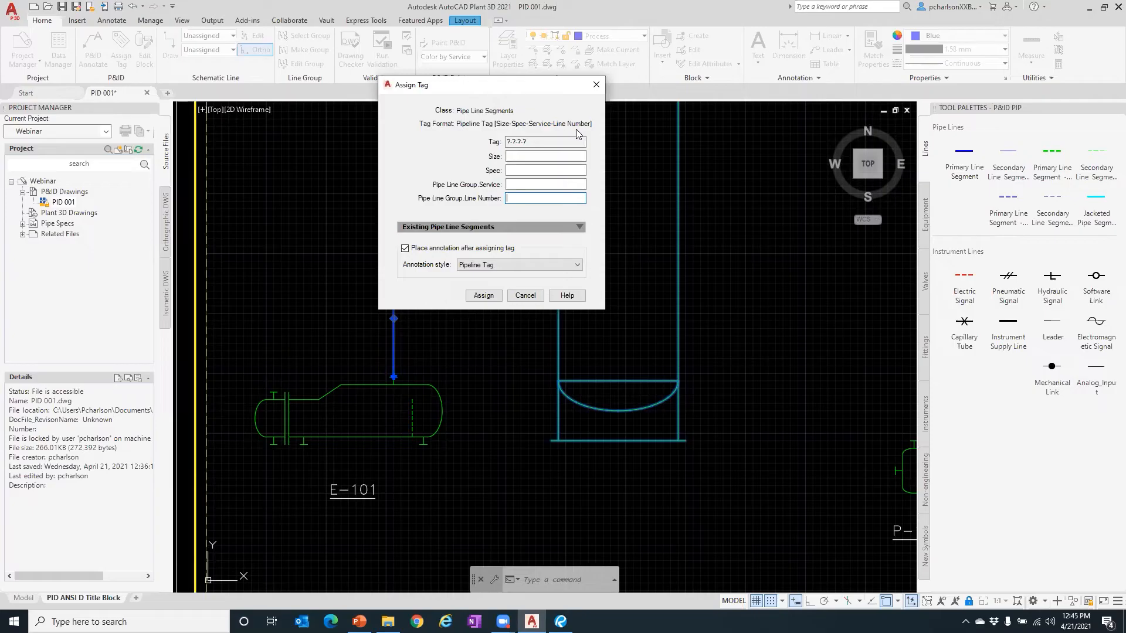
left_click(516, 157)
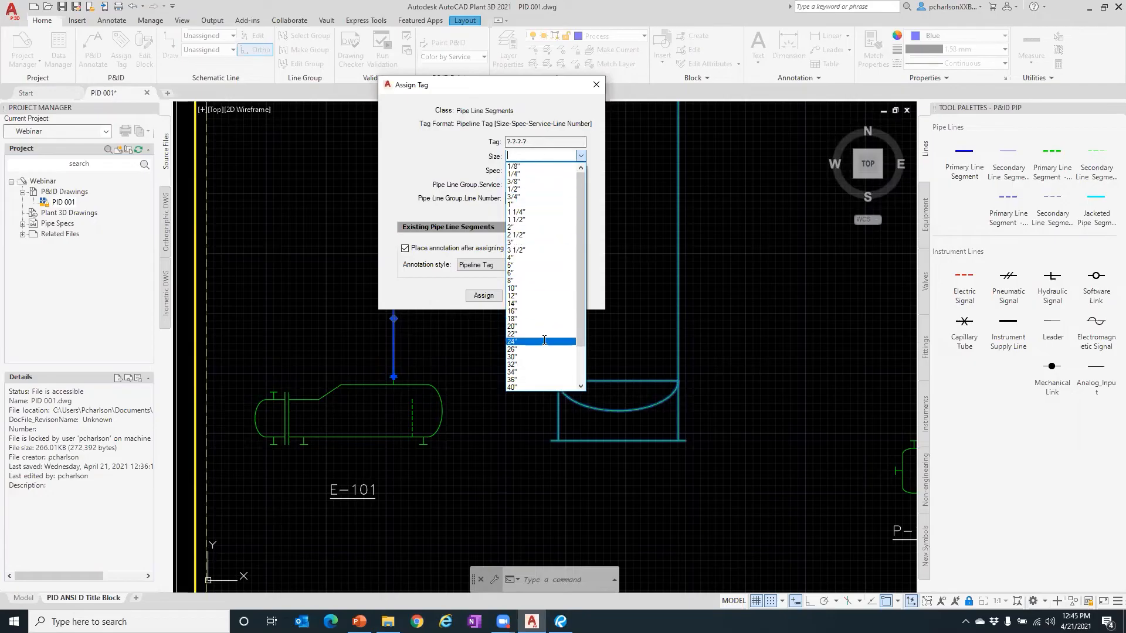
left_click(525, 280)
left_click(518, 170)
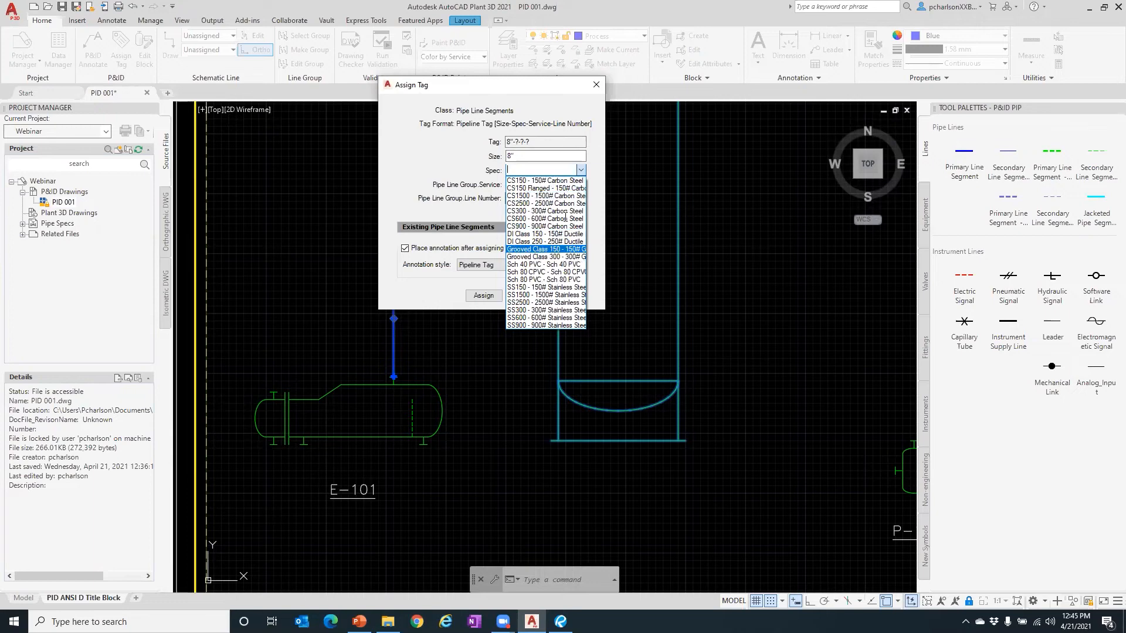
left_click(541, 180)
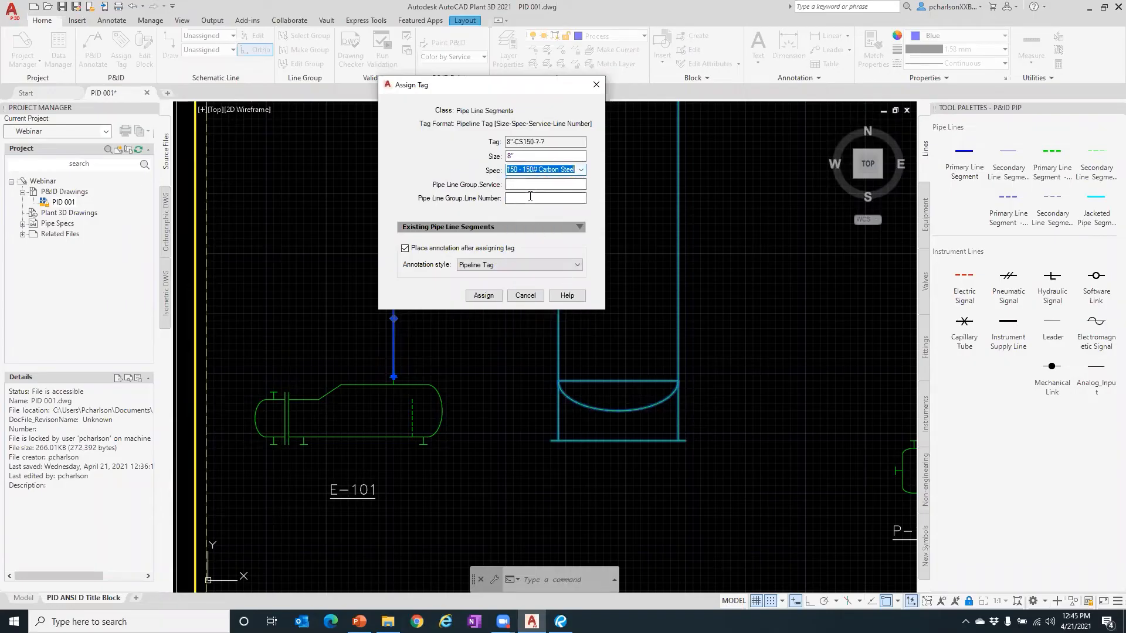
- Add service P and line number 1007, assign, and place the label above the horizontal run
left_click(534, 187)
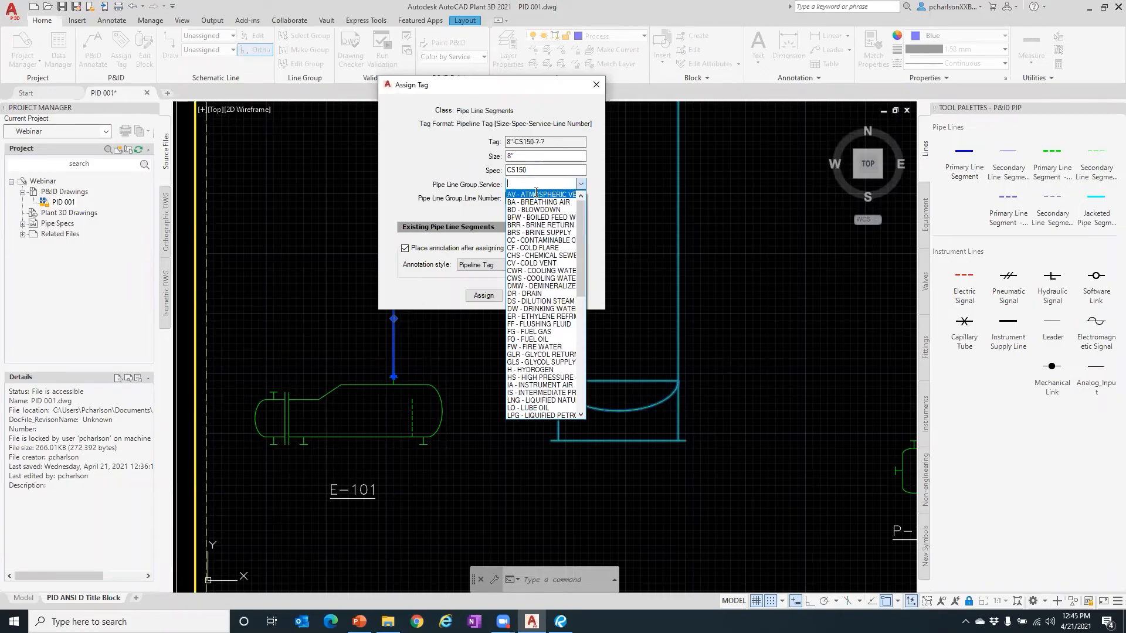
scroll(562, 295, "down", 4)
scroll(563, 294, "down", 3)
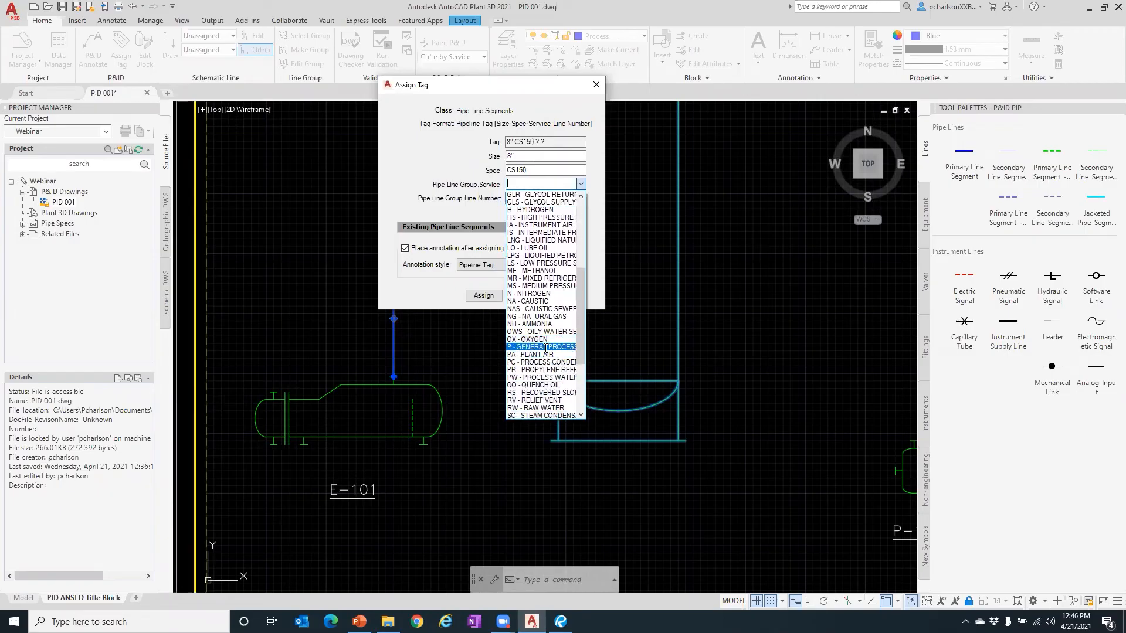
left_click(546, 348)
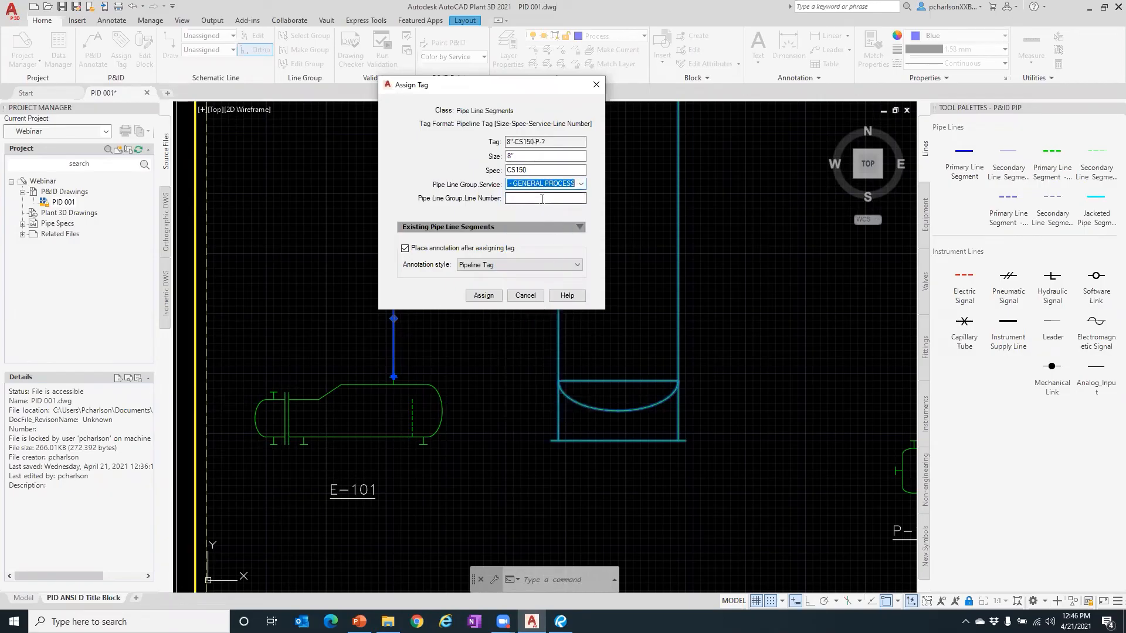
left_click(542, 200)
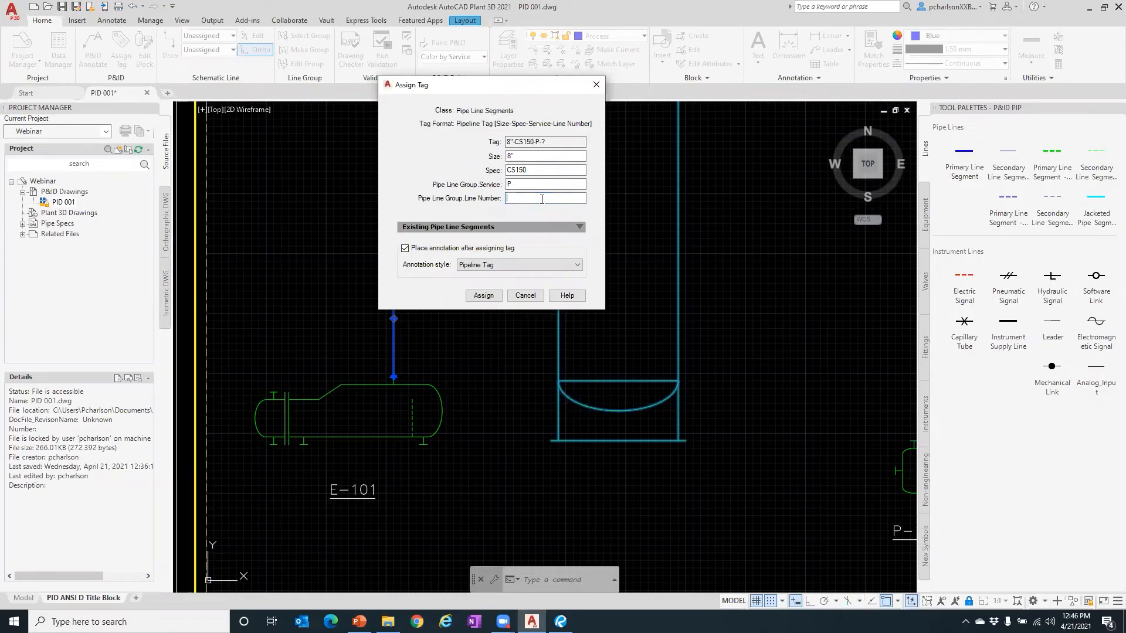
type("1007")
left_click(483, 295)
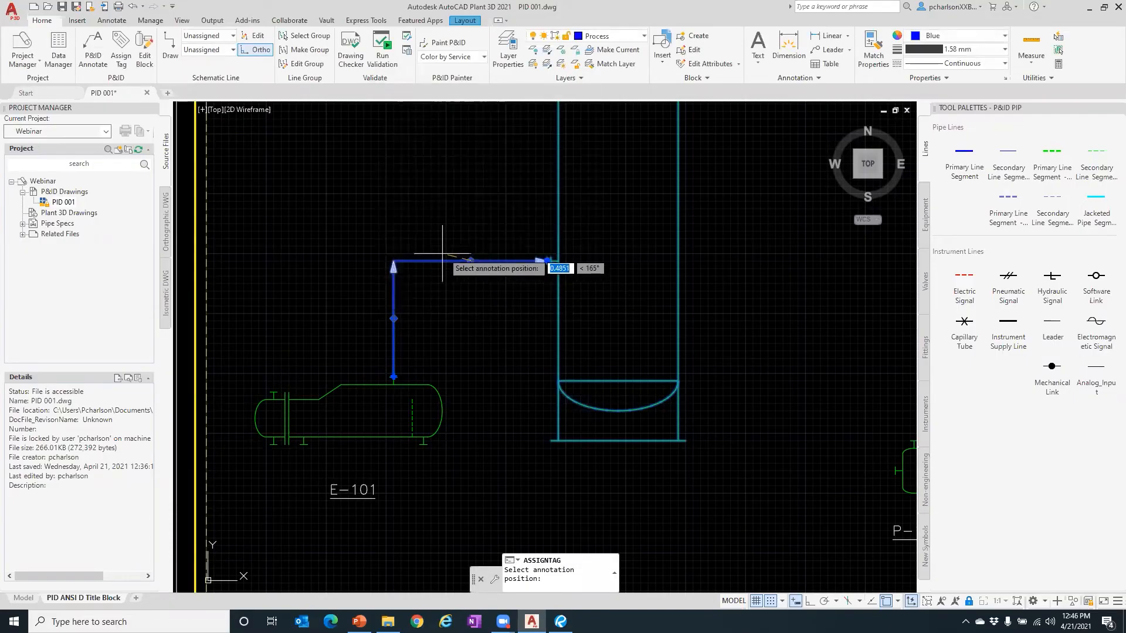
left_click(453, 250)
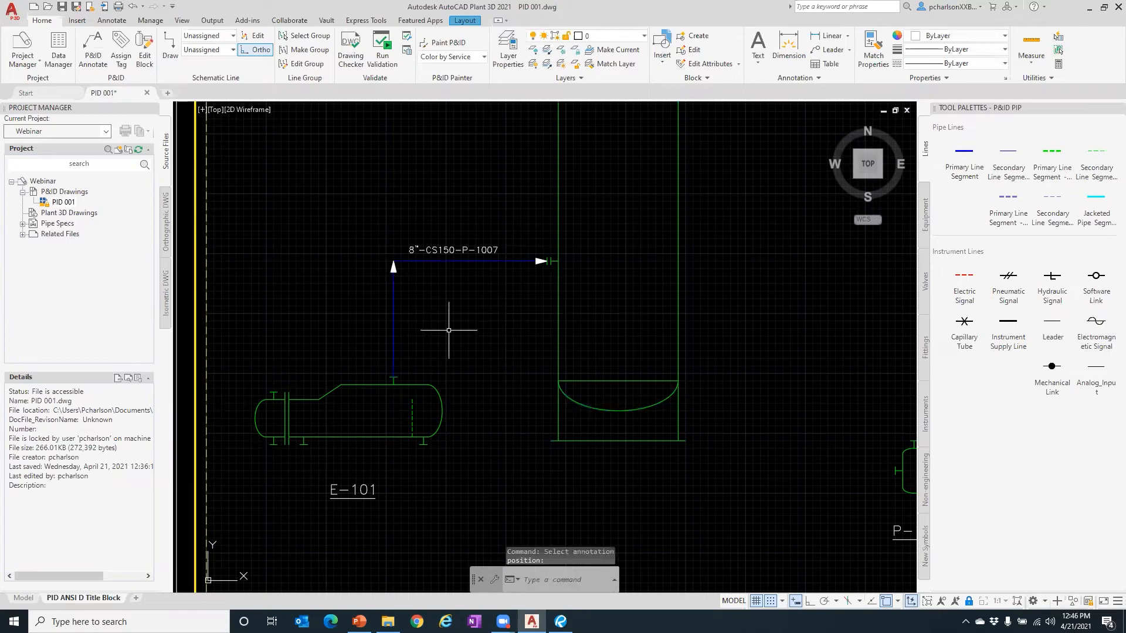
- Change the line's tag size from 8" to 6" without placing a new annotation
scroll(484, 290, "up", 2)
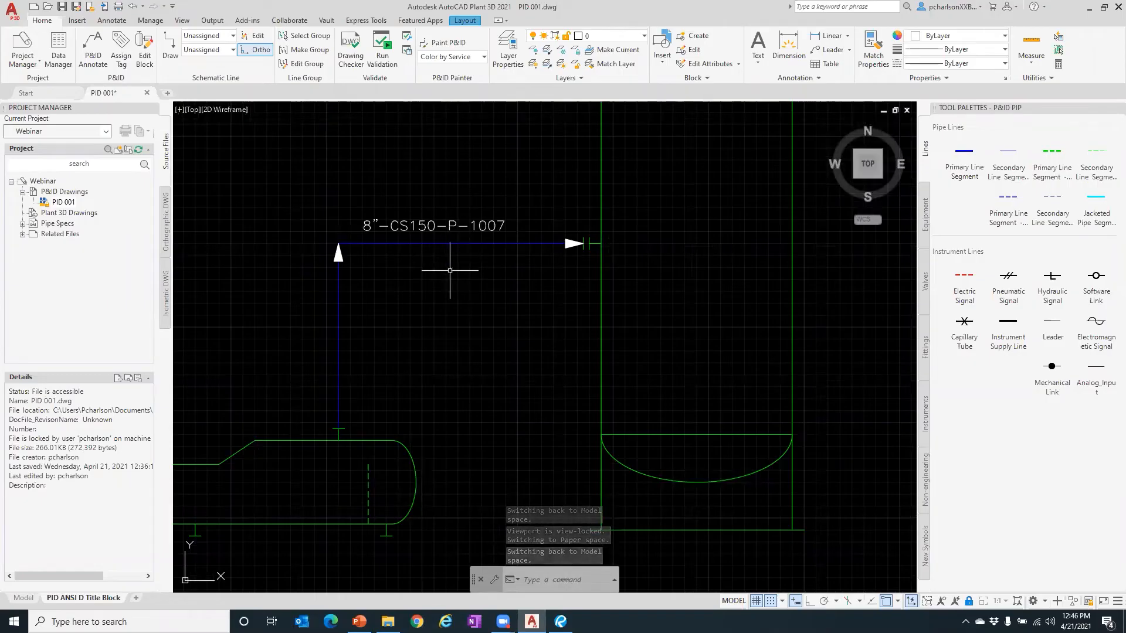
left_click(455, 243)
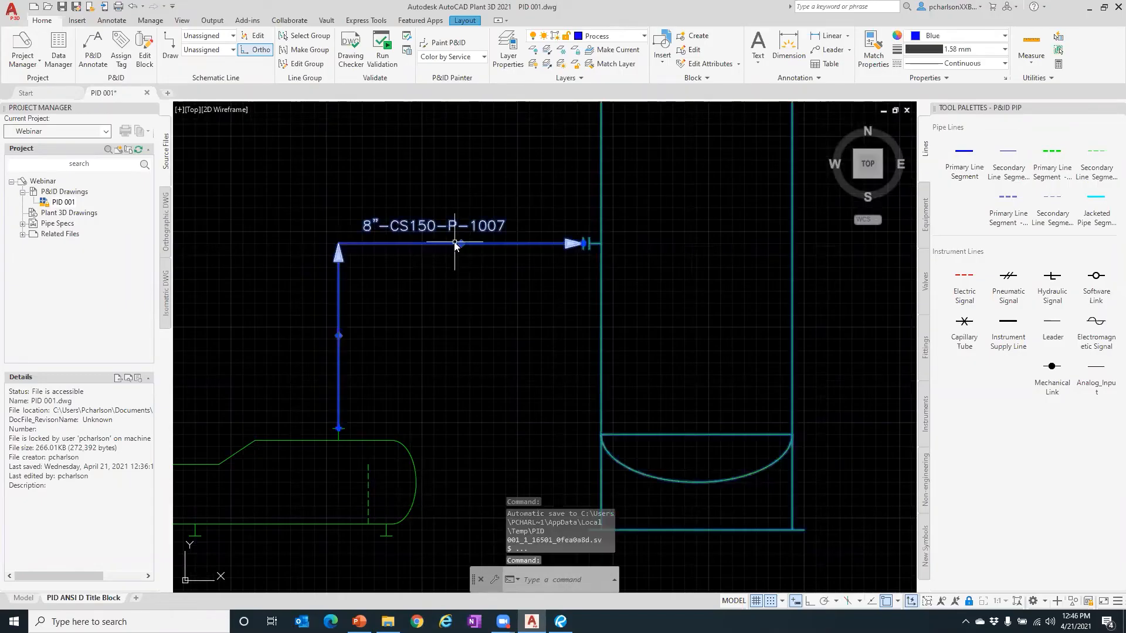
right_click(455, 244)
left_click(496, 269)
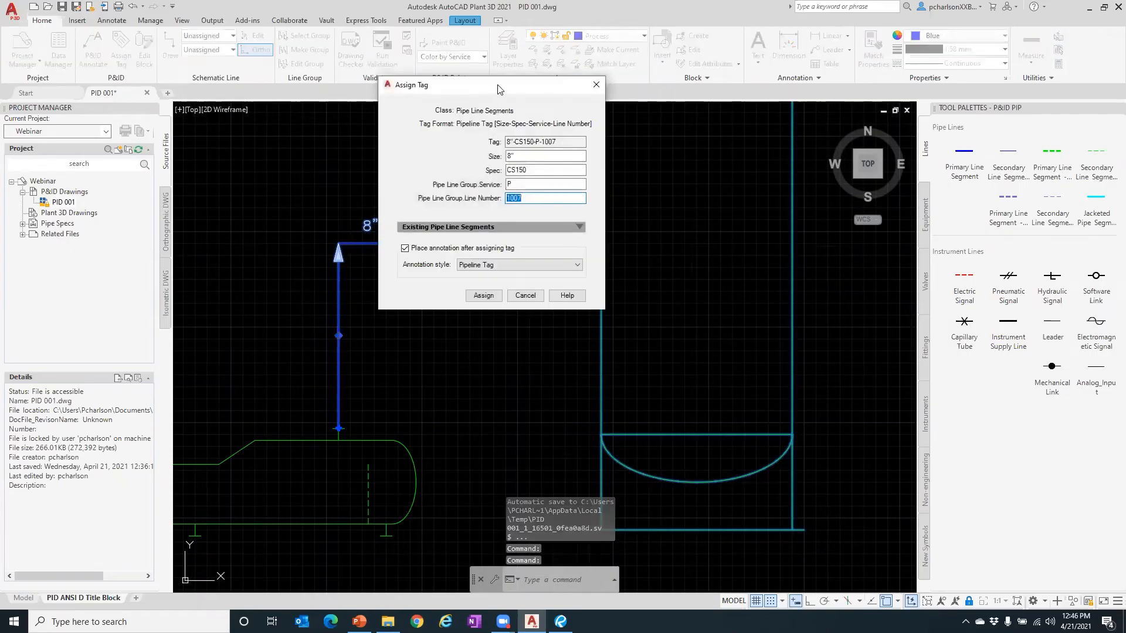
left_click_drag(498, 89, 719, 90)
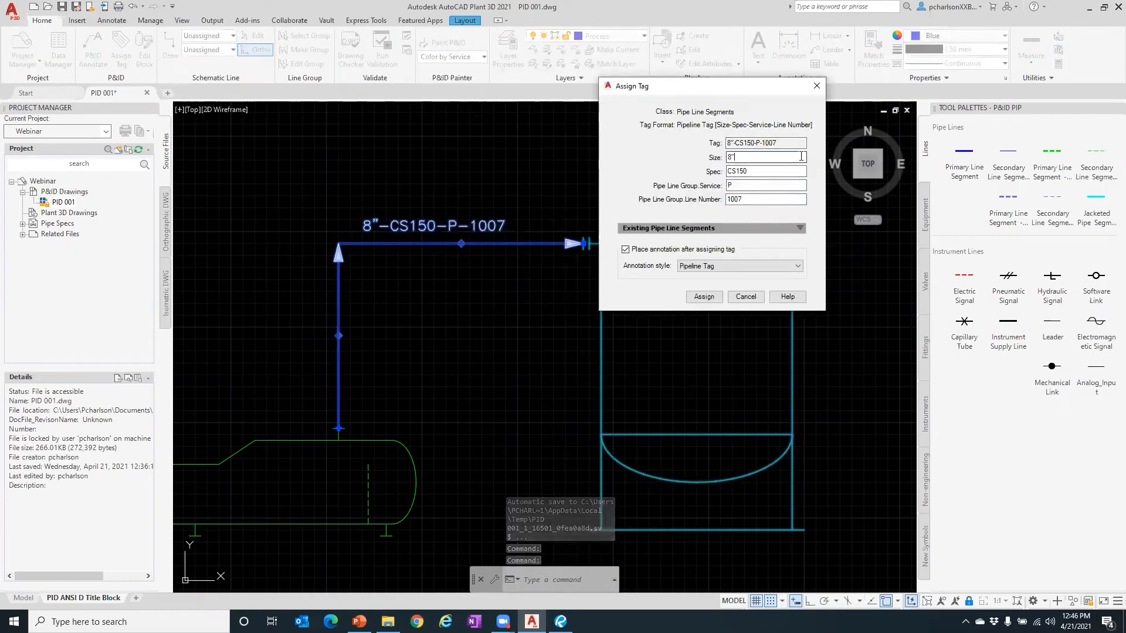
left_click(802, 157)
left_click(742, 228)
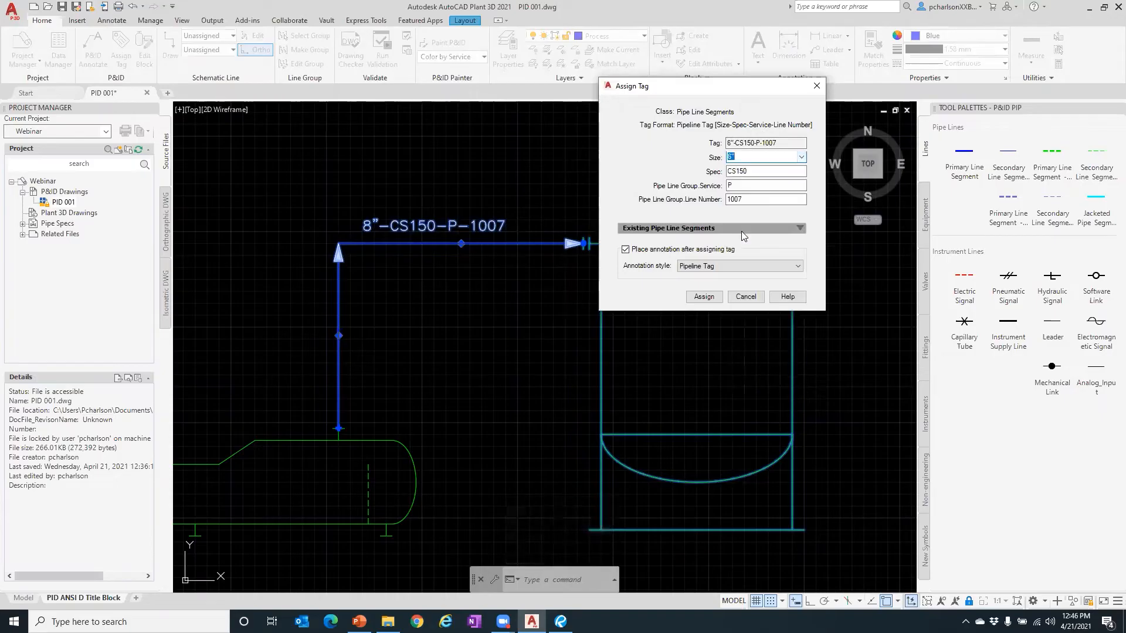
left_click(704, 296)
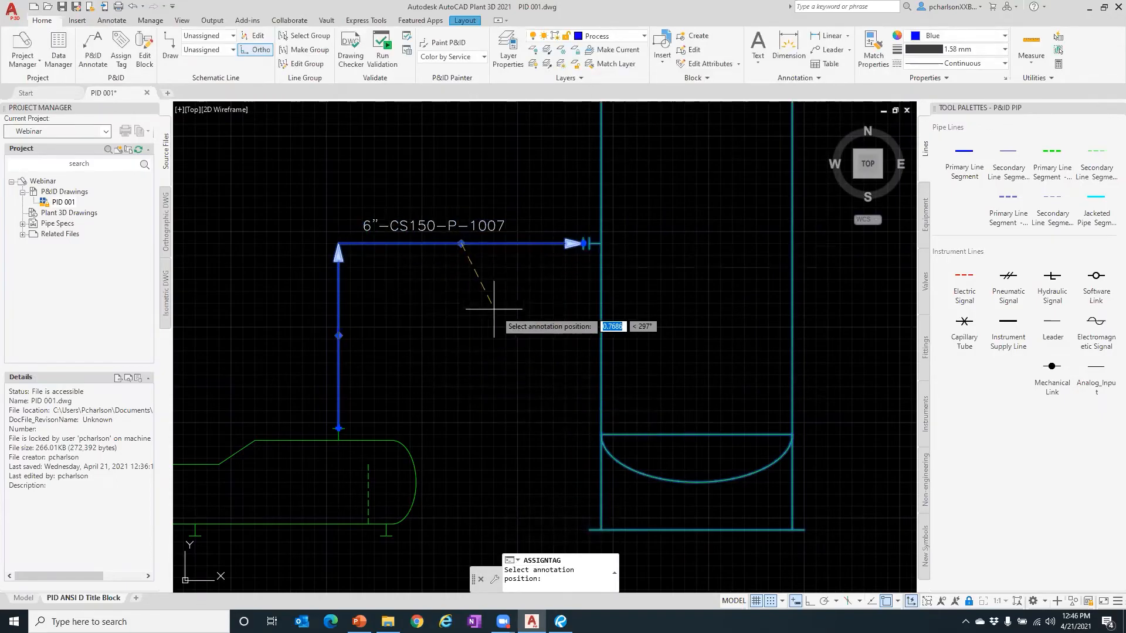
key("Escape")
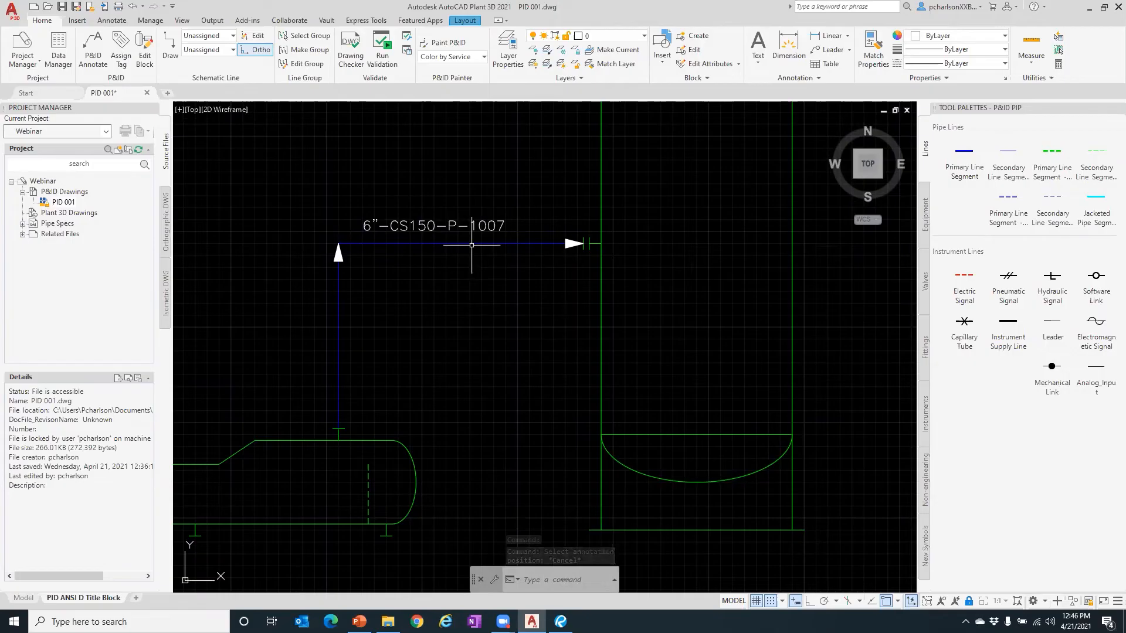
mouse_move(472, 245)
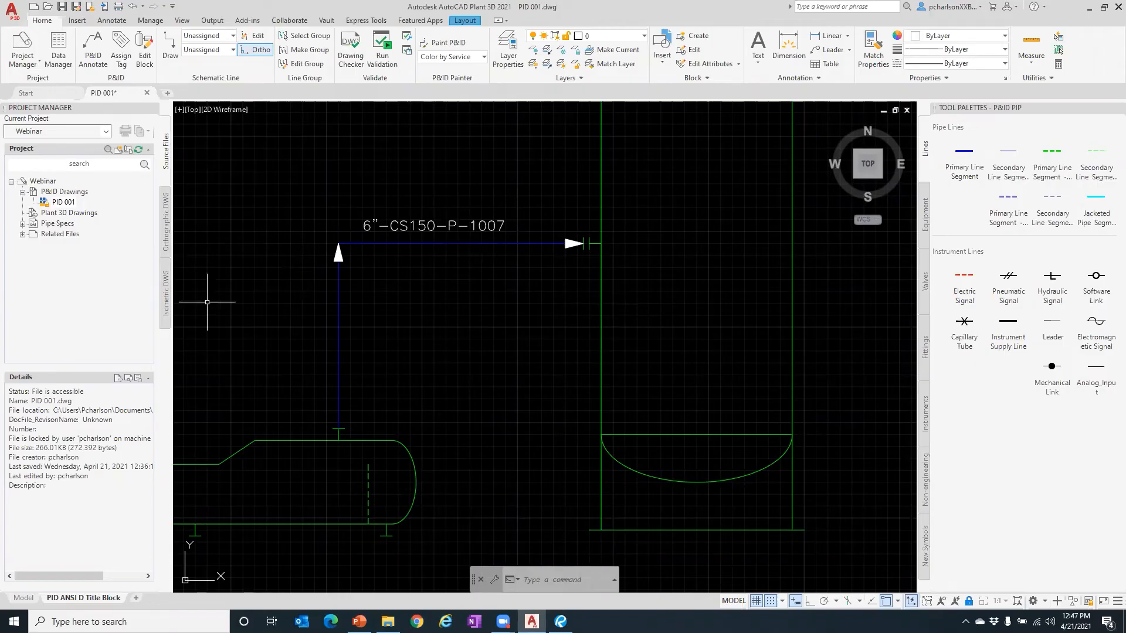
- Draw a primary line from the tall vessel's wall left, down, left and up into E-101's bottom nozzle
scroll(469, 314, "down", 3)
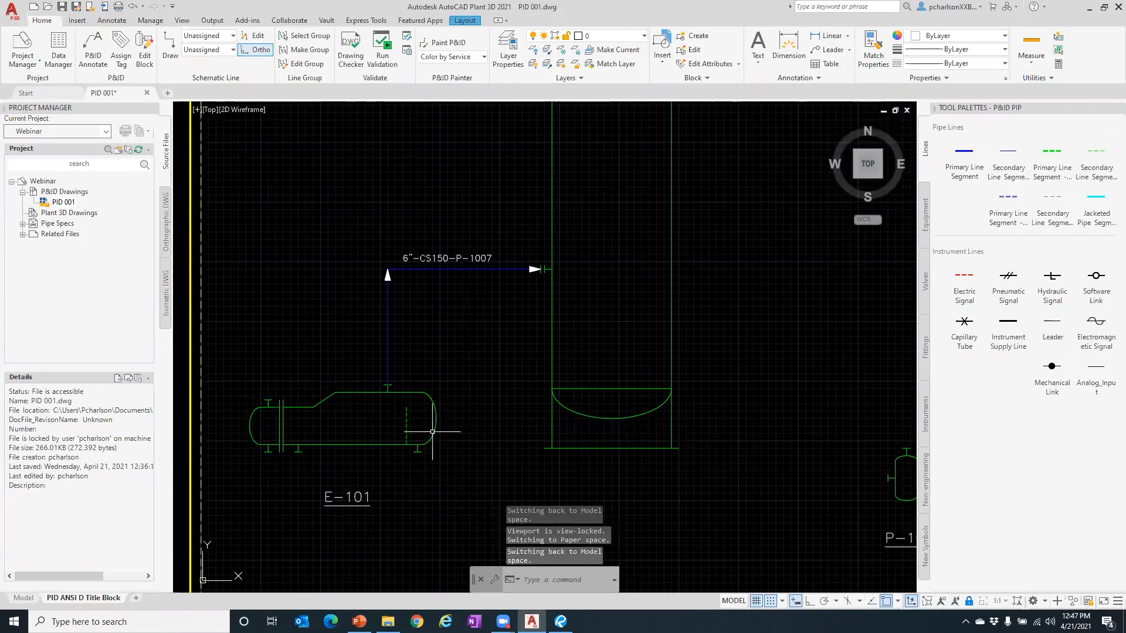
left_click(962, 168)
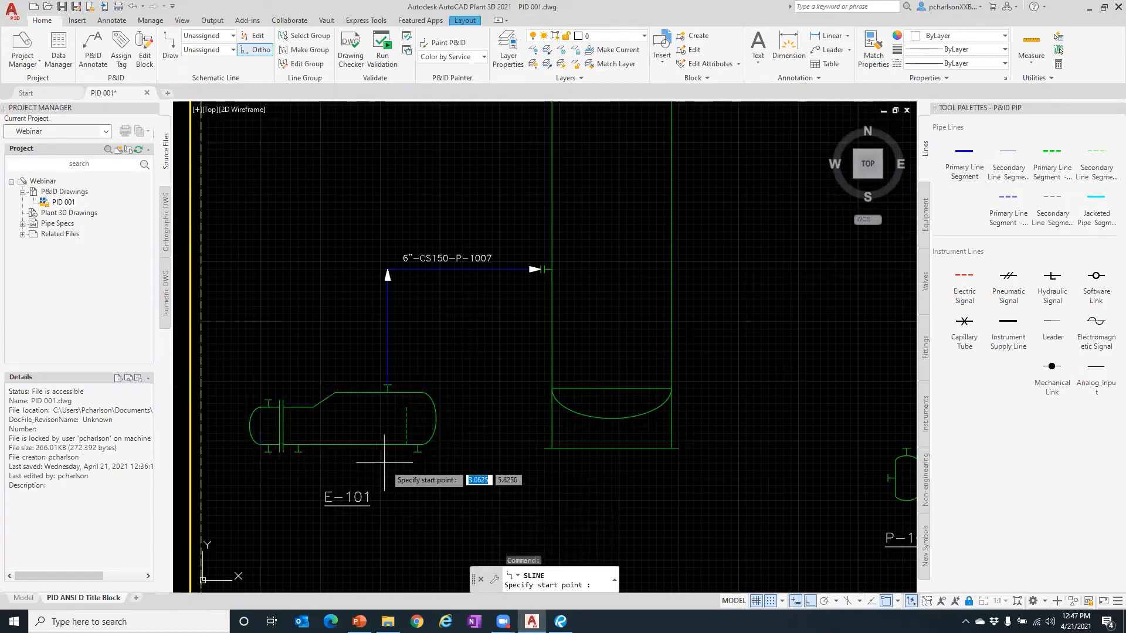
left_click(417, 451)
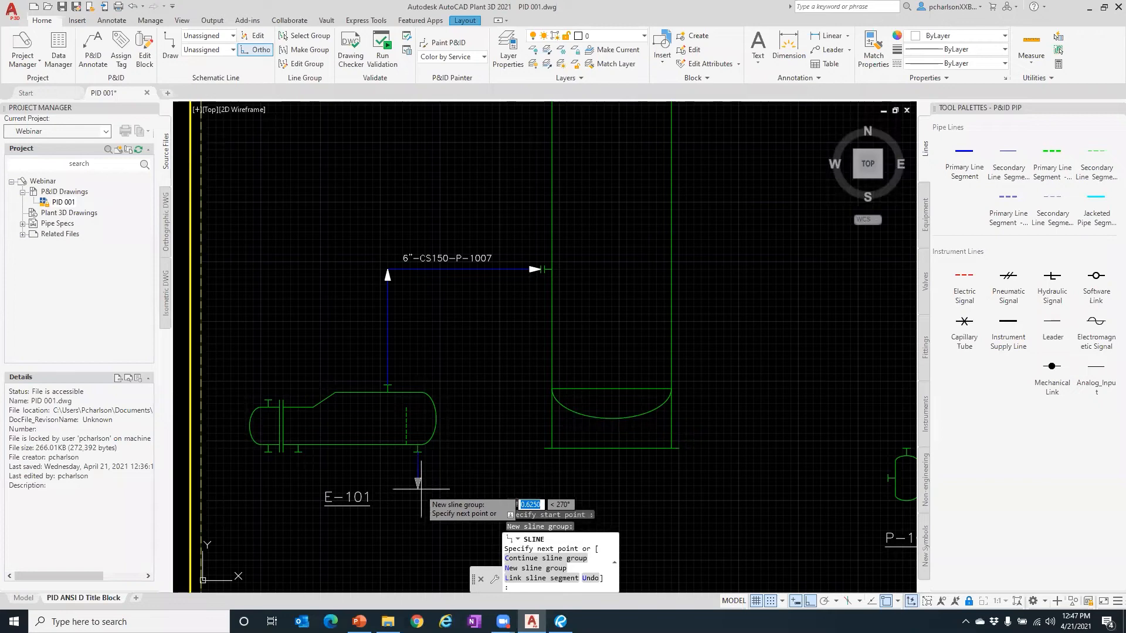
key("Escape")
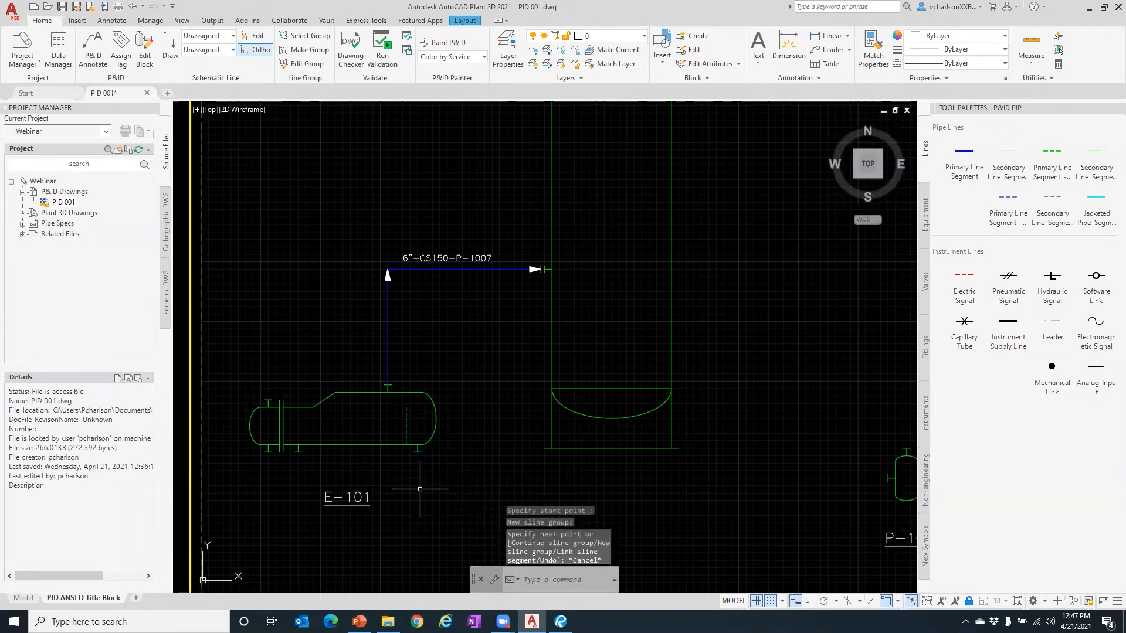
left_click(963, 154)
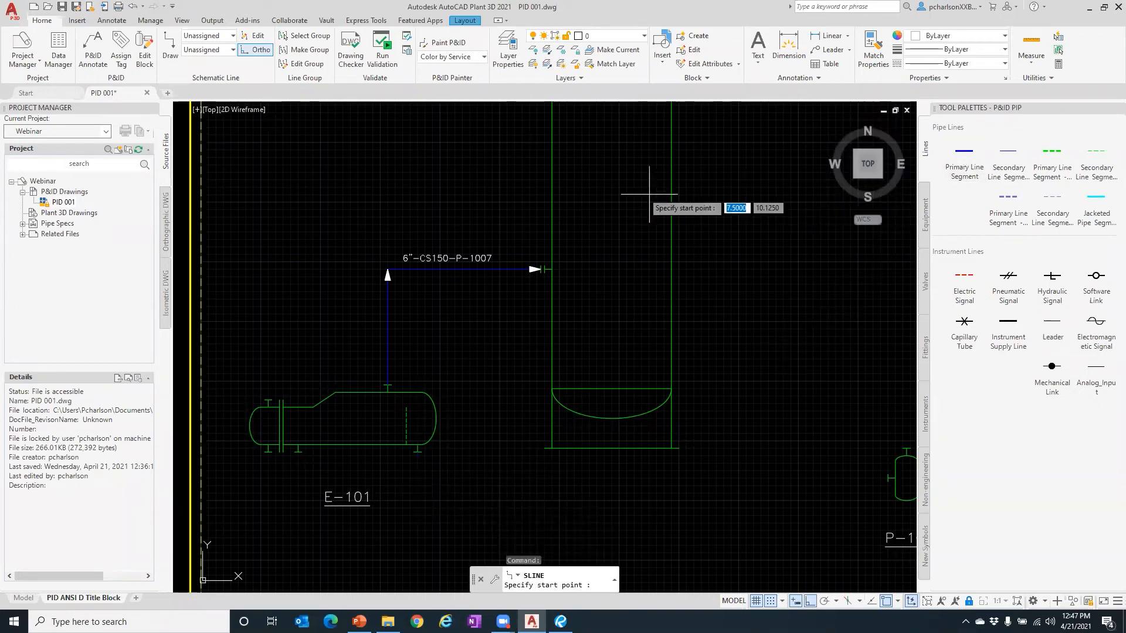
left_click(552, 197)
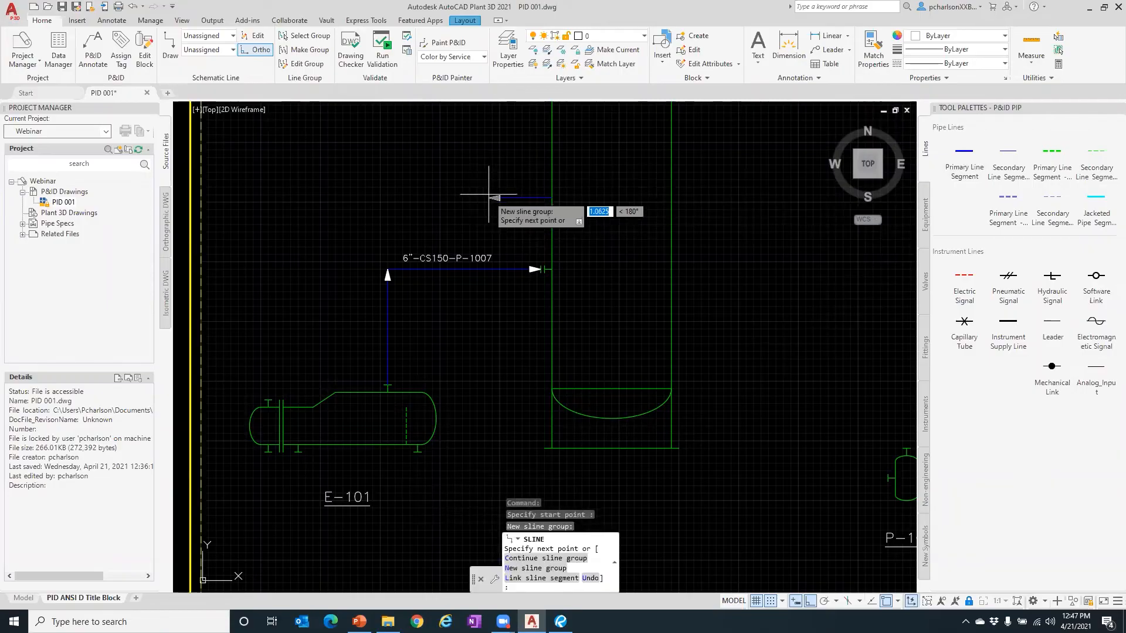
left_click(491, 197)
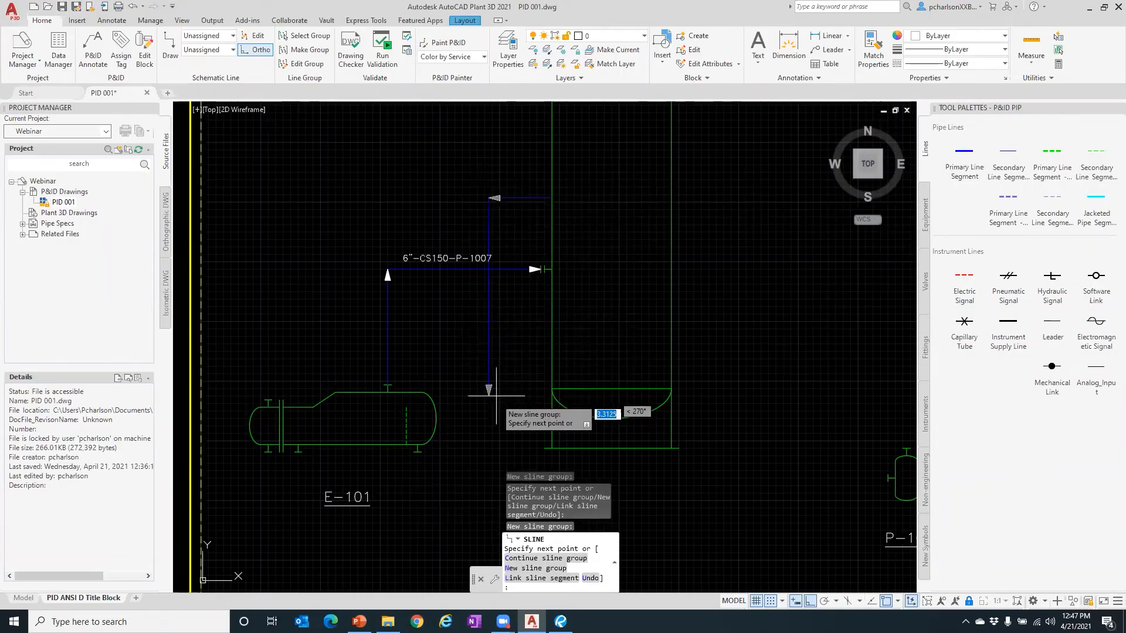
left_click(489, 496)
scroll(426, 497, "up", 6)
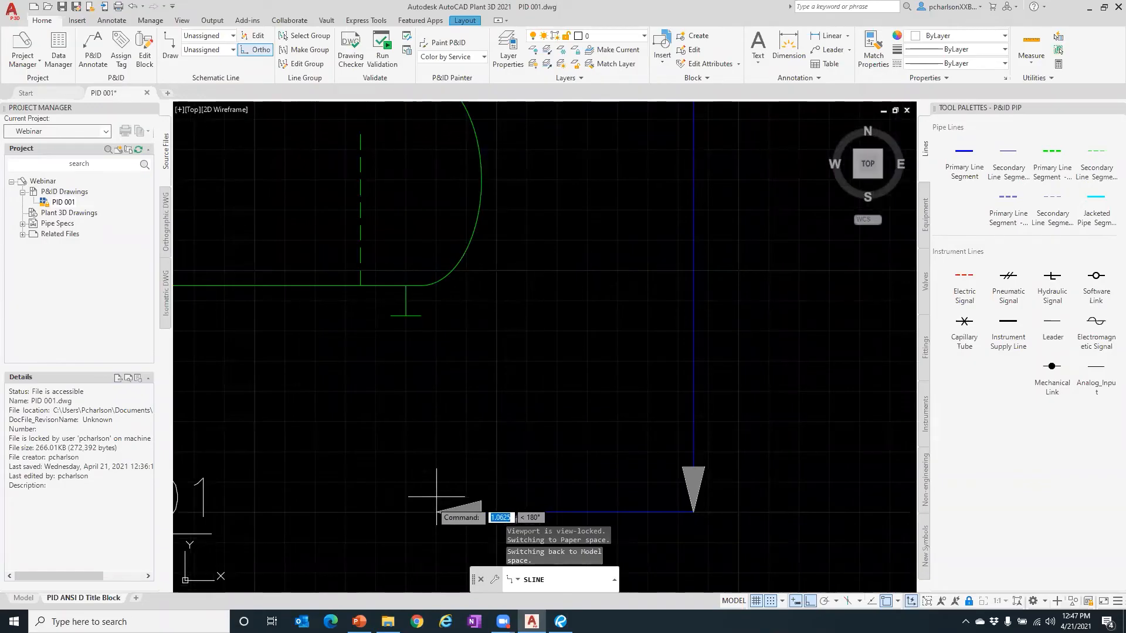
left_click(437, 497)
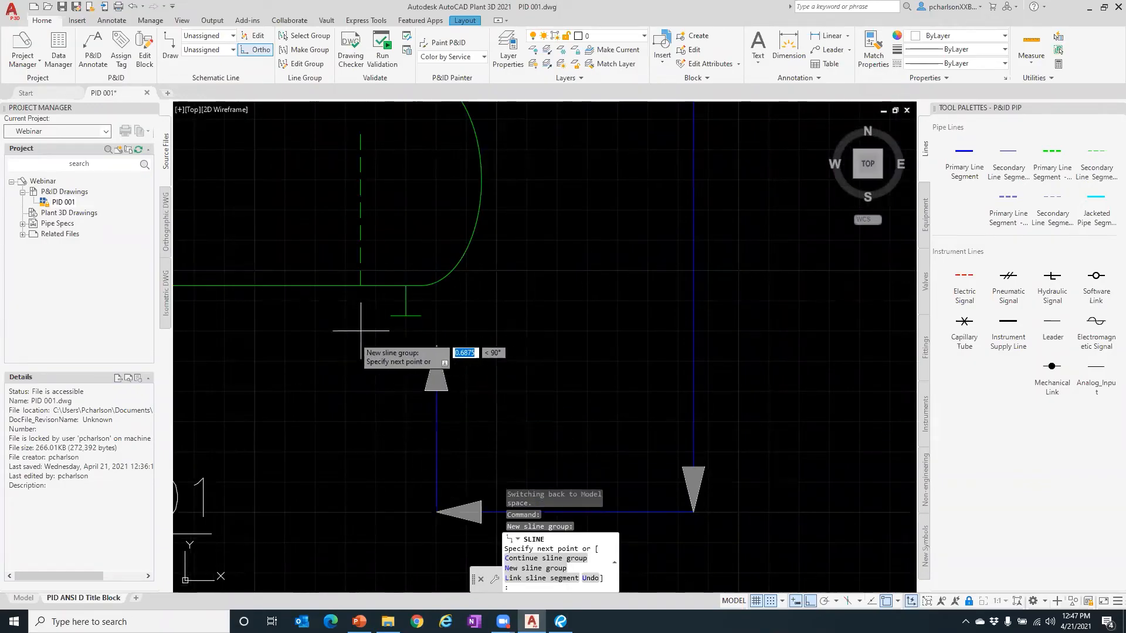
left_click(406, 316)
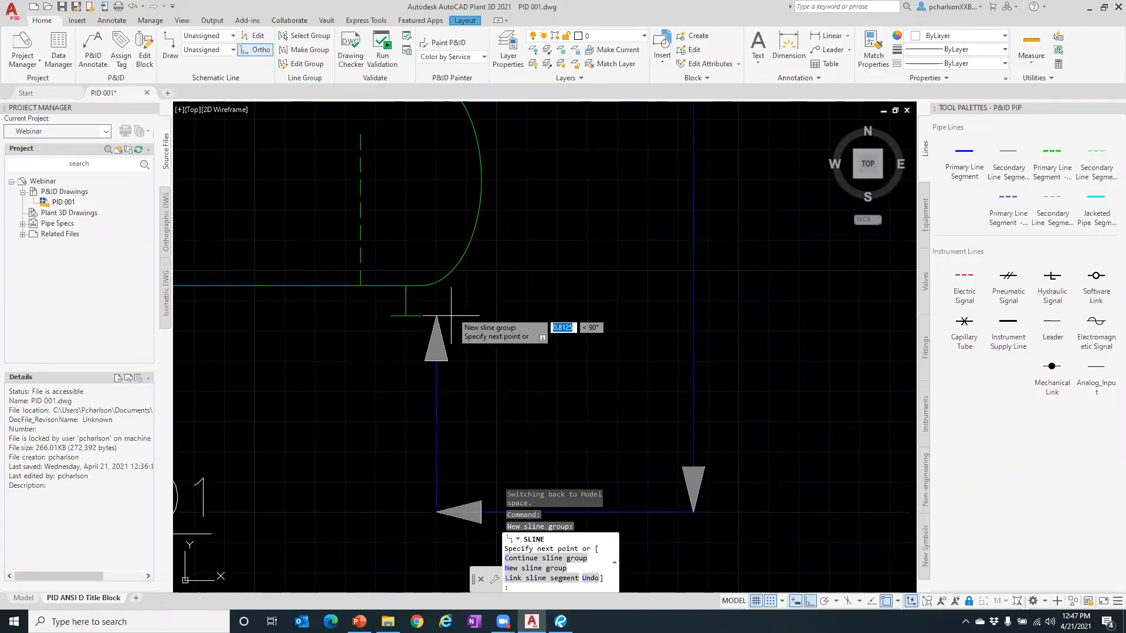
left_click(406, 316)
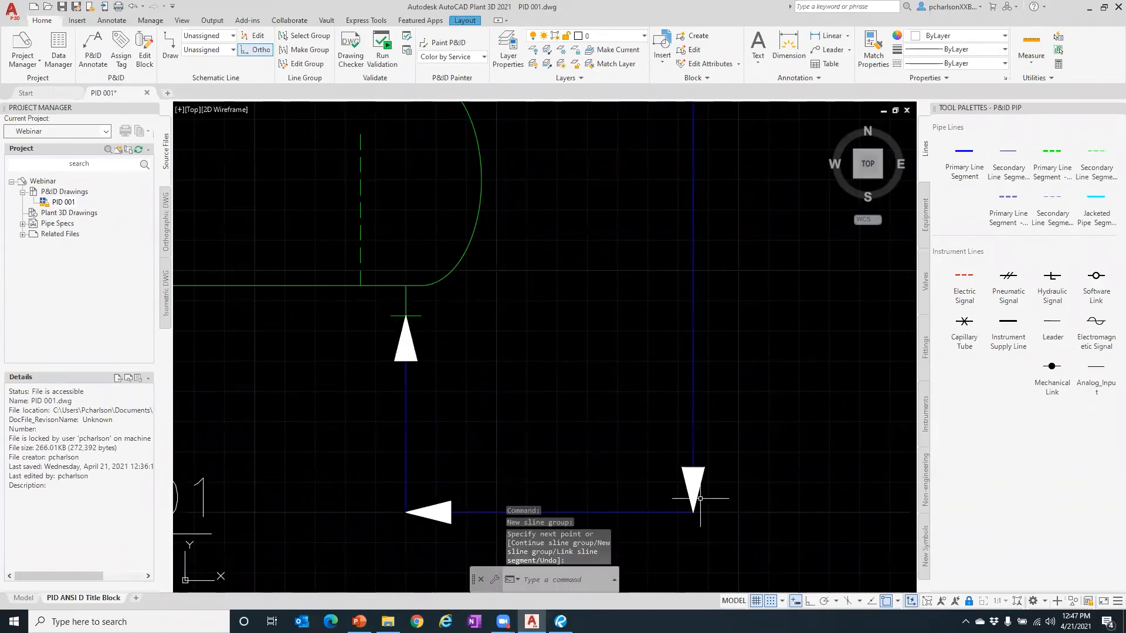
- Select the newly drawn pipe line, cancelling an extra line command
scroll(642, 499, "down", 2)
scroll(490, 381, "down", 2)
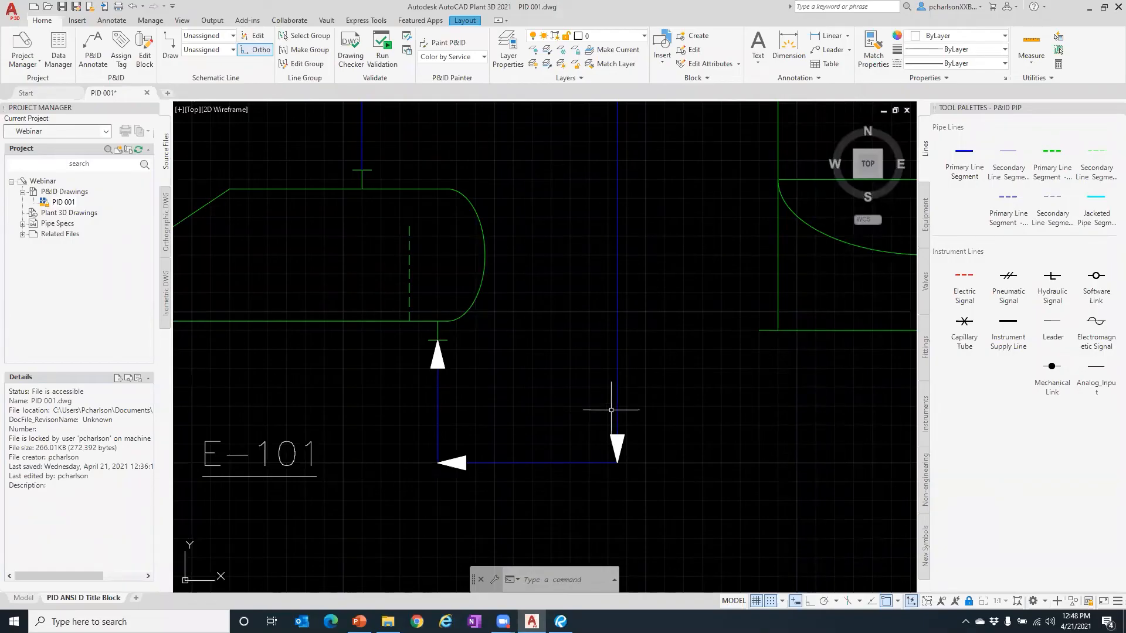
scroll(603, 410, "down", 5)
scroll(500, 390, "up", 2)
left_click(524, 334)
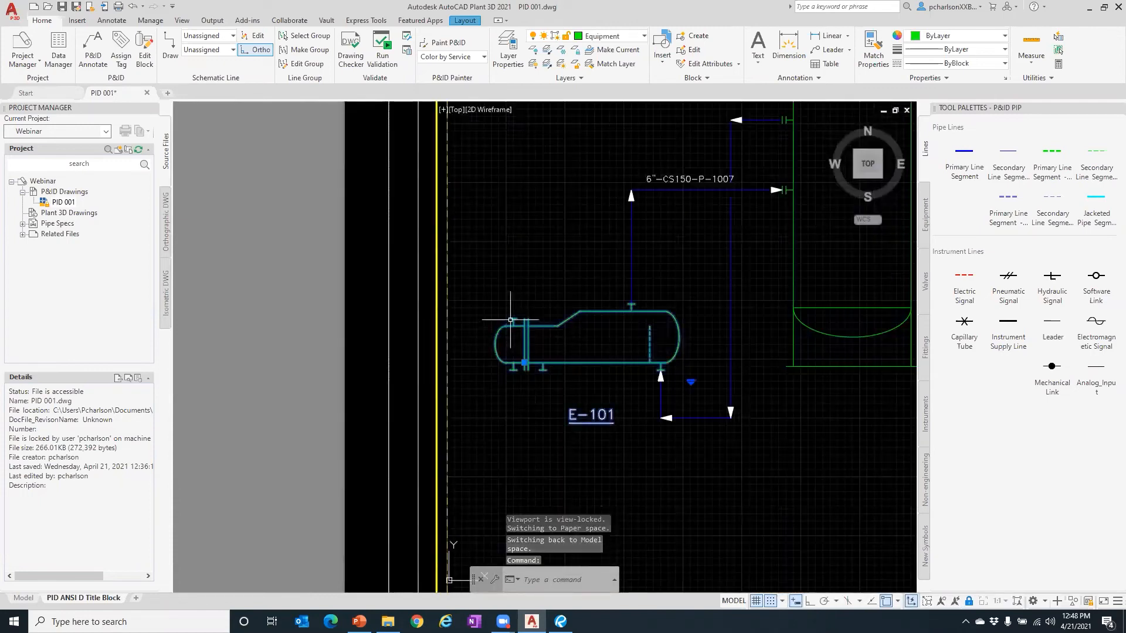
left_click(963, 154)
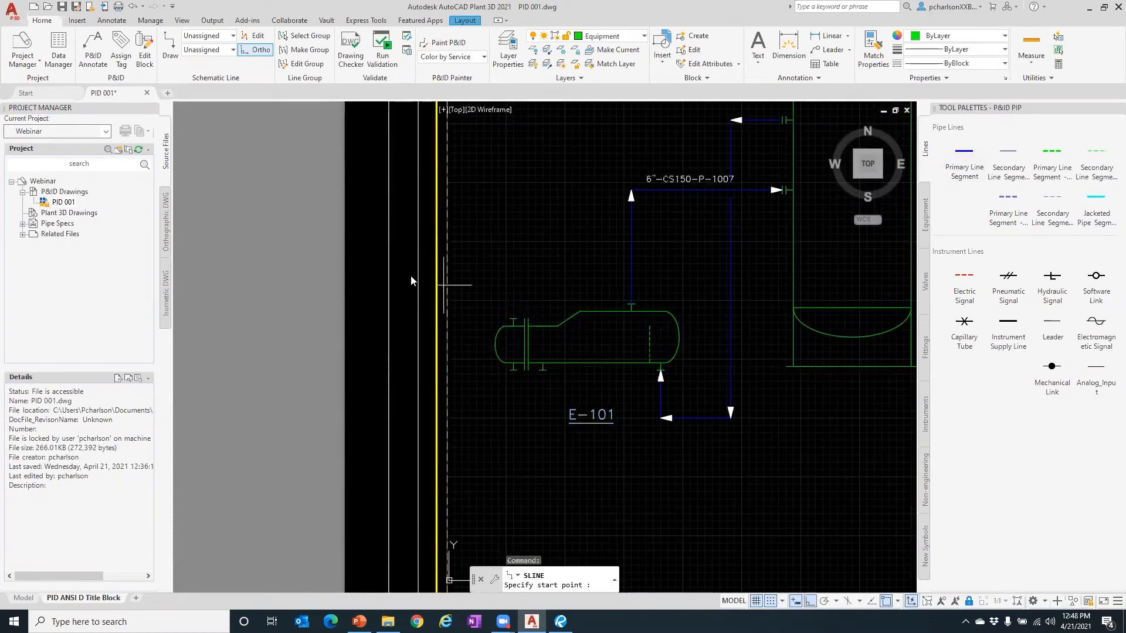
key("Escape")
key("Escape")
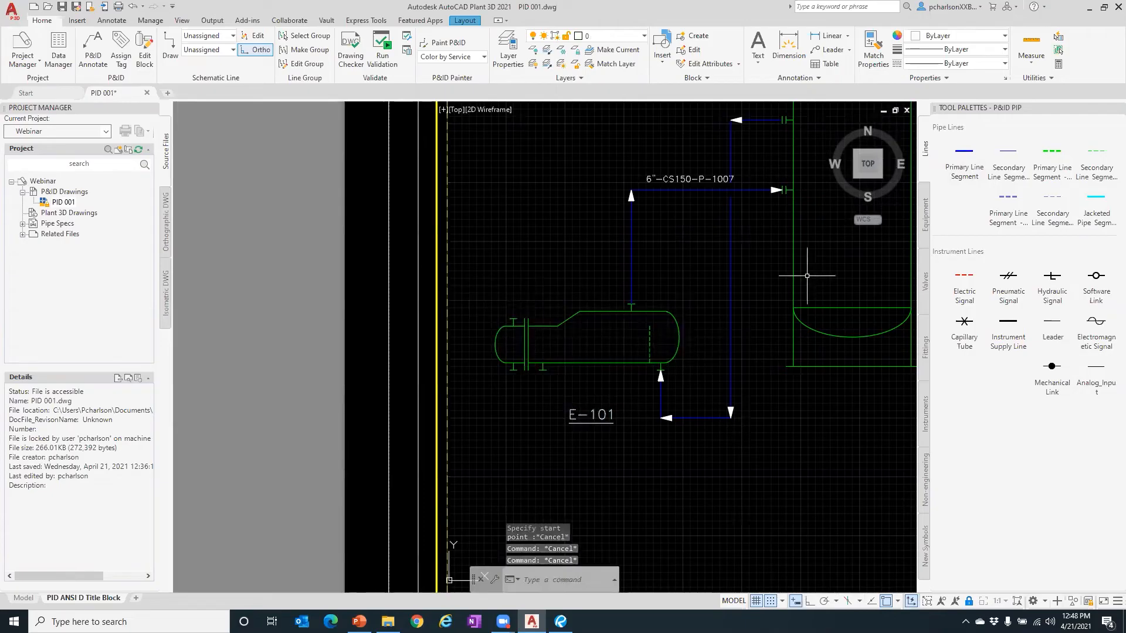
left_click(729, 279)
scroll(528, 336, "down", 2)
scroll(683, 274, "up", 2)
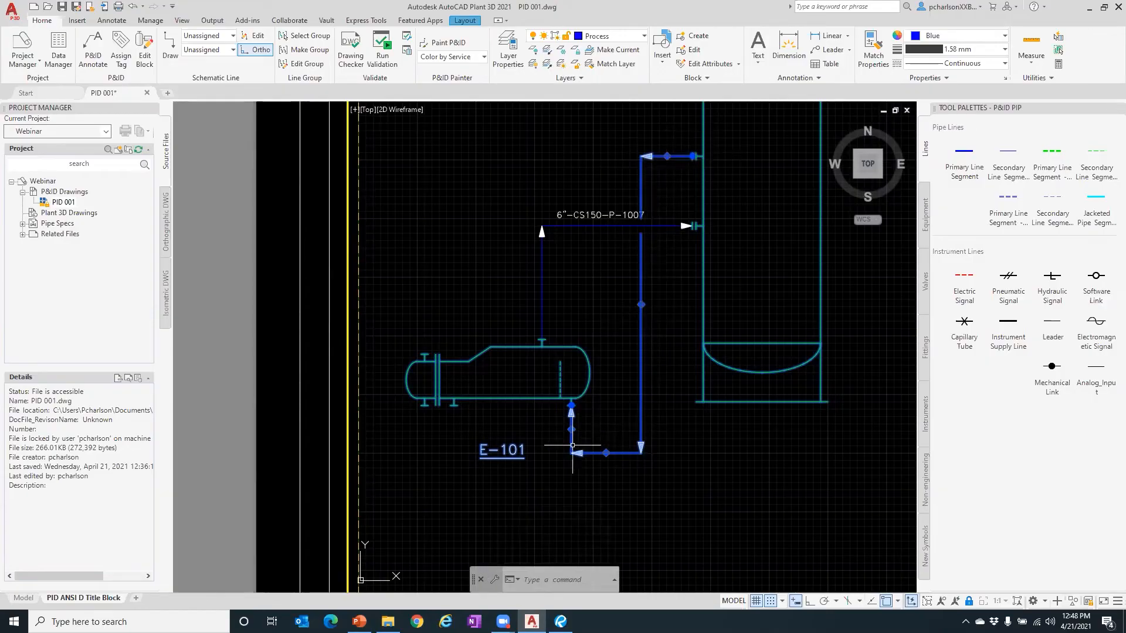
- Reverse the flow direction of the new E-101-to-vessel line
right_click(639, 342)
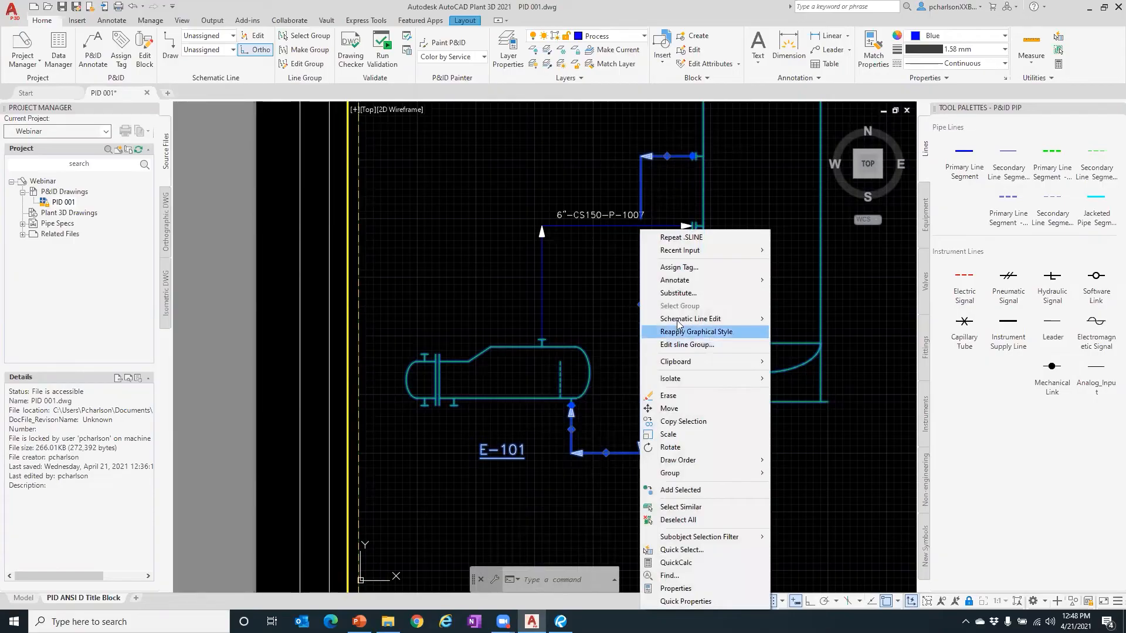
mouse_move(688, 319)
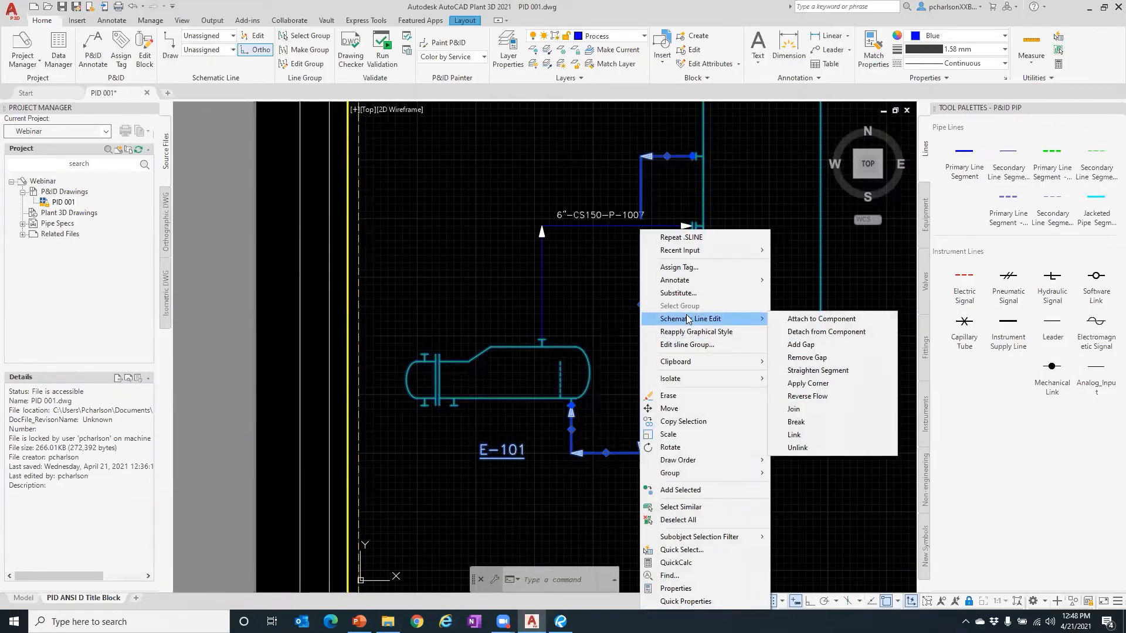
left_click(821, 396)
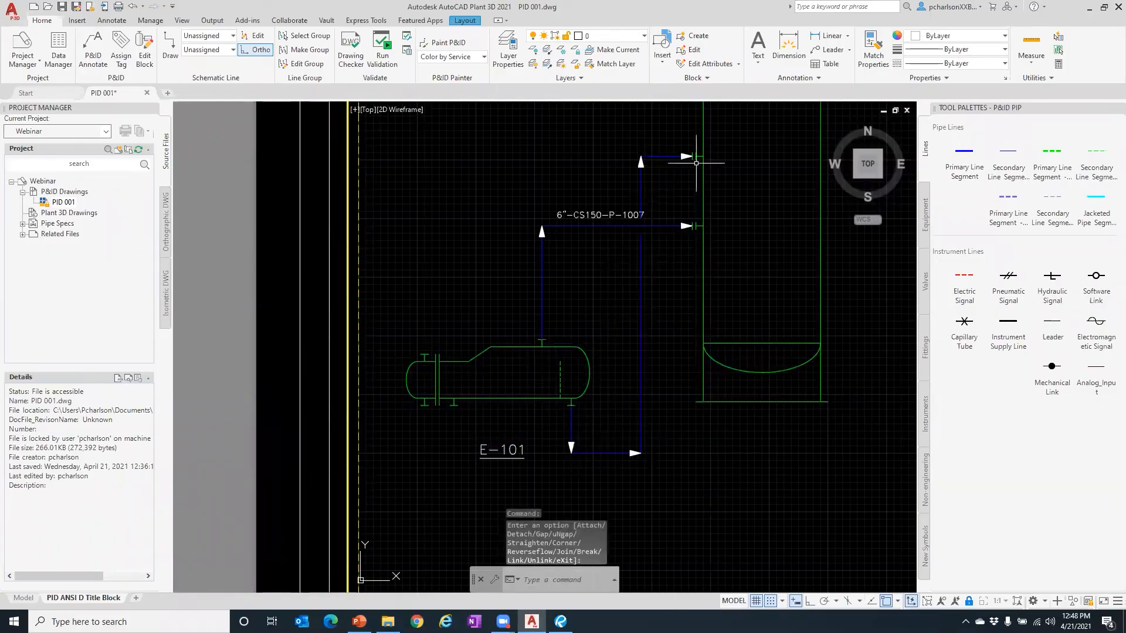
key("Escape")
- Reselect the line and apply another Schematic Line Edit option to it
left_click(642, 350)
right_click(642, 351)
mouse_move(681, 284)
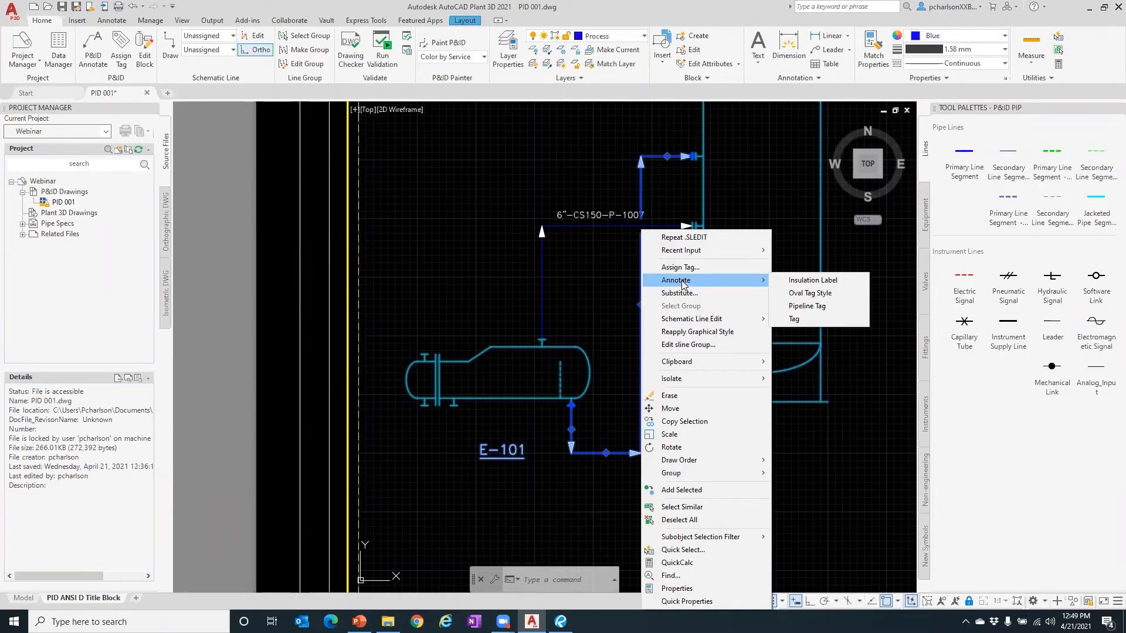
mouse_move(691, 319)
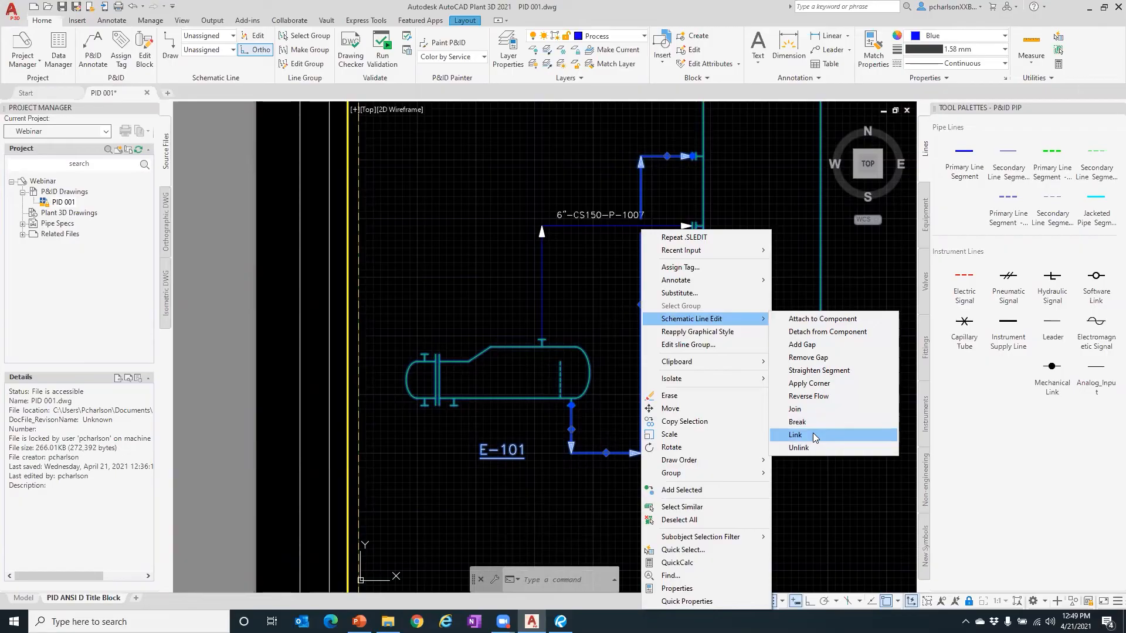
left_click(826, 349)
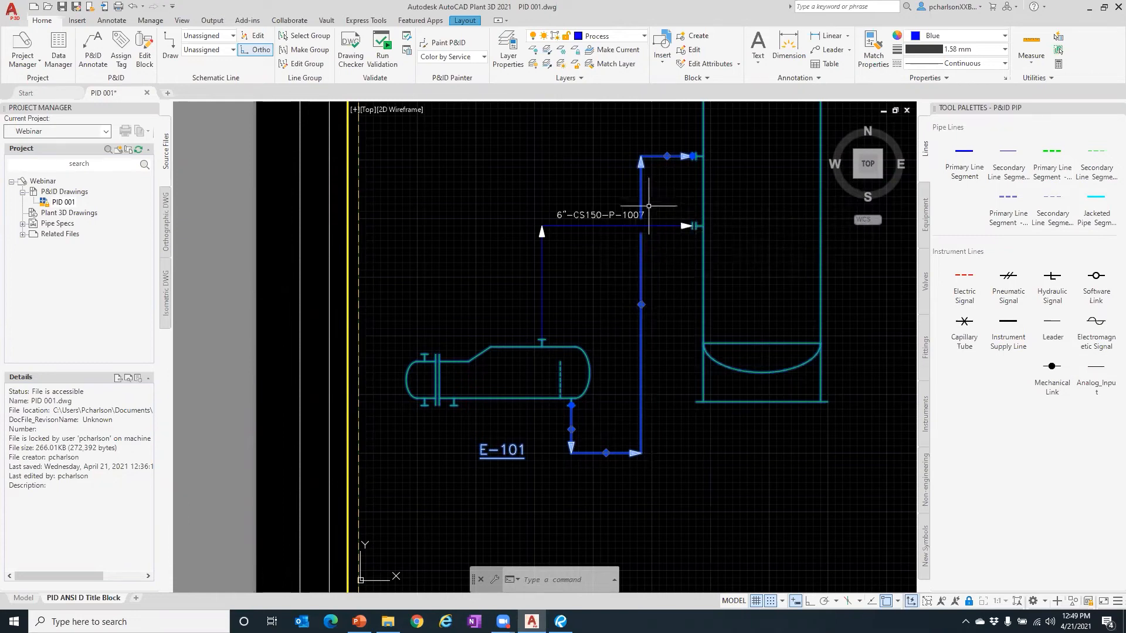
- Clear the selection and zoom toward pumps P-101A and P-101B
scroll(651, 203, "up", 5)
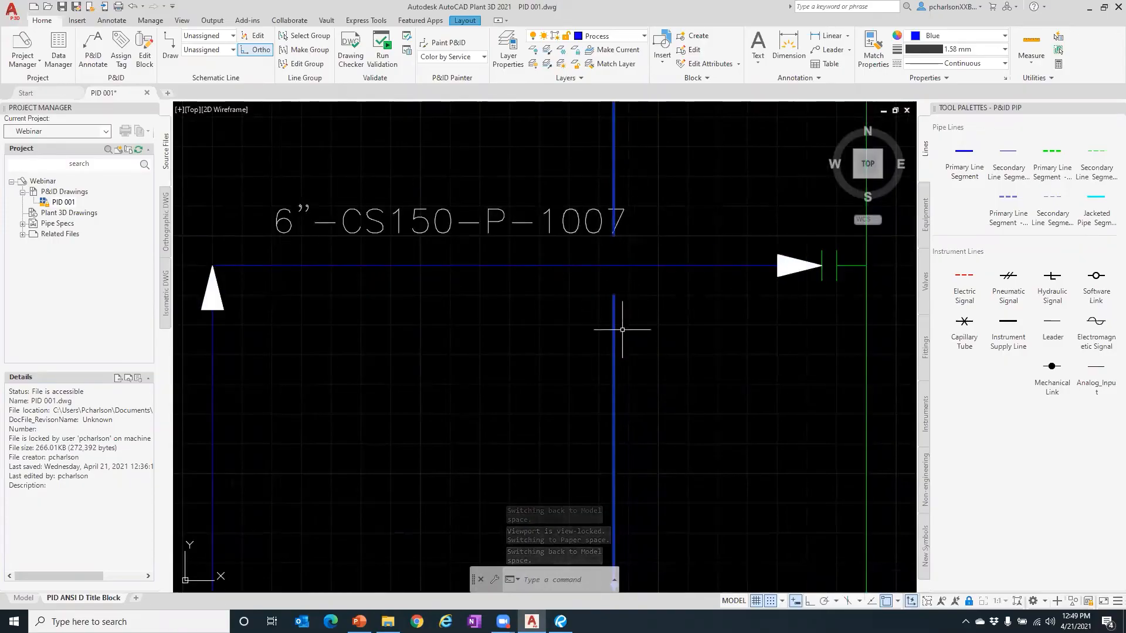
scroll(577, 280, "down", 5)
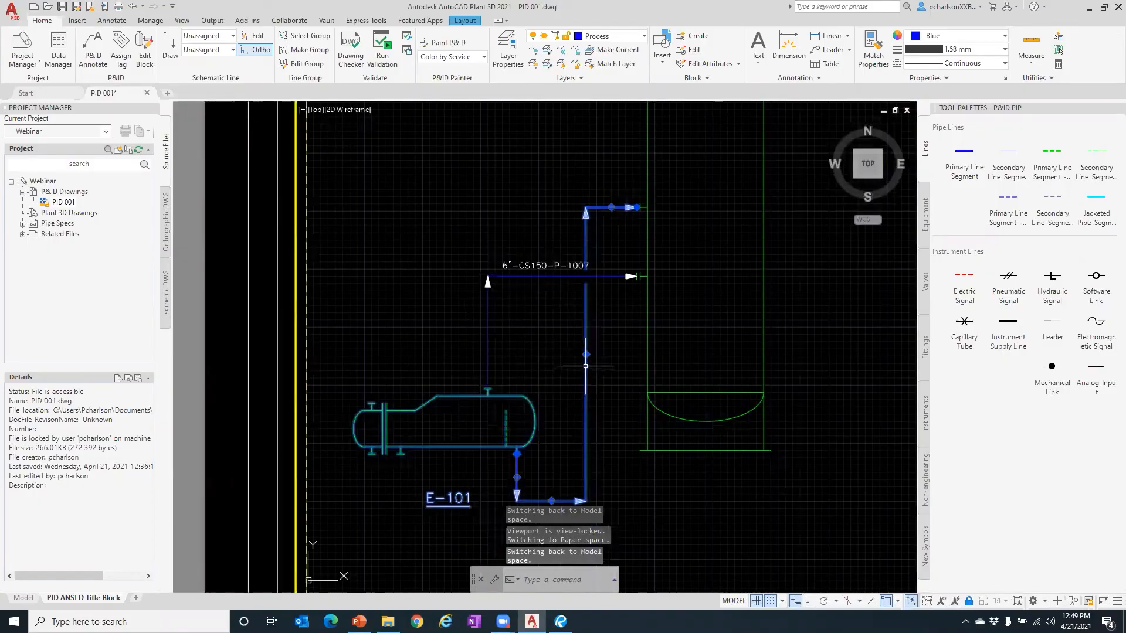
left_click(500, 245)
key("Escape")
key("Escape")
key("Escape")
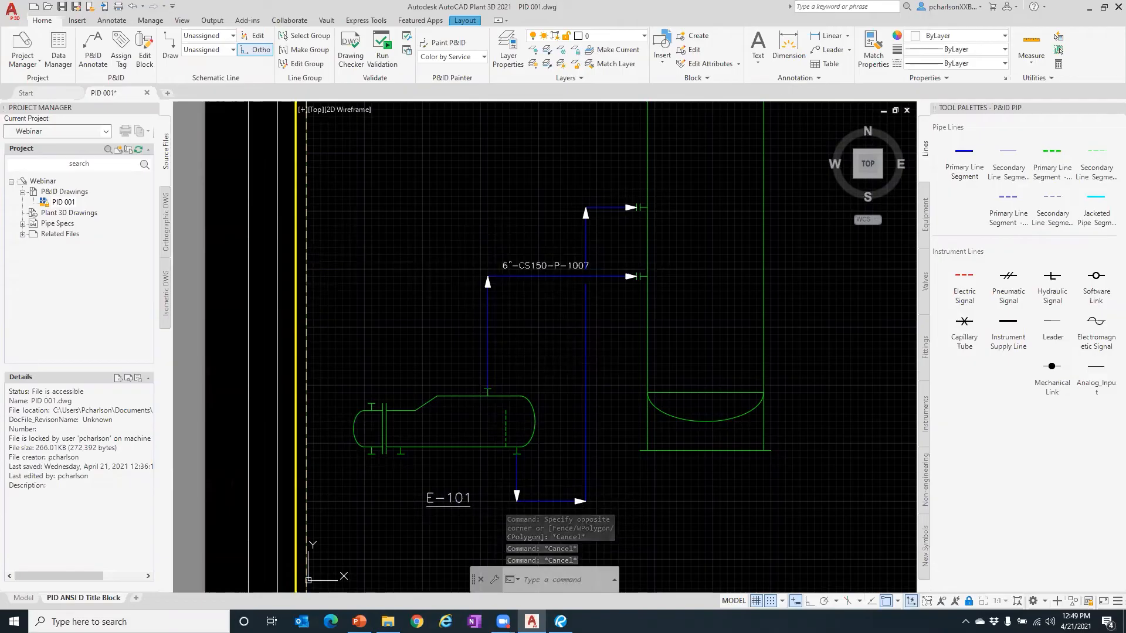
scroll(521, 336, "down", 3)
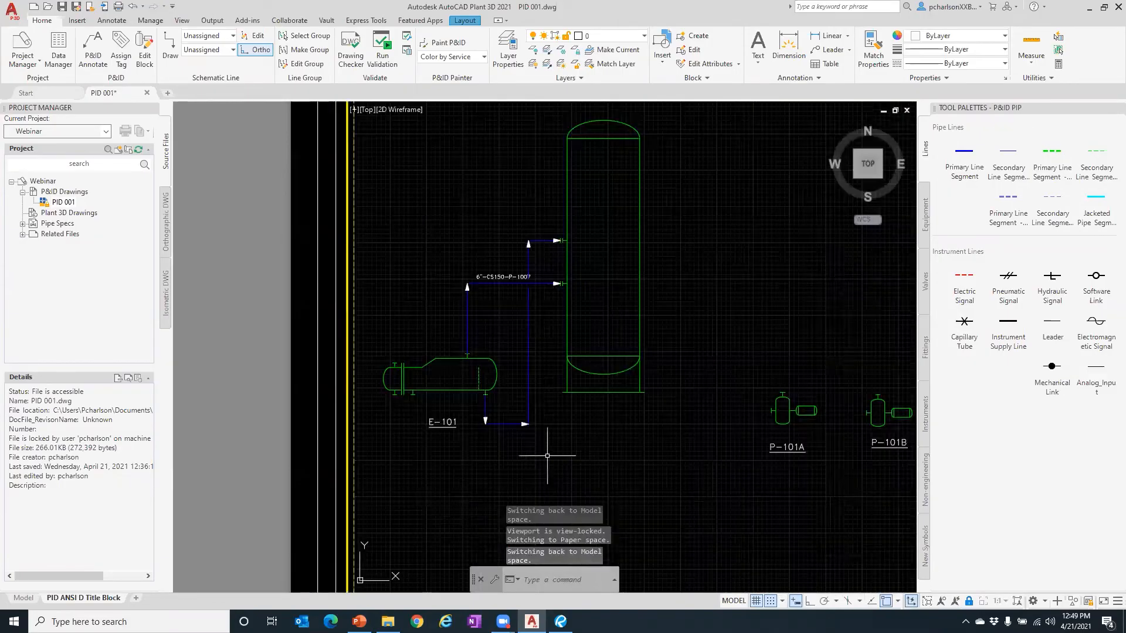
scroll(803, 460, "up", 5)
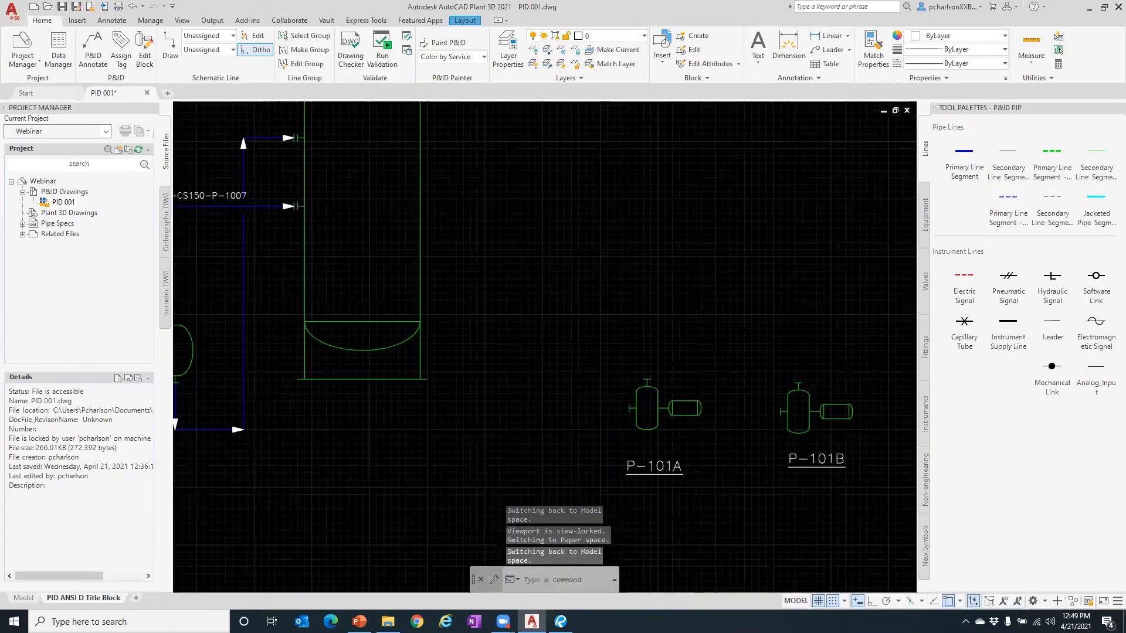
scroll(521, 377, "down", 3)
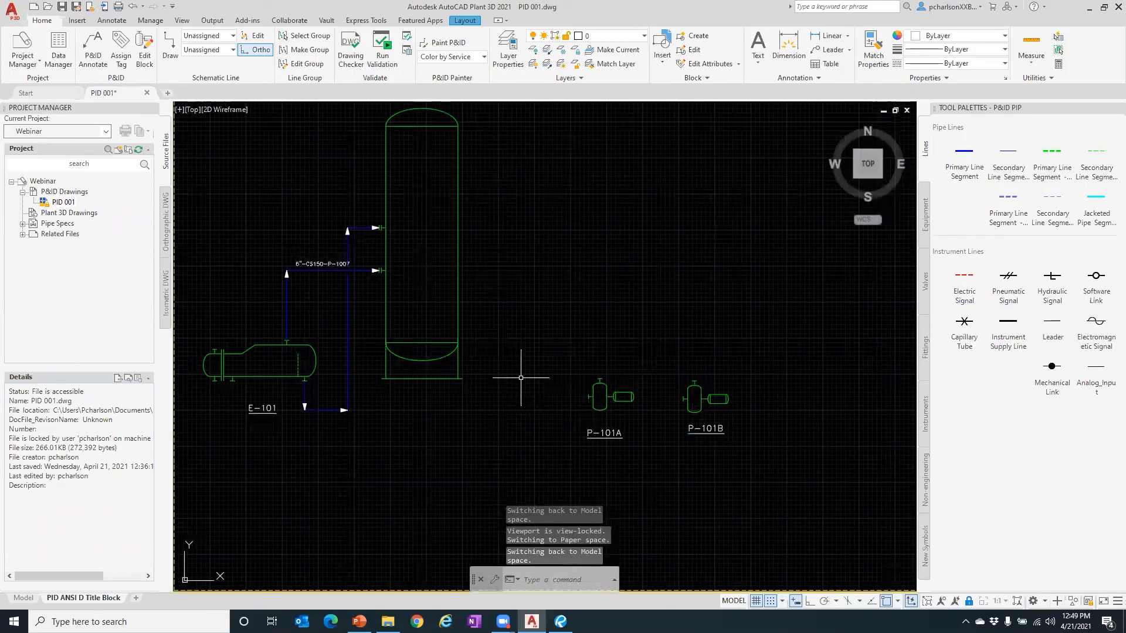
- Abandon a started line, then move both pumps and their tags straight down with Ortho on
left_click(963, 157)
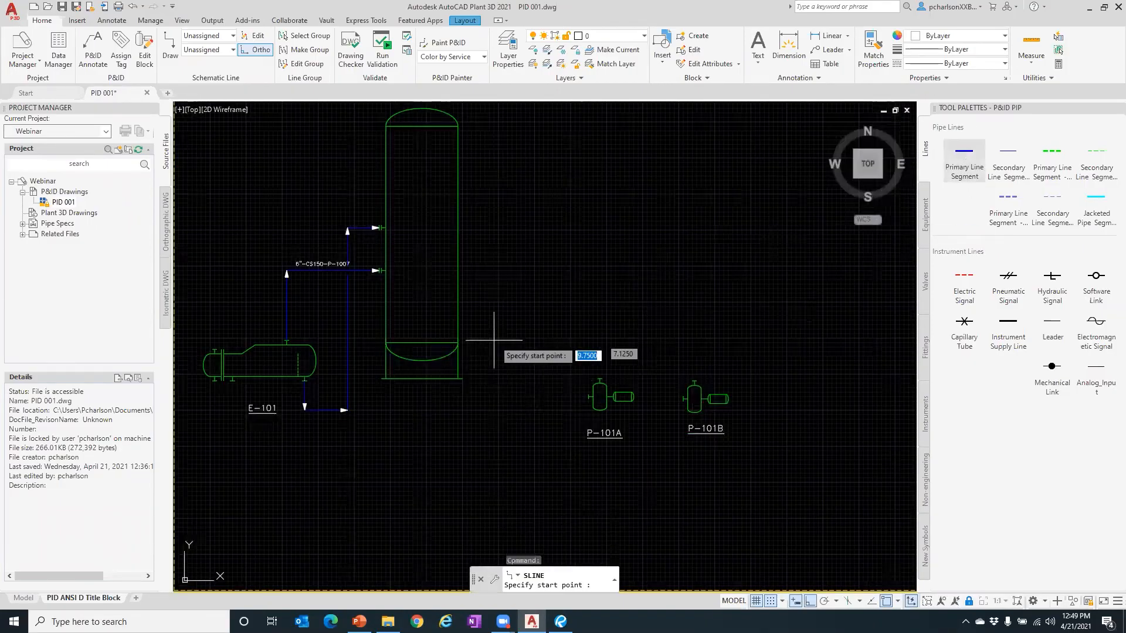
left_click(422, 362)
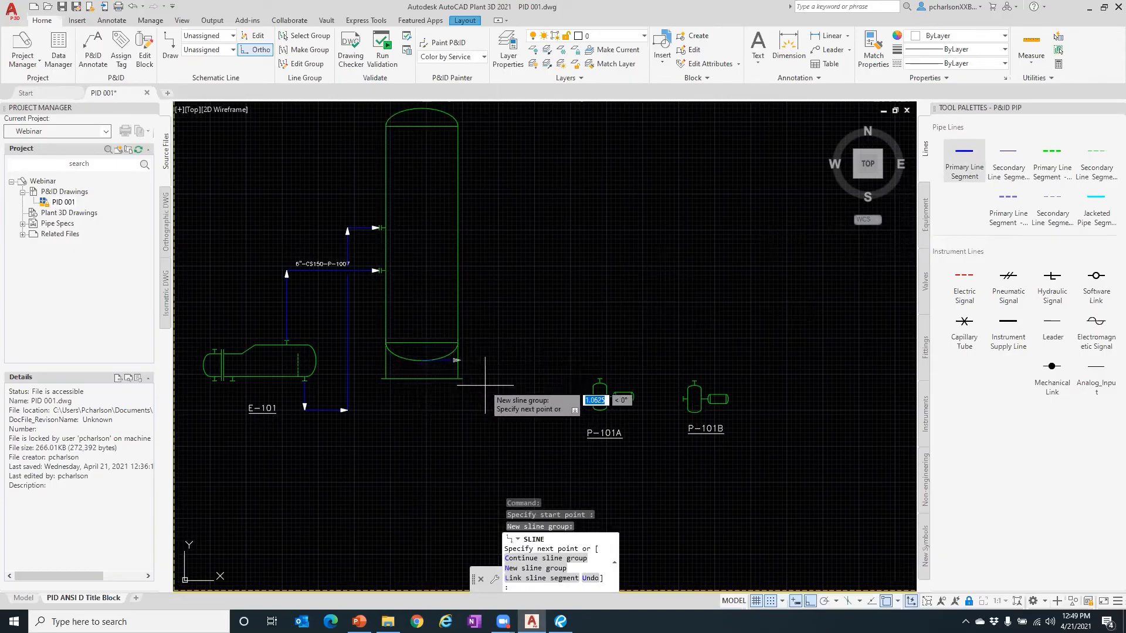
key("Escape")
left_click(776, 469)
left_click(533, 336)
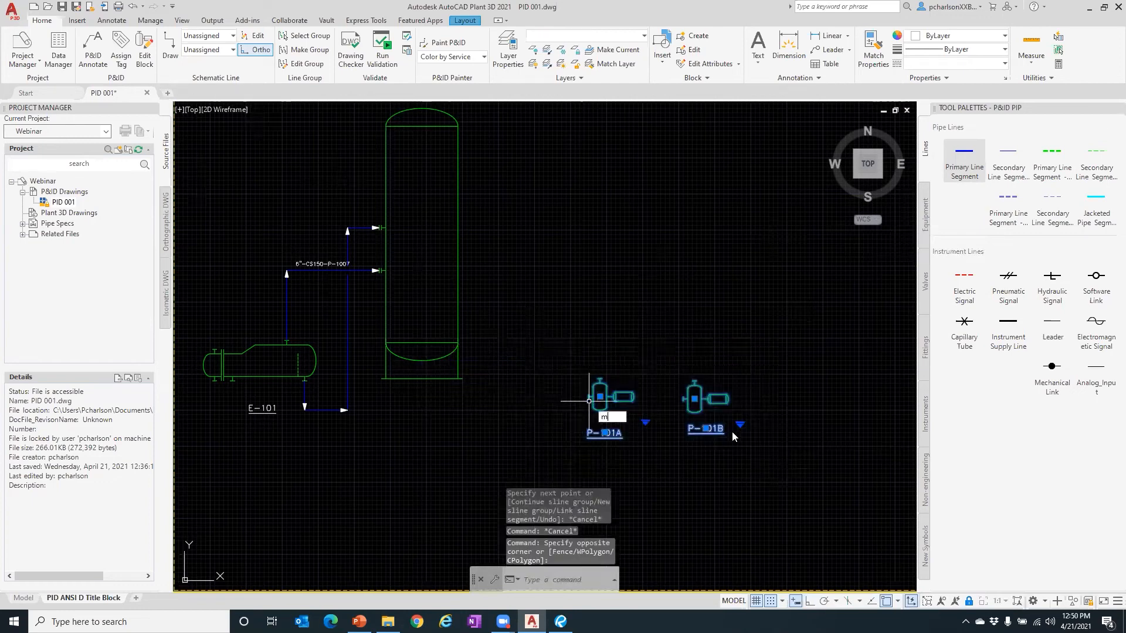
key("Return")
left_click(645, 378)
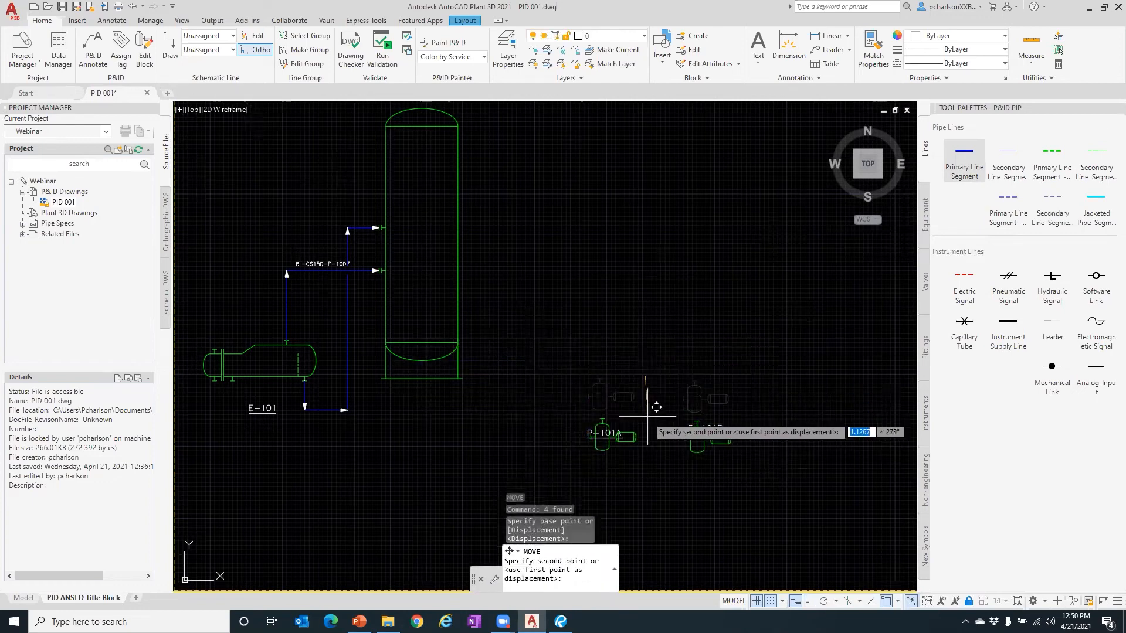
key("F8")
left_click(647, 416)
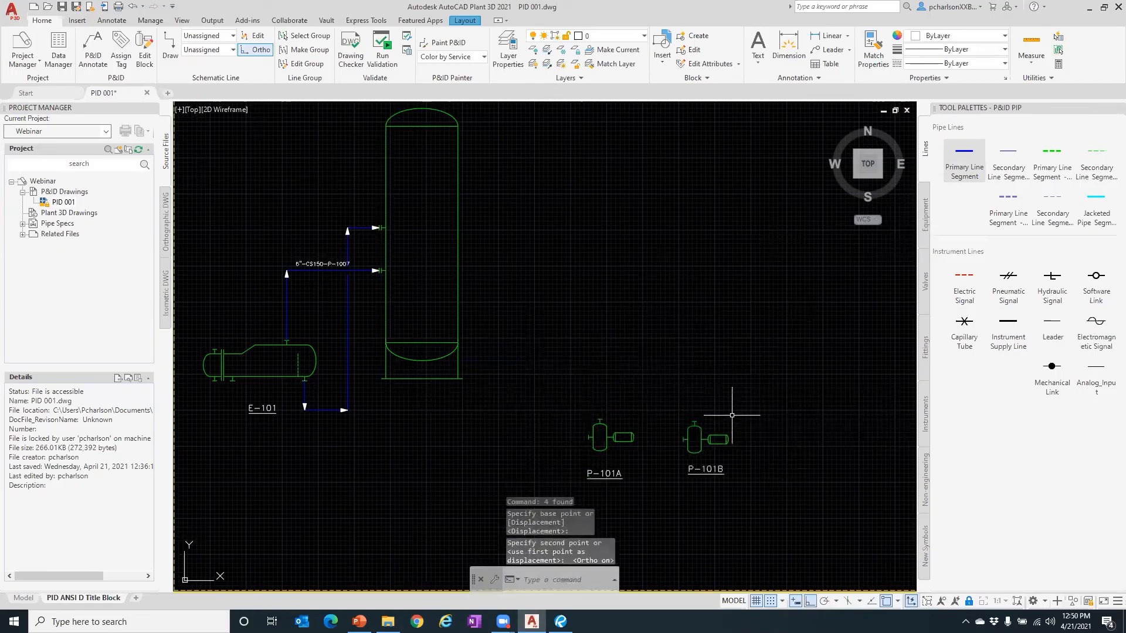
key("Escape")
key("Escape")
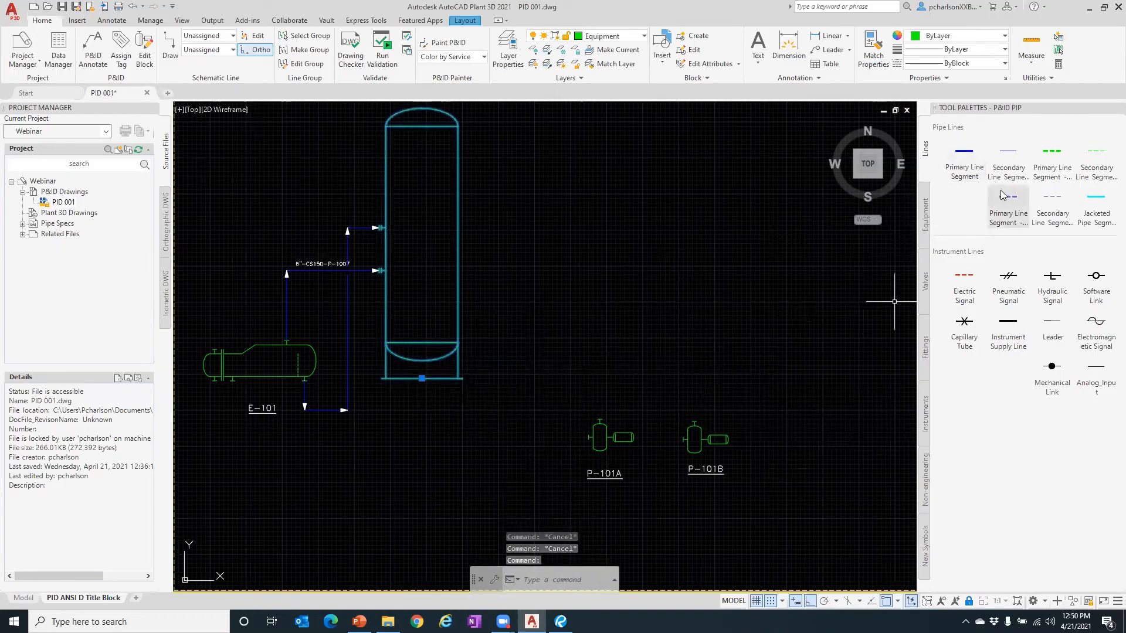
- Draw a primary line from the tank's bottom outlet down and right into P-101B's inlet
left_click(962, 161)
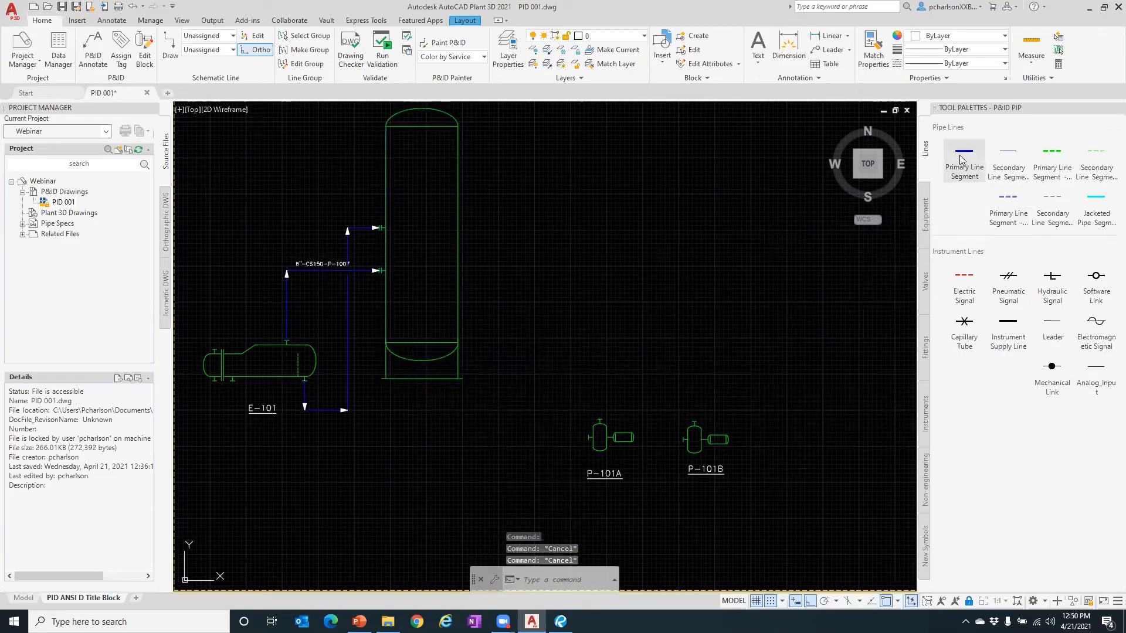
left_click(423, 360)
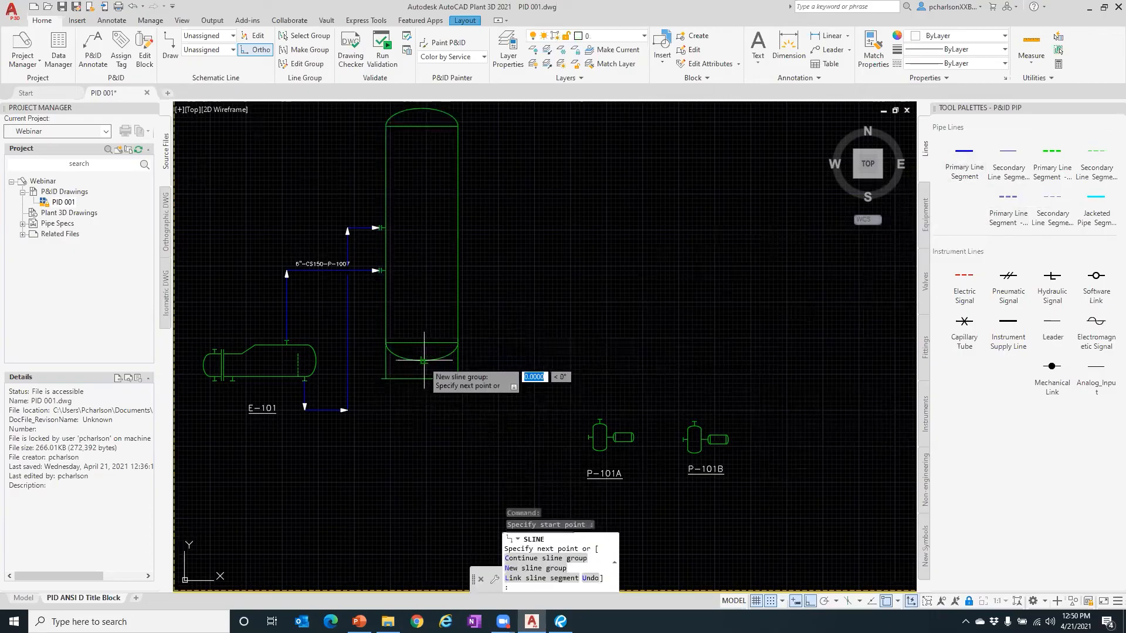
left_click(422, 394)
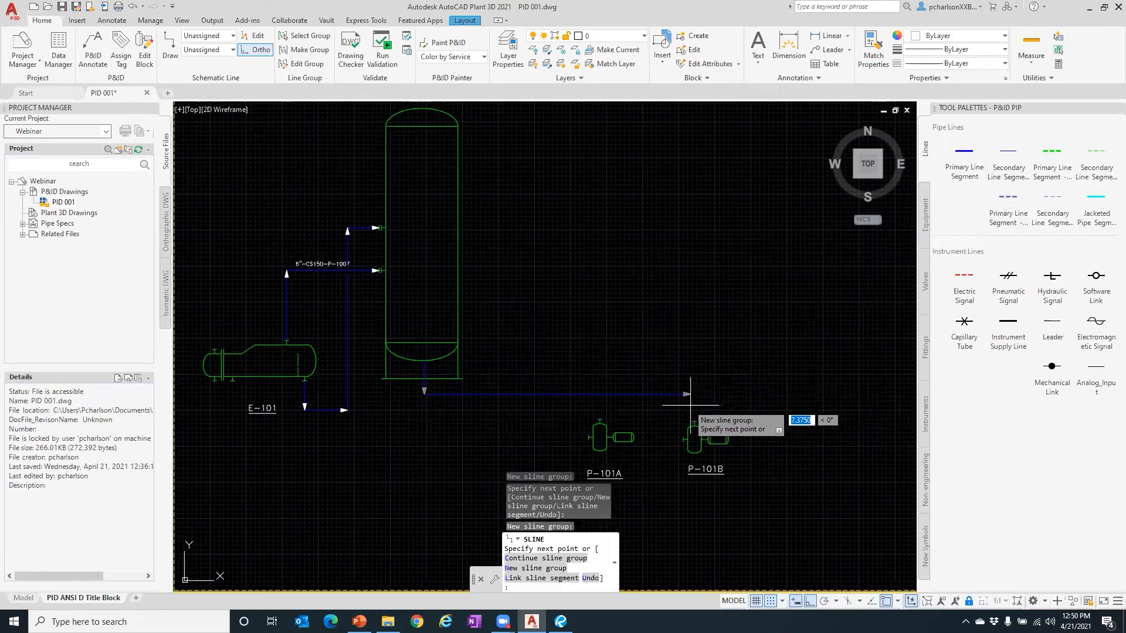
scroll(656, 404, "up", 5)
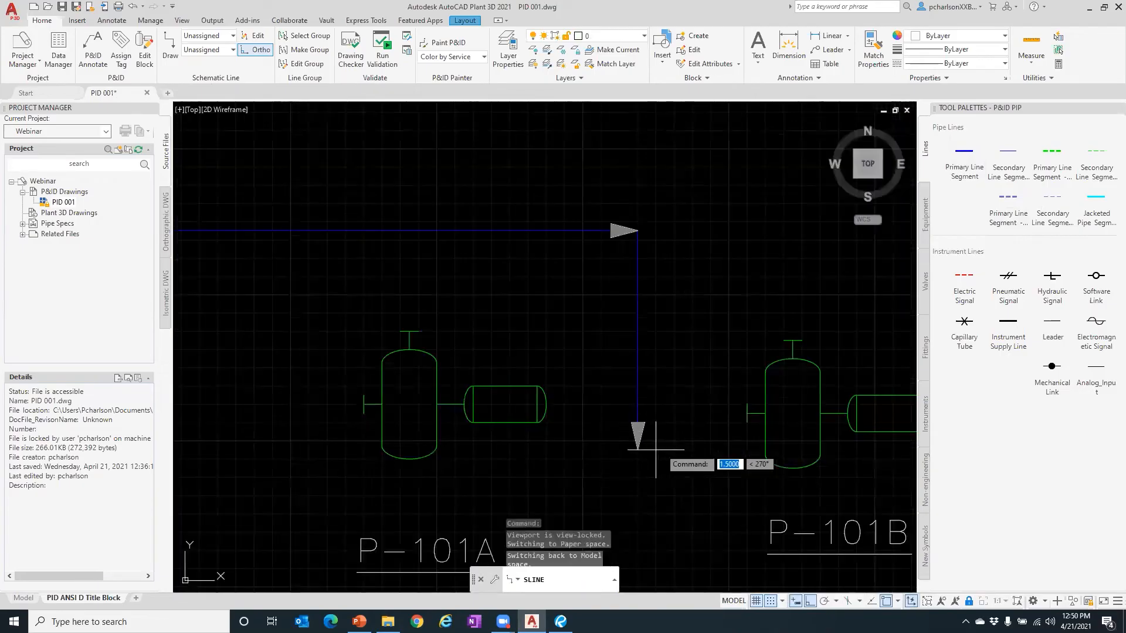
scroll(646, 394, "down", 5)
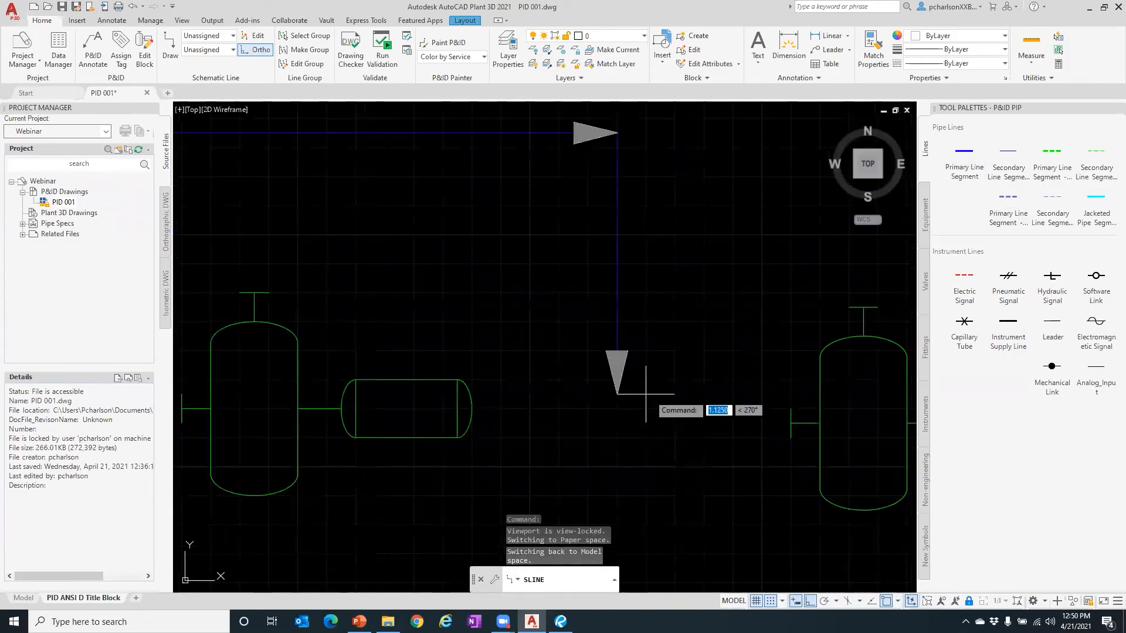
left_click(645, 394)
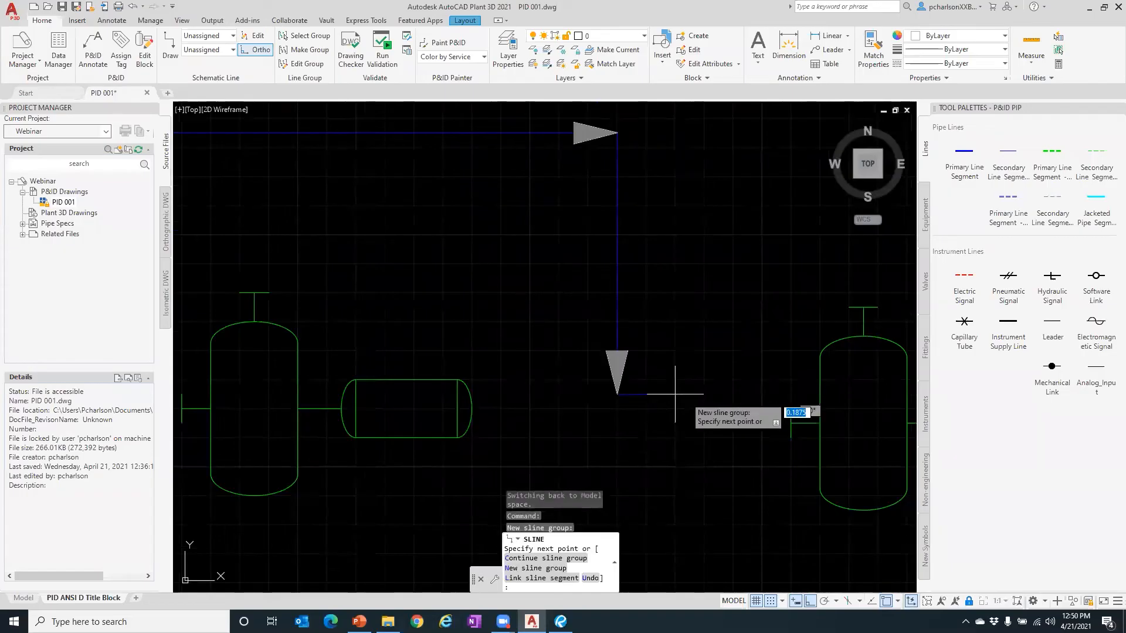
left_click(790, 423)
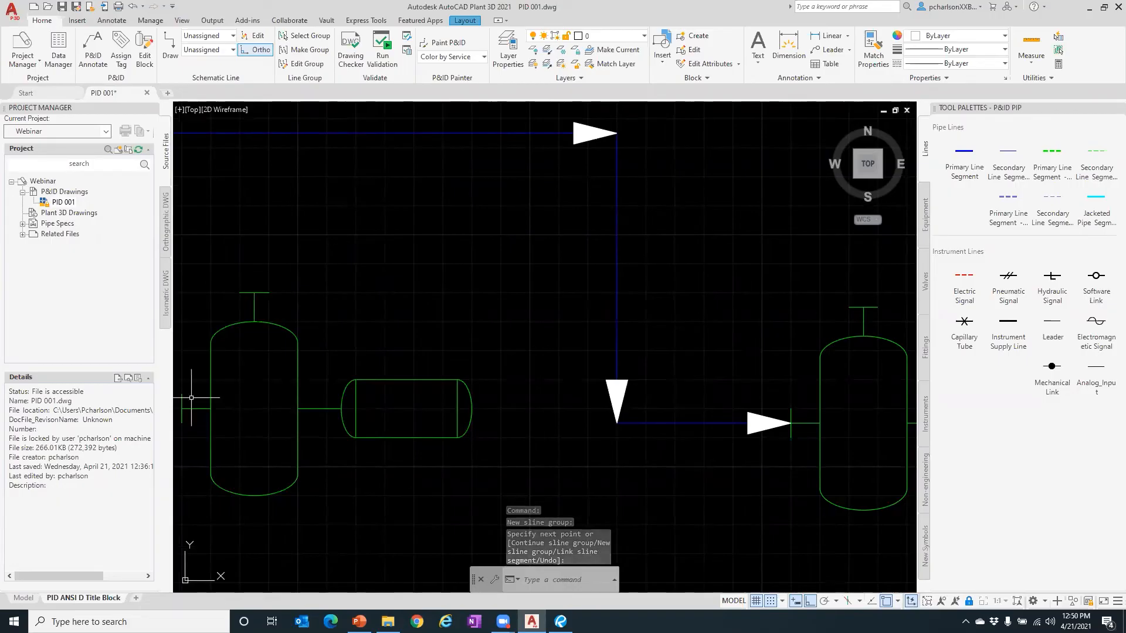
scroll(541, 398, "down", 5)
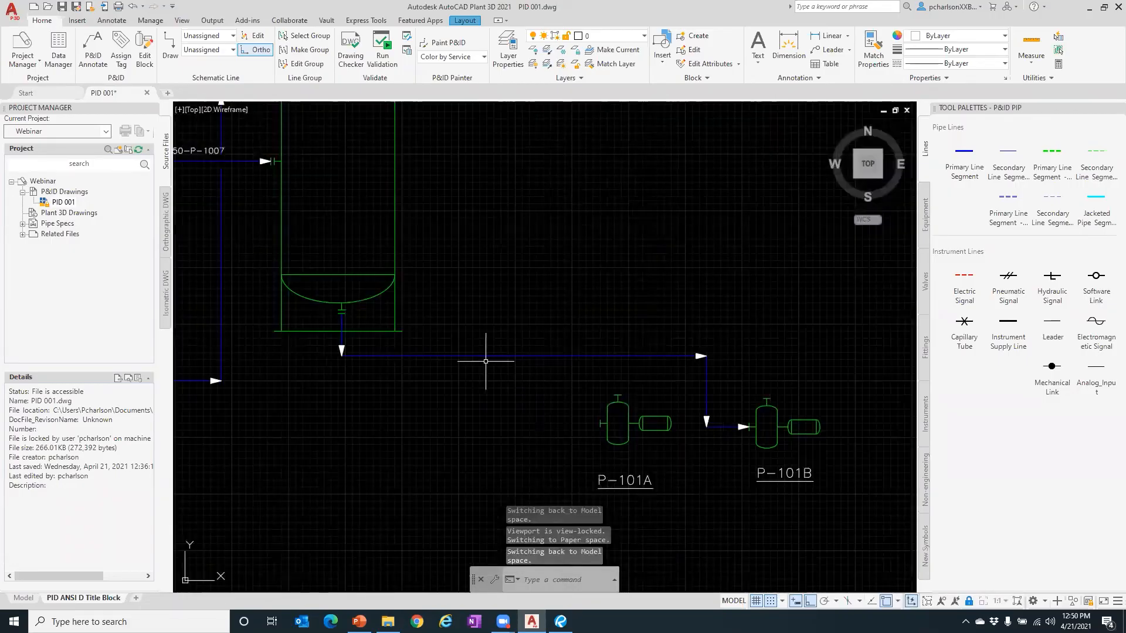
- Branch a primary line off the tank line down into P-101A's inlet
left_click(959, 157)
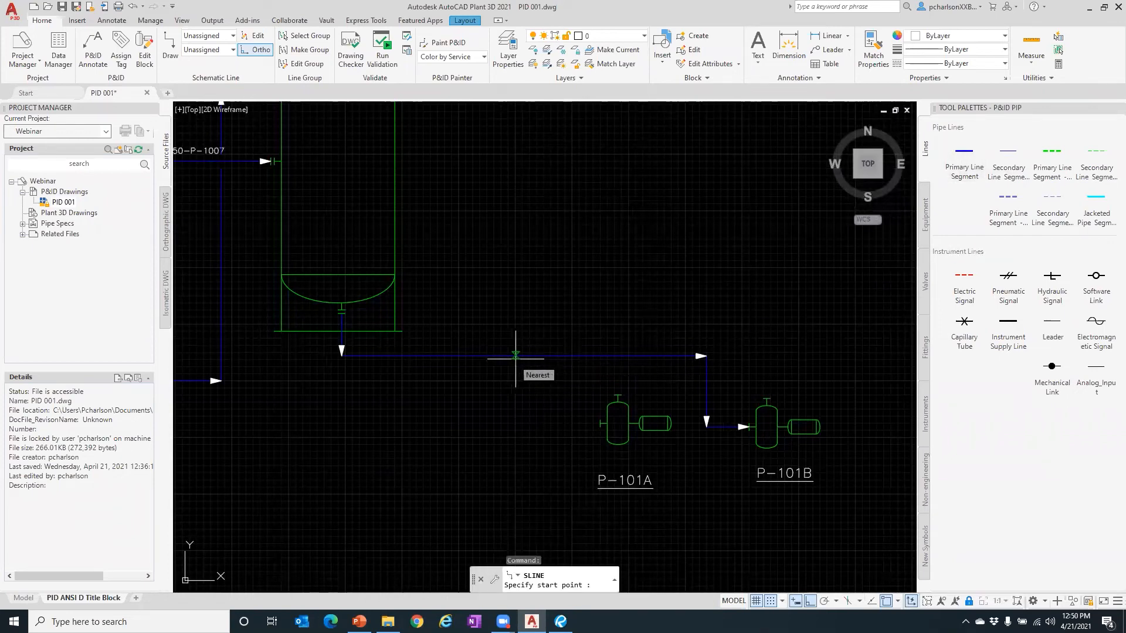
left_click(515, 355)
left_click(534, 423)
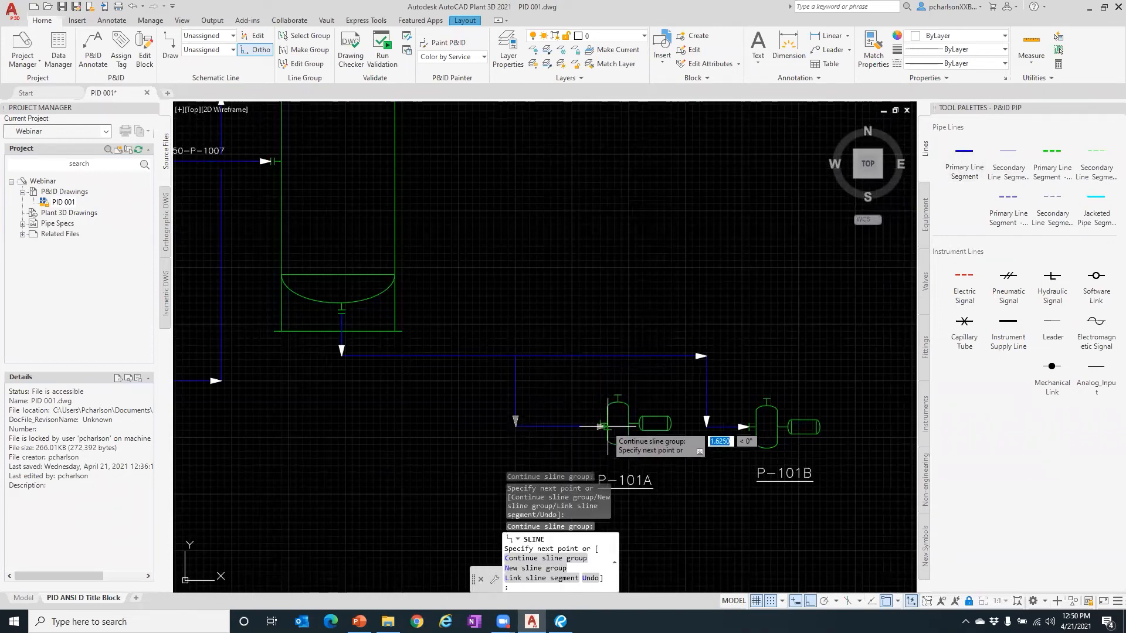
left_click(601, 423)
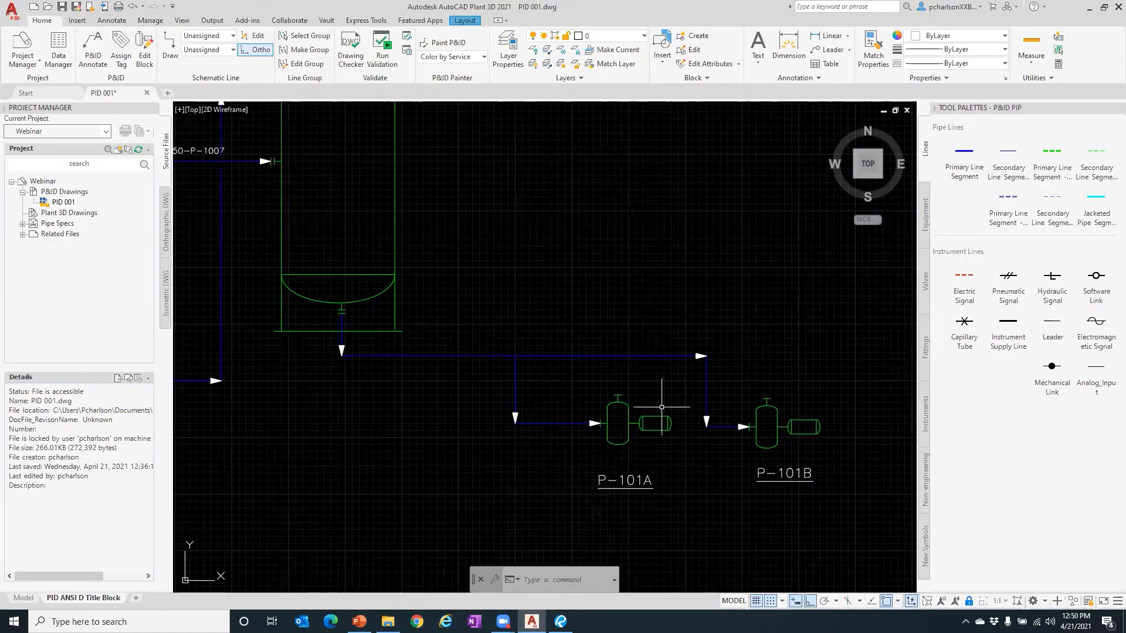
- Draw the discharge header from P-101A's top nozzle up, then right
left_click(964, 158)
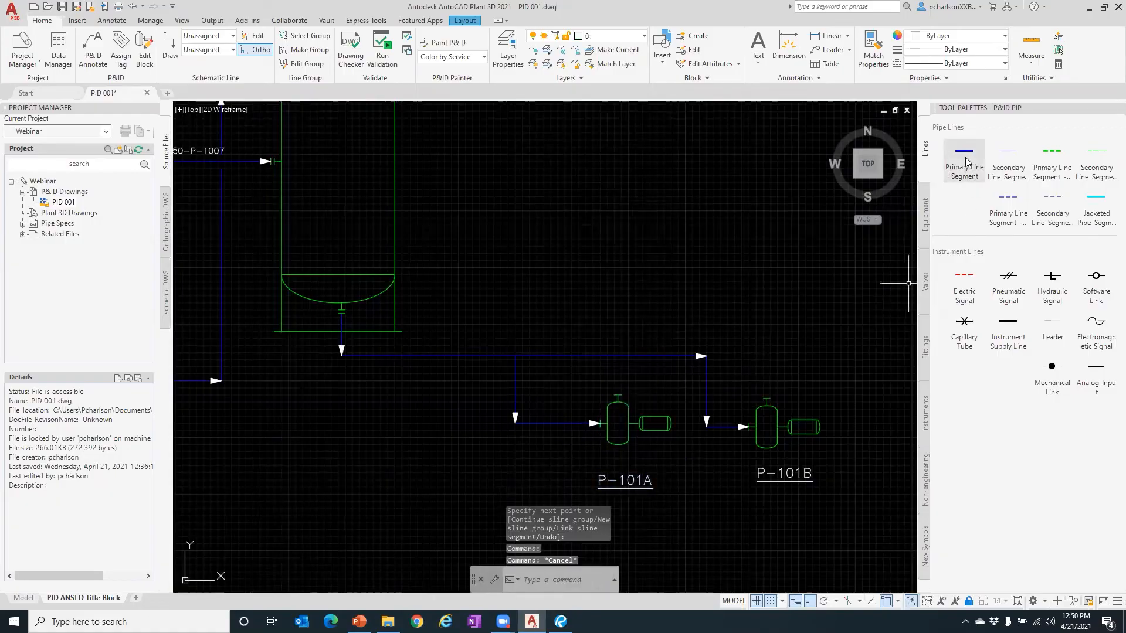
left_click(618, 397)
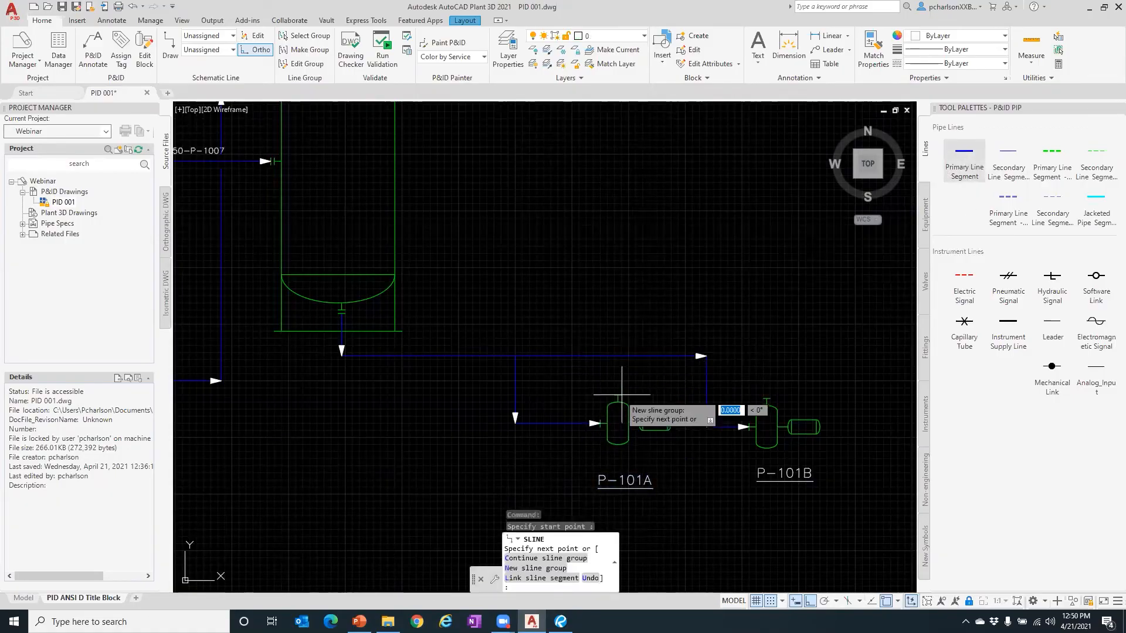
left_click(632, 274)
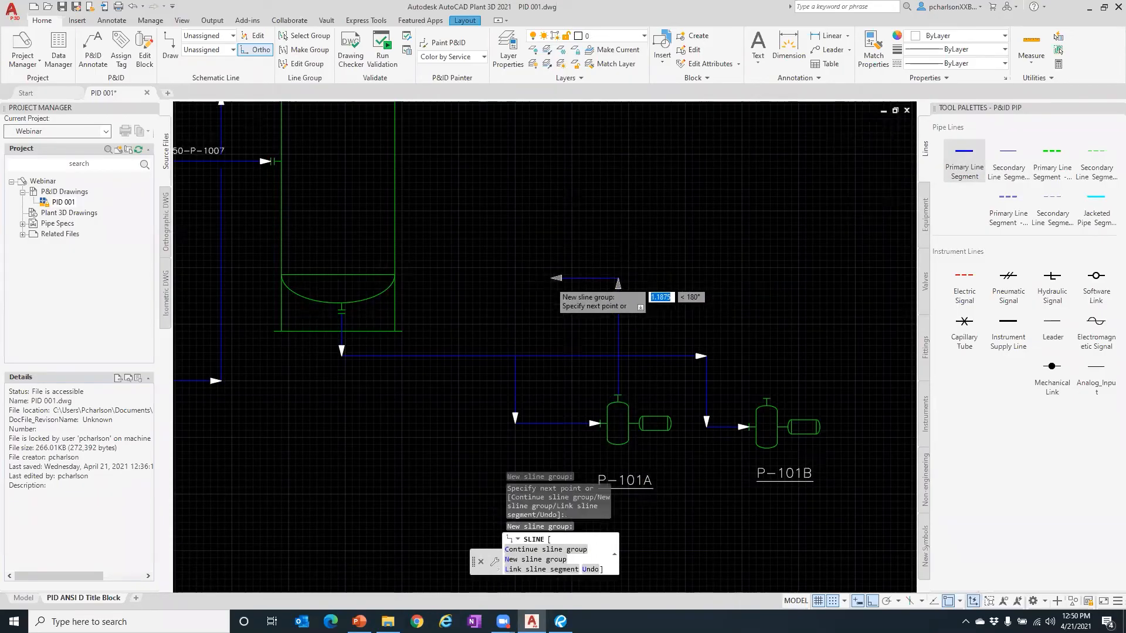
scroll(674, 281, "down", 5)
left_click(706, 287)
key("Return")
scroll(616, 310, "up", 6)
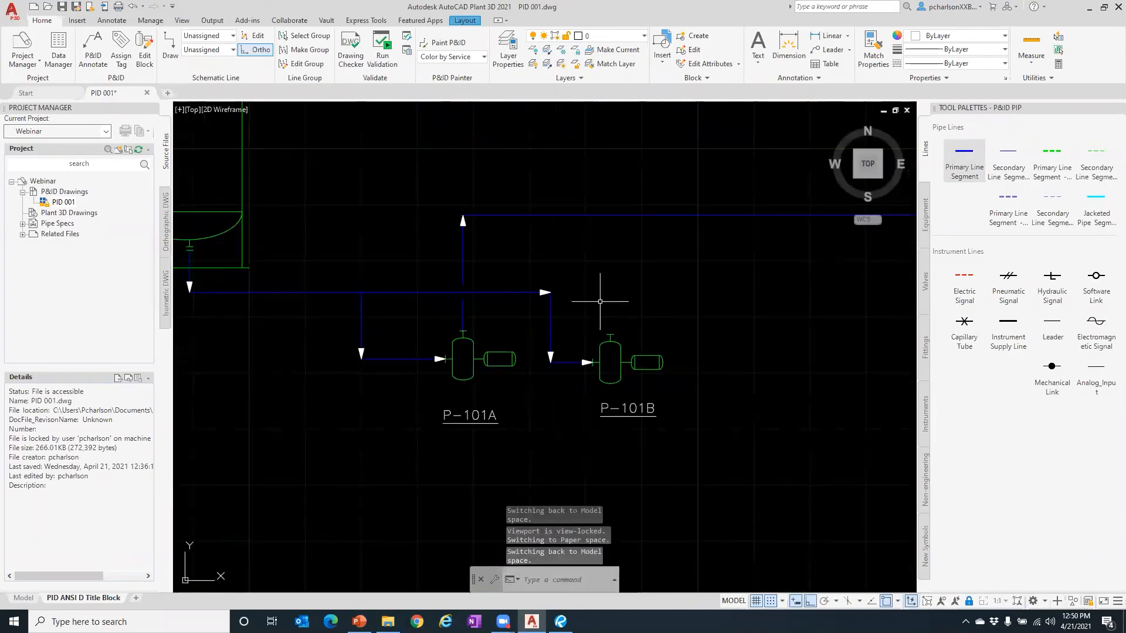
- Run a line from P-101B's top nozzle up into the header
left_click(964, 159)
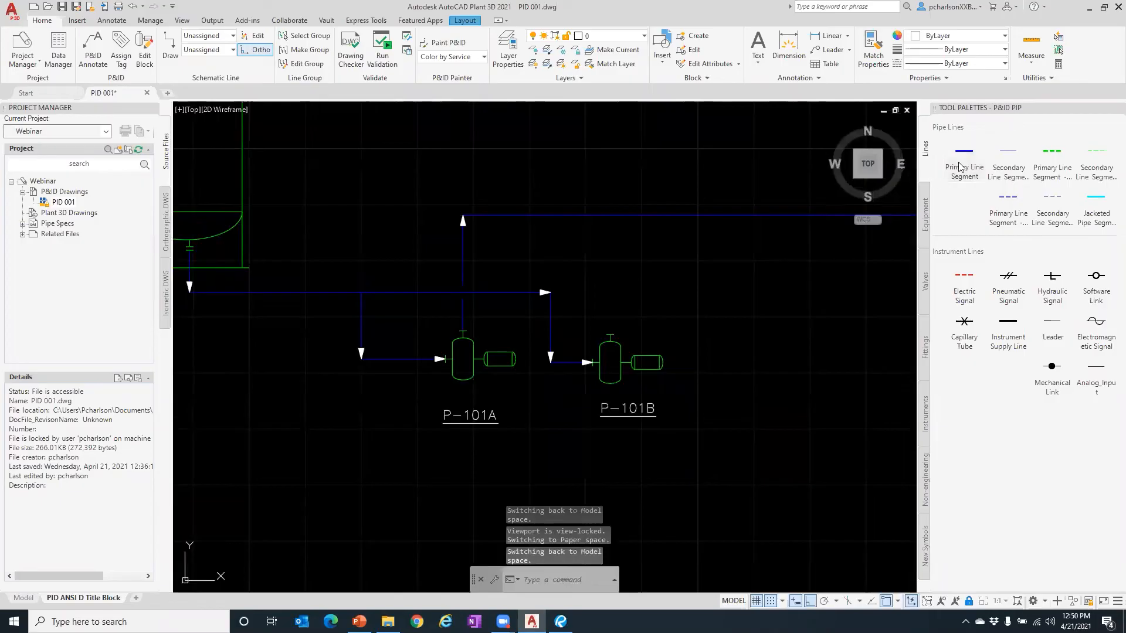
left_click(610, 336)
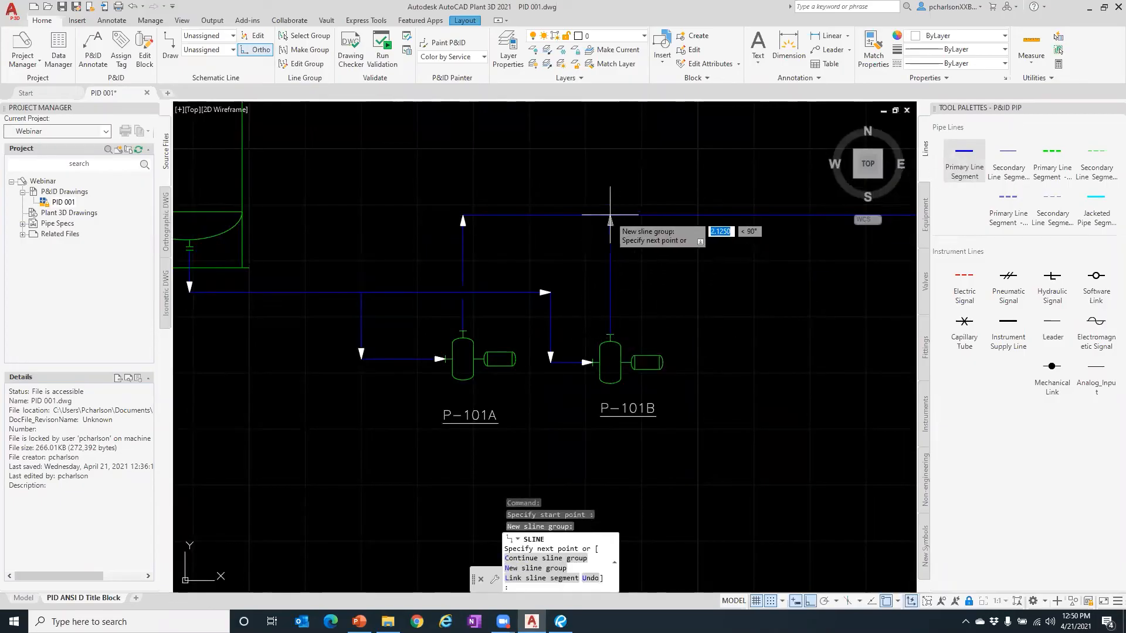
key("Escape")
key("Escape")
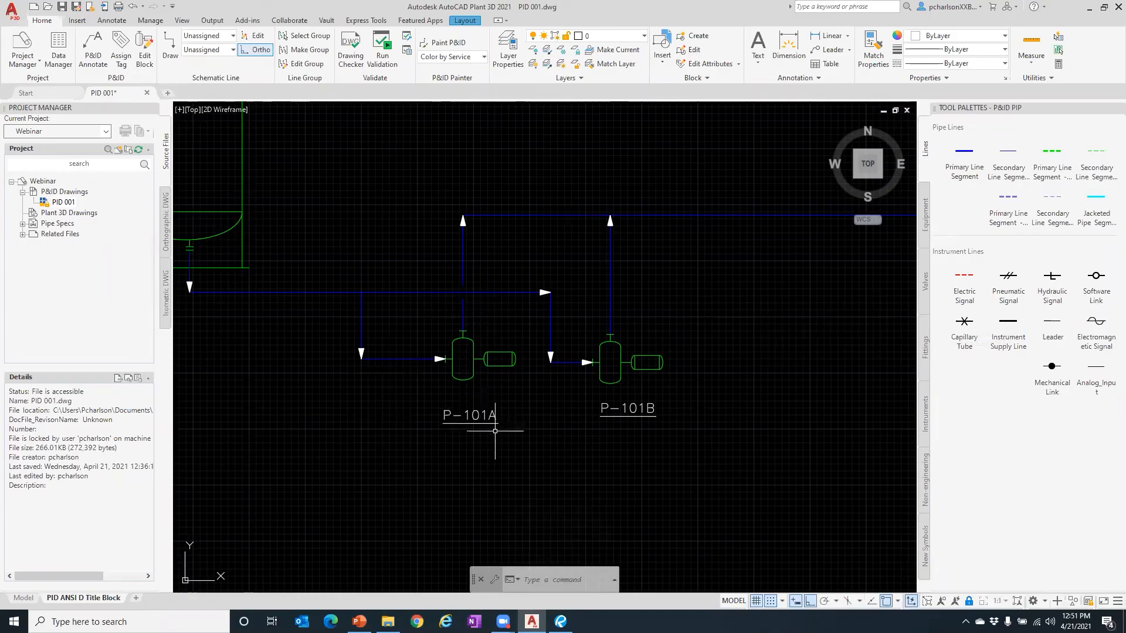
- Draw a secondary line loop from the header up, right, and back down onto it
scroll(685, 388, "down", 3)
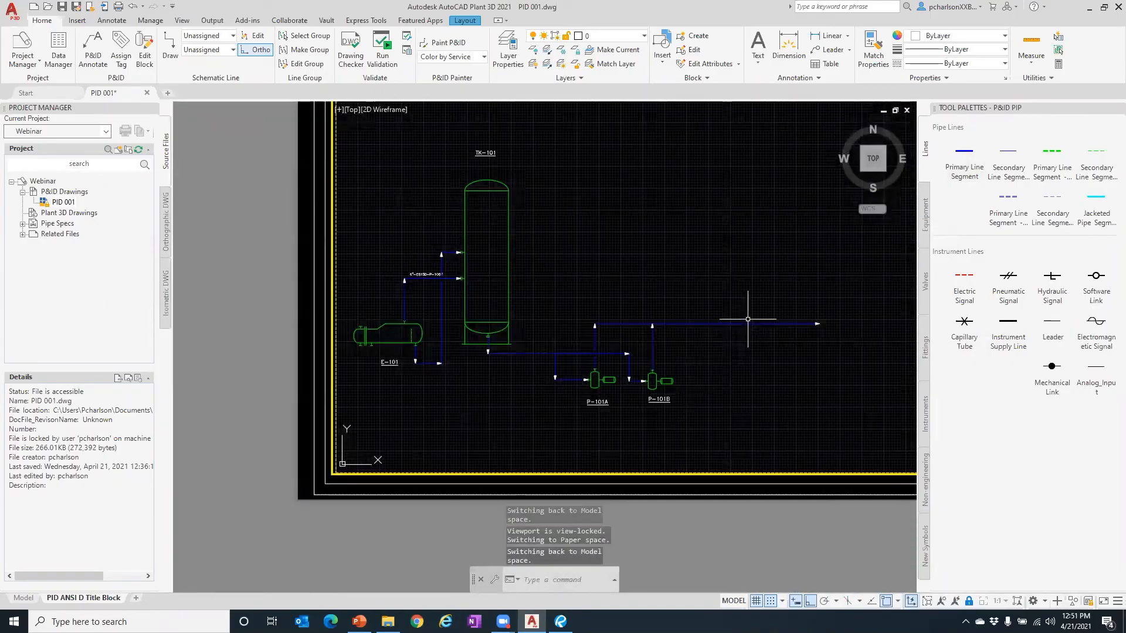
scroll(747, 318, "up", 5)
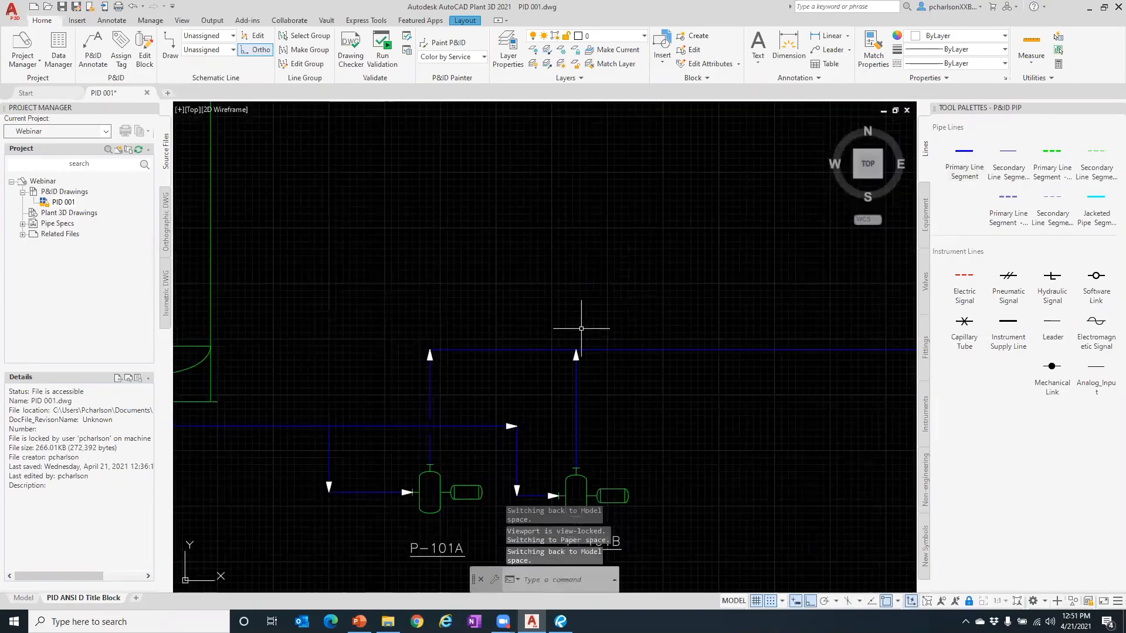
left_click(1010, 166)
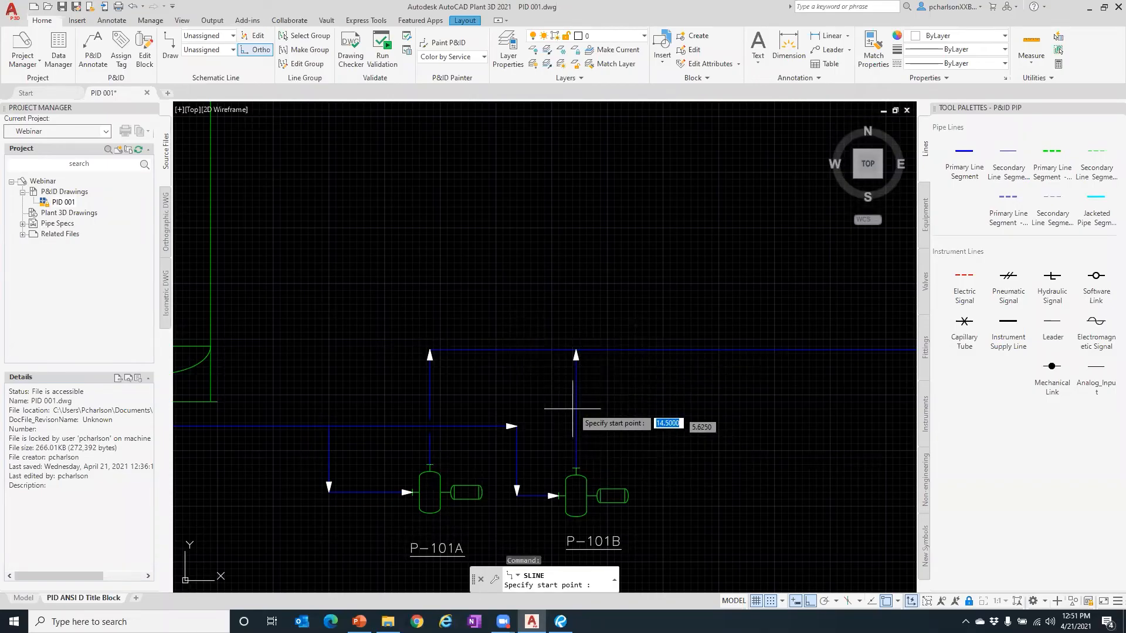
left_click(520, 350)
left_click(520, 291)
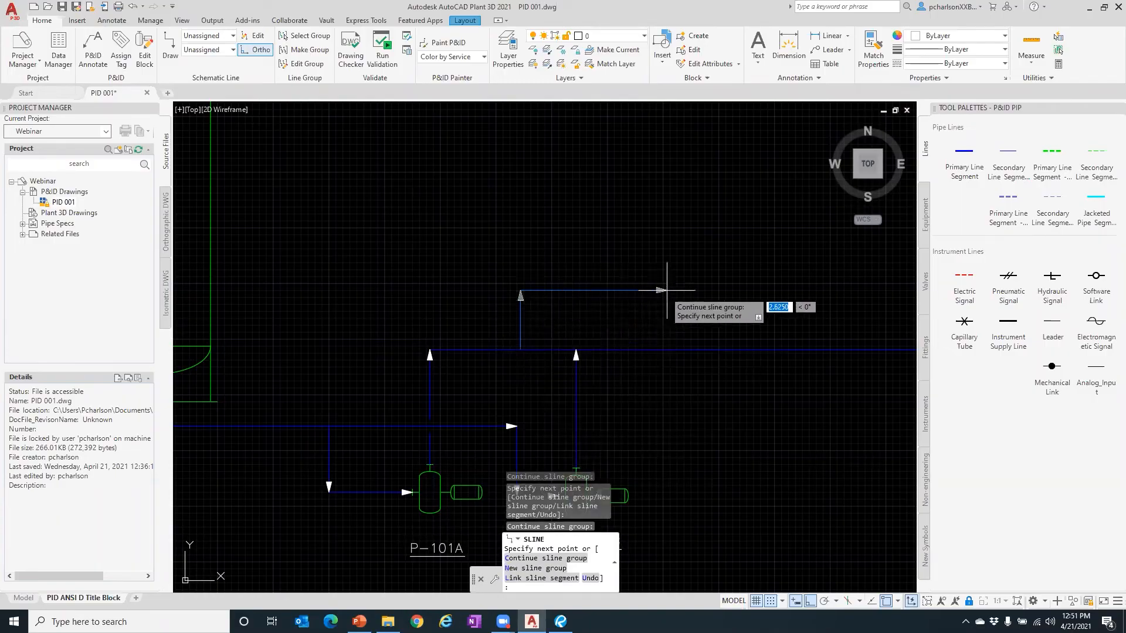
left_click(646, 291)
left_click(645, 350)
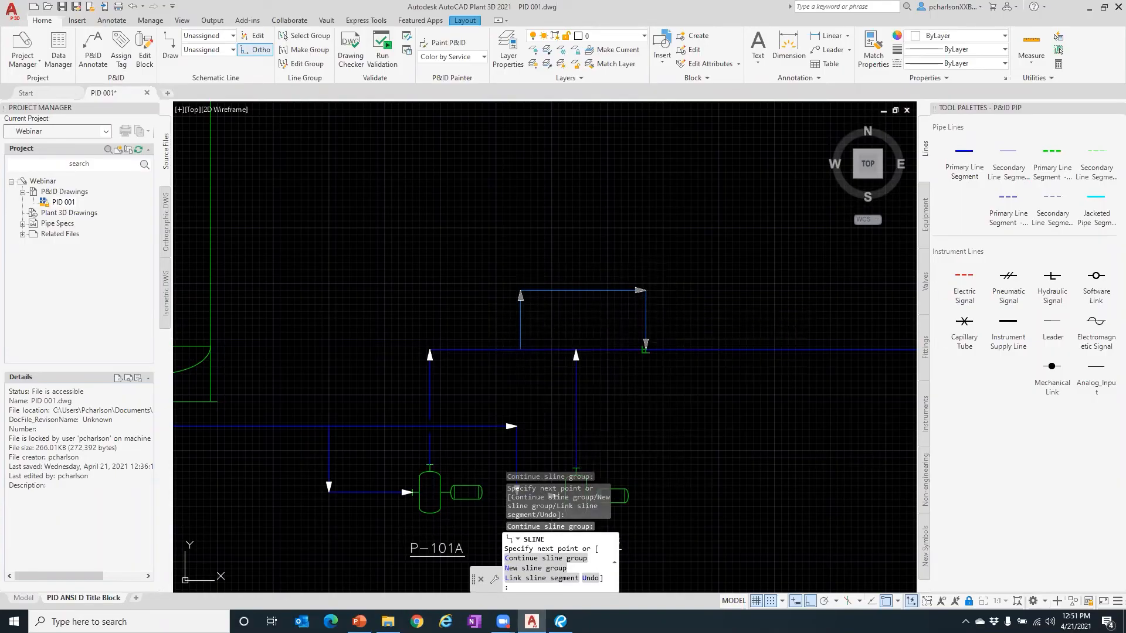
key("Return")
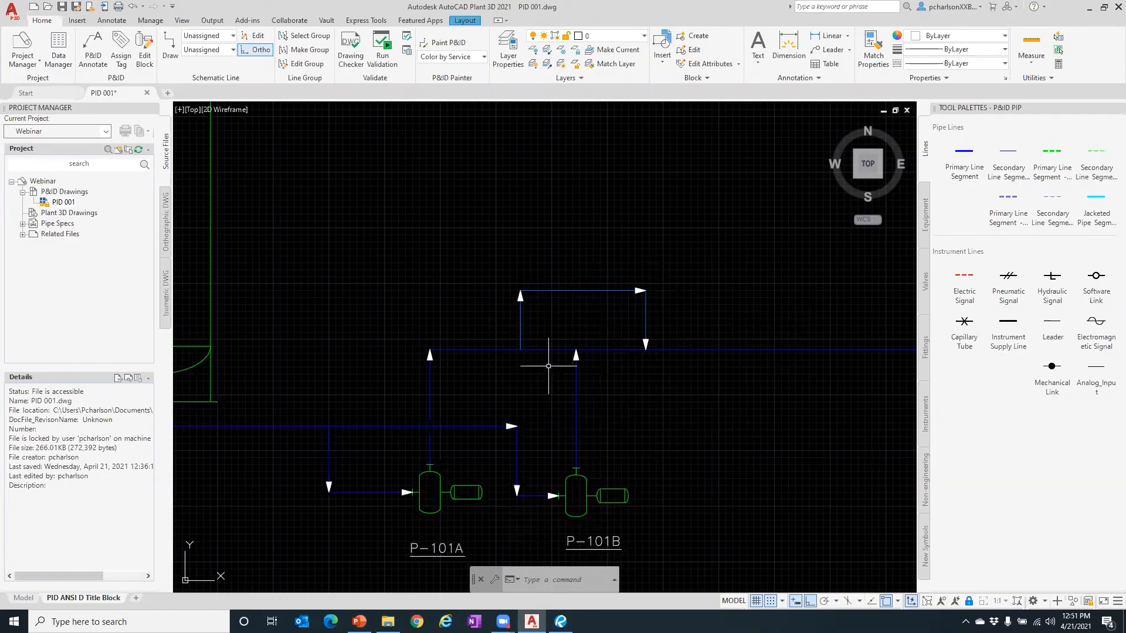
- Insert gate valves HA-101 and HA-102 on the risers above pumps P-101B and P-101A
left_click(924, 283)
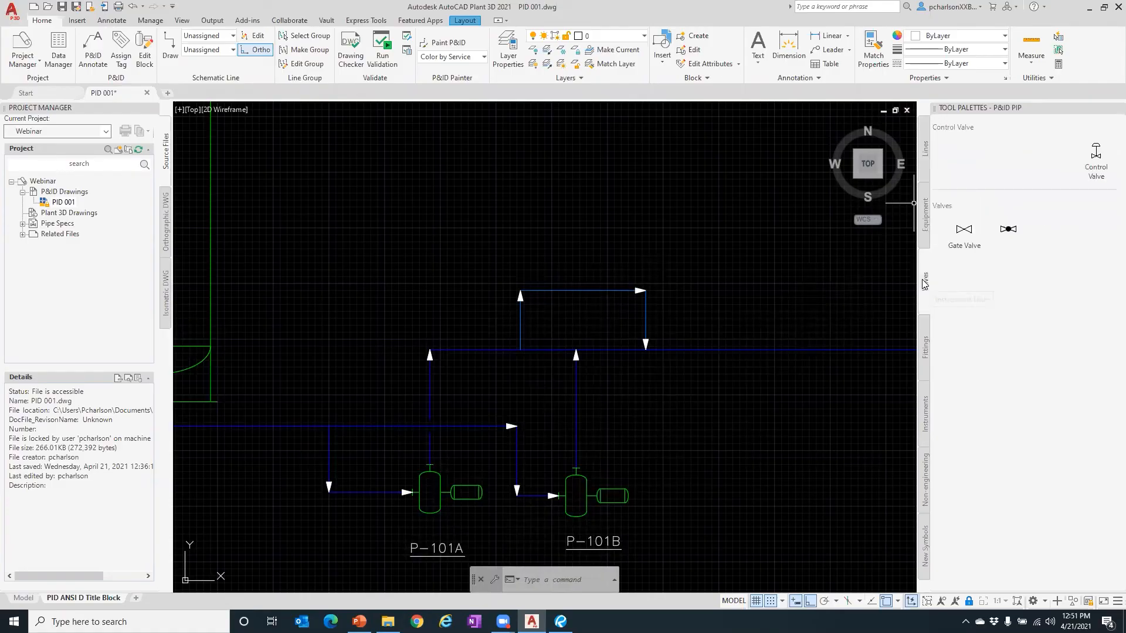
left_click(961, 235)
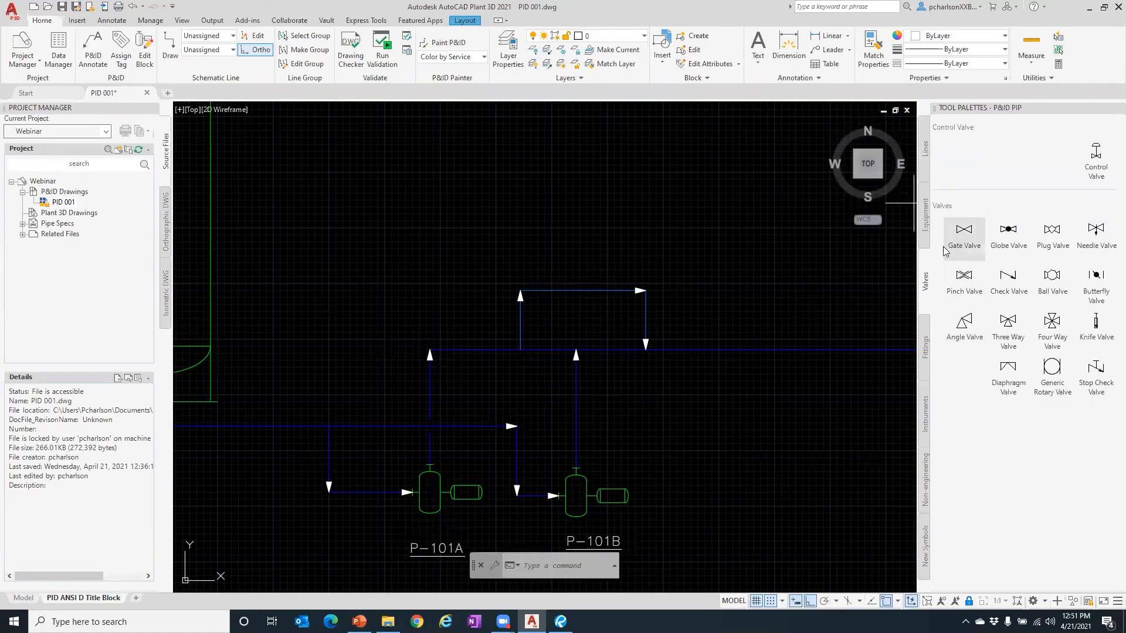
left_click(572, 415)
scroll(574, 421, "up", 8)
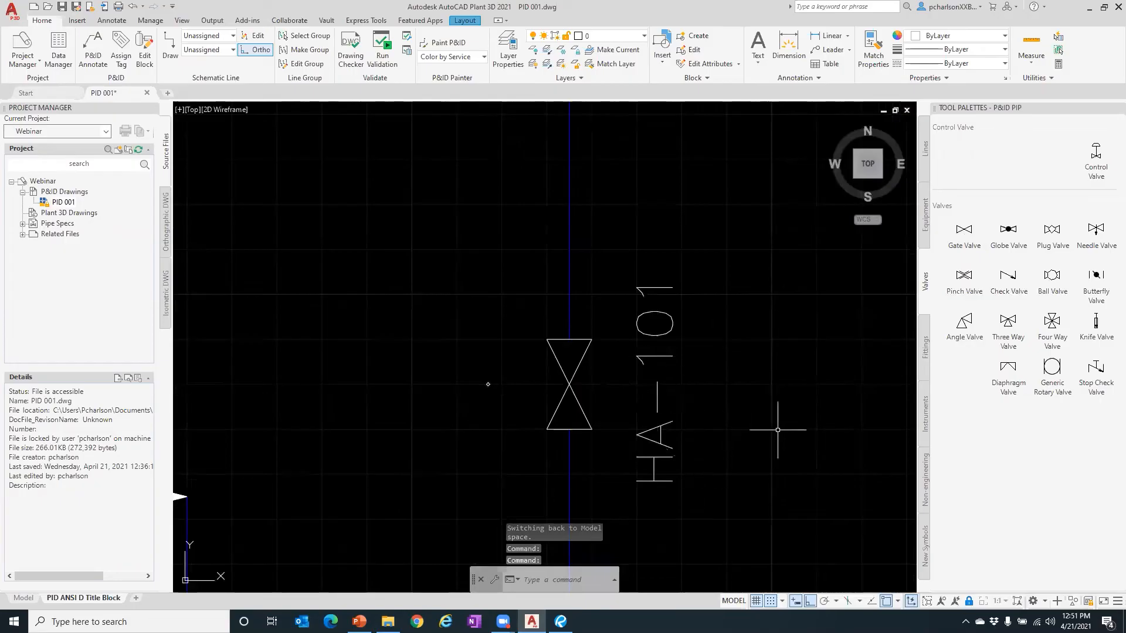
scroll(683, 321, "down", 5)
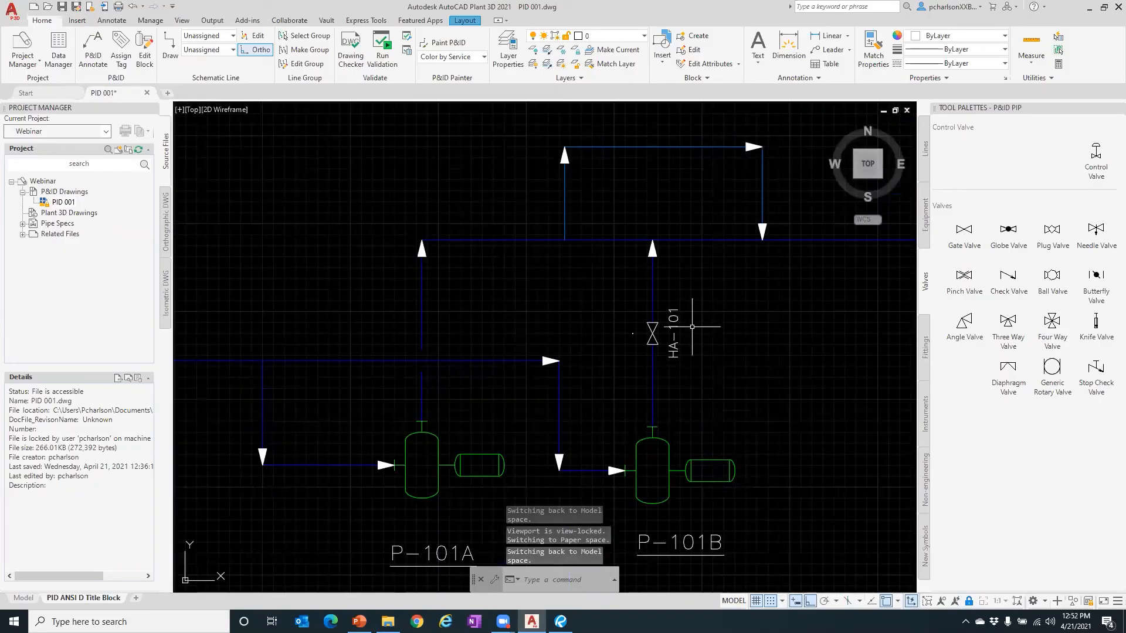
left_click(963, 230)
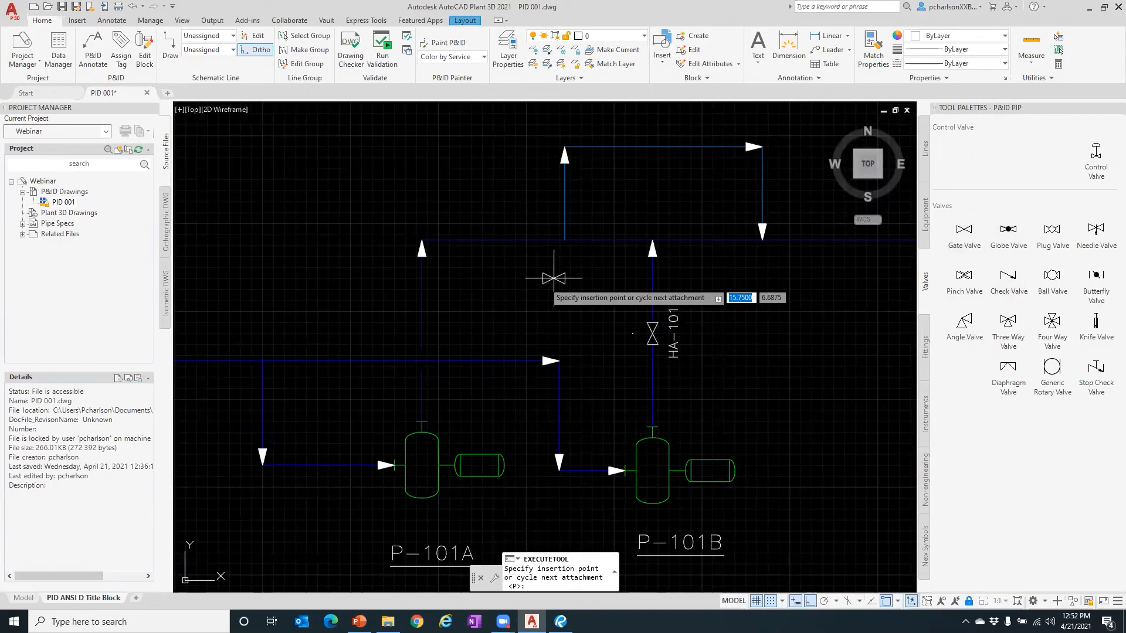
left_click(422, 316)
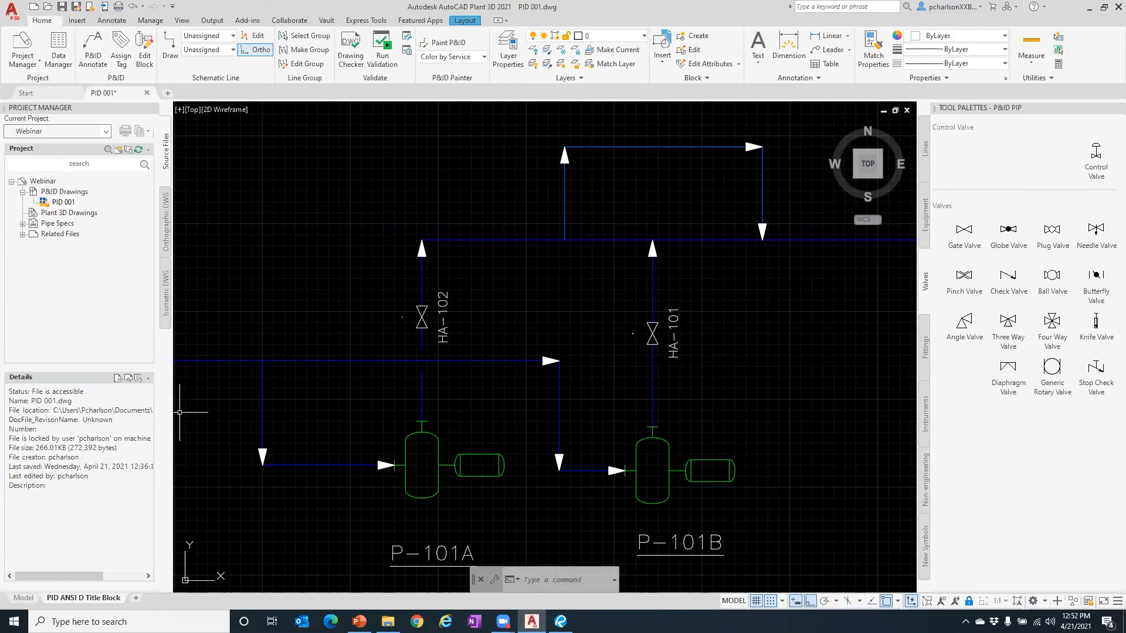
scroll(610, 392, "down", 8)
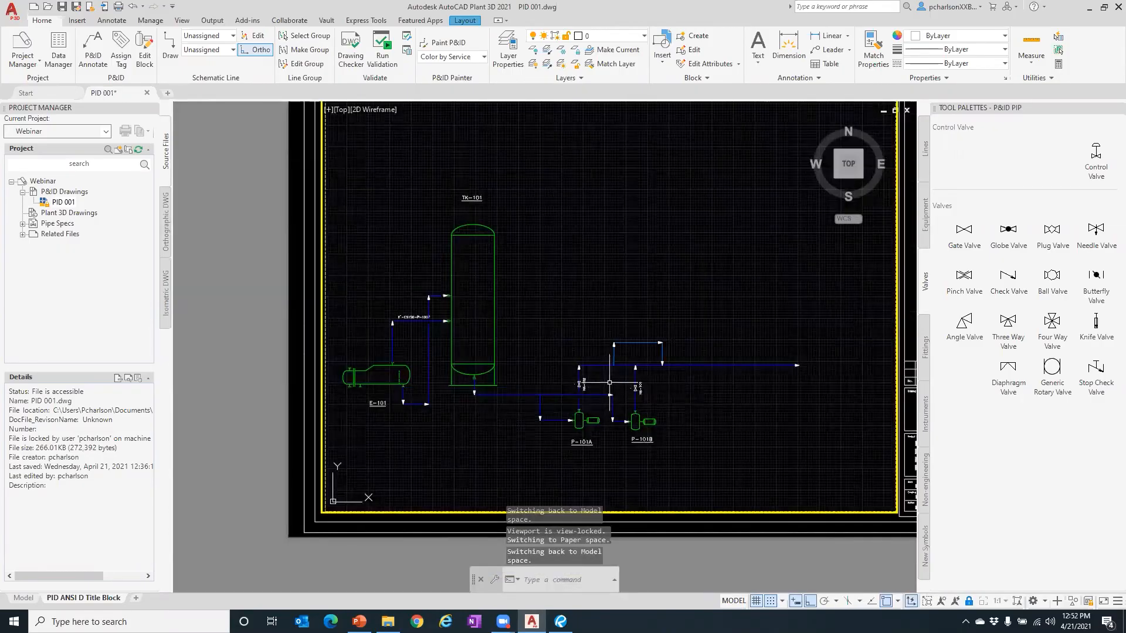
- Shift the loop's right leg further right and lift its end clear of the main header
scroll(656, 319, "up", 3)
left_click(626, 353)
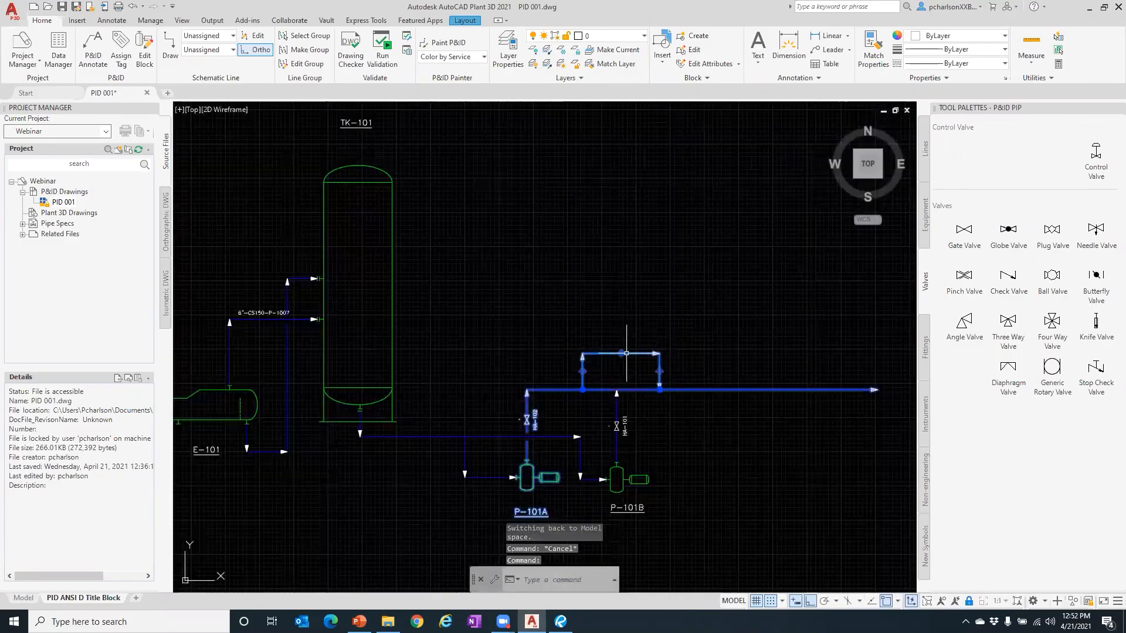
scroll(626, 353, "up", 4)
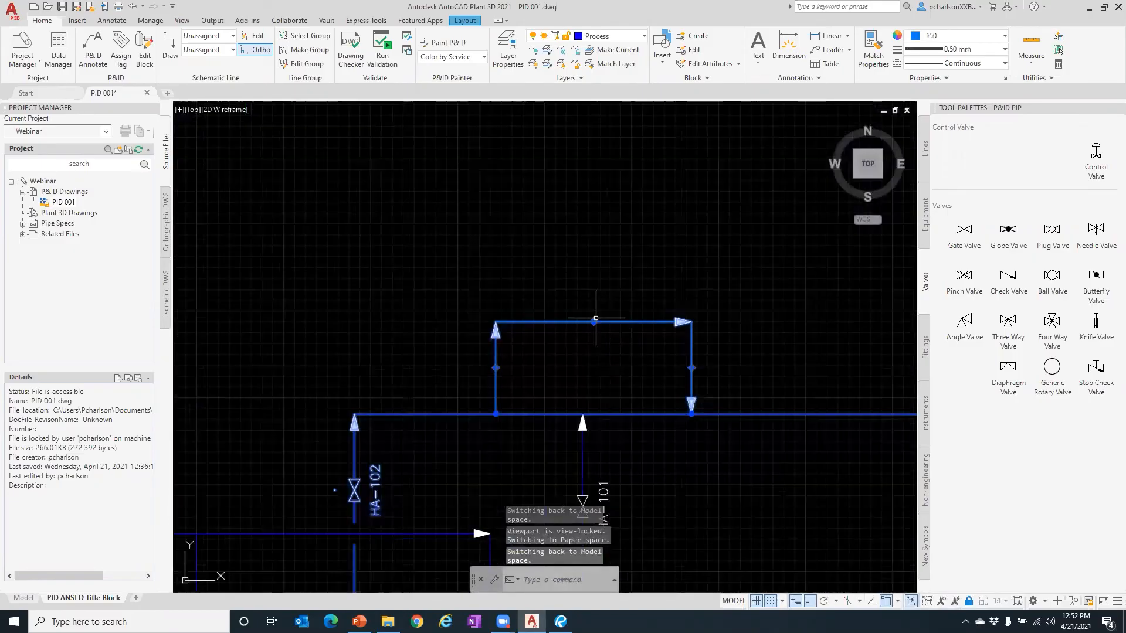
left_click(594, 321)
left_click(603, 197)
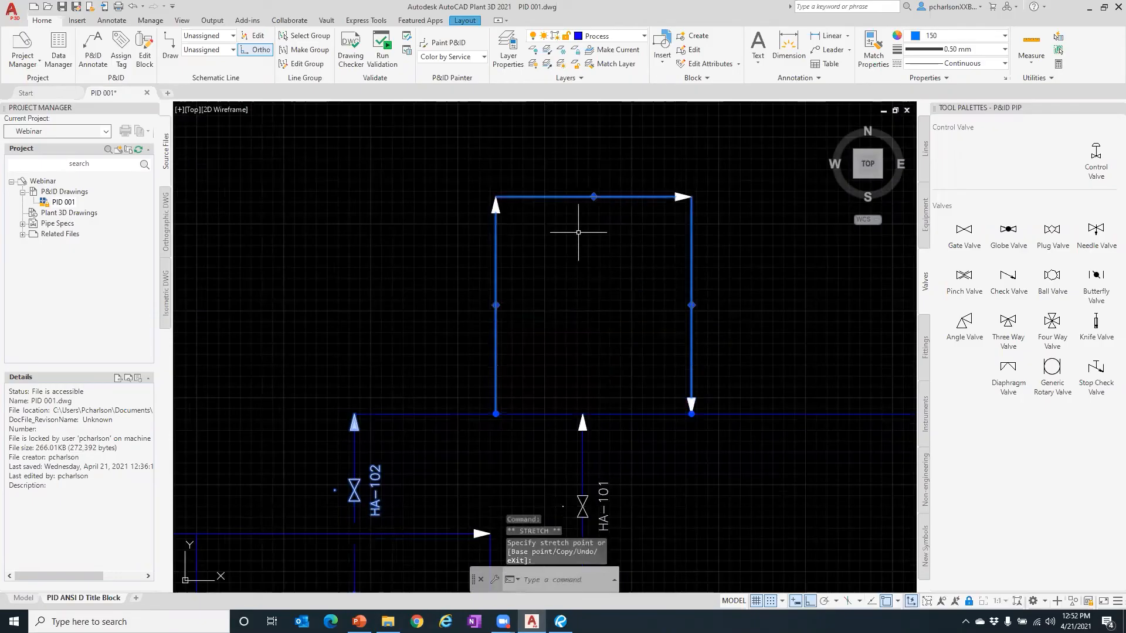
left_click(594, 196)
left_click(597, 332)
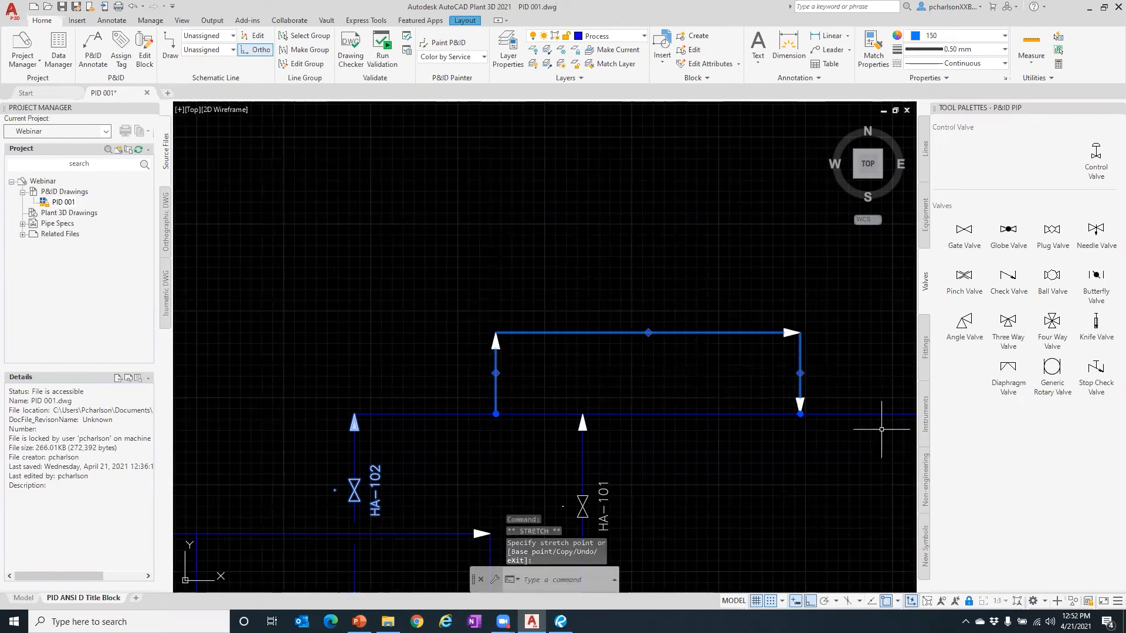
left_click(800, 373)
left_click(799, 373)
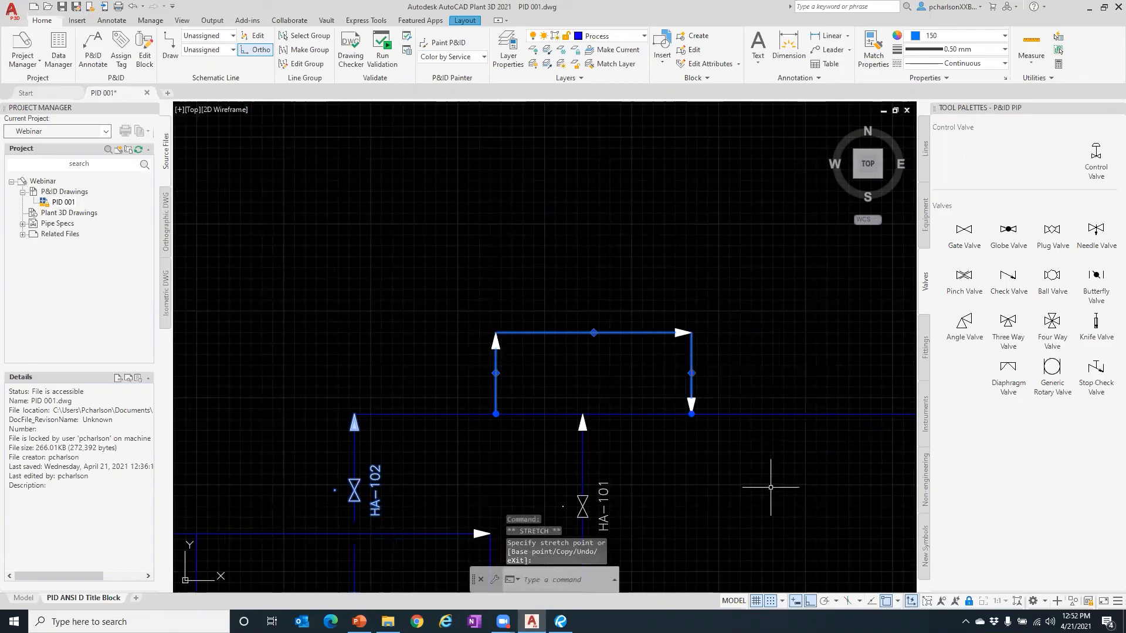
left_click(691, 414)
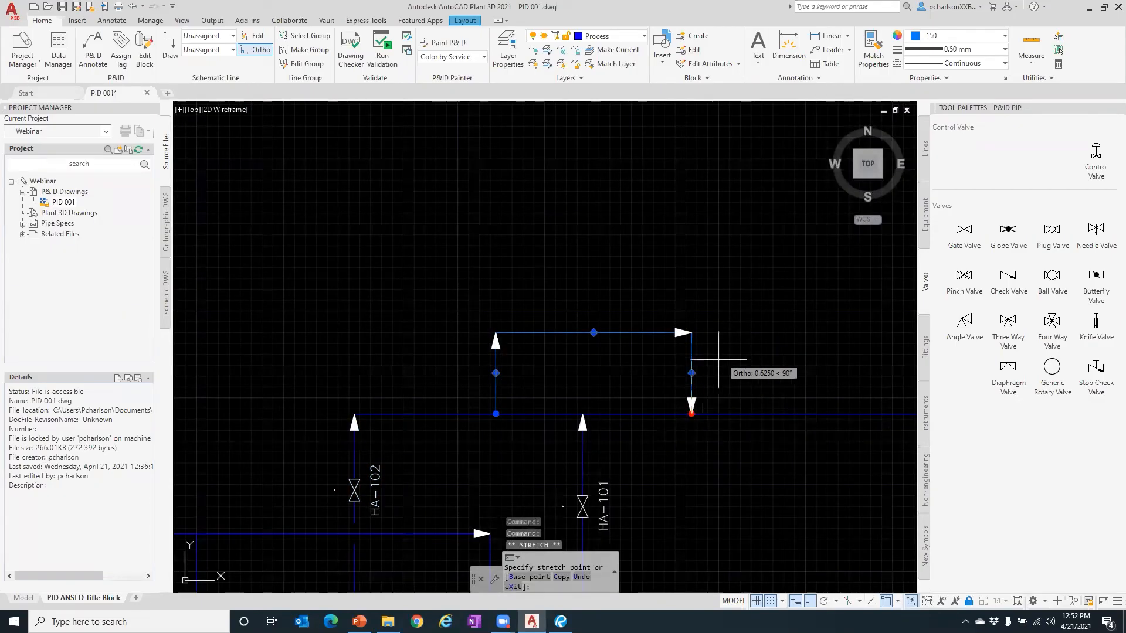
left_click(708, 370)
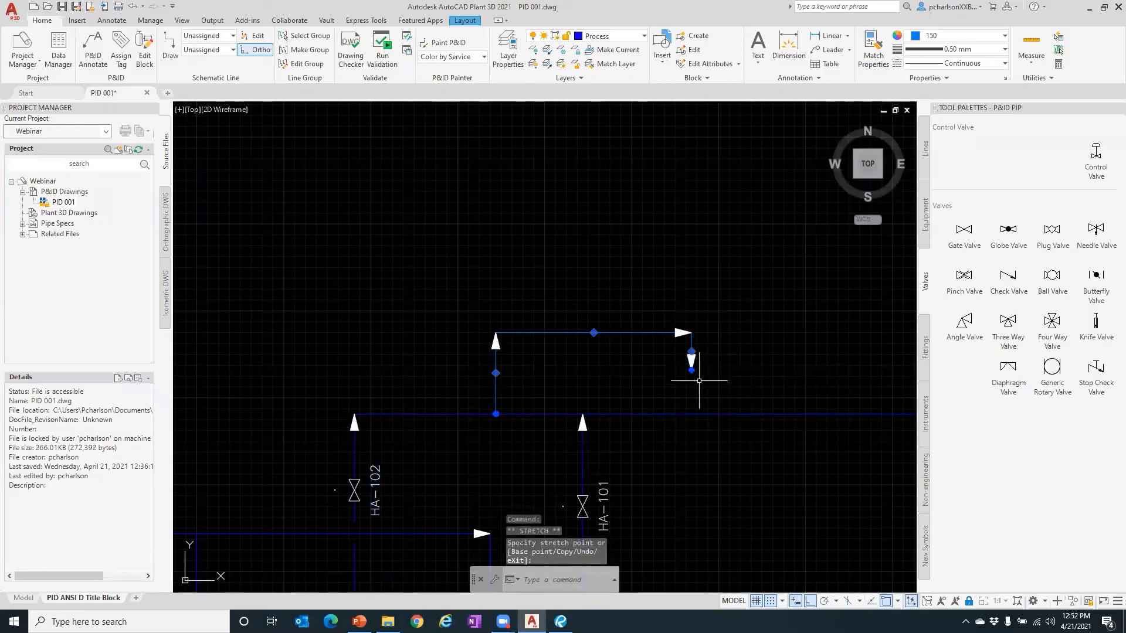
- Flip the direction of the flow arrow at the right leg's end
left_click(719, 396)
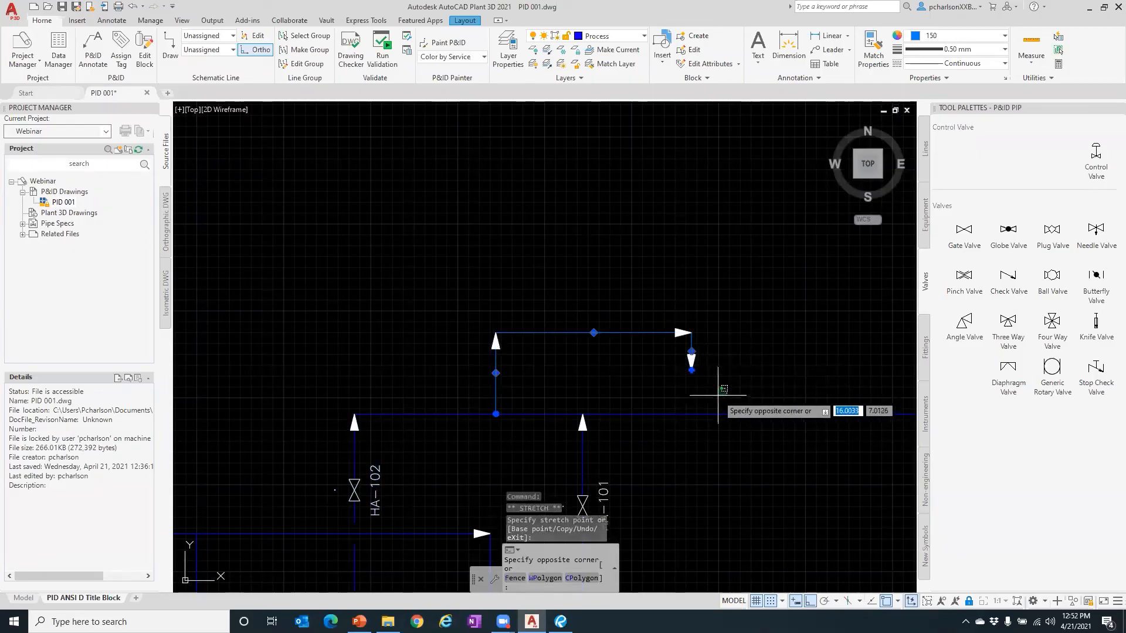
key("Escape")
key("Escape")
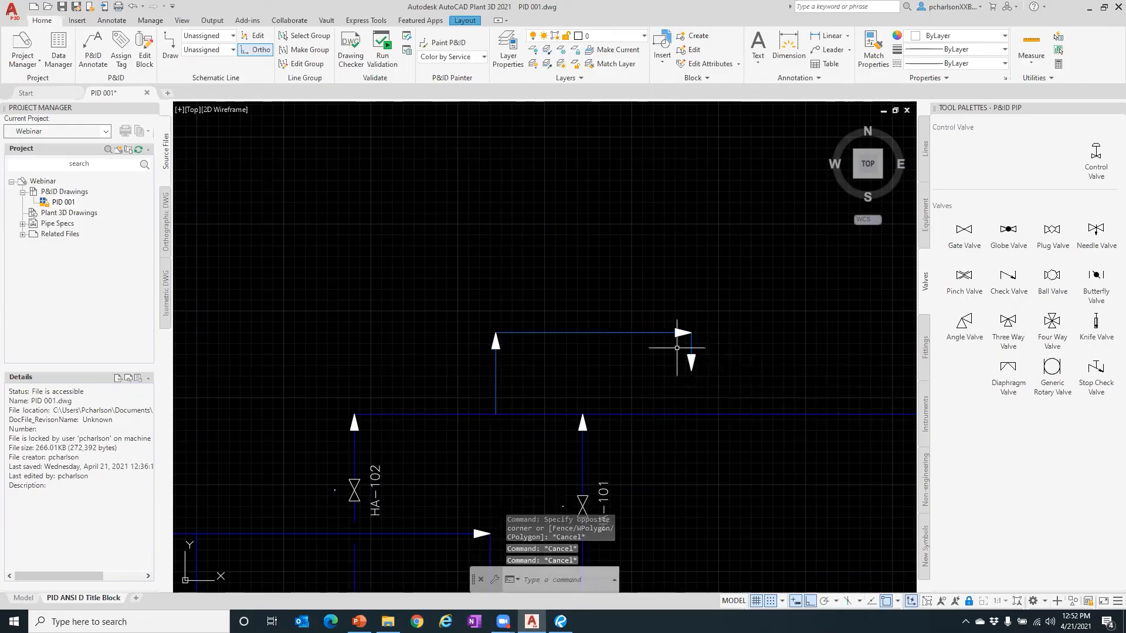
left_click(691, 360)
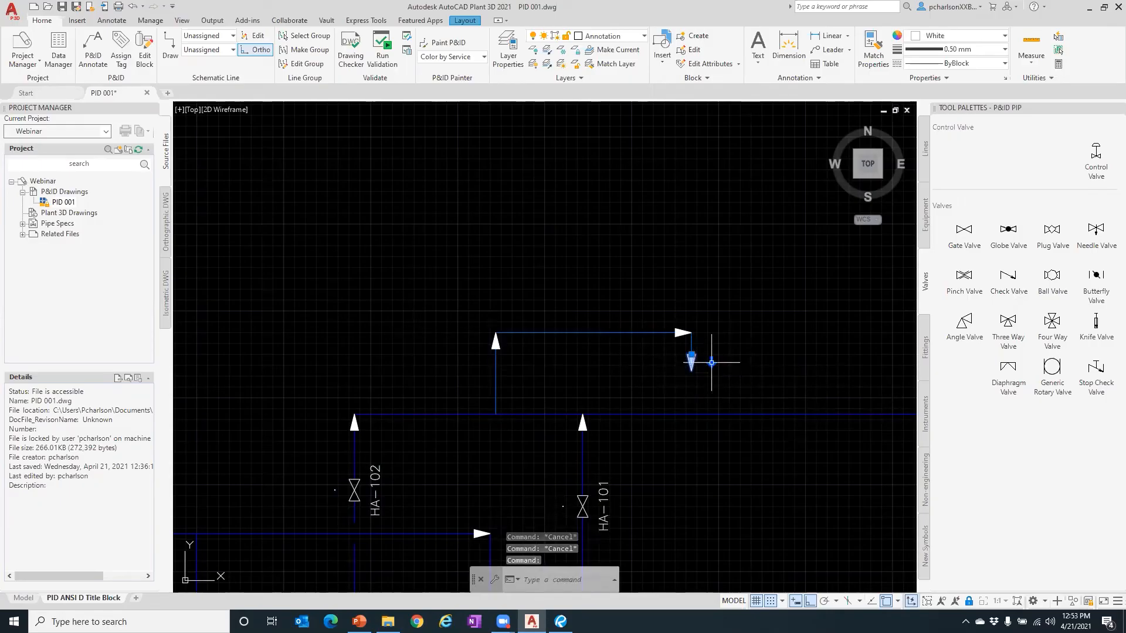
left_click(711, 363)
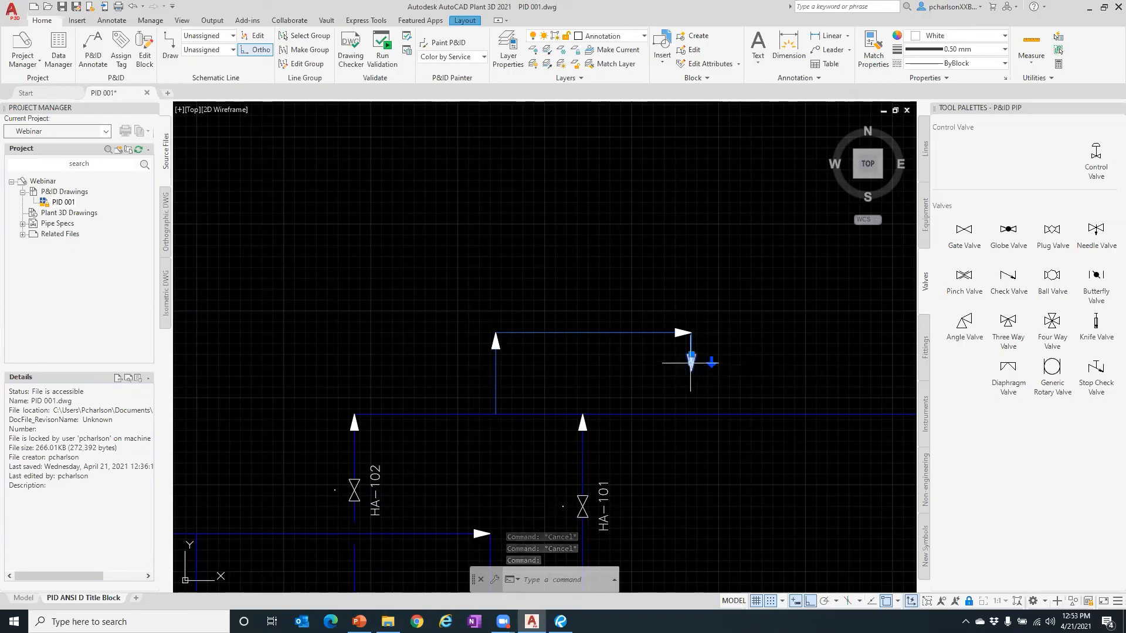
left_click(690, 355)
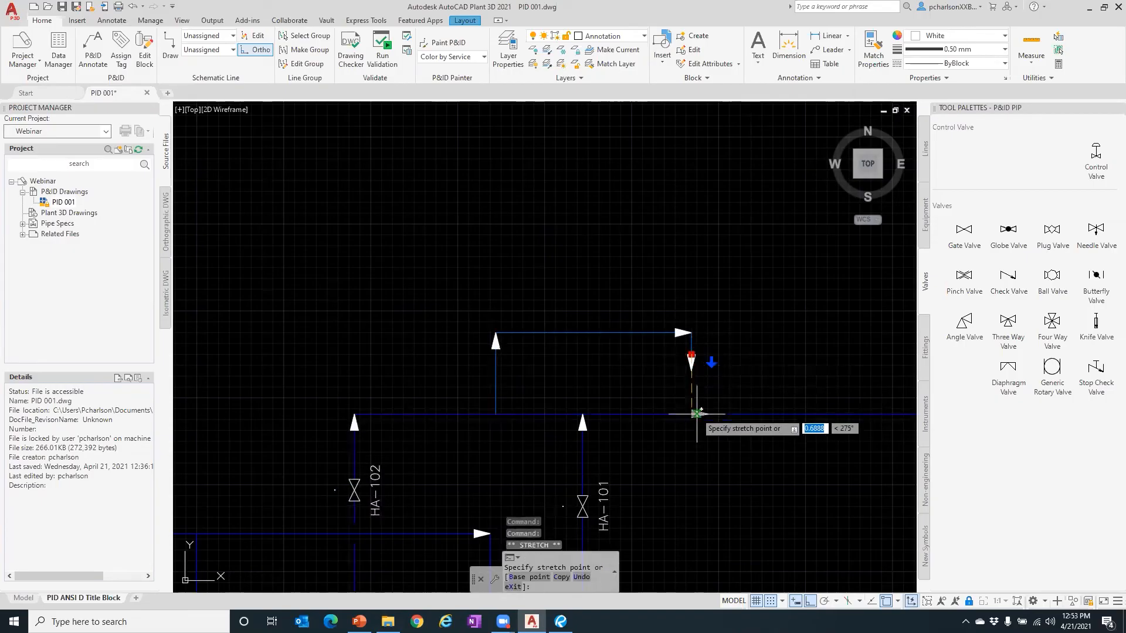
key("Escape")
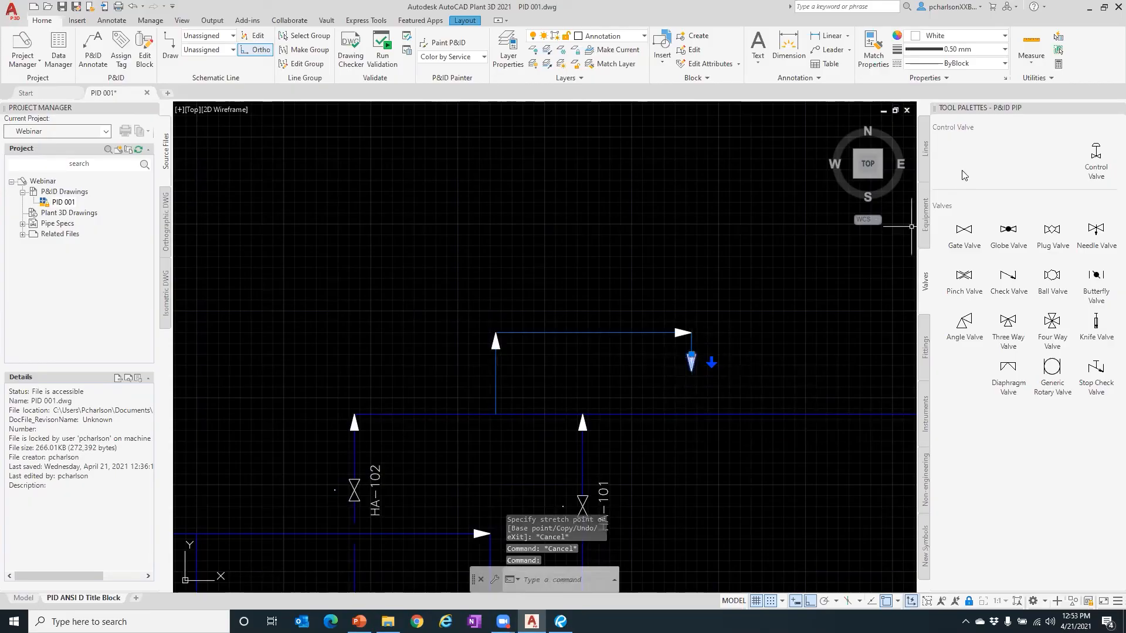
left_click(924, 146)
left_click(964, 158)
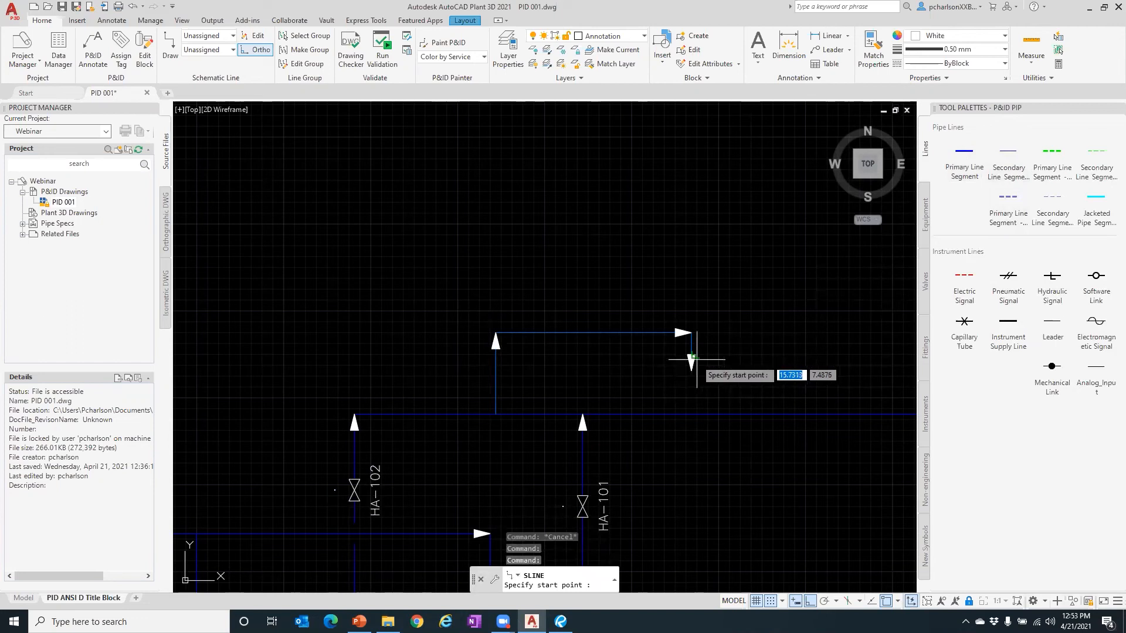
- Stretch the loop's right-leg arrow end back down onto the main header's connection point
key("Escape")
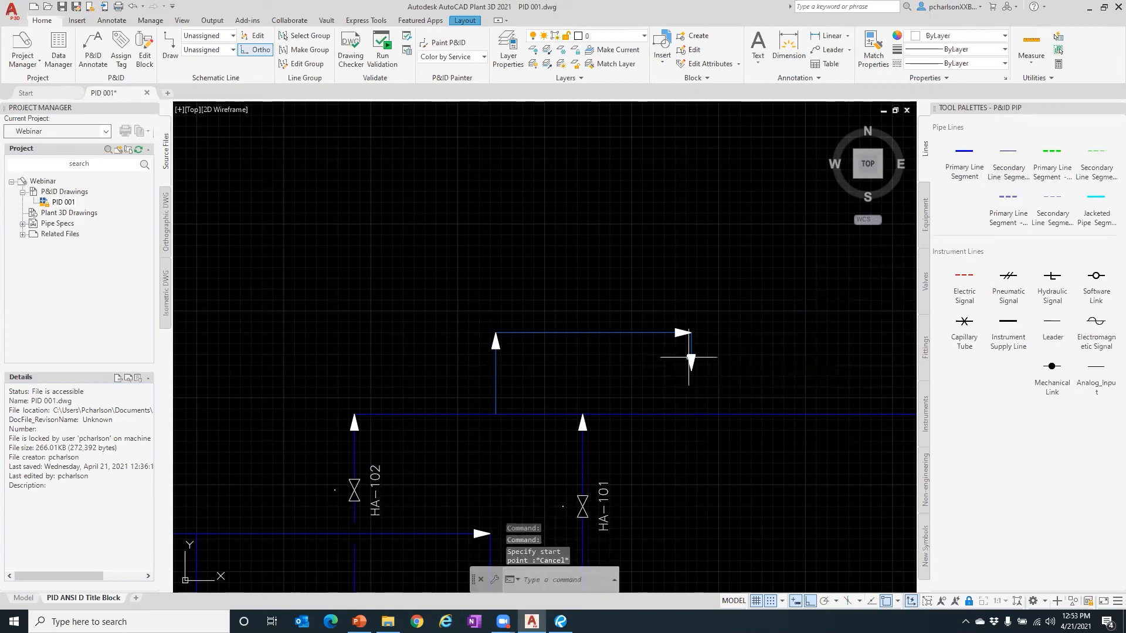
right_click(695, 356)
key("Escape")
scroll(692, 362, "up", 5)
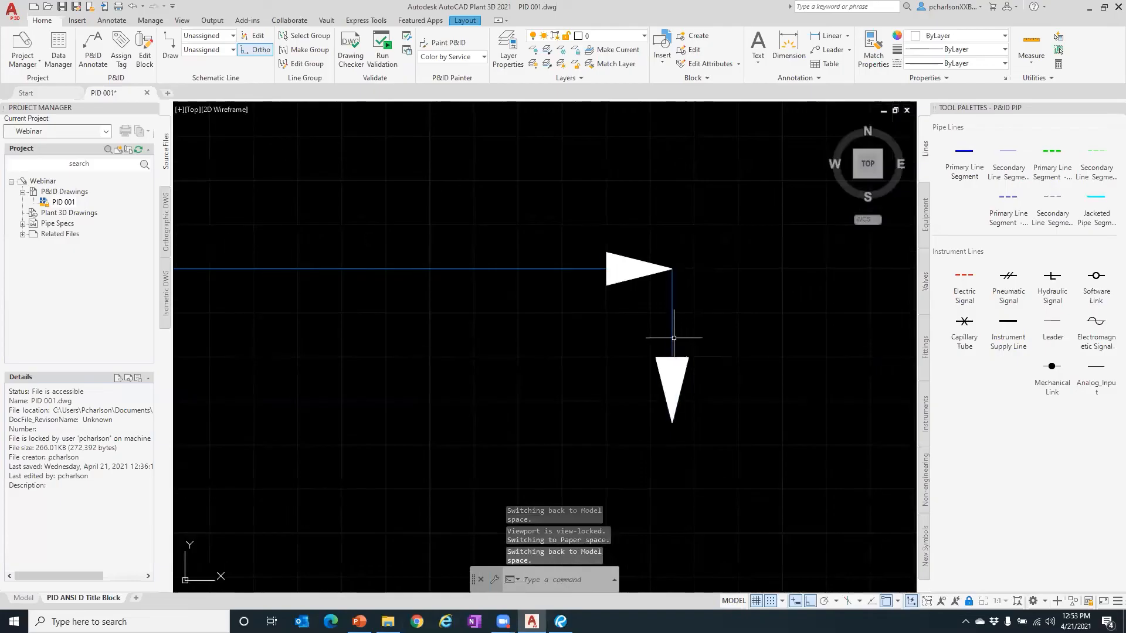
left_click(672, 343)
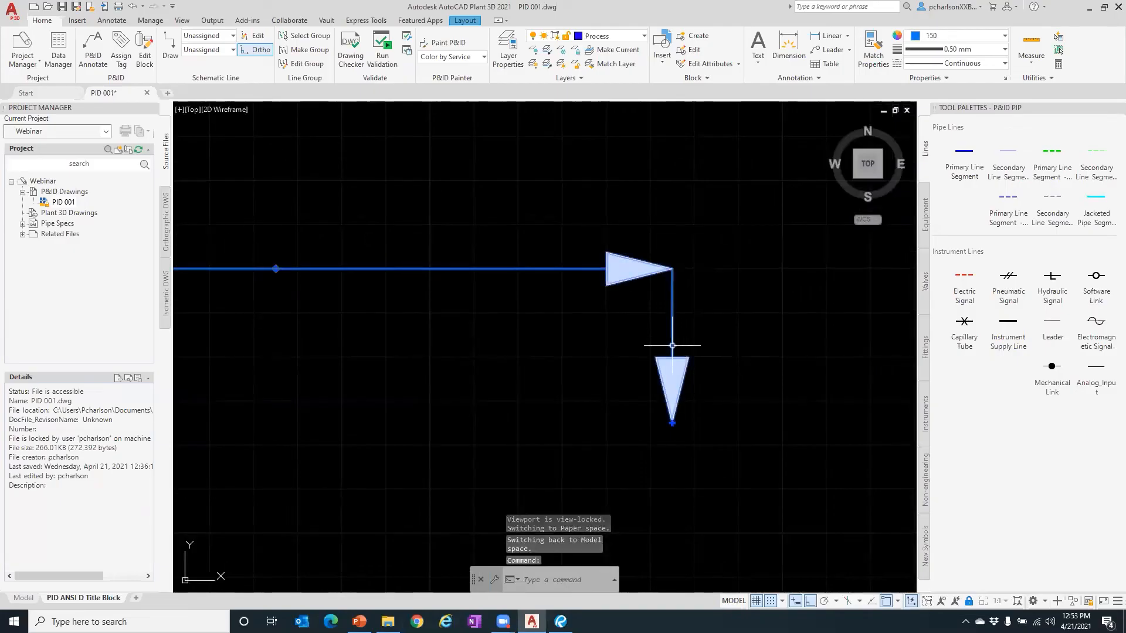
left_click(672, 422)
scroll(721, 320, "down", 5)
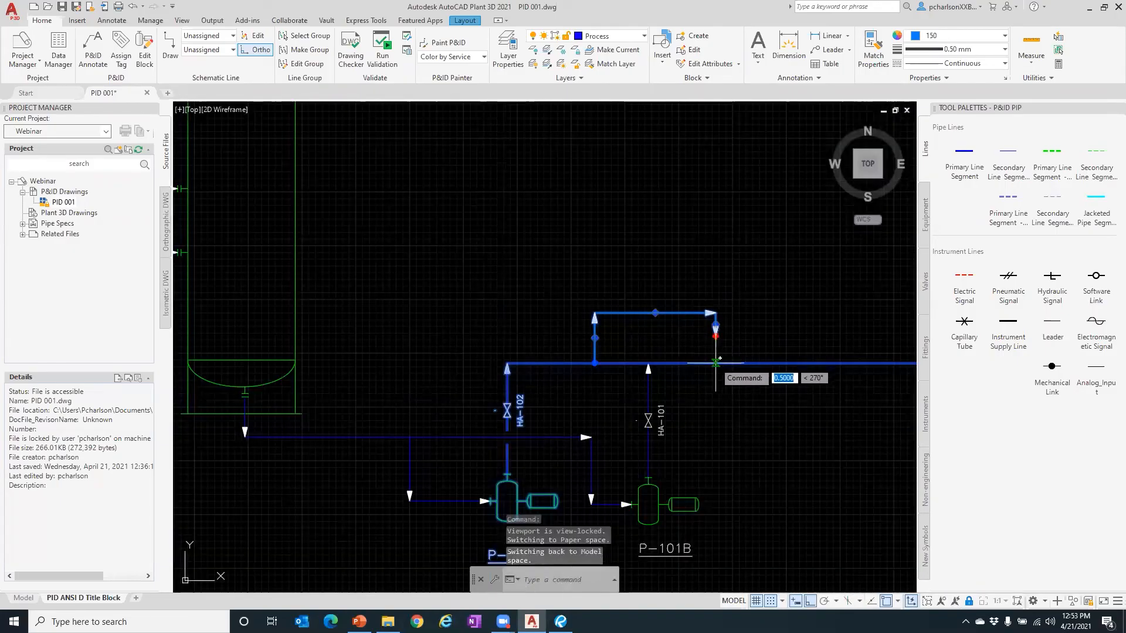
left_click(715, 363)
key("Escape")
key("Escape")
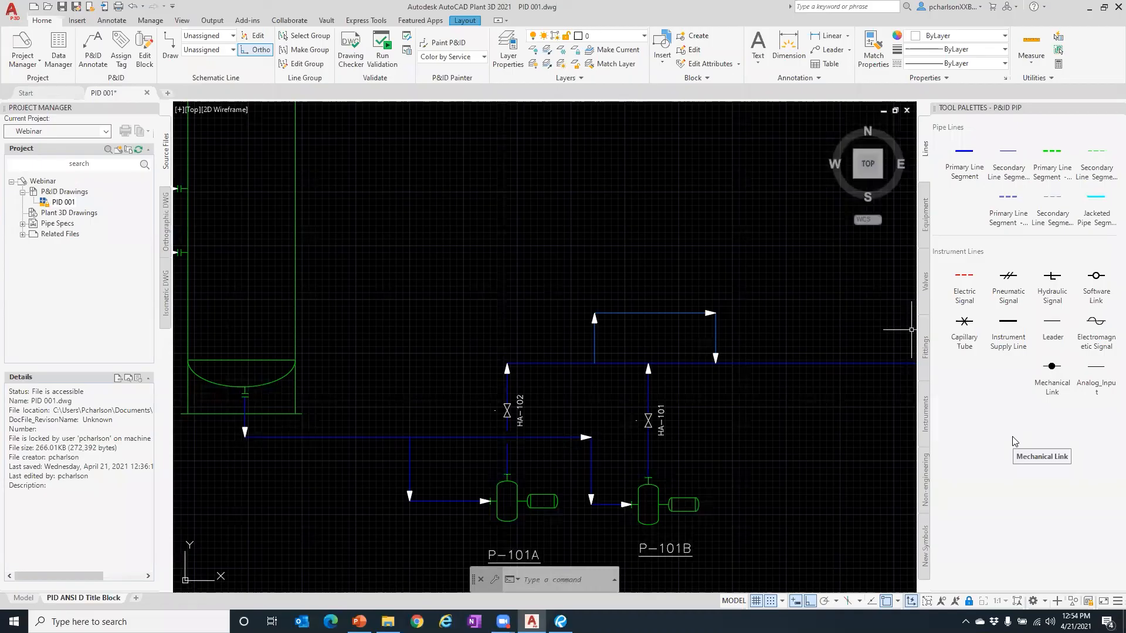
- Select the process line running from the vessel's bottom outlet to both pumps
left_click(925, 214)
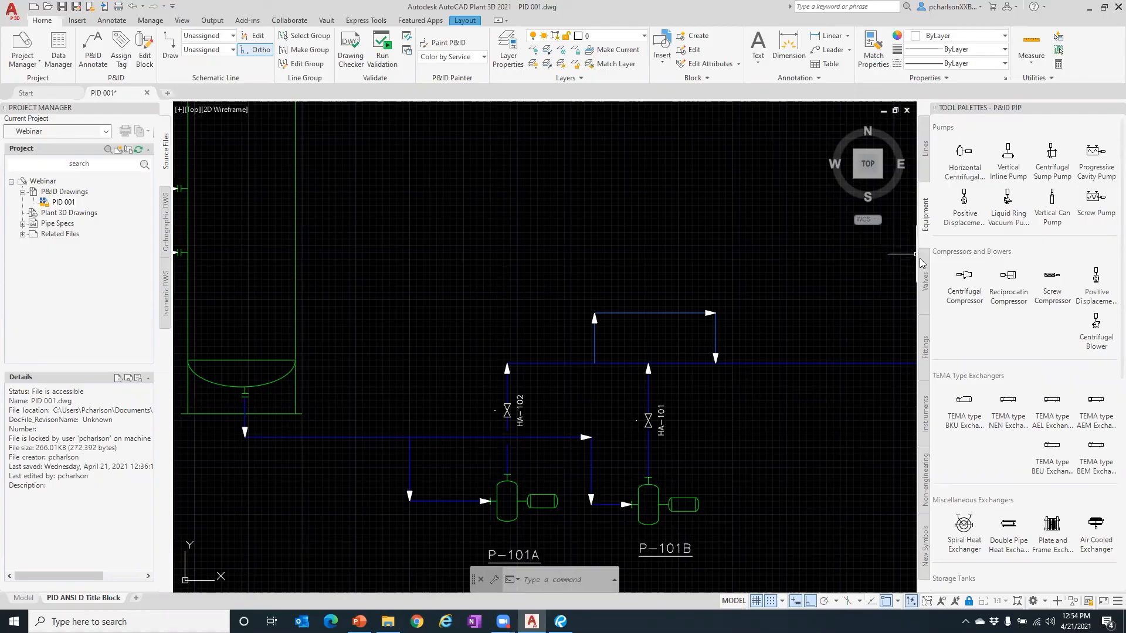
left_click(926, 351)
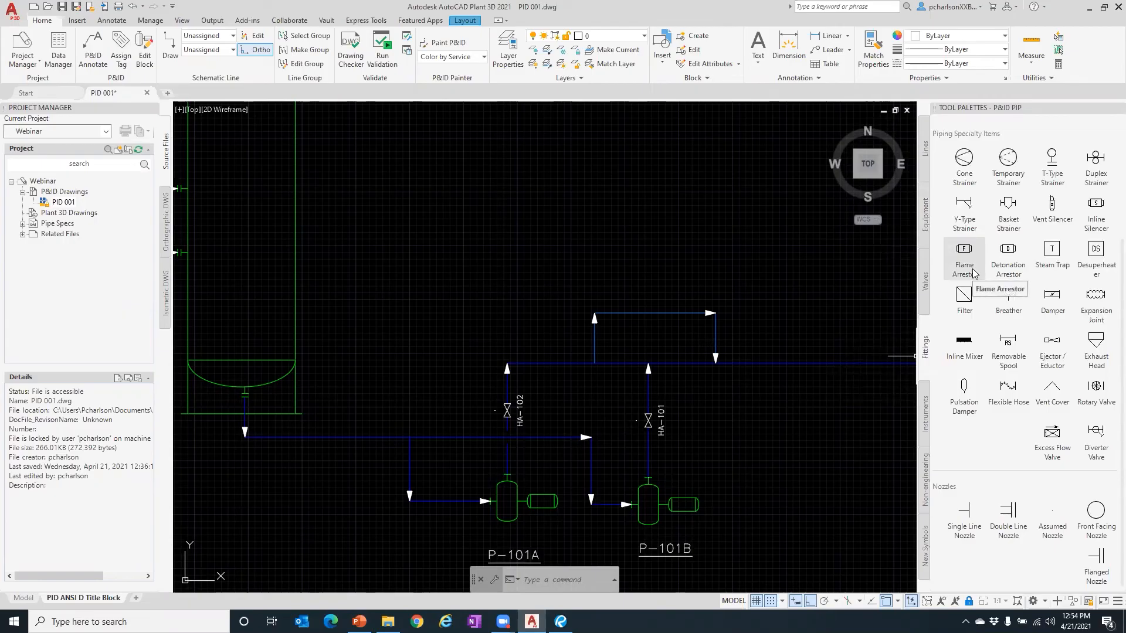
scroll(973, 273, "up", 3)
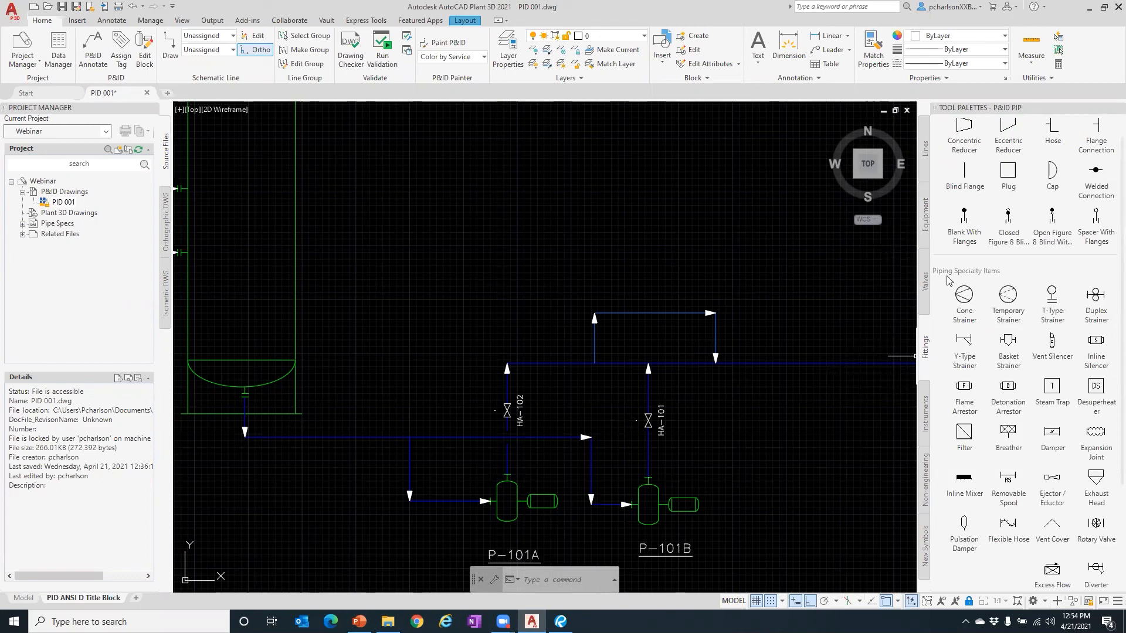
key("Escape")
key("Escape")
key("Escape")
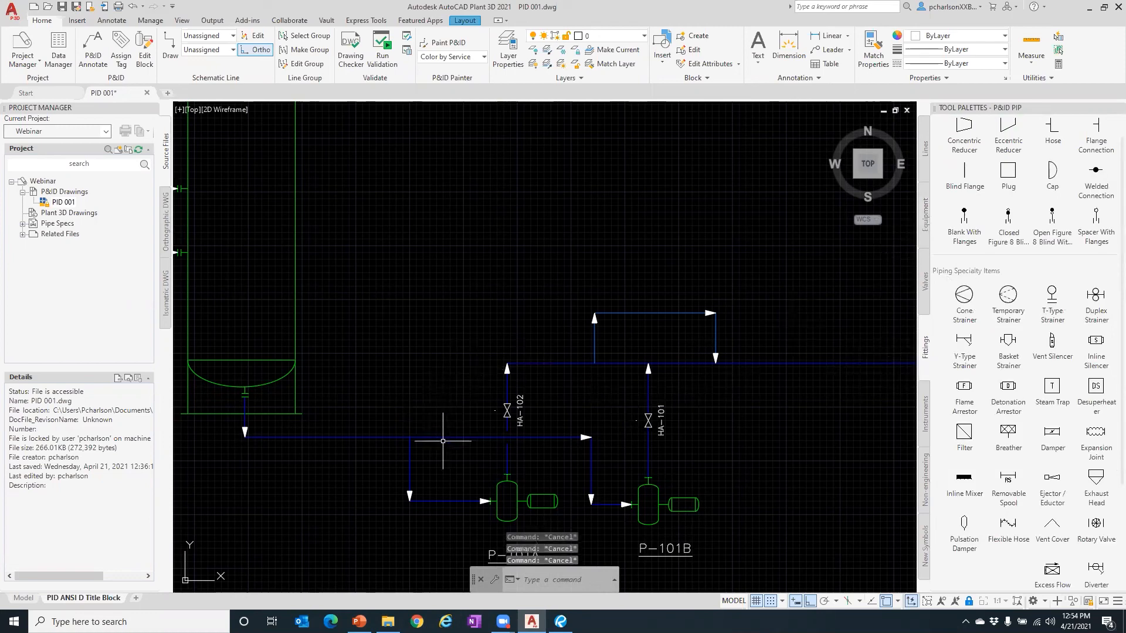
left_click(445, 437)
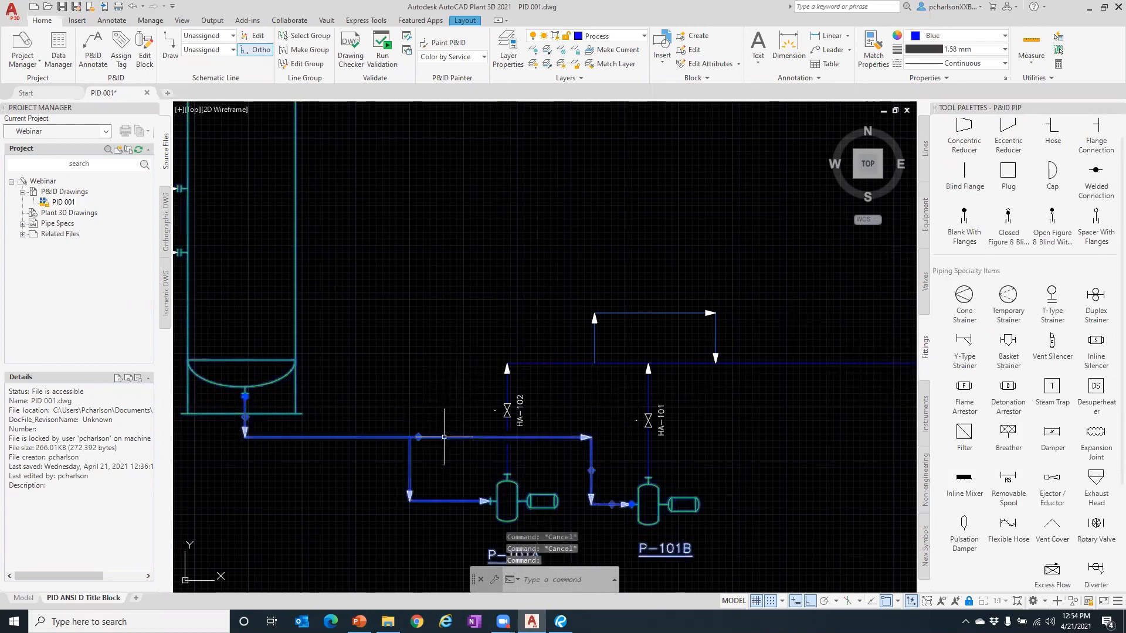
- Assign tag 6"-CS150-P-1008 (size 6", spec CS150, service P, line 1008) and label it above the pipe
right_click(443, 438)
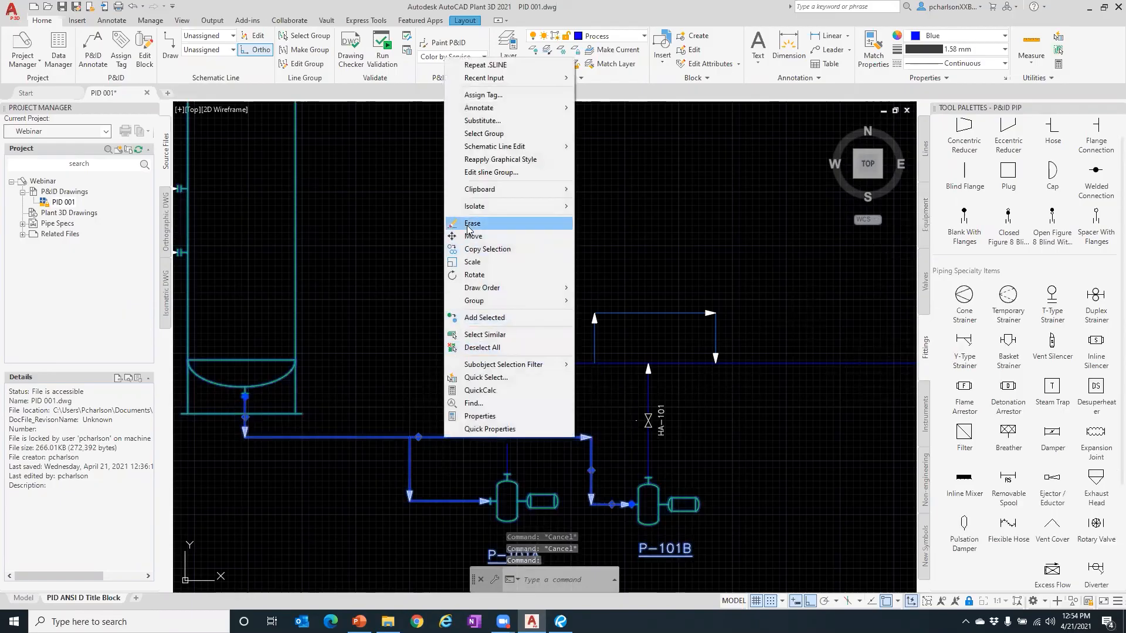
left_click(483, 94)
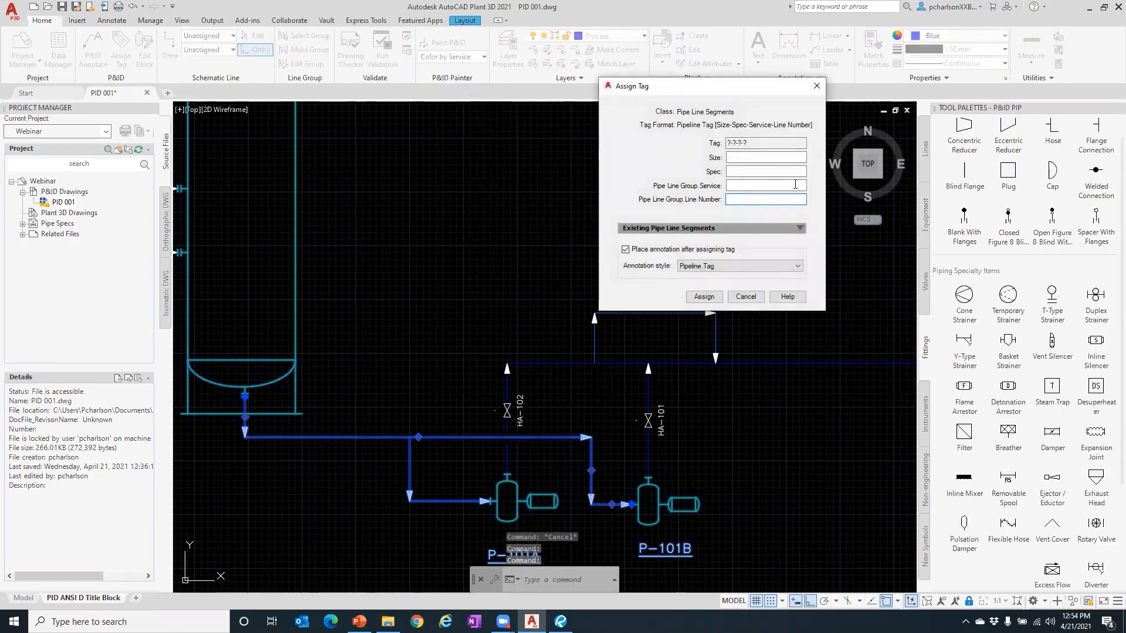
left_click(801, 157)
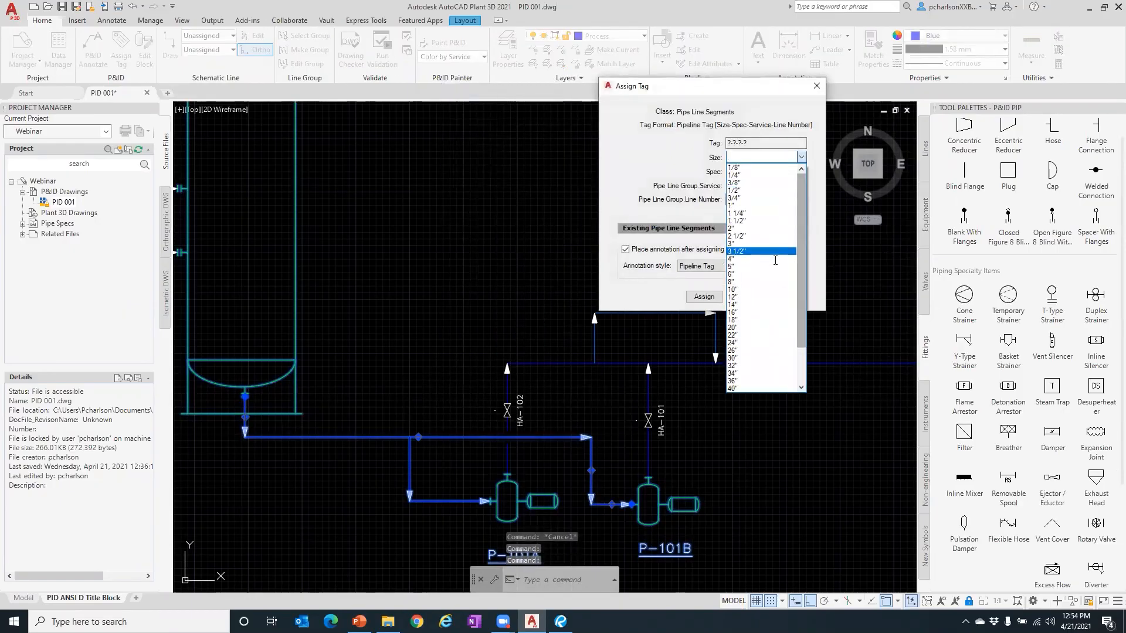
left_click(756, 274)
left_click(764, 170)
scroll(765, 170, "up", 3)
left_click(753, 179)
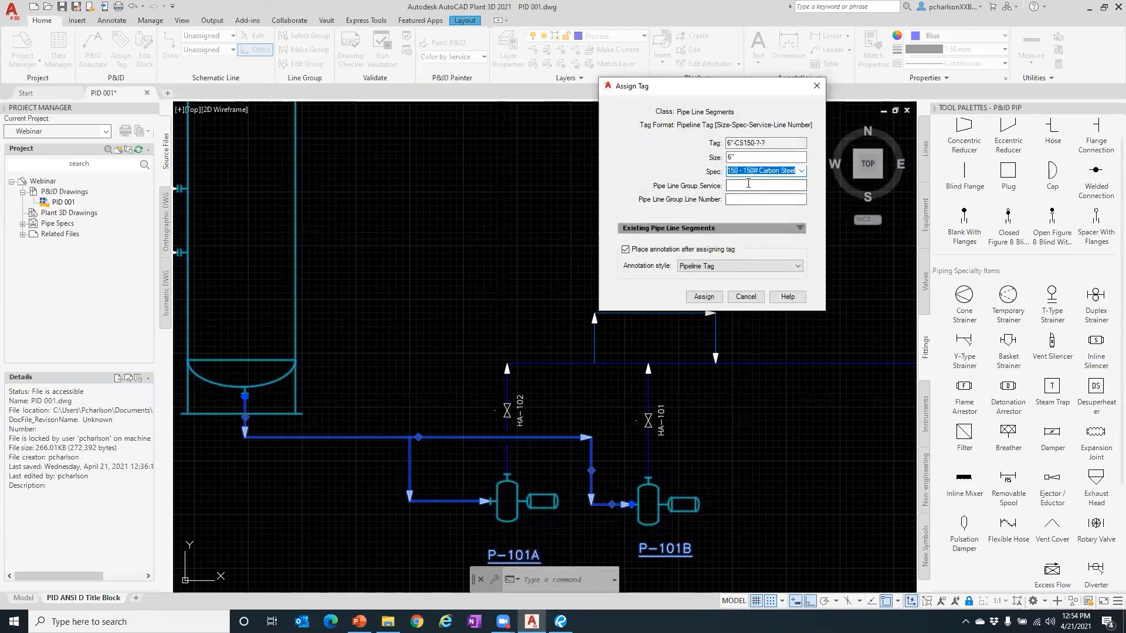
left_click(748, 184)
scroll(752, 302, "down", 3)
scroll(756, 305, "down", 6)
left_click(764, 374)
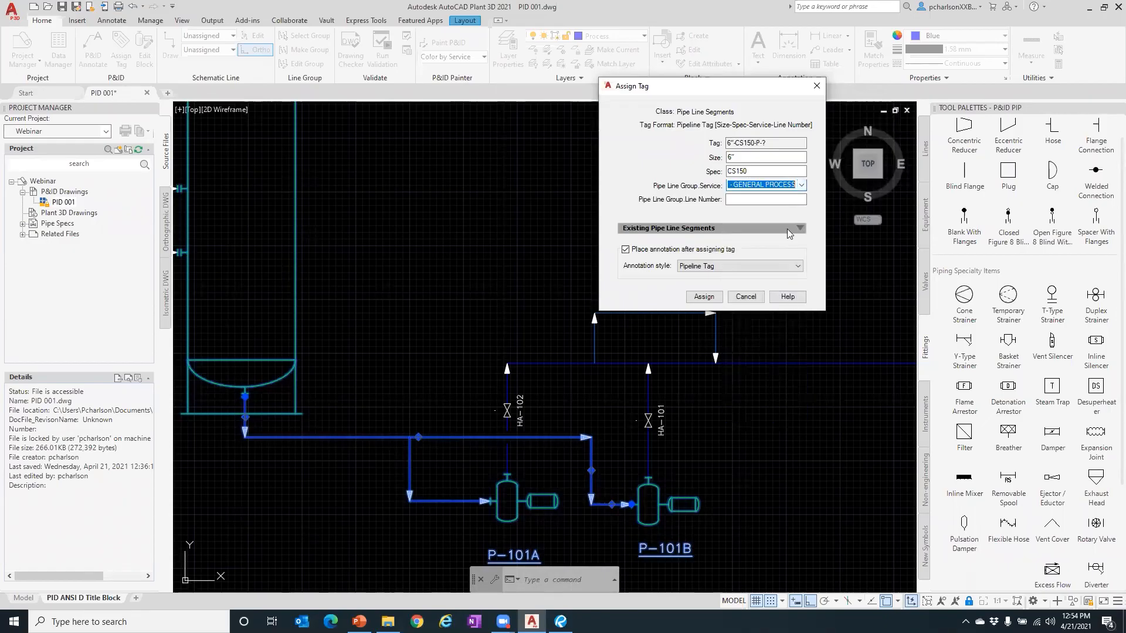
left_click(773, 200)
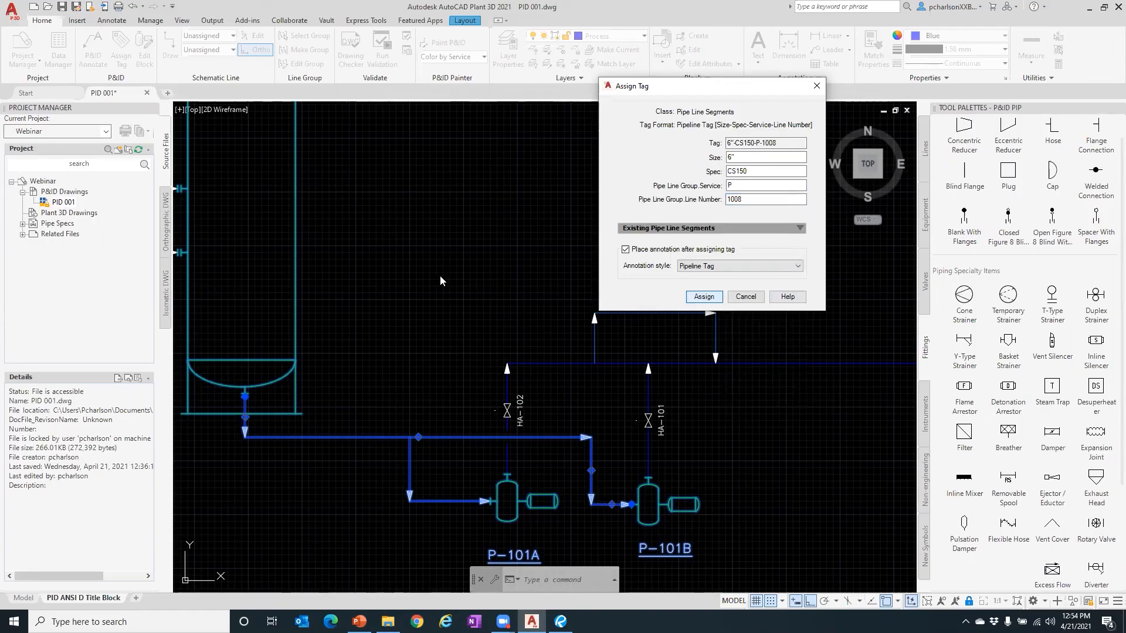
left_click(704, 296)
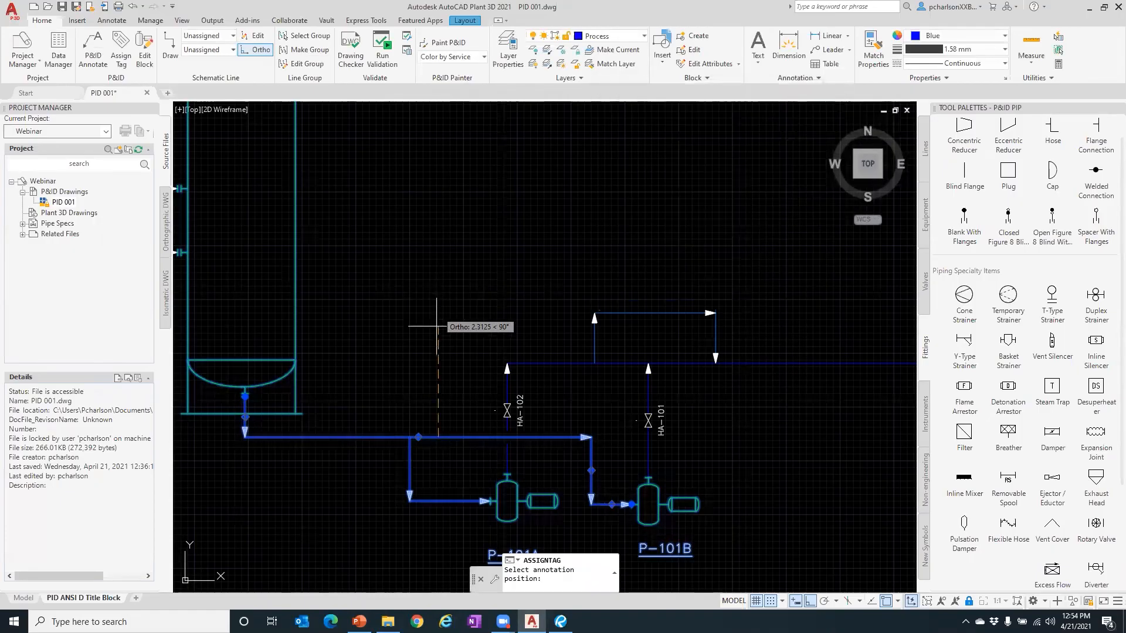
left_click(437, 421)
key("Escape")
key("Escape")
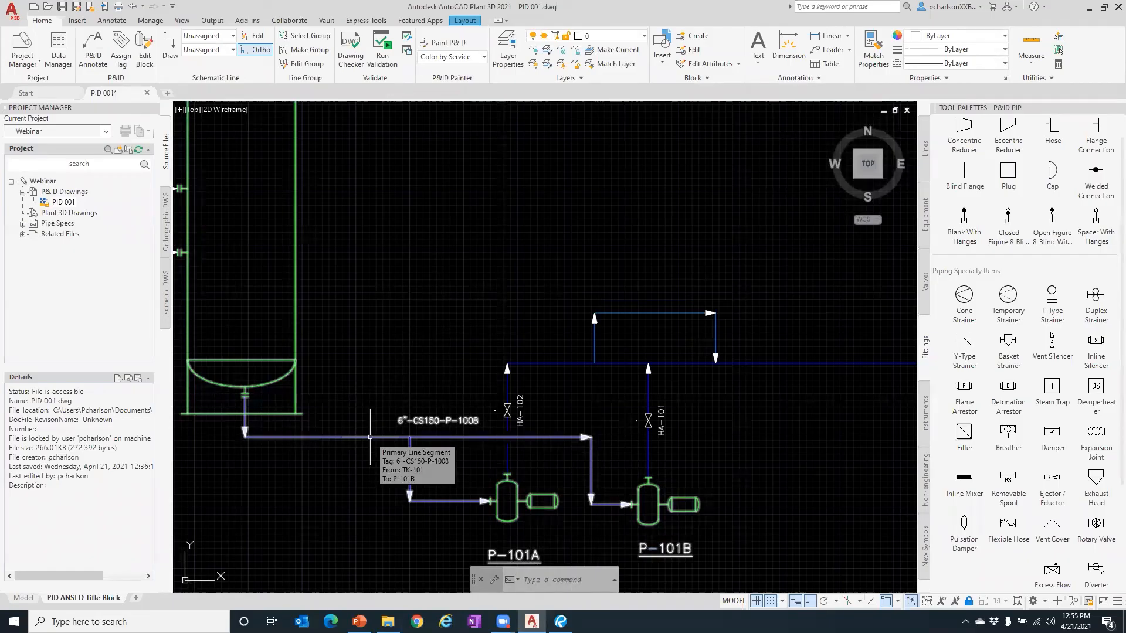
- Tag the branch into P-101A as 4"-CS150-P-1008 (size 4", spec CS150) and place its label
left_click(409, 466)
right_click(409, 465)
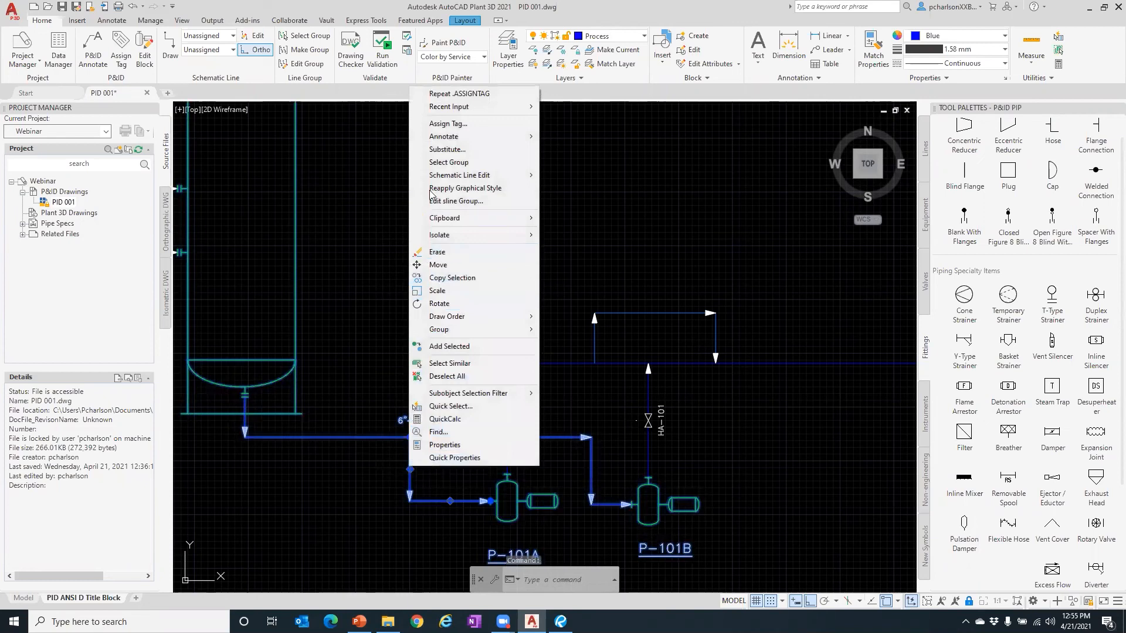
left_click(449, 123)
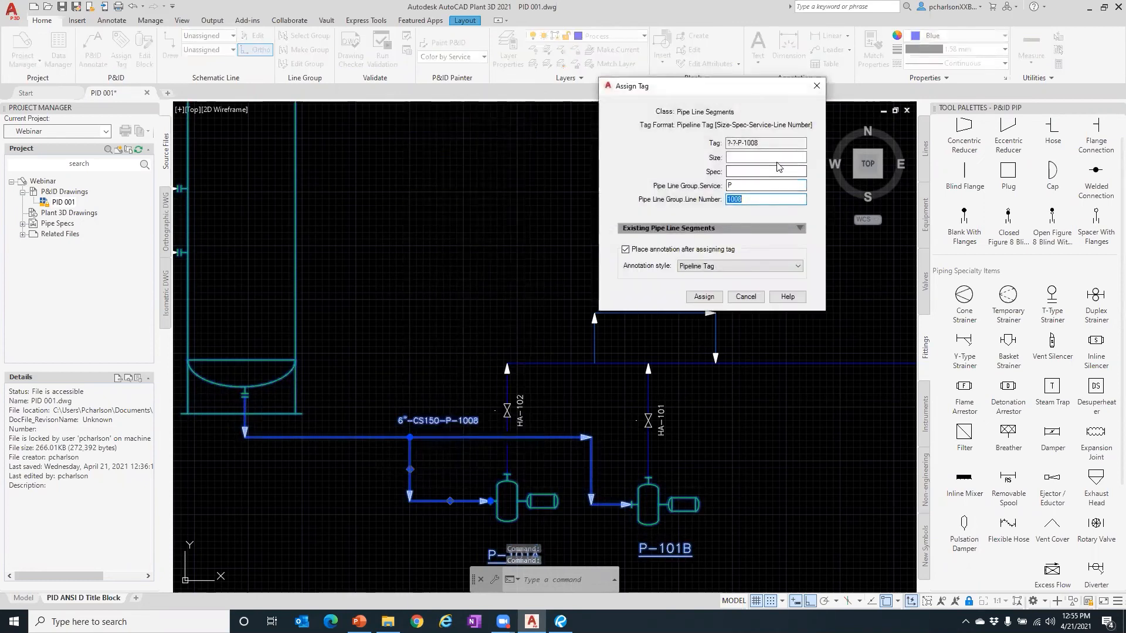
left_click(794, 158)
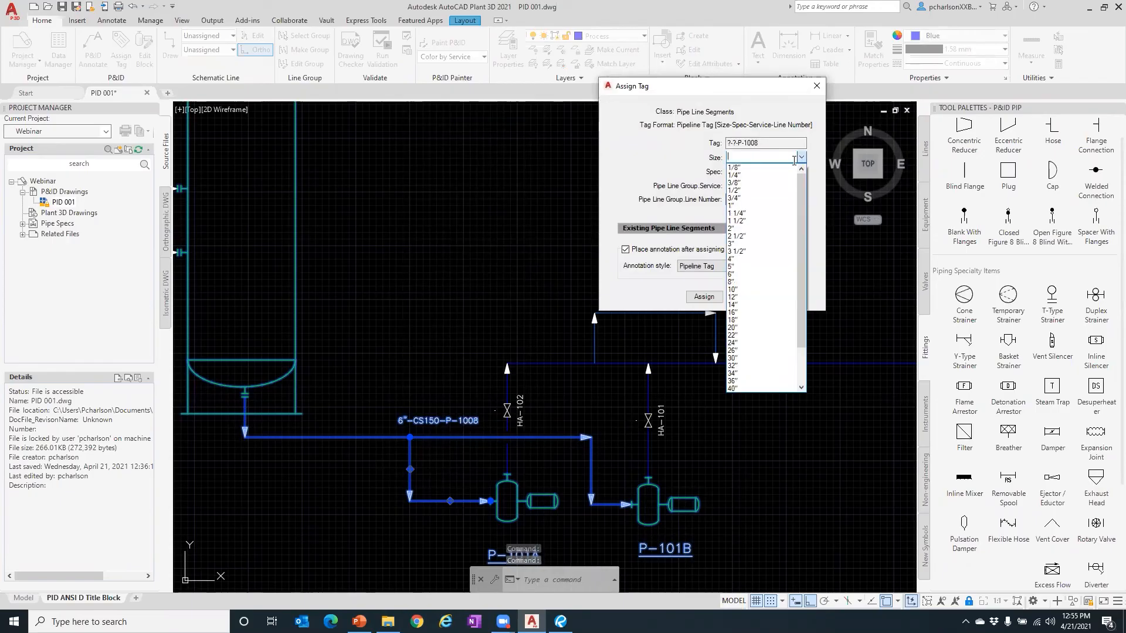
left_click(769, 259)
left_click(791, 171)
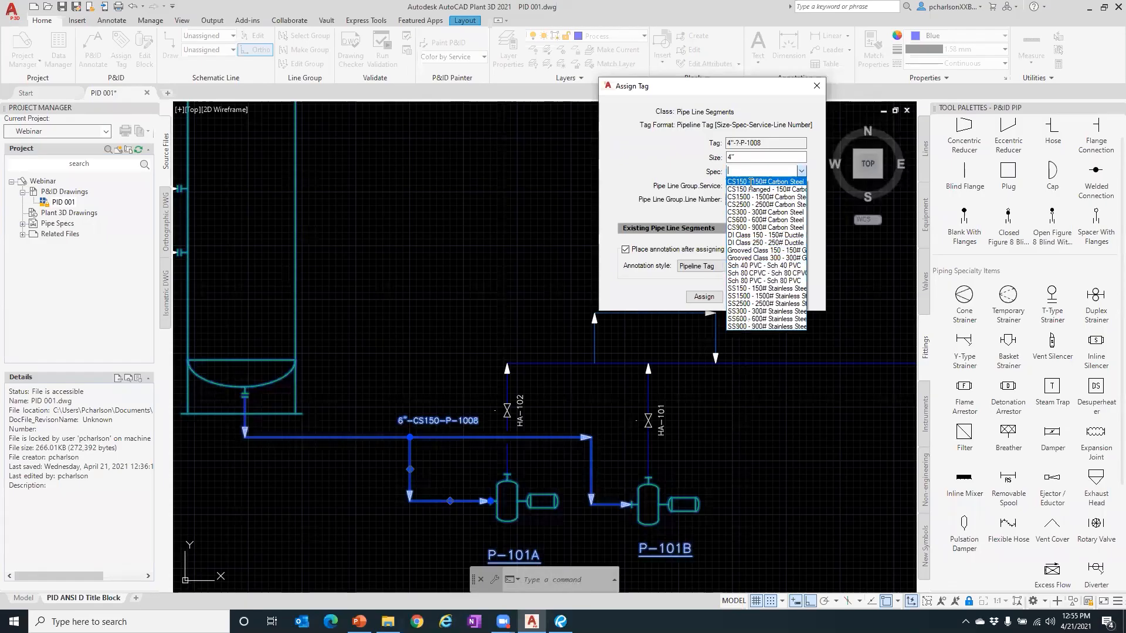
left_click(762, 181)
left_click(704, 297)
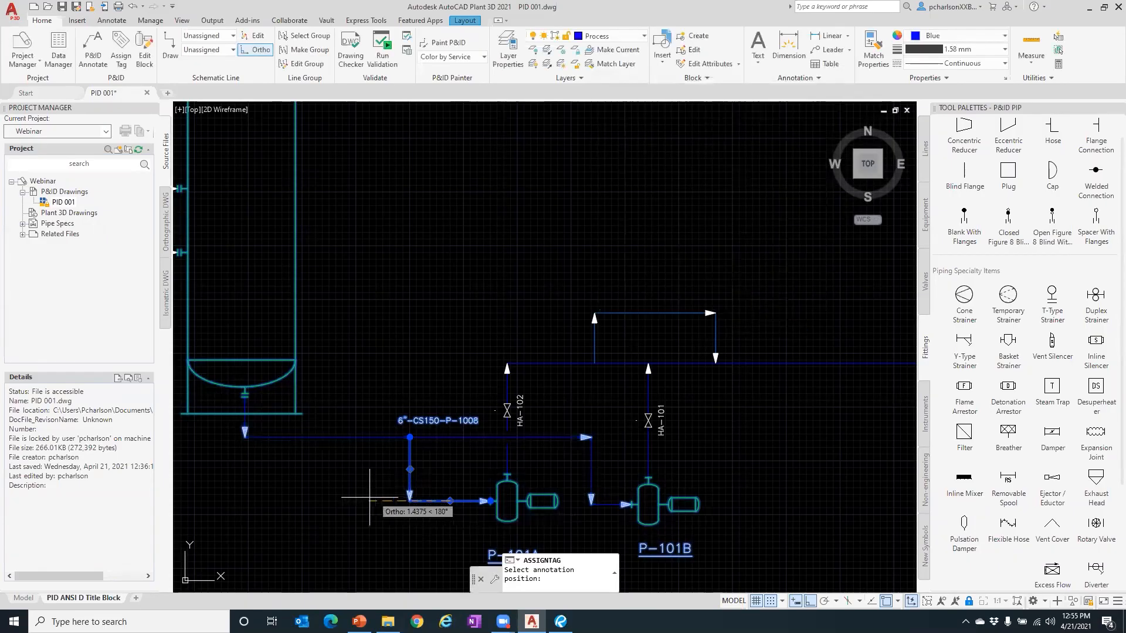
scroll(395, 516, "up", 5)
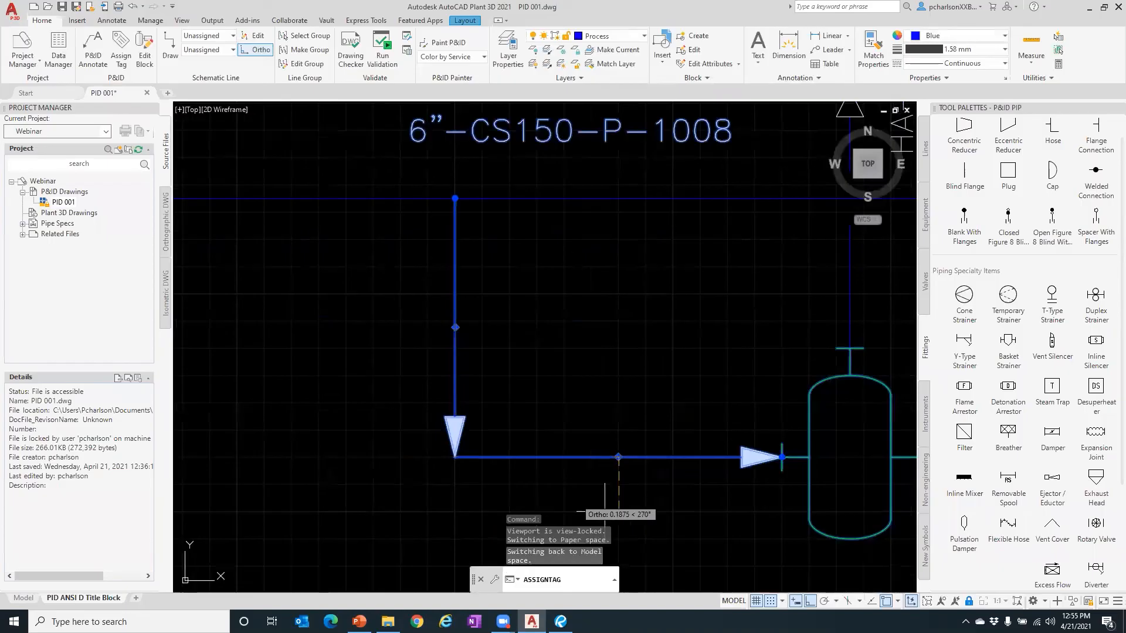
scroll(616, 498, "down", 5)
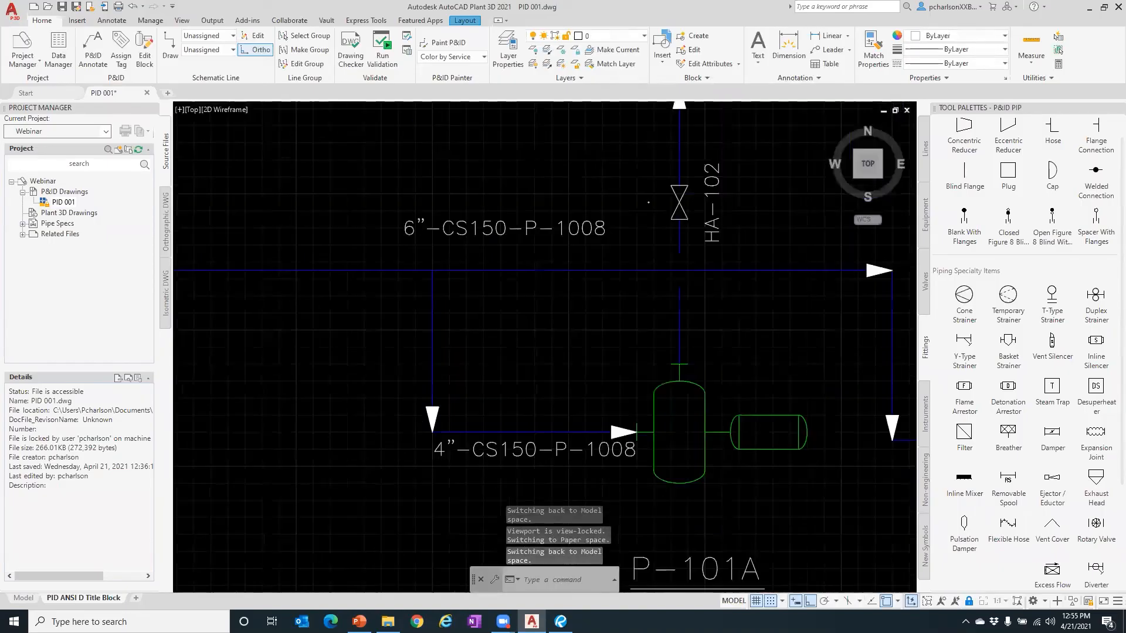
left_click(434, 428)
left_click(441, 403)
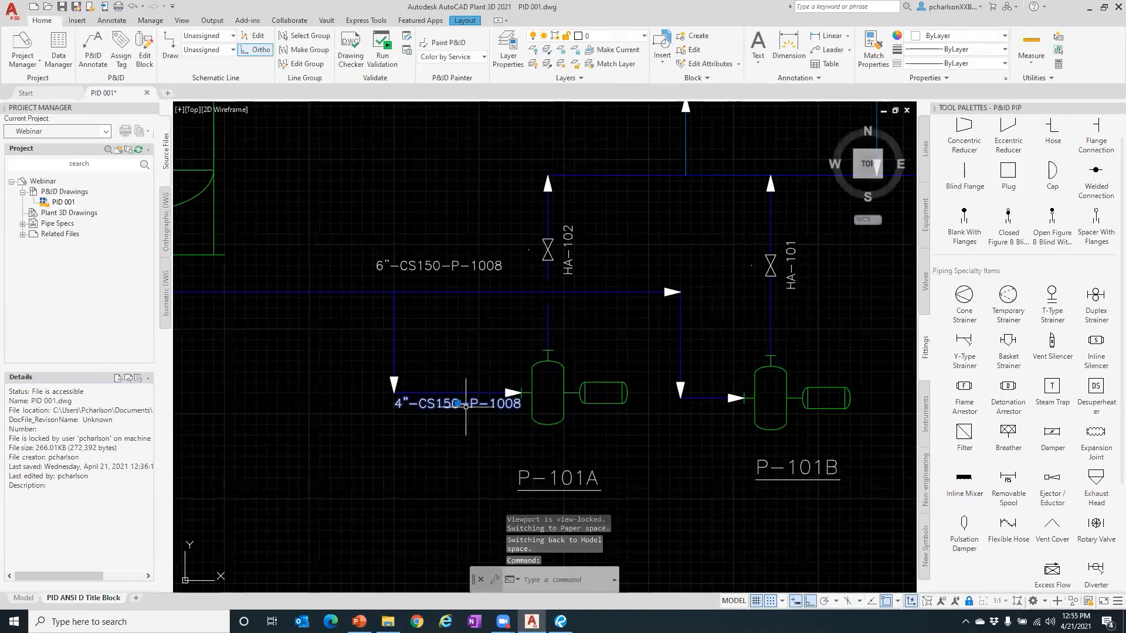
left_click(457, 403)
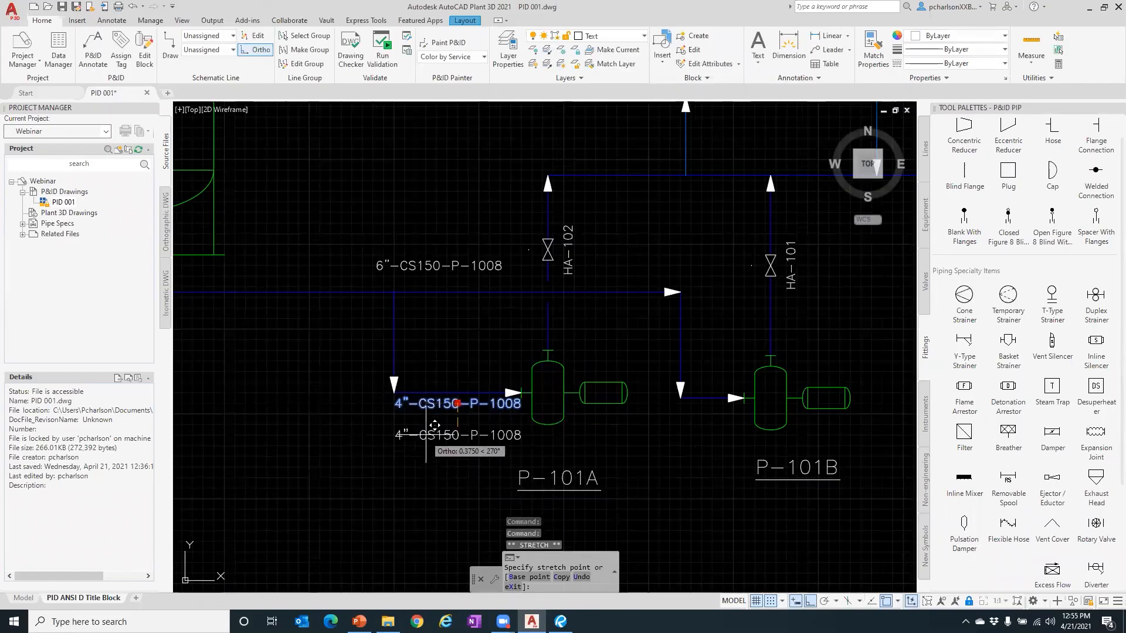
- With Ortho off, drop the 4"-CS150-P-1008 label just below the branch's horizontal run
key("F8")
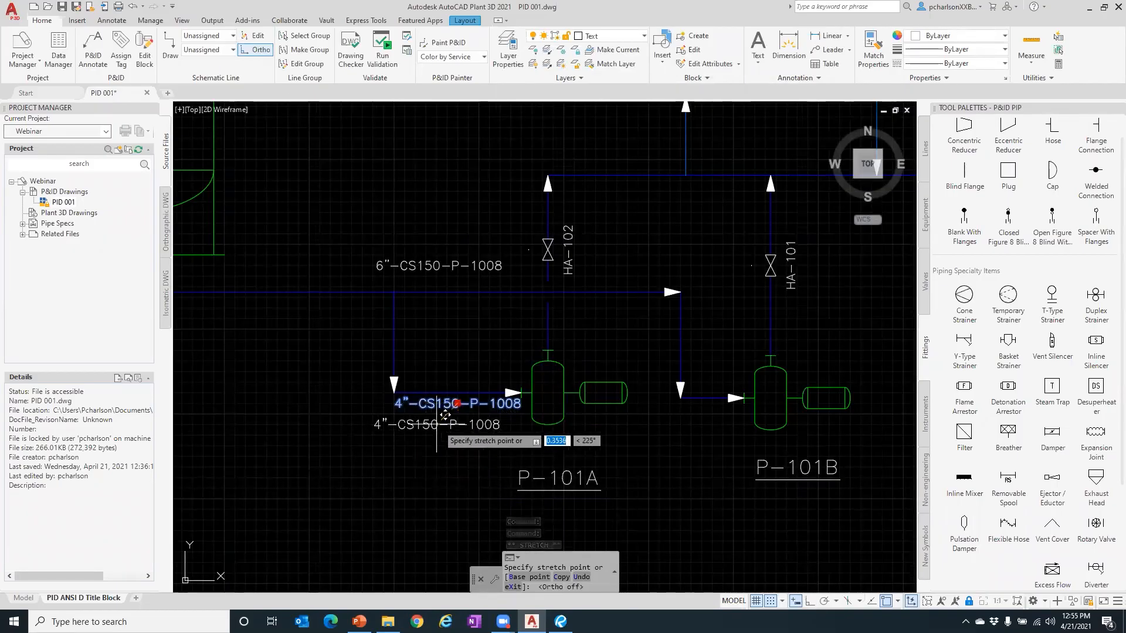
left_click(436, 424)
key("Escape")
key("Escape")
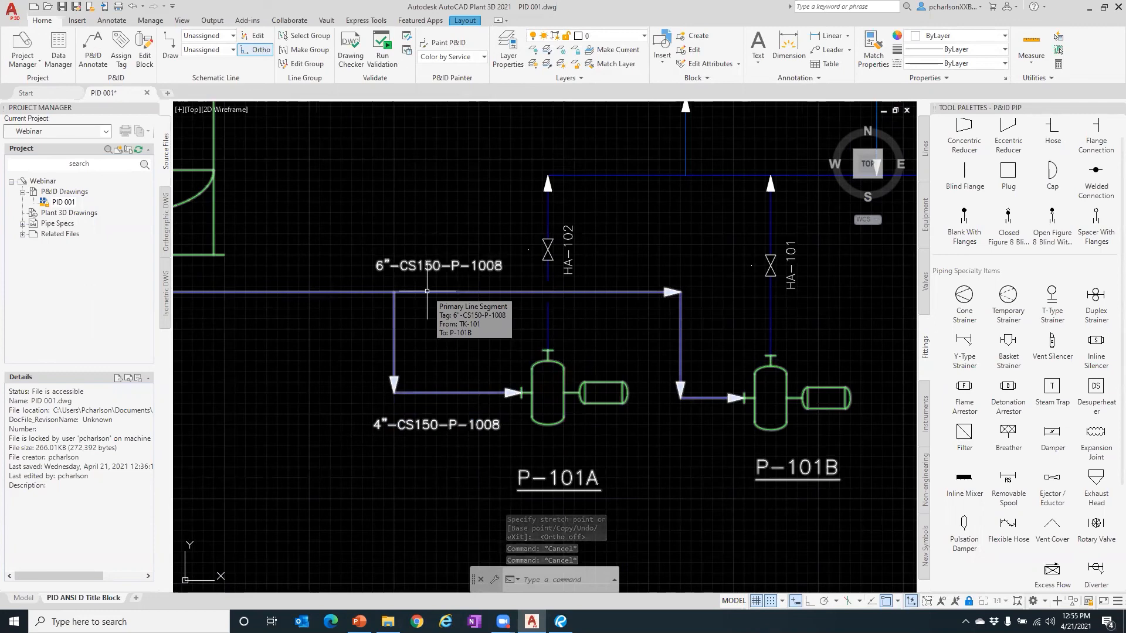
mouse_move(393, 325)
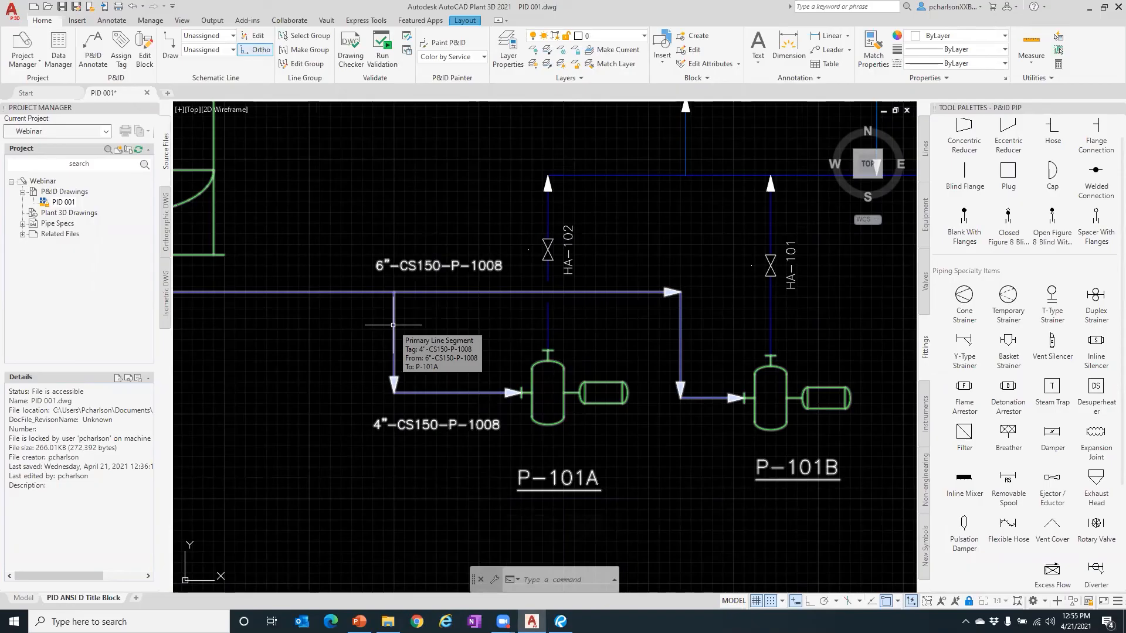
left_click(59, 53)
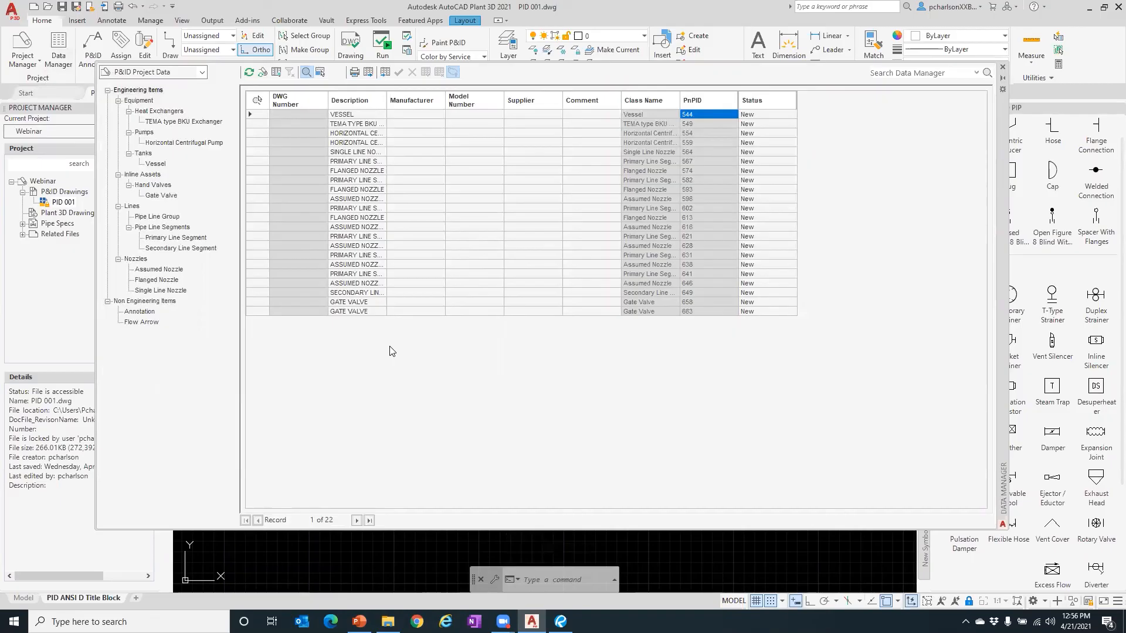
left_click(156, 111)
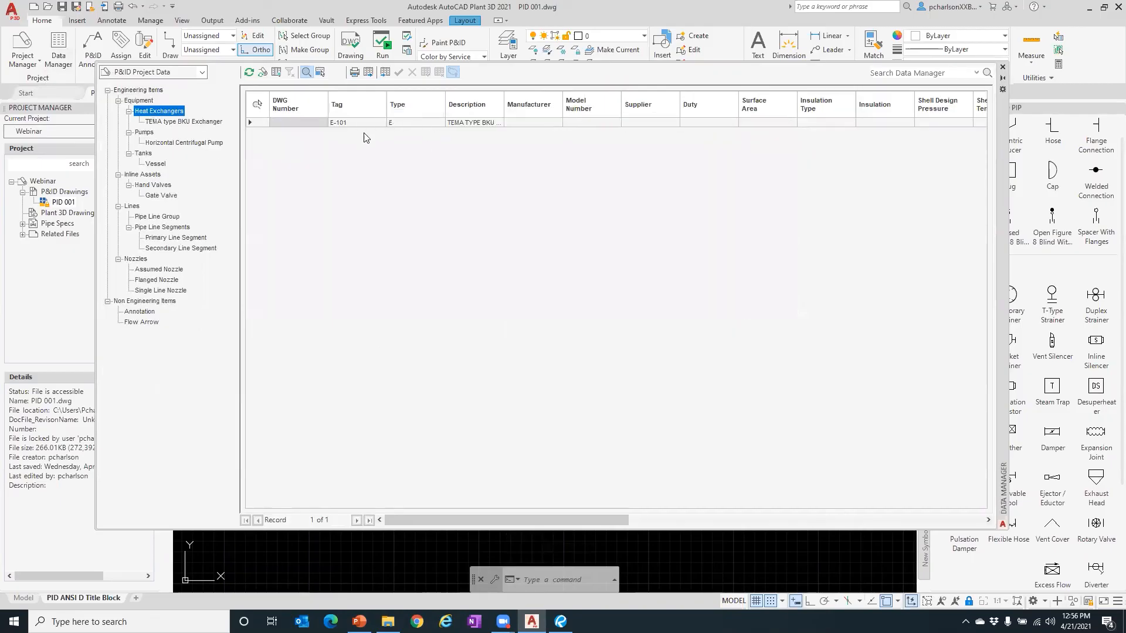
left_click(531, 122)
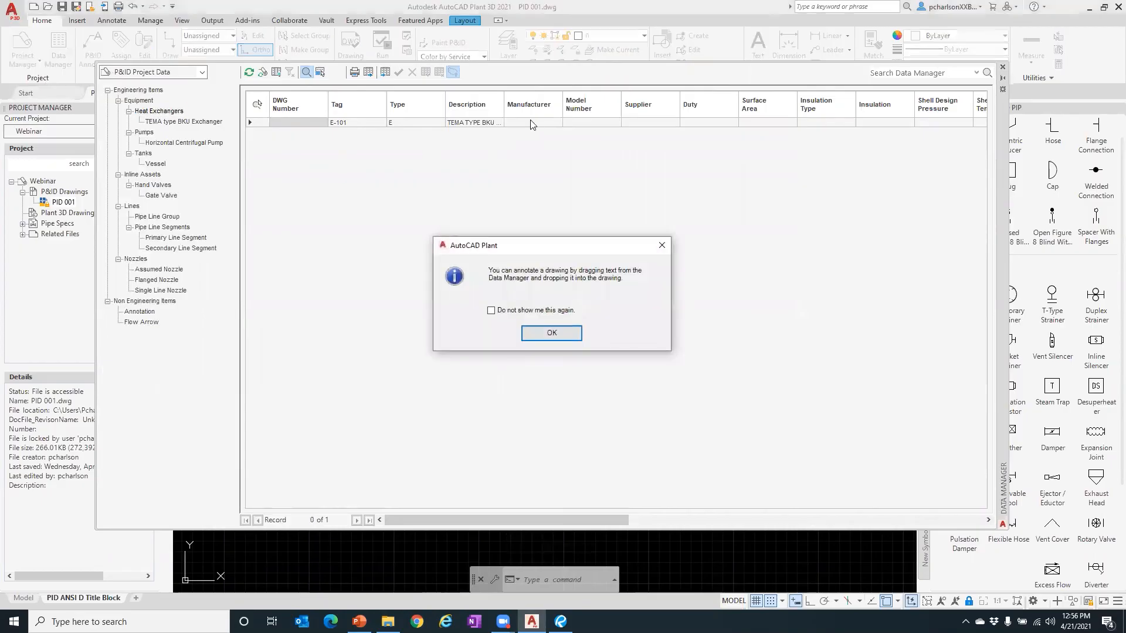
left_click(554, 332)
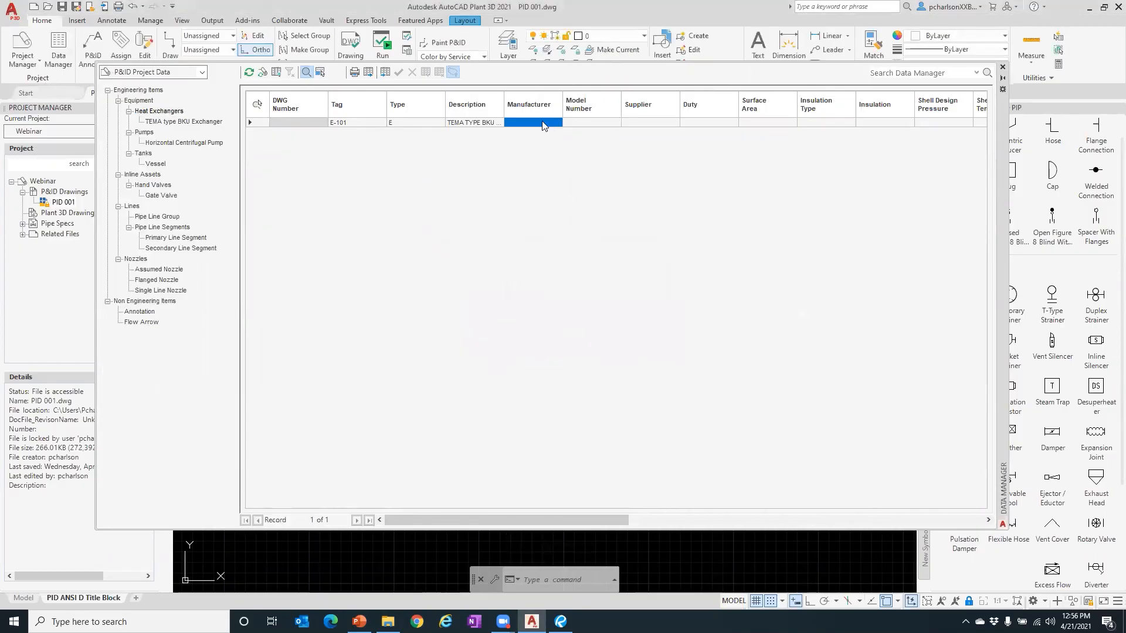
left_click(578, 121)
left_click(532, 122)
type("gsahfgsakj")
left_click(1002, 67)
scroll(609, 290, "down", 5)
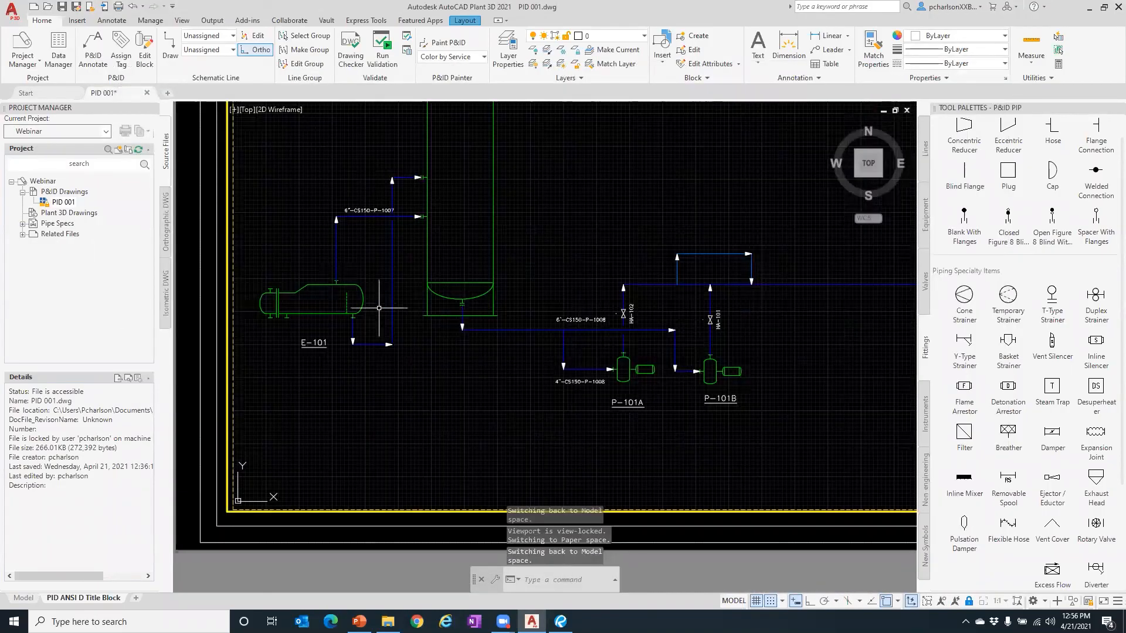
- Open E-101's Properties palette and drag it aside to uncover the drawing
left_click(356, 298)
right_click(360, 281)
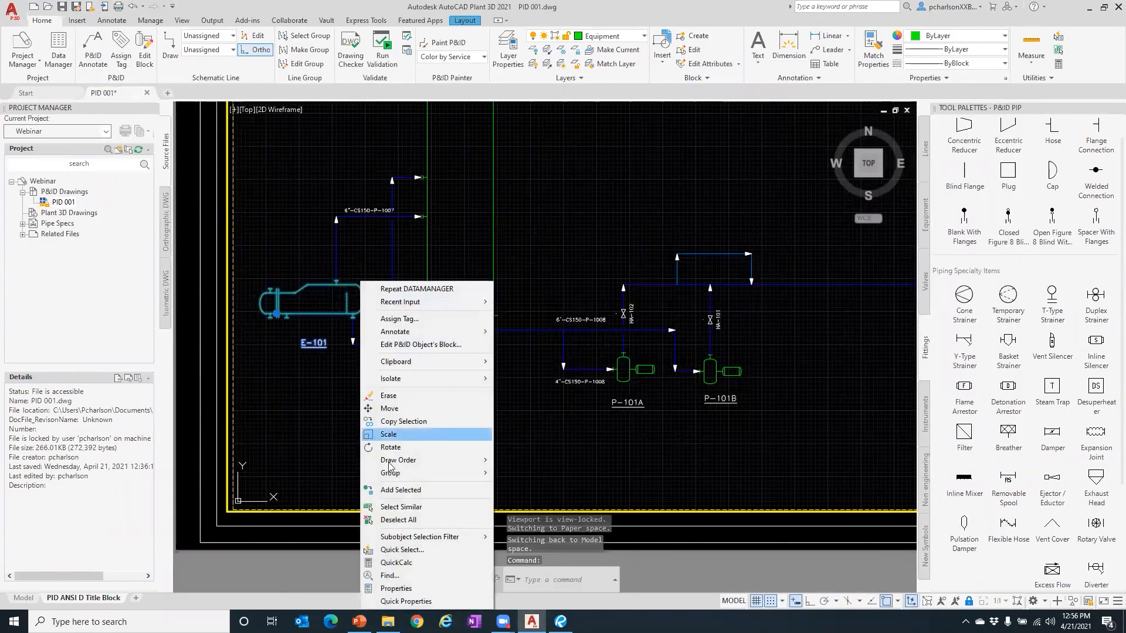
left_click(395, 588)
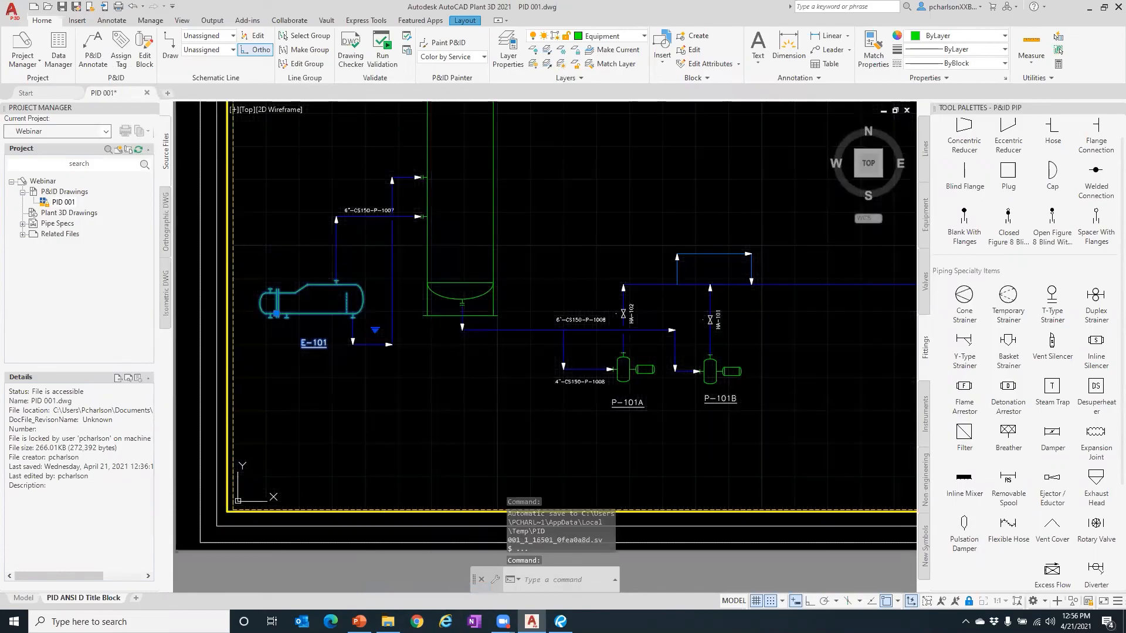
left_click_drag(1, 157, 307, 121)
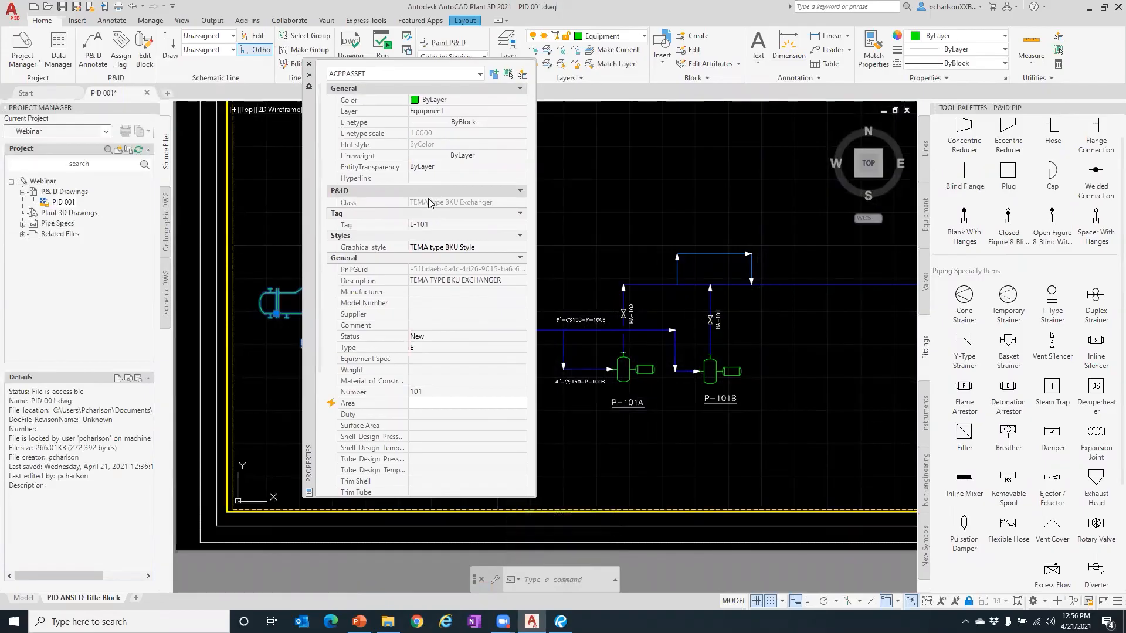
scroll(432, 204, "down", 5)
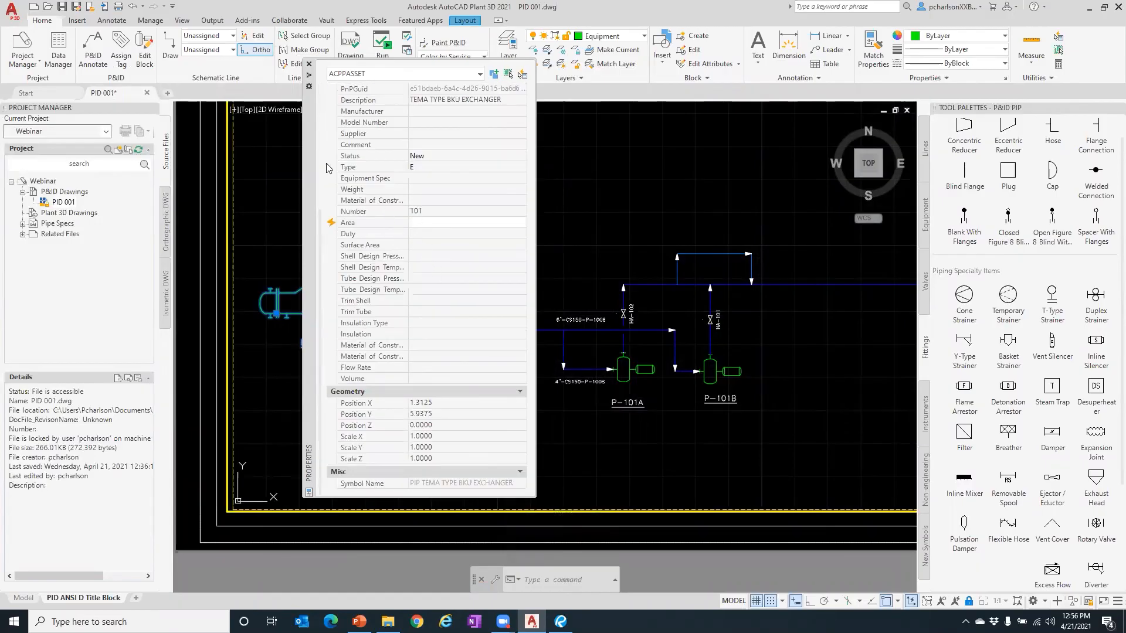
left_click_drag(310, 150, 601, 172)
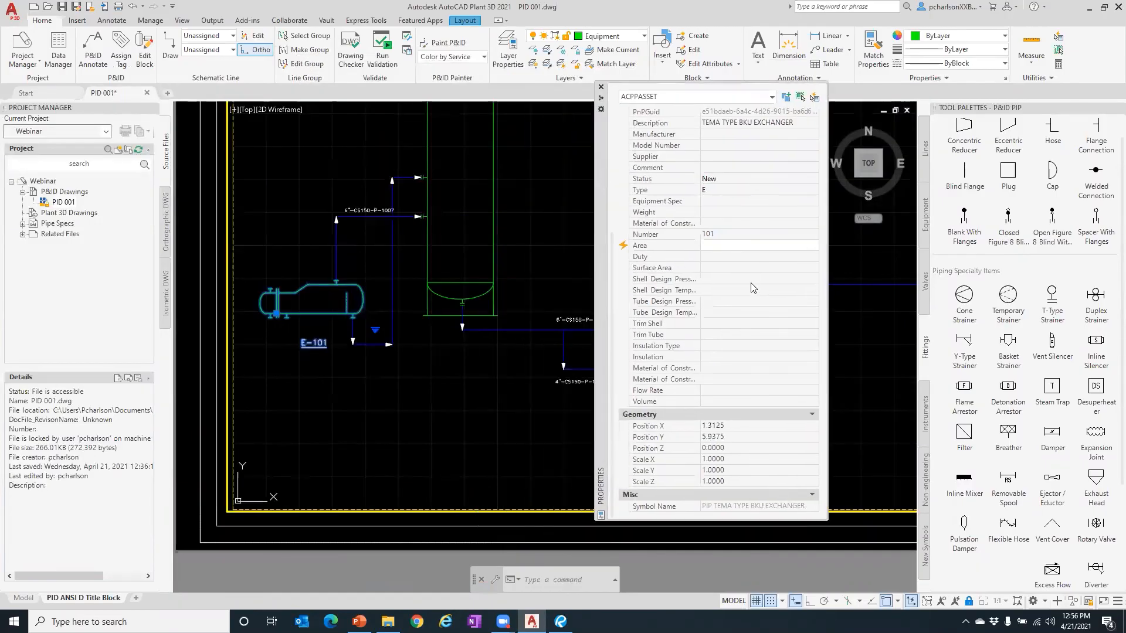
scroll(750, 275, "up", 5)
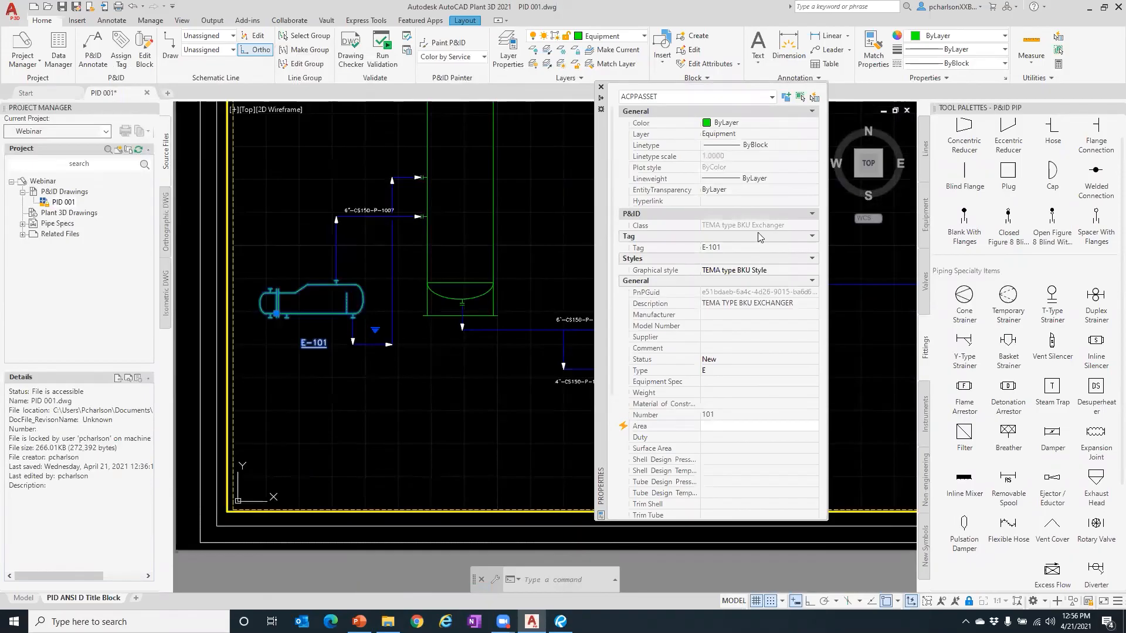
- Close E-101's properties and open the P&ID Data Manager
left_click(728, 315)
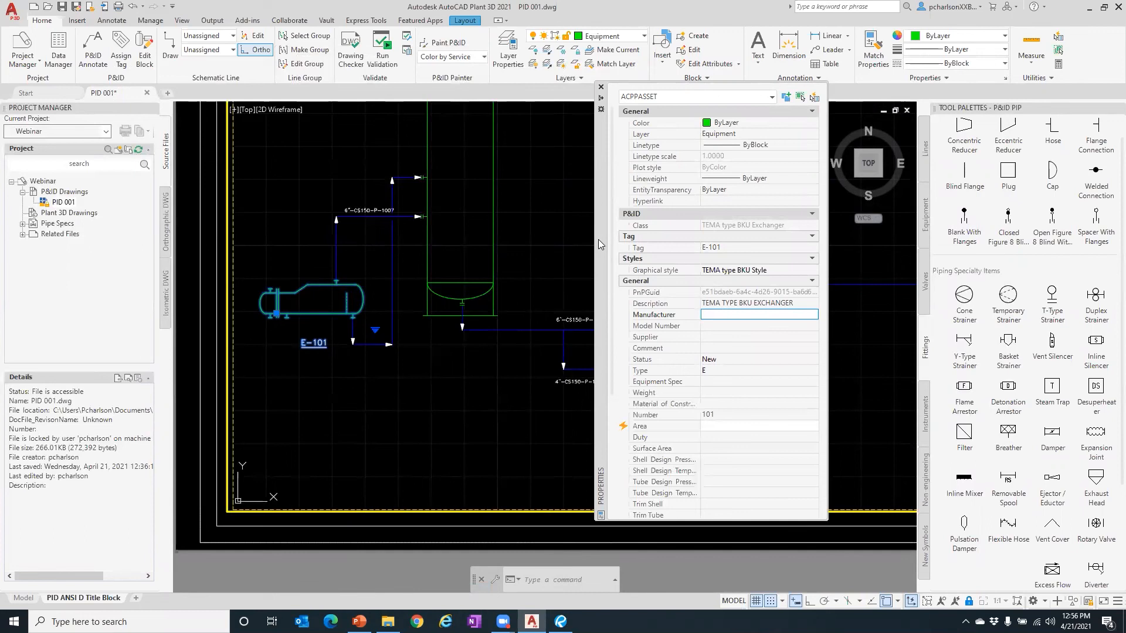
left_click(601, 87)
left_click(58, 56)
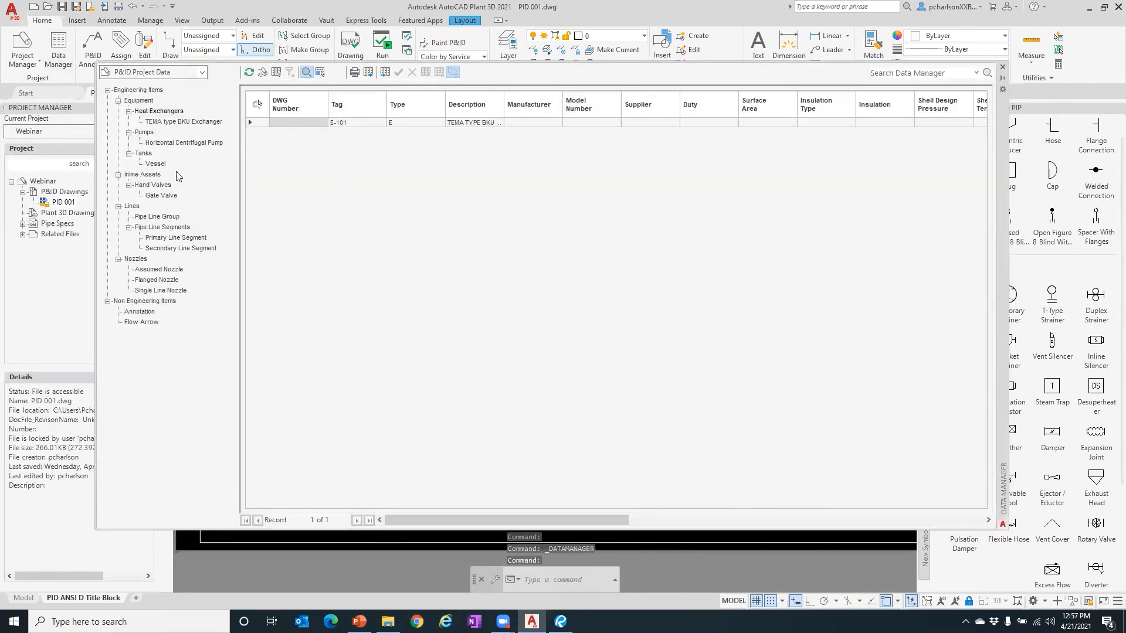
- Under TEMA type BKU Exchanger, enter 'sdgfgsdgdsfg' as E-101's Manufacturer, then close Data Manager
left_click(191, 122)
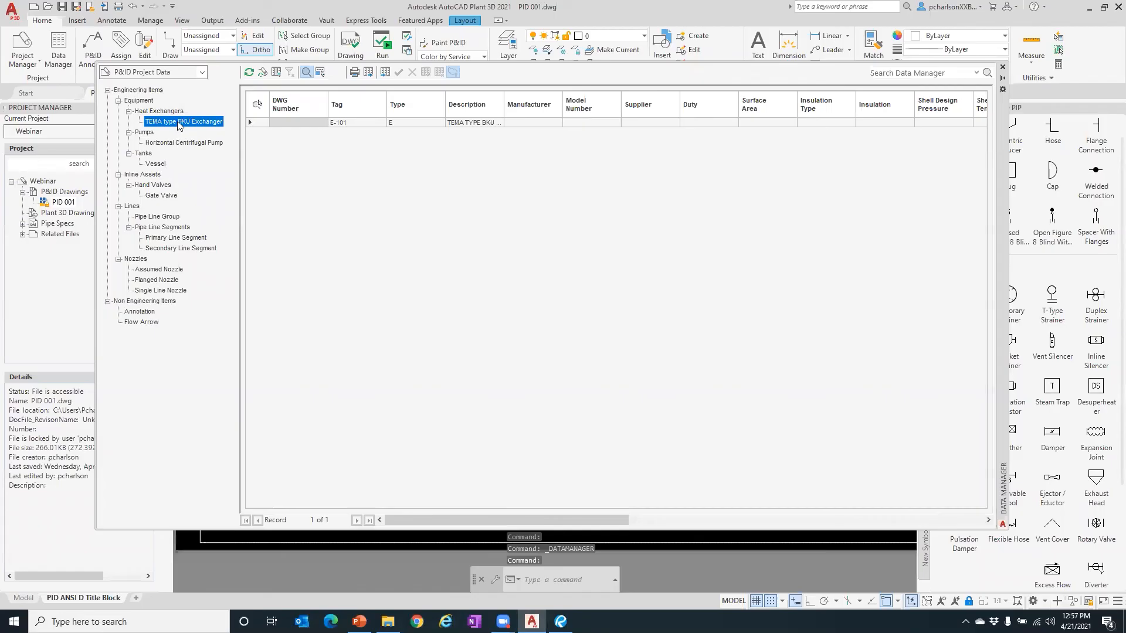
double_click(146, 112)
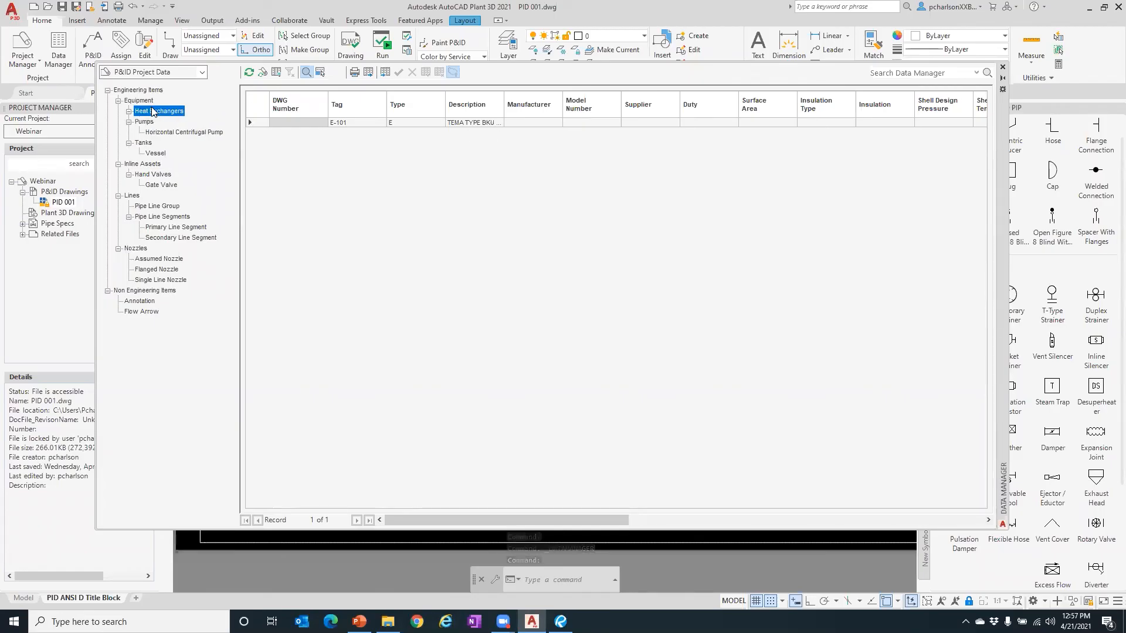
double_click(152, 111)
left_click(158, 119)
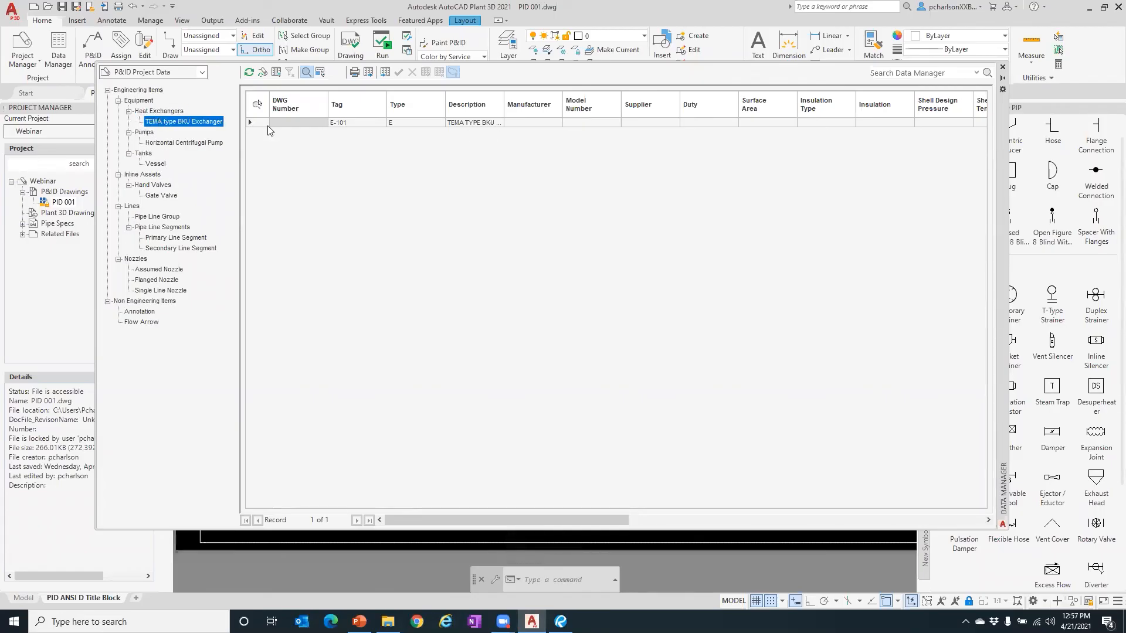
left_click(539, 123)
left_click(540, 122)
type("sdgfgsdgdsfg")
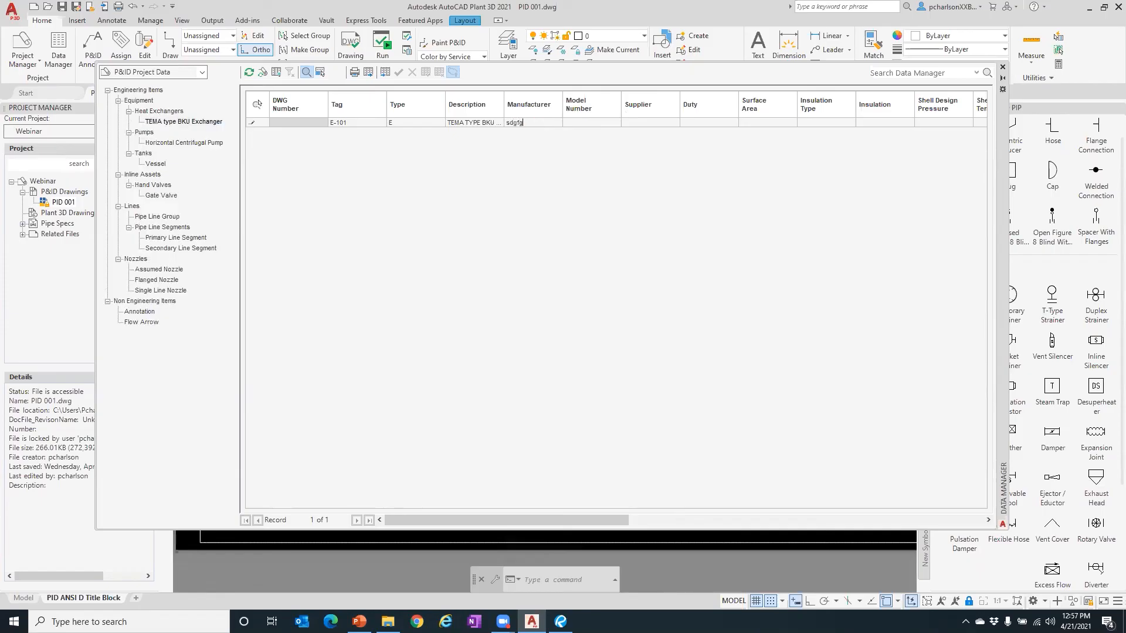
left_click(586, 123)
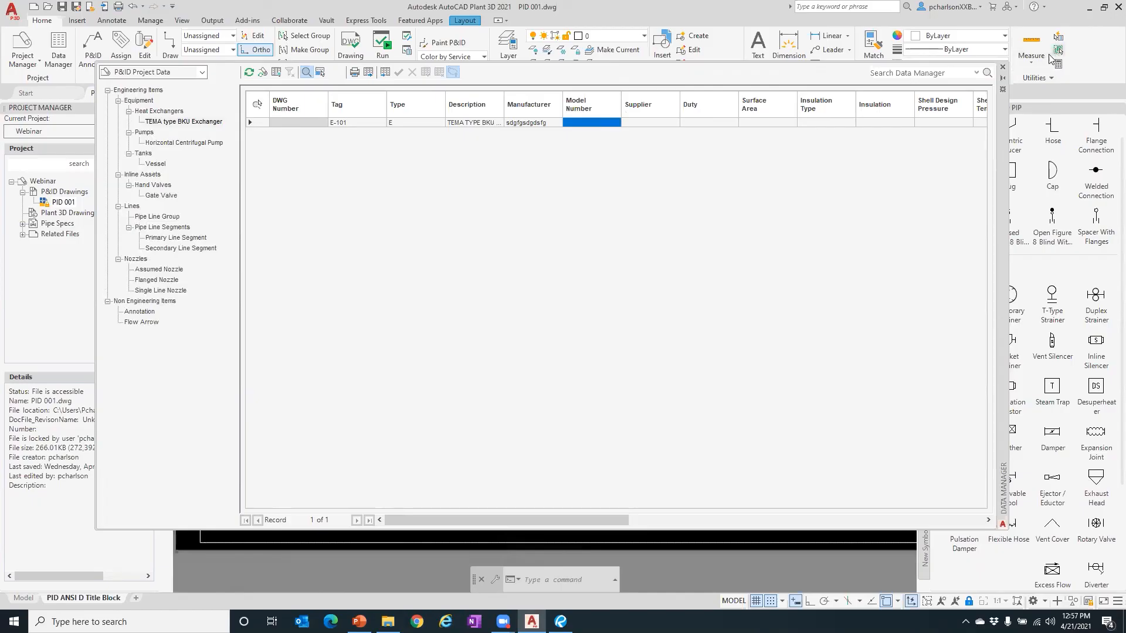
left_click(1002, 66)
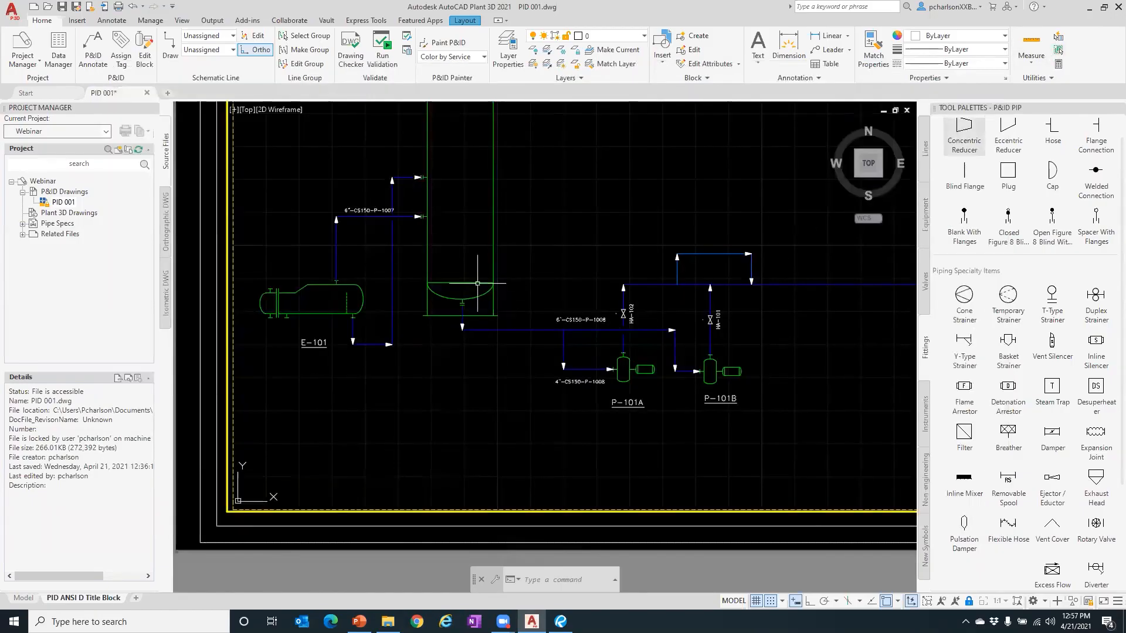
left_click(358, 293)
left_click(350, 302)
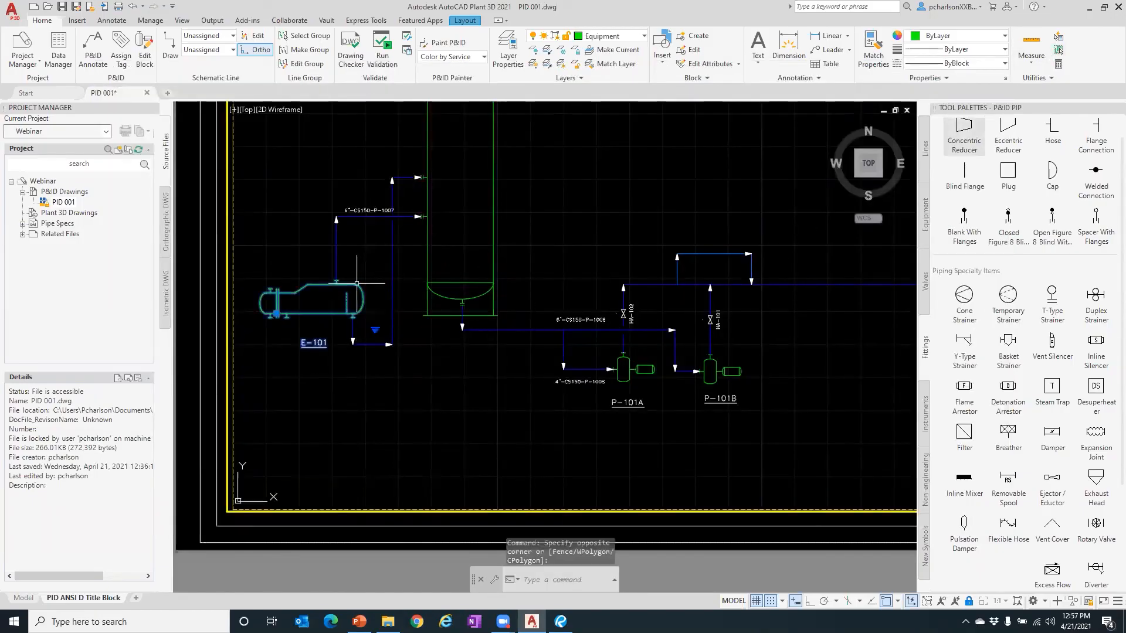
right_click(357, 282)
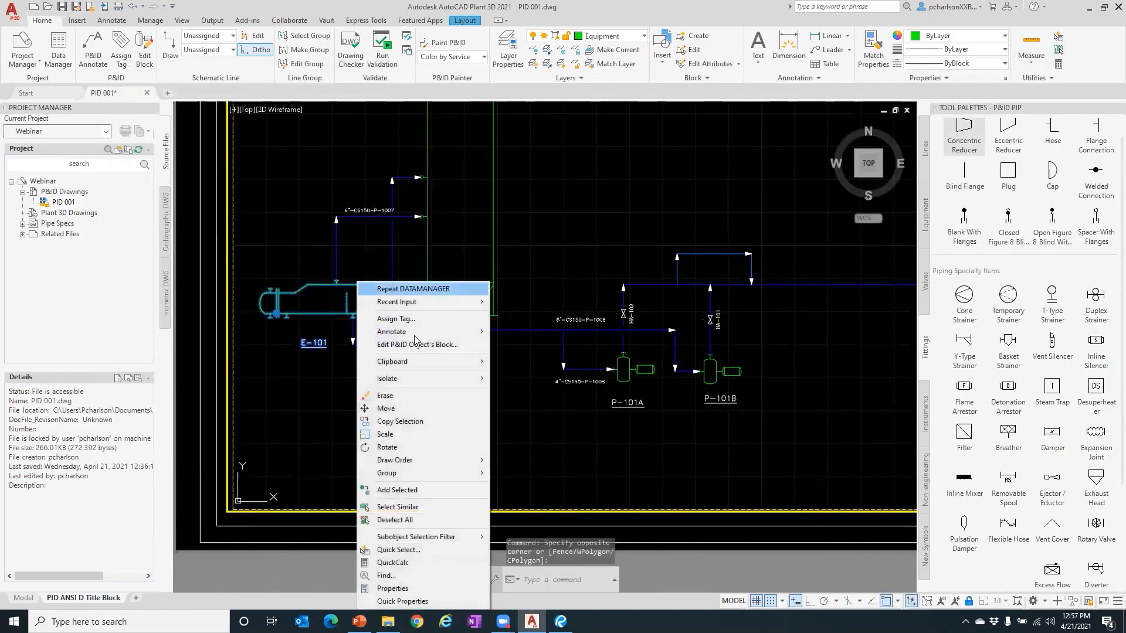
left_click(476, 589)
left_click(752, 315)
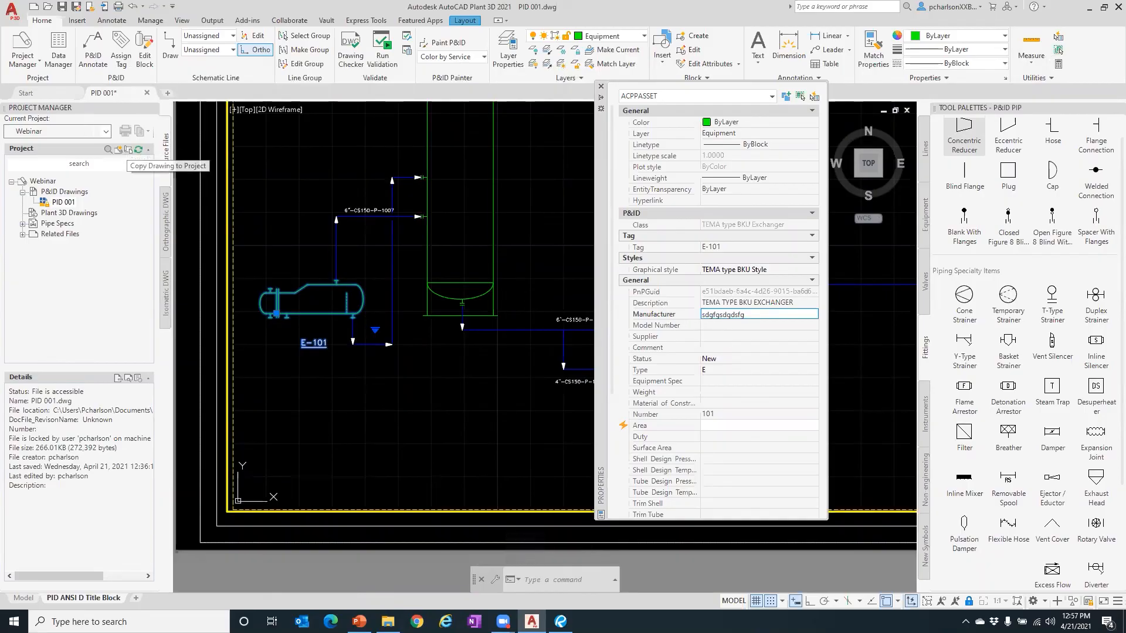
left_click(767, 315)
type("qwrwrrer")
left_click(724, 325)
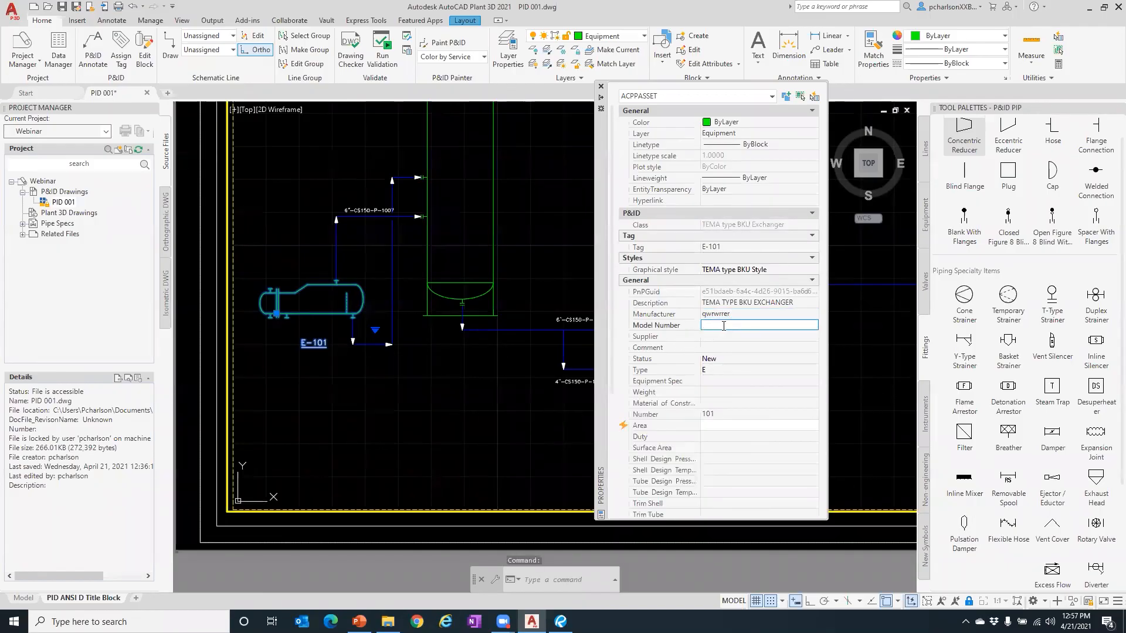
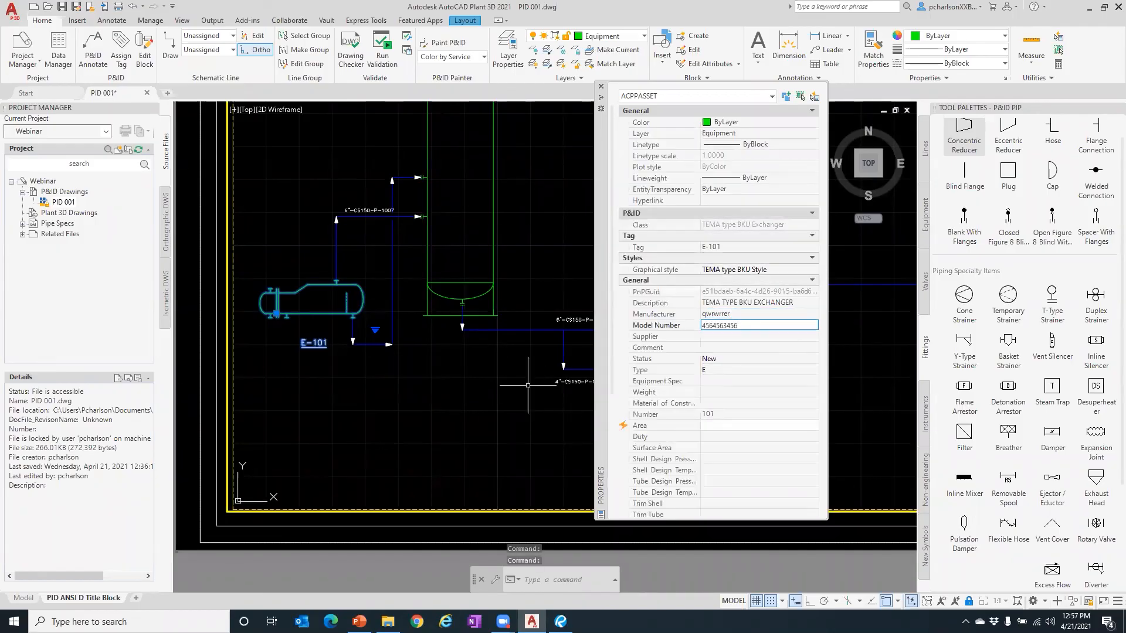
left_click(533, 378)
key("Escape")
key("Escape")
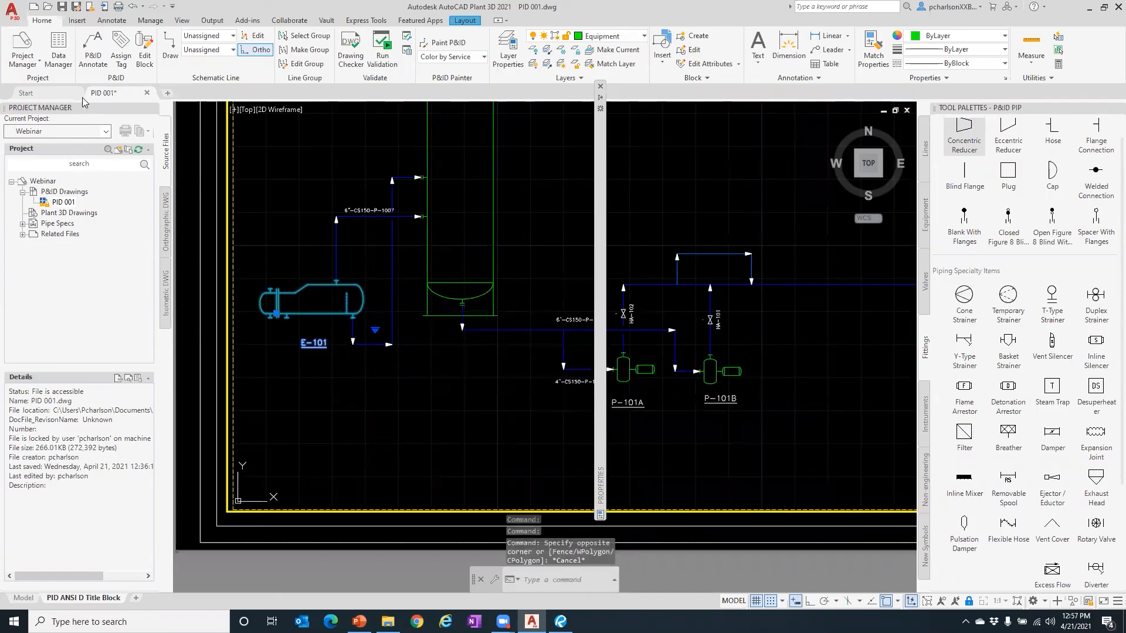
left_click(59, 57)
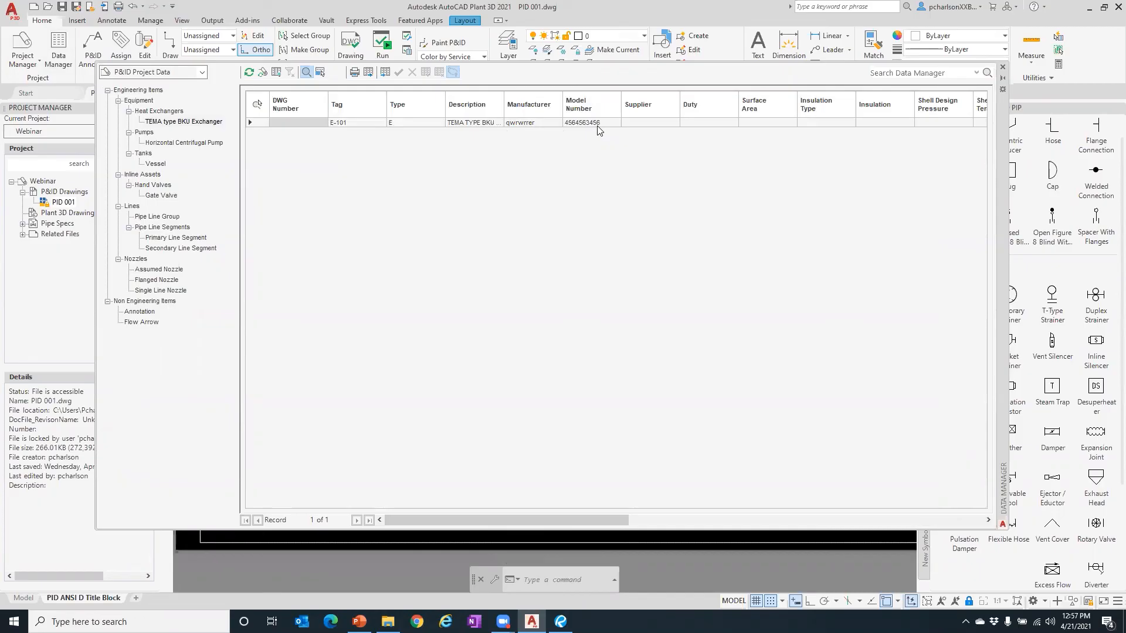
left_click(1002, 69)
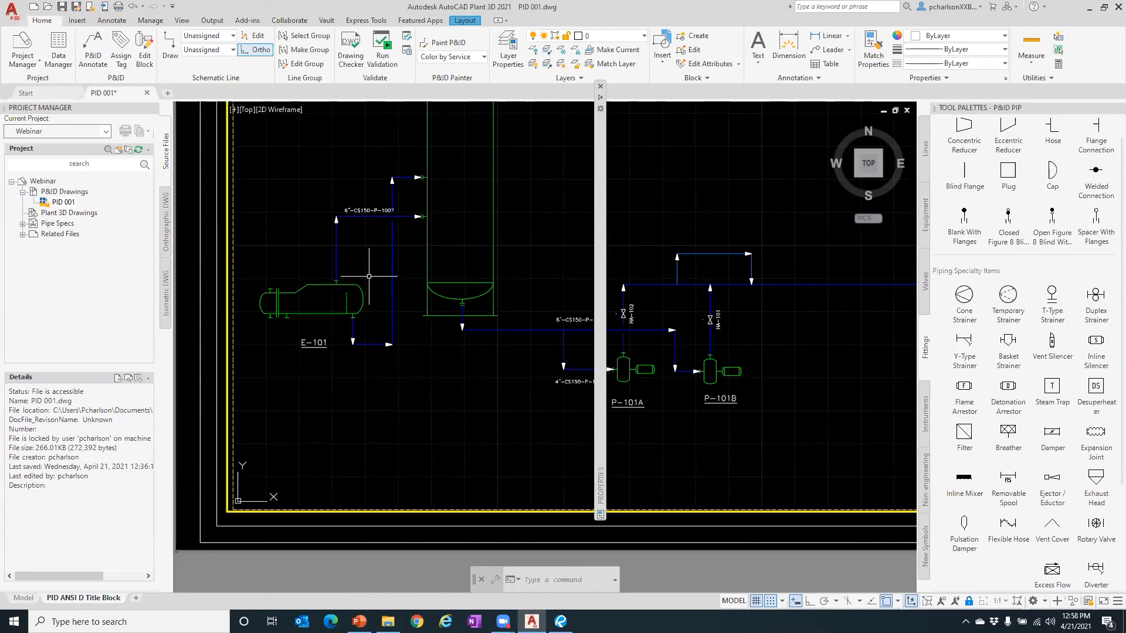
- Zoom out to show the whole finished P&ID title-block sheet
scroll(447, 341, "down", 2)
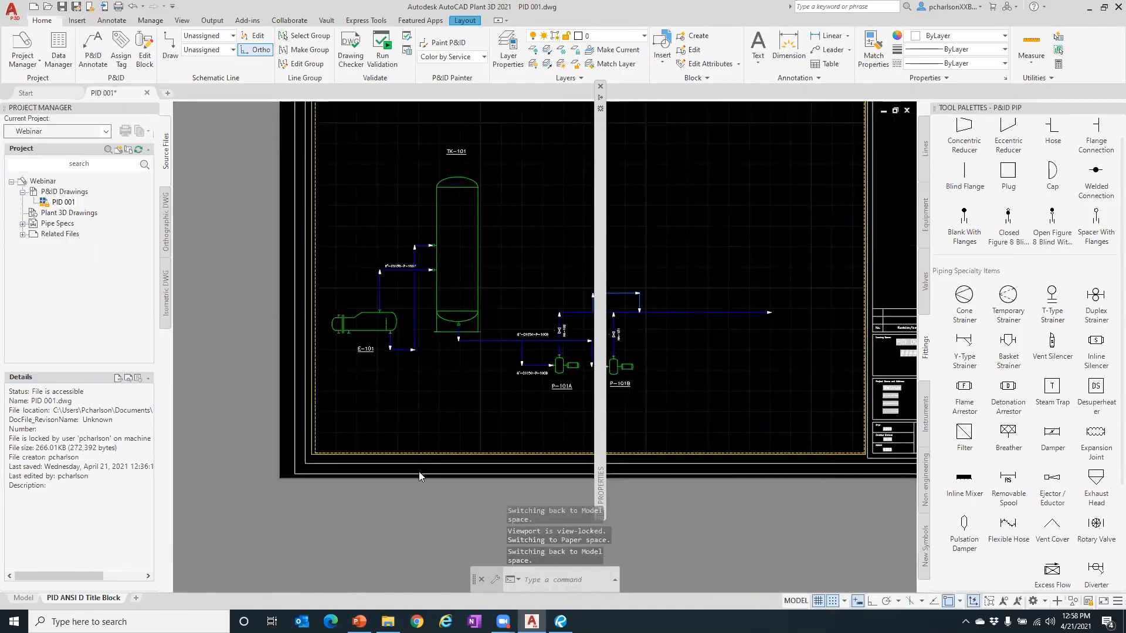
scroll(472, 341, "down", 2)
scroll(496, 351, "up", 2)
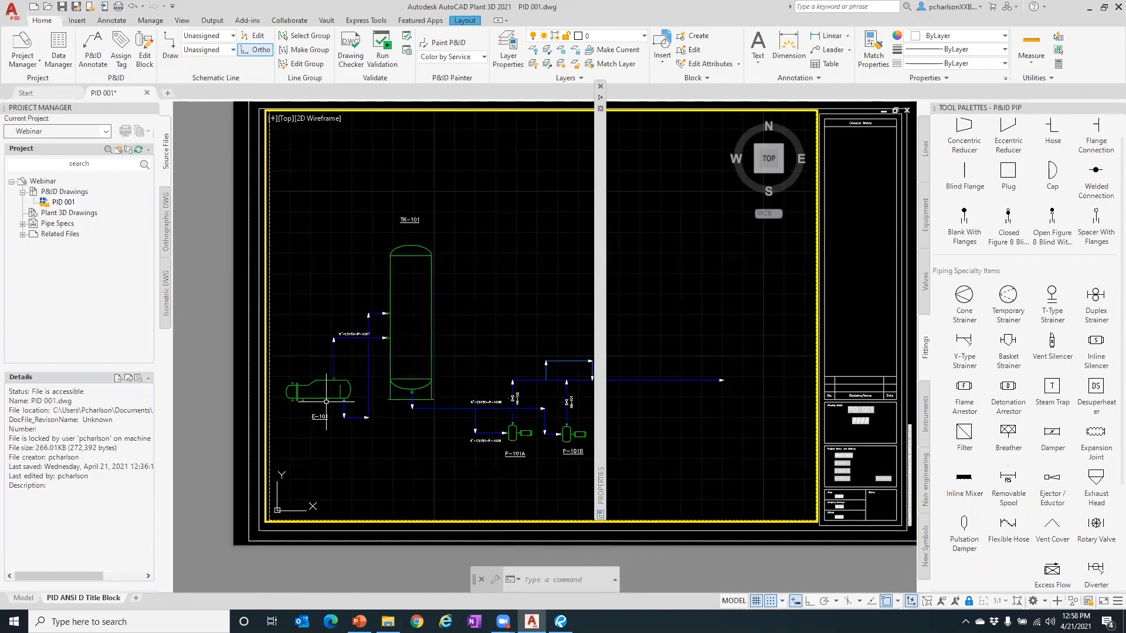
scroll(326, 402, "up", 2)
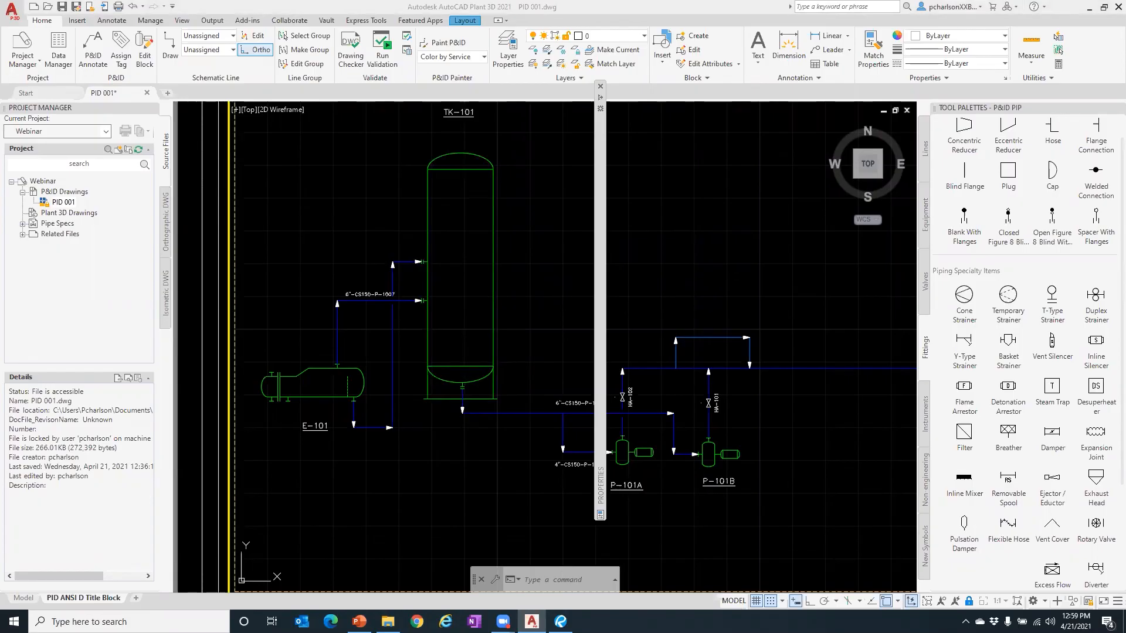
- Switch to the PowerPoint slideshow and advance to the 'Today you Learned....' summary slide
key("alt+Tab")
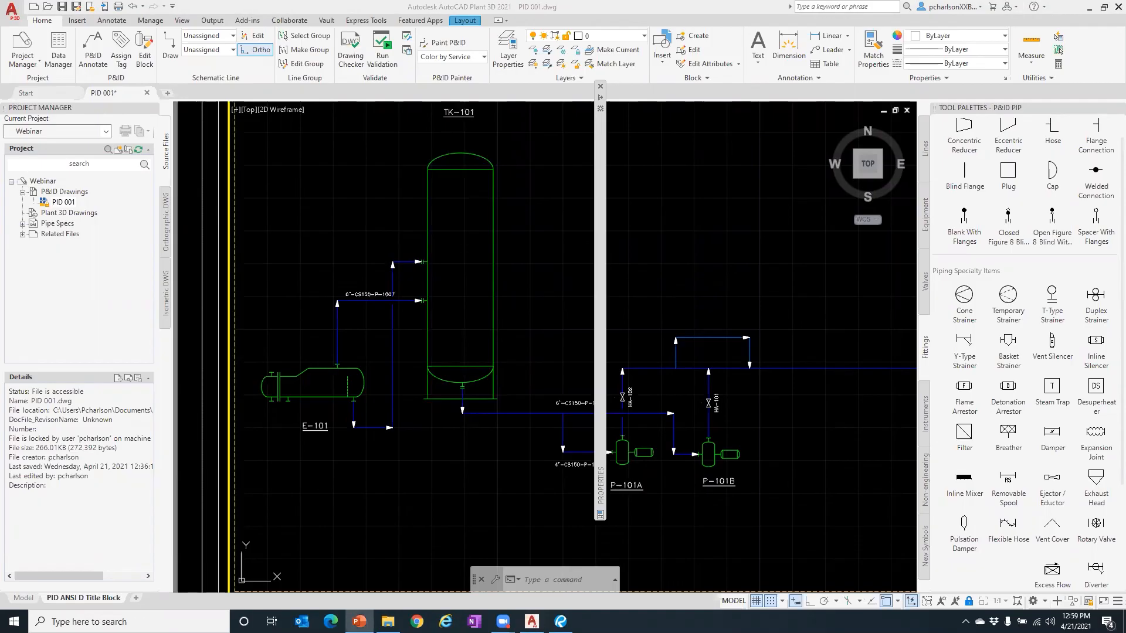
key("alt+Tab")
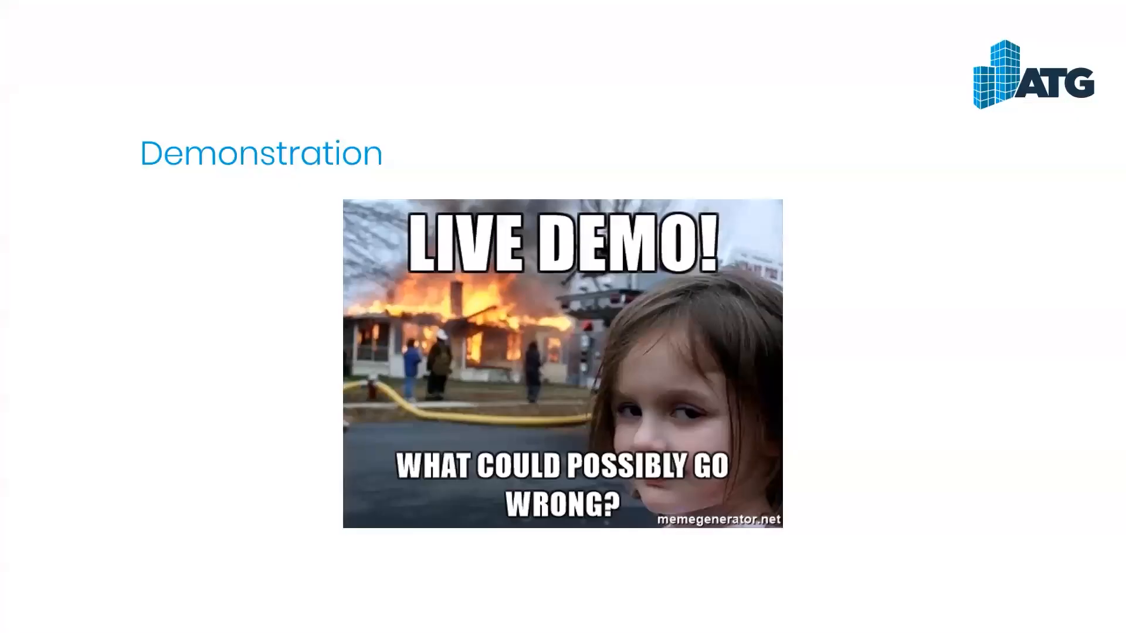
key("Right")
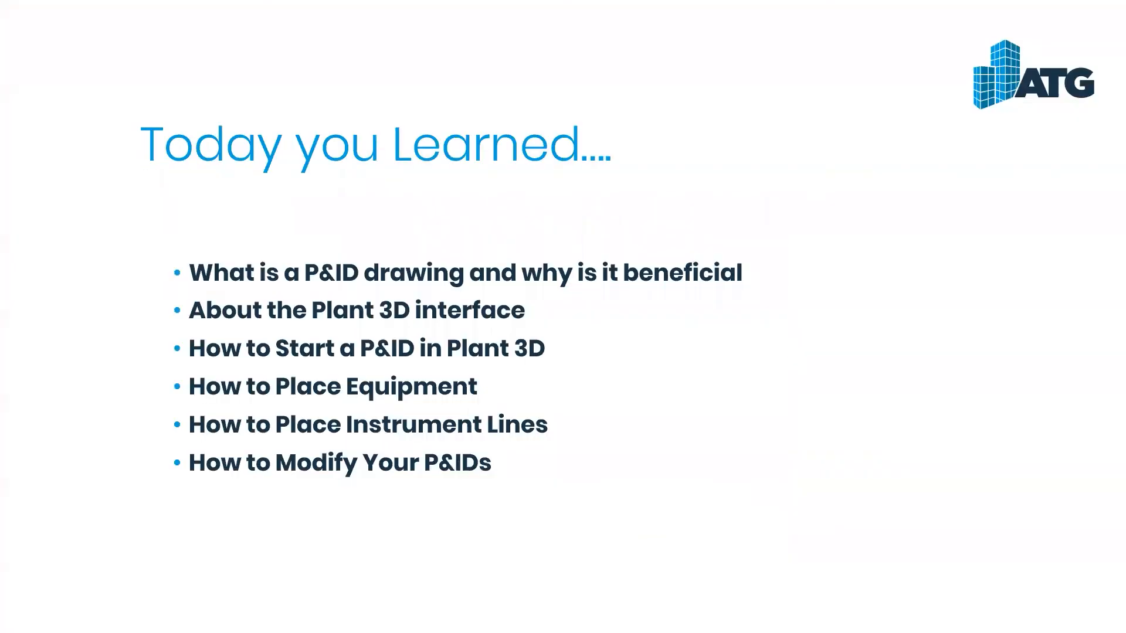